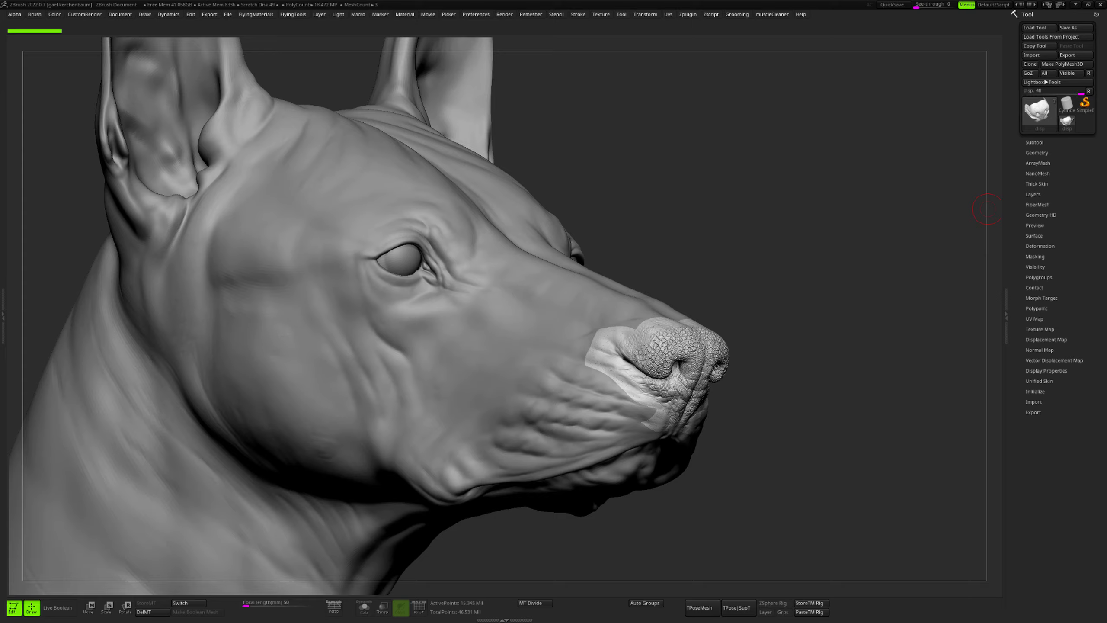
- Switch to NukeX, look over the micro, disp and bump node groups, and return to ZBrush
key(alt+Tab)
middle_drag(614, 448, 574, 436)
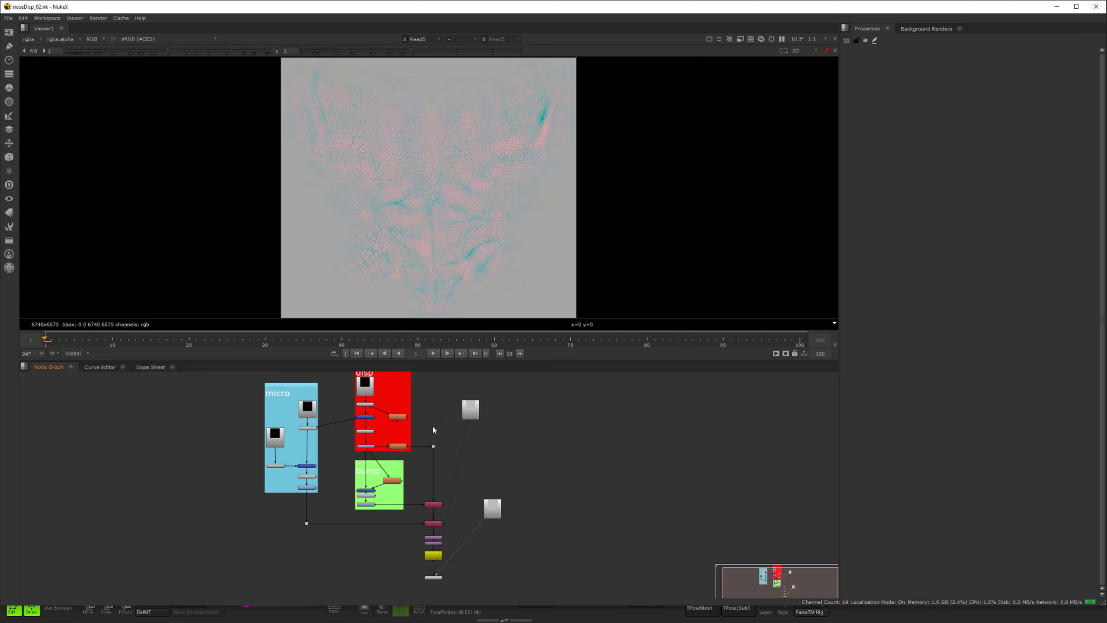
middle_drag(366, 393, 371, 399)
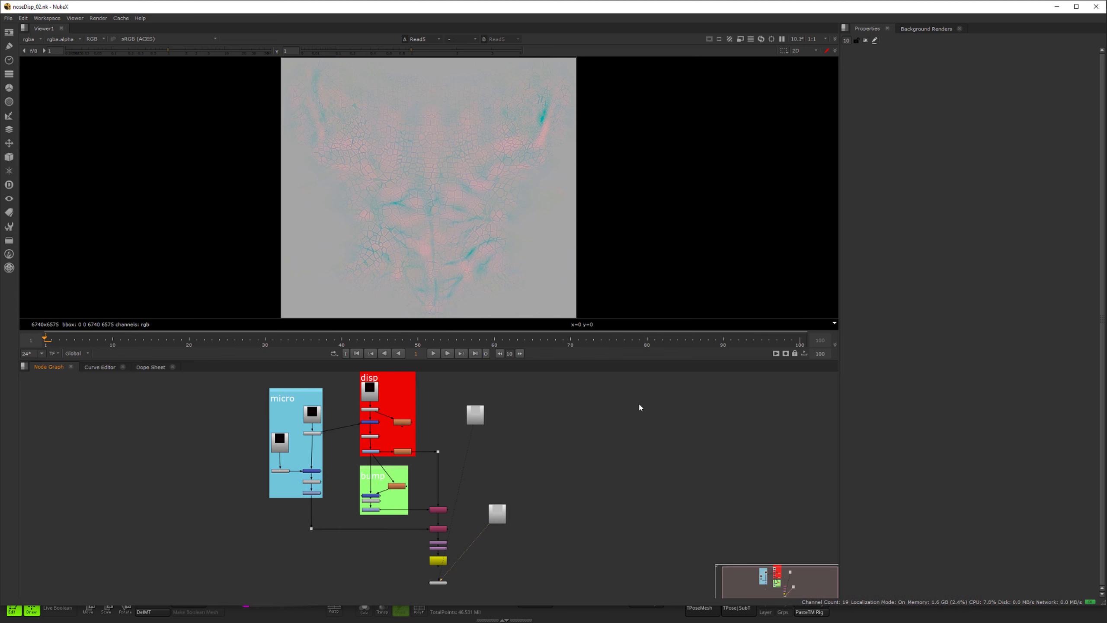
key(alt+Tab)
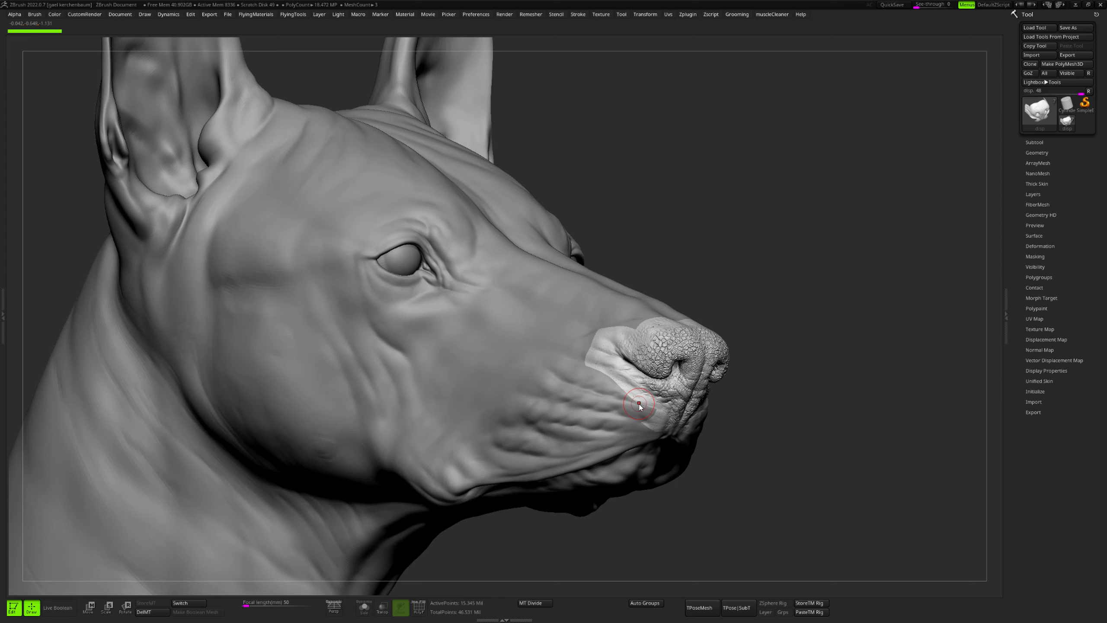
- Select the primary subtool of the dog's nose, isolate it with Solo and examine its smooth base form
click(1042, 142)
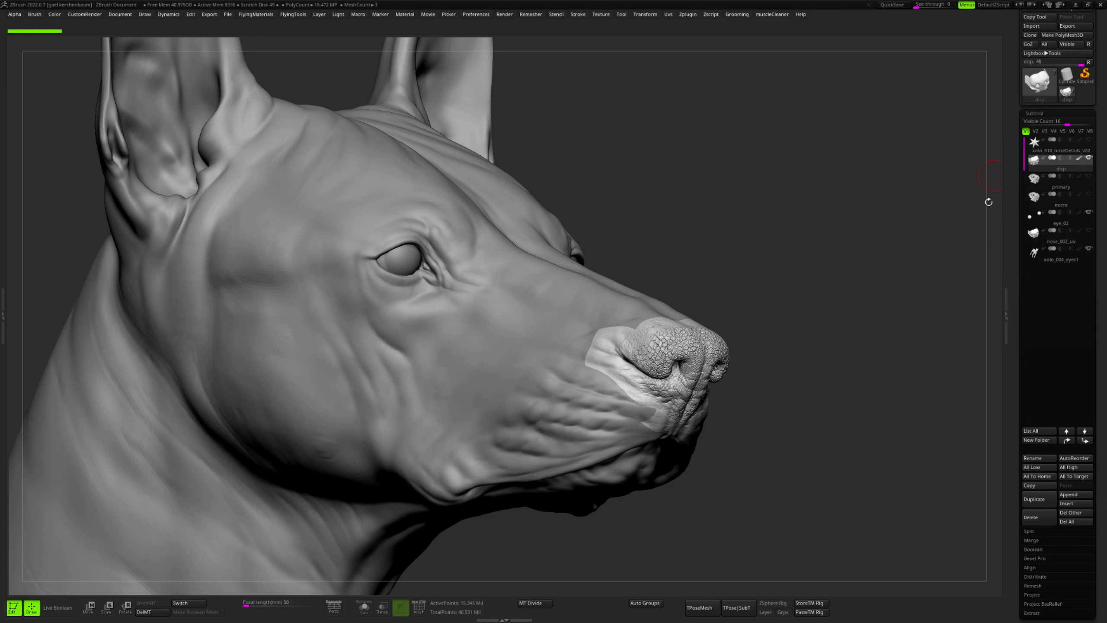
click(1066, 186)
alt+drag(845, 319, 776, 305)
key(shift+s)
drag(776, 304, 805, 301)
key(ctrl+d)
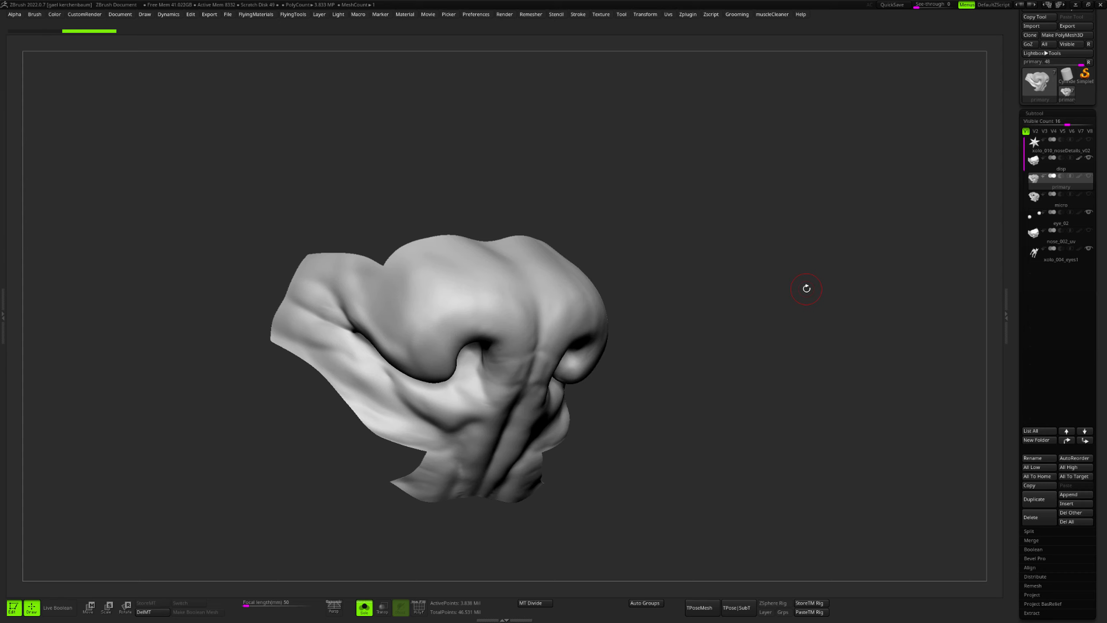
mouse_move(807, 288)
mouse_down()
mouse_move(719, 287)
mouse_move(715, 306)
mouse_move(678, 303)
mouse_up()
mouse_move(560, 331)
shift+right_down()
mouse_move(540, 327)
mouse_move(666, 261)
mouse_move(662, 297)
mouse_move(743, 279)
shift+right_up()
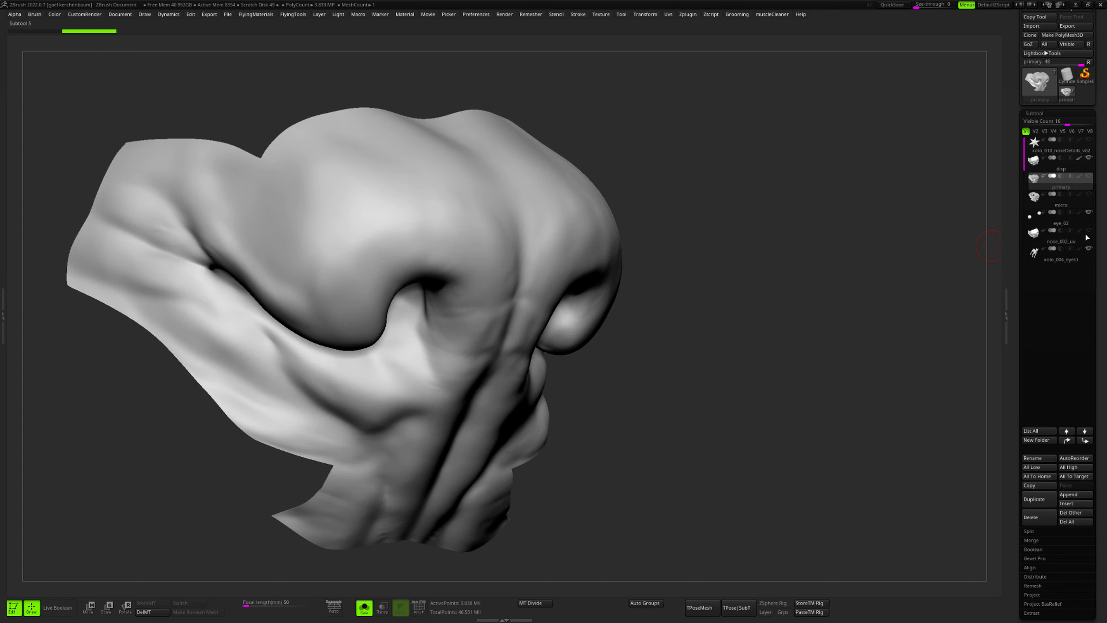
- Select the disp subtool and examine the sculpted cell and wrinkle detail around the nostrils and below them
click(1063, 169)
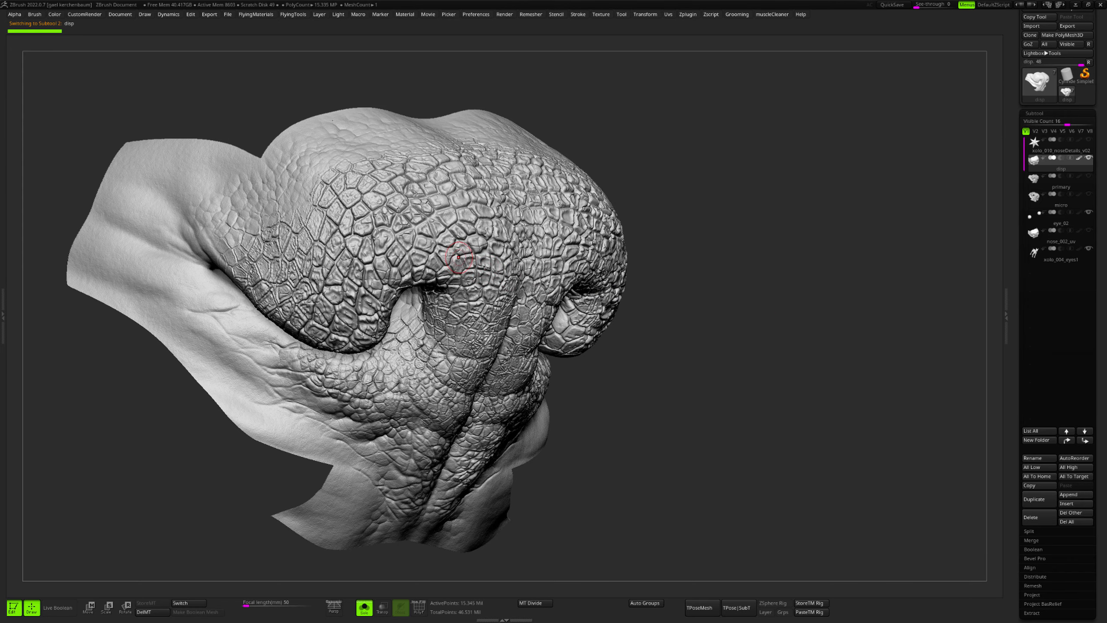
mouse_move(492, 275)
right_down()
mouse_move(501, 290)
mouse_move(487, 259)
mouse_move(473, 271)
mouse_move(482, 279)
mouse_move(460, 264)
mouse_move(503, 256)
mouse_move(492, 405)
mouse_move(477, 349)
right_up()
mouse_move(548, 340)
alt+right_down()
mouse_move(566, 274)
mouse_move(561, 222)
alt+right_up()
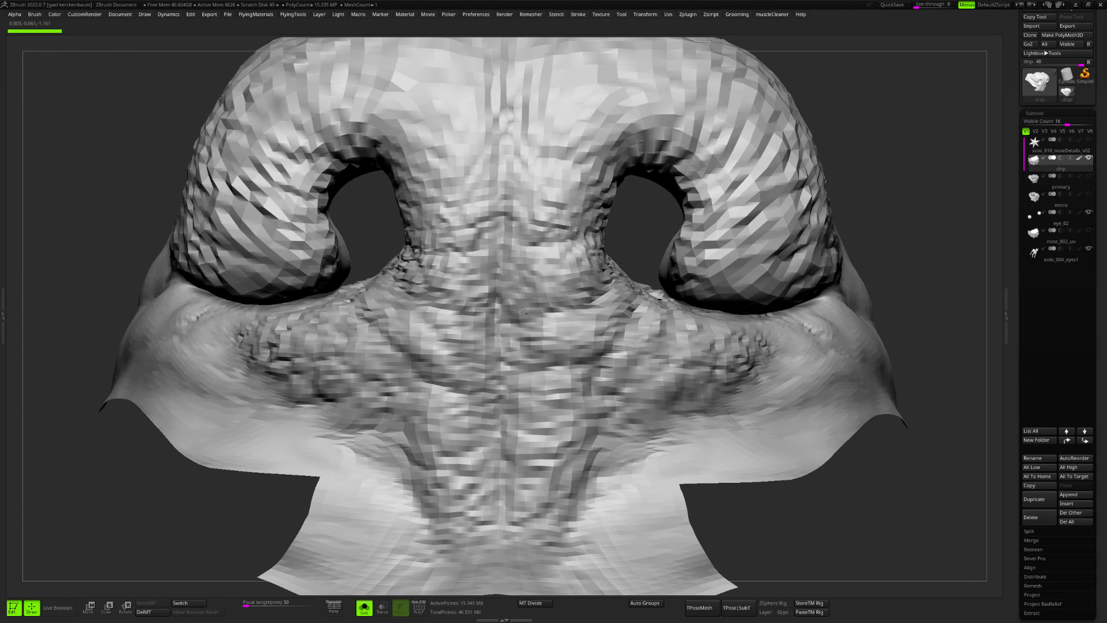
mouse_move(536, 336)
alt+right_down()
mouse_move(512, 344)
mouse_move(506, 380)
alt+right_up()
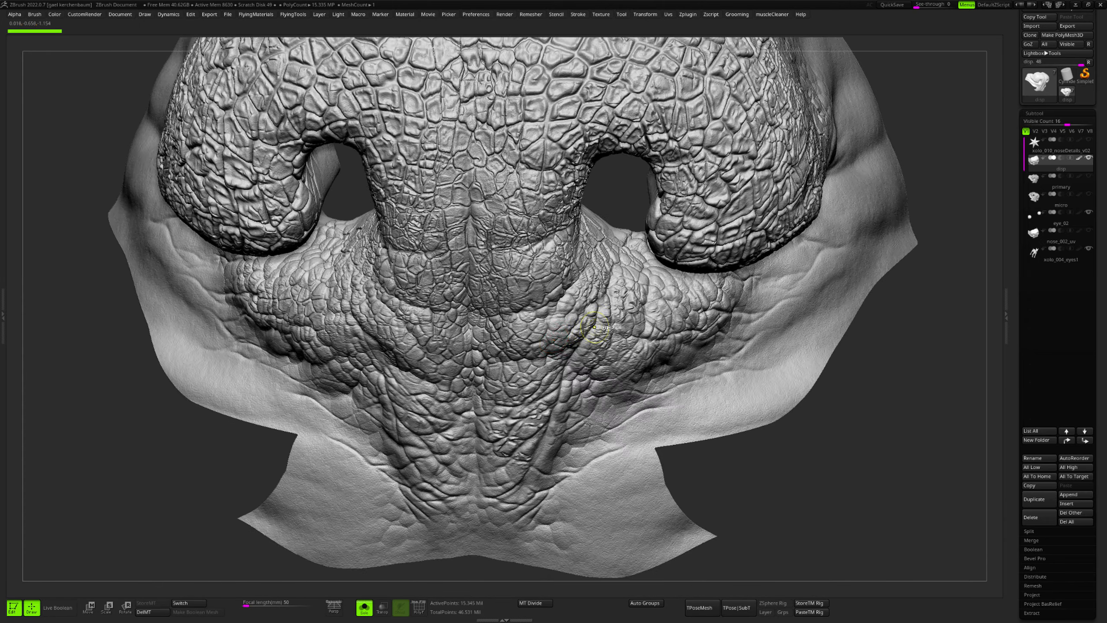
ctrl+right_drag(581, 324, 573, 121)
right_drag(529, 301, 576, 314)
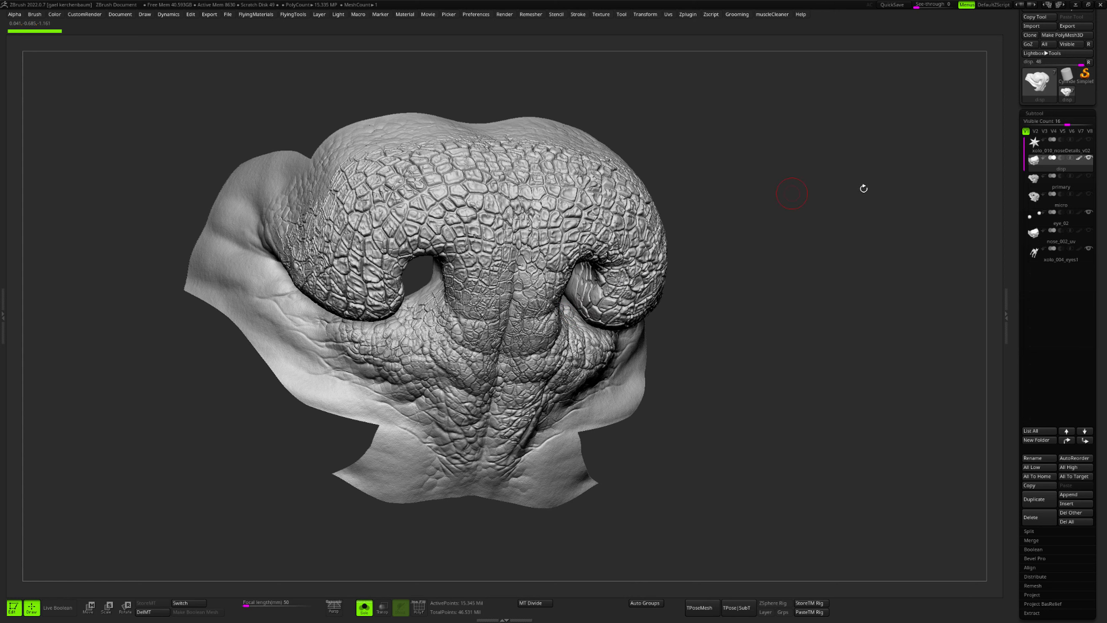
- Compare the nose's primary, micro and disp subtools by selecting each in turn, ending on disp
click(1072, 185)
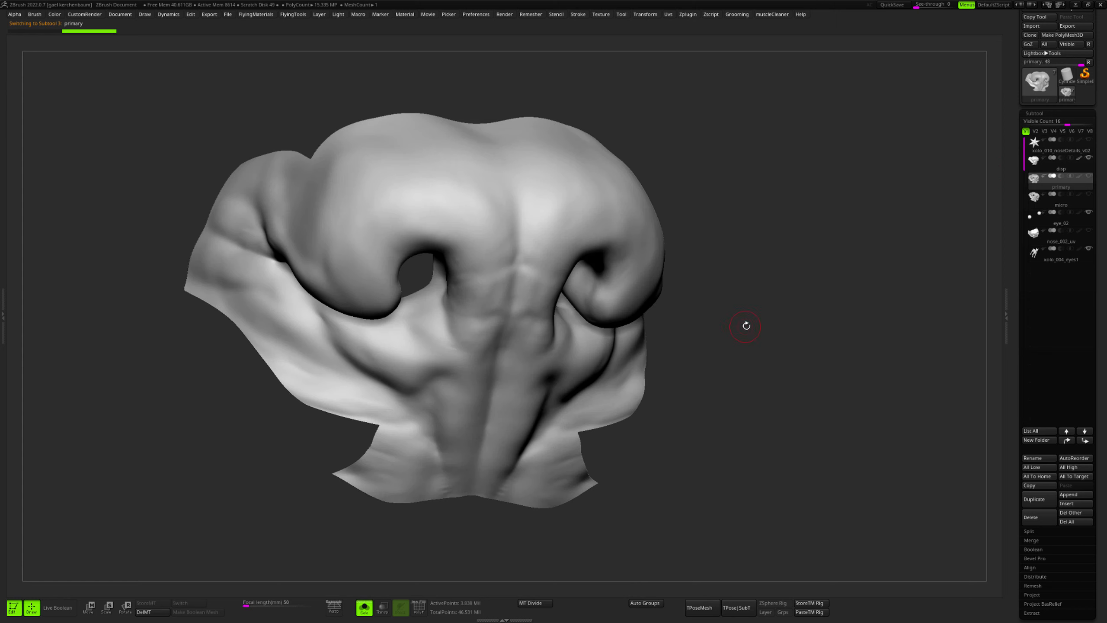
right_drag(743, 324, 712, 334)
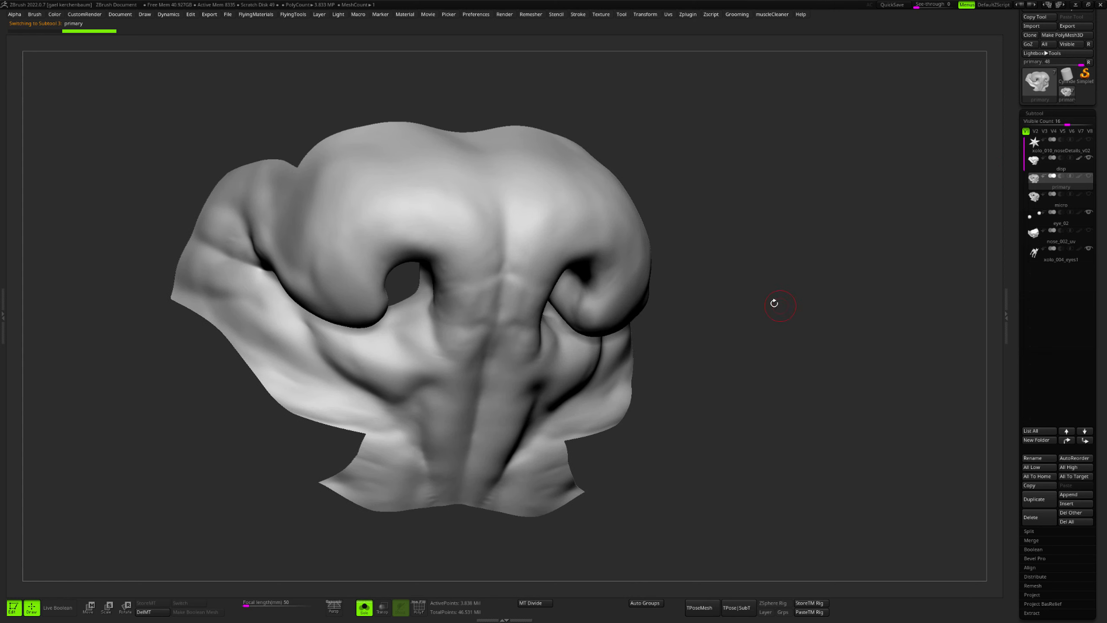
right_drag(774, 302, 781, 290)
click(1064, 200)
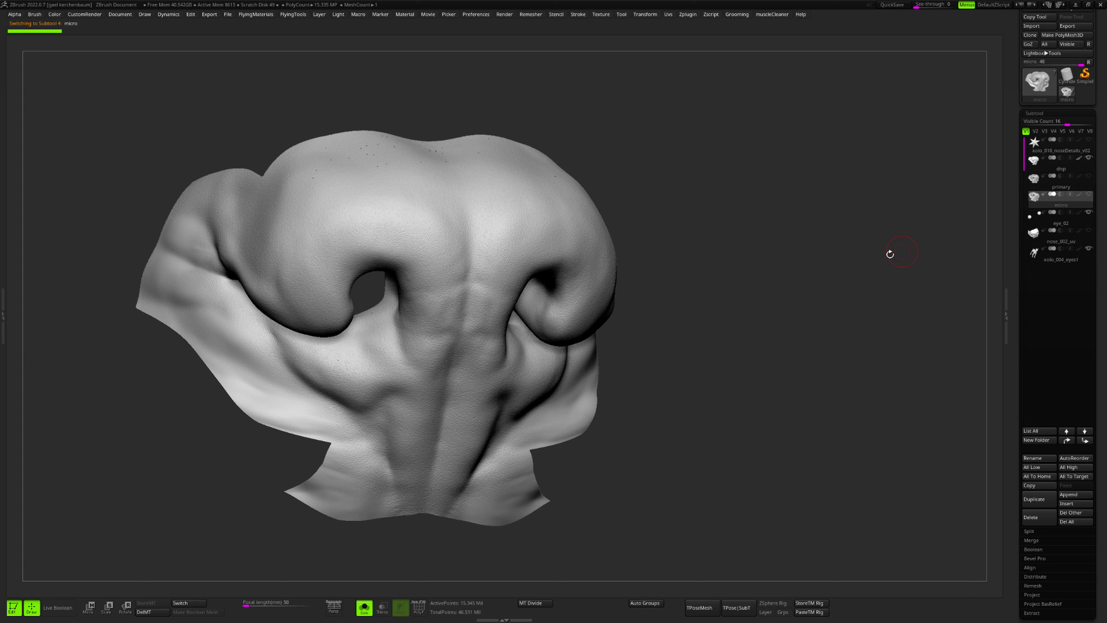
click(1074, 166)
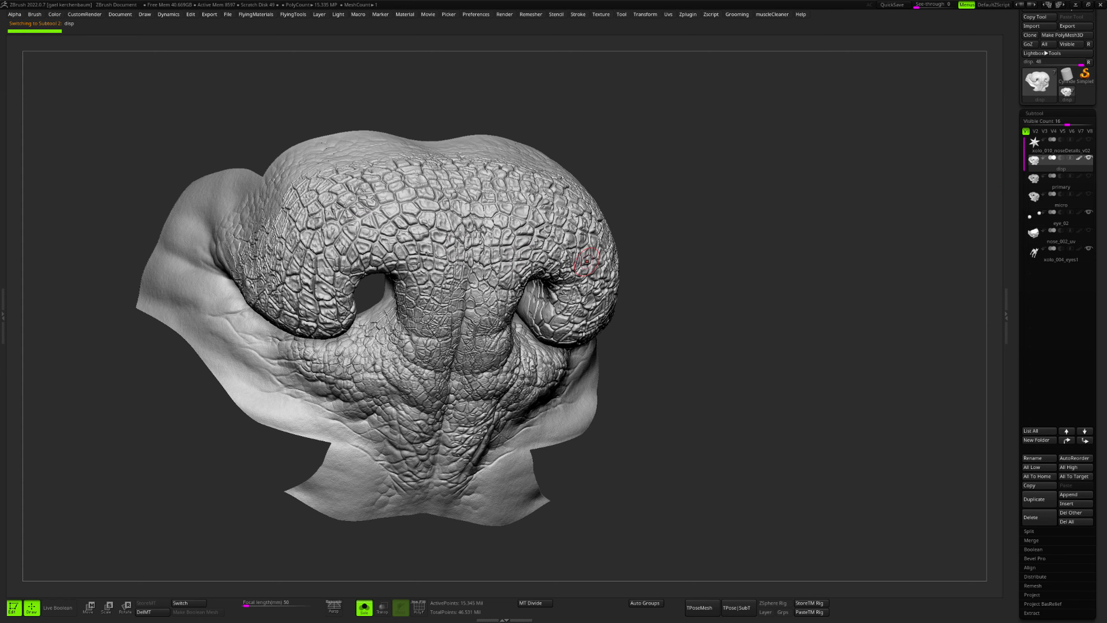
right_drag(397, 262, 584, 229)
- Switch to NukeX and view the nose.disp.zDisp.1001_copy.exr Read node of the disp group
key(alt+Tab)
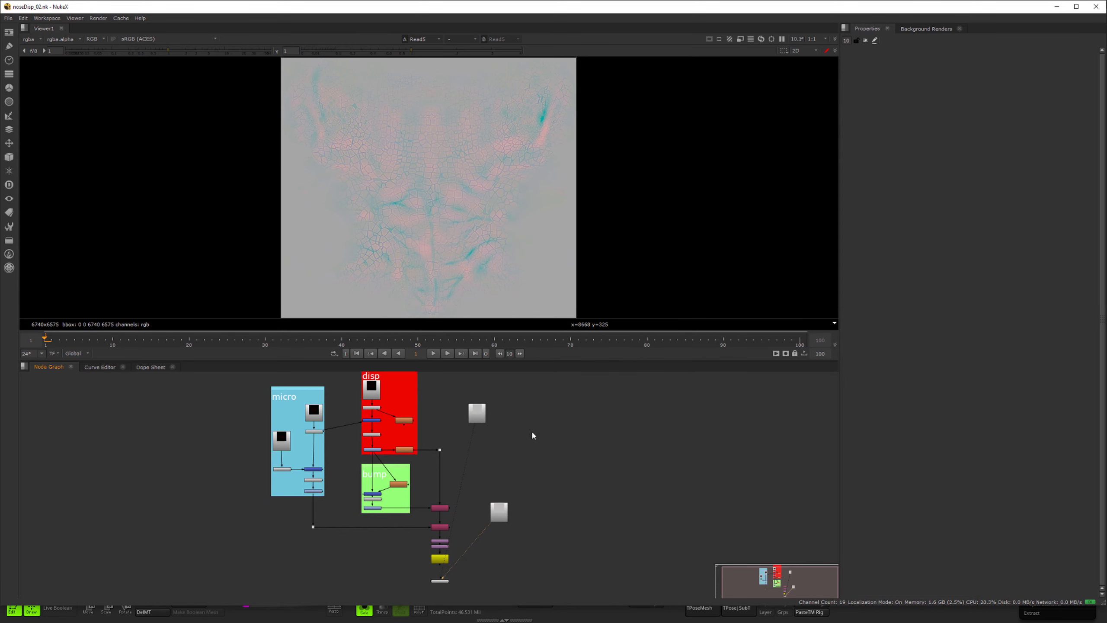
middle_drag(532, 435, 559, 431)
scroll(410, 402, up, 6)
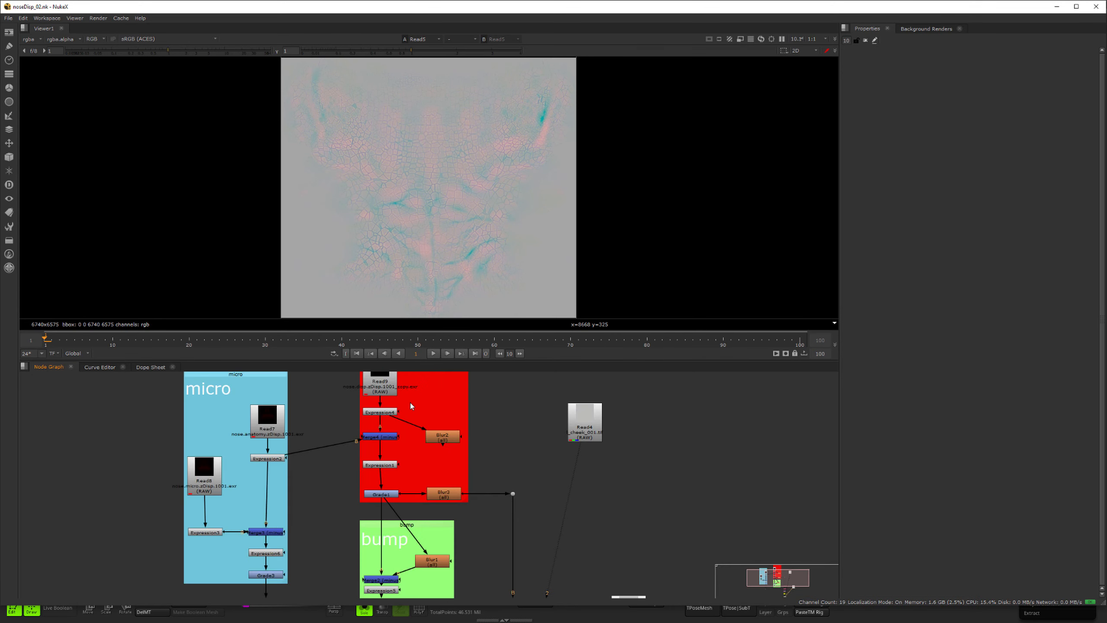
click(348, 417)
middle_drag(442, 434, 429, 476)
key(1)
click(392, 444)
middle_drag(372, 123, 378, 246)
scroll(347, 143, up, 2)
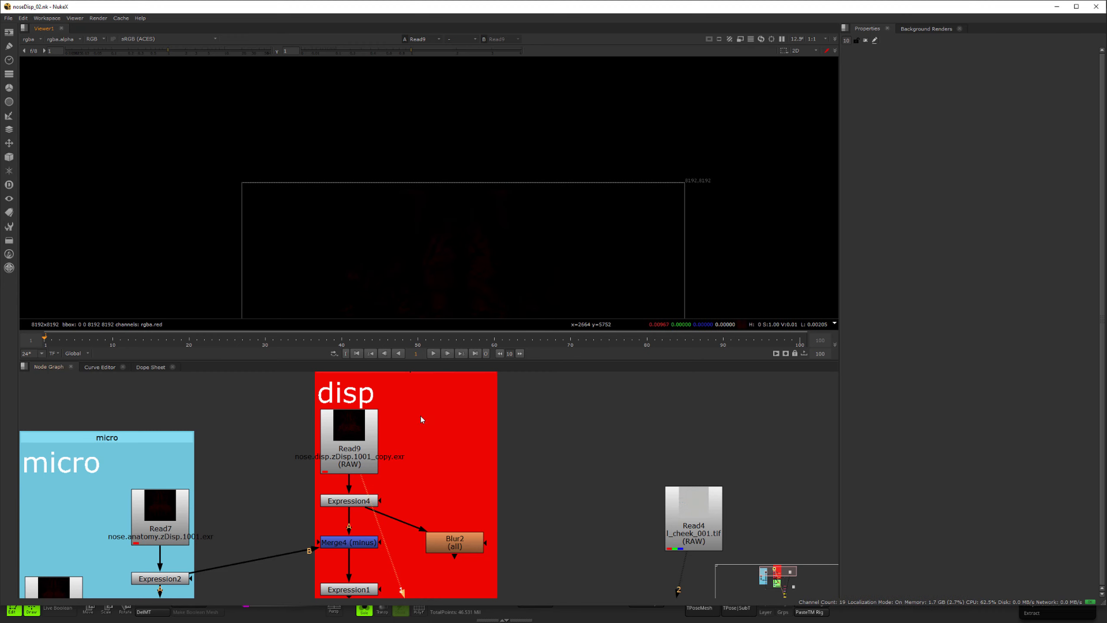
- Raise the viewer gain to 32 and examine the cell pattern of the displacement map
middle_drag(301, 192, 340, 132)
drag(165, 50, 245, 50)
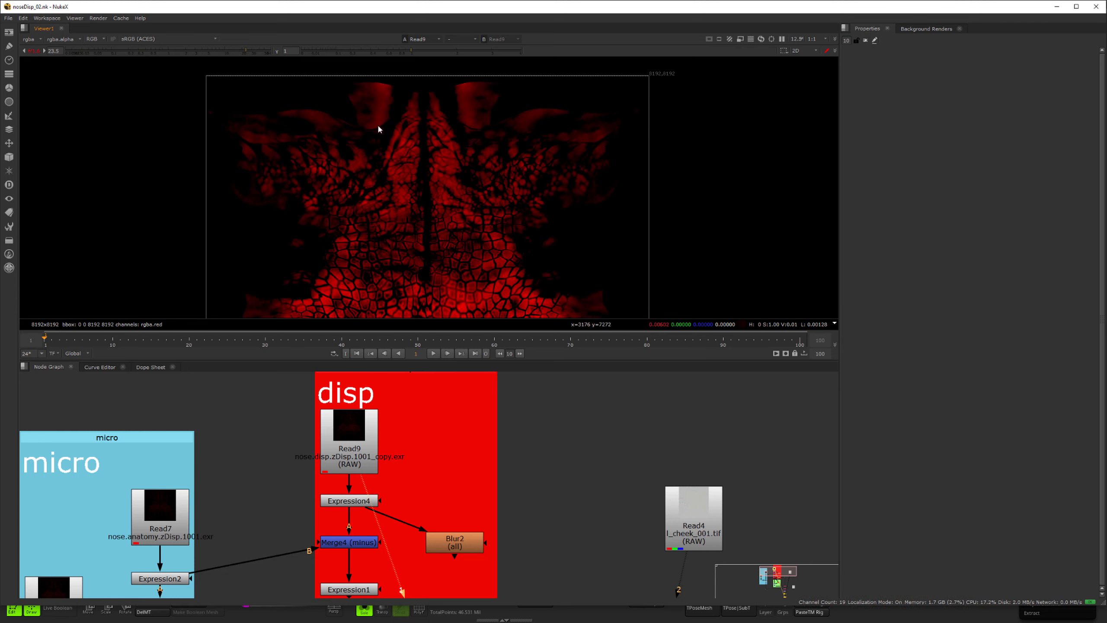
middle_drag(411, 253, 386, 146)
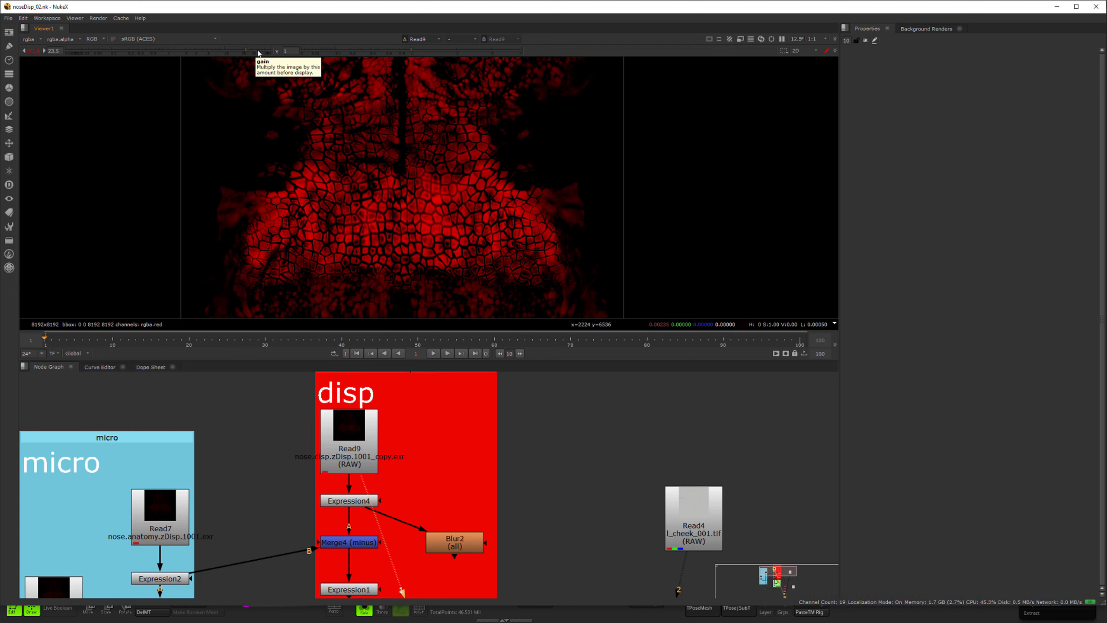
middle_drag(410, 161, 422, 206)
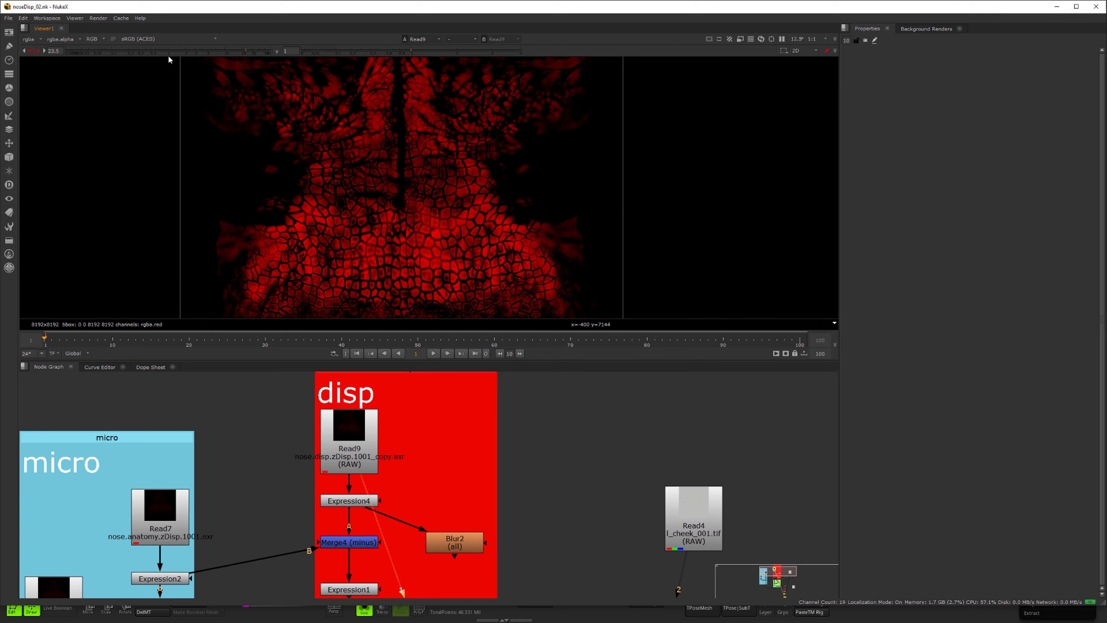
drag(239, 51, 247, 75)
middle_drag(315, 237, 330, 180)
- View the nose.anatomy.zDisp.1001.exr Read node of the micro group and examine the anatomy displacement map
middle_drag(280, 462, 379, 382)
middle_drag(347, 453, 286, 494)
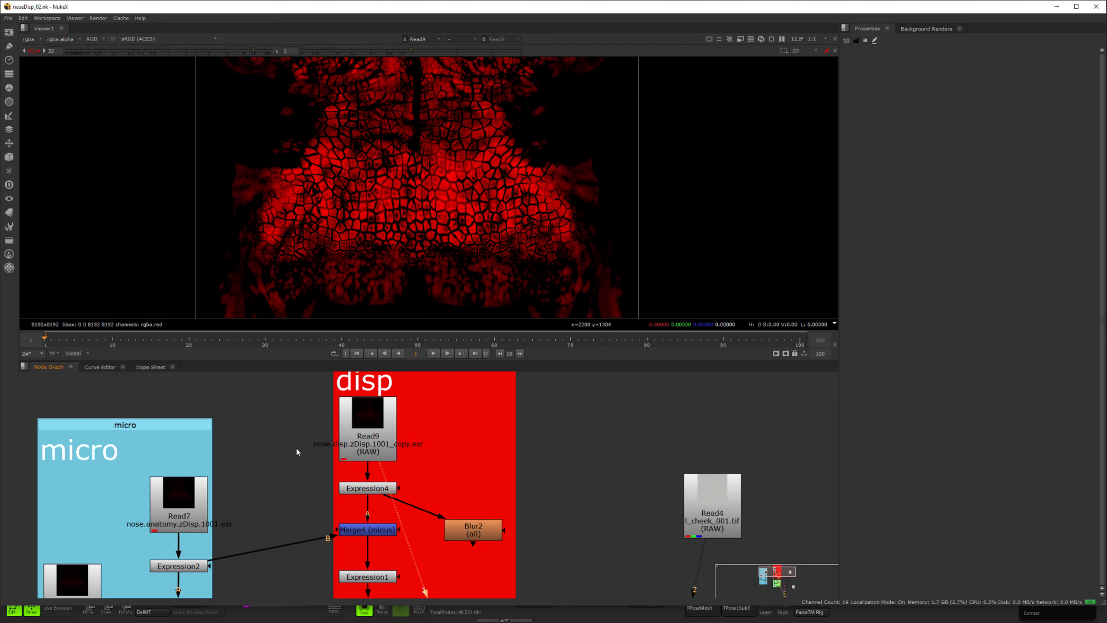
middle_drag(253, 471, 327, 448)
click(267, 437)
key(1)
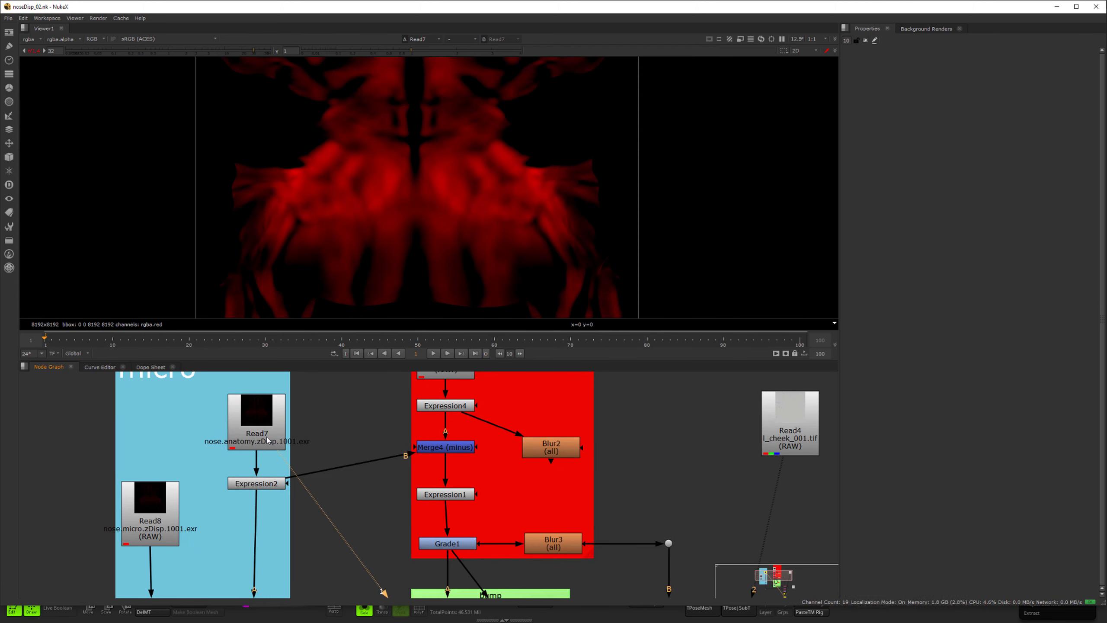
middle_drag(363, 432, 326, 490)
middle_drag(437, 190, 396, 262)
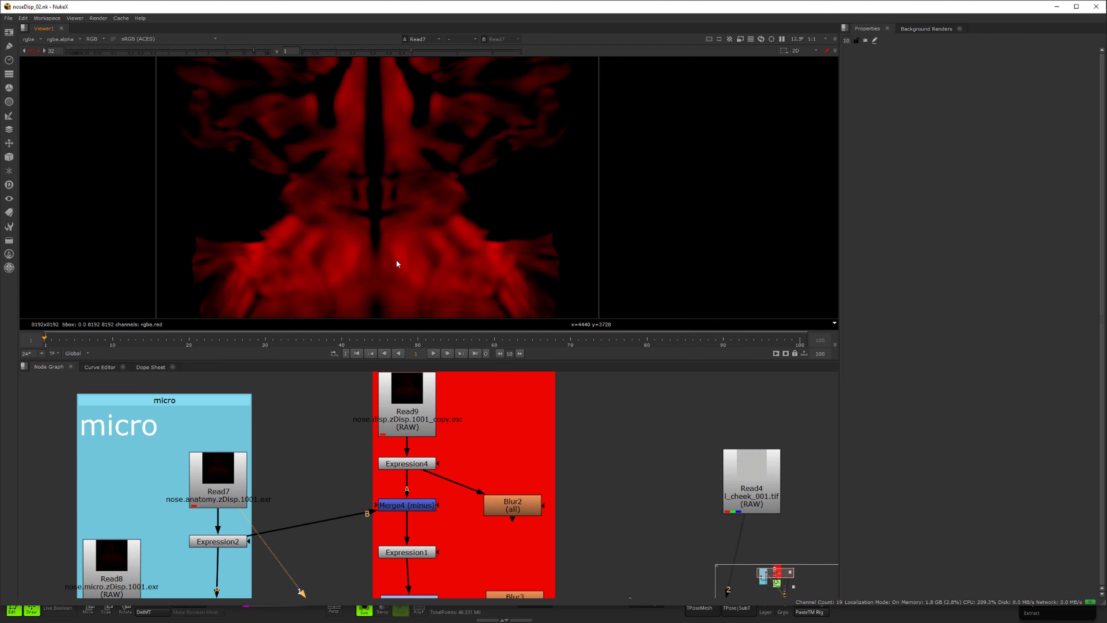
- Assign the disp map's Read node to viewer input 2 and compare it repeatedly with the anatomy map on input 1
click(418, 418)
key(2)
key(1)
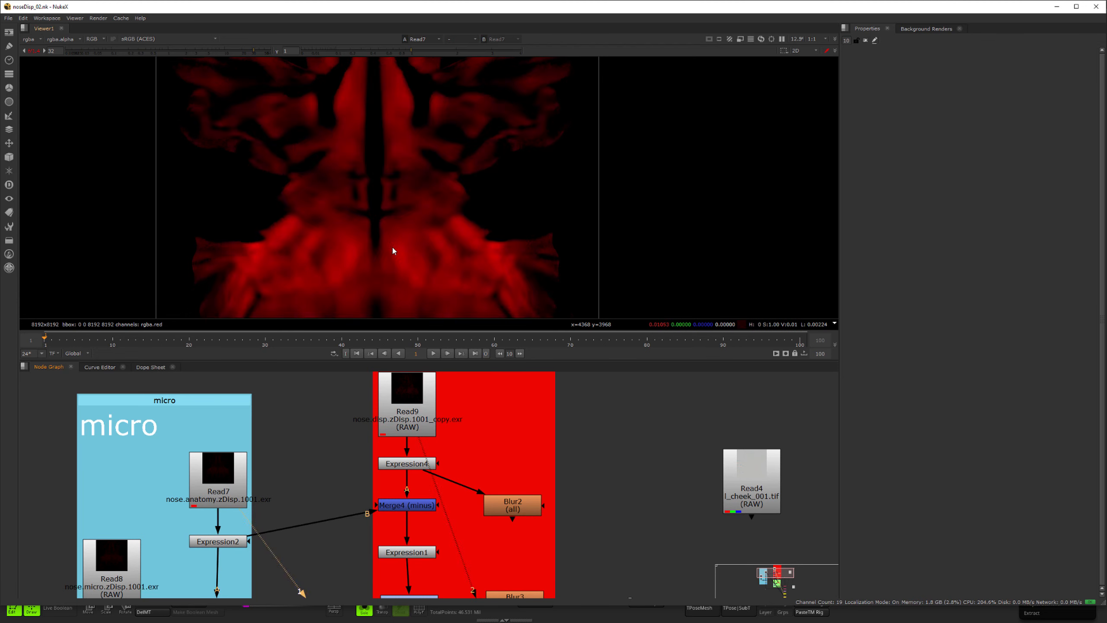
key(2)
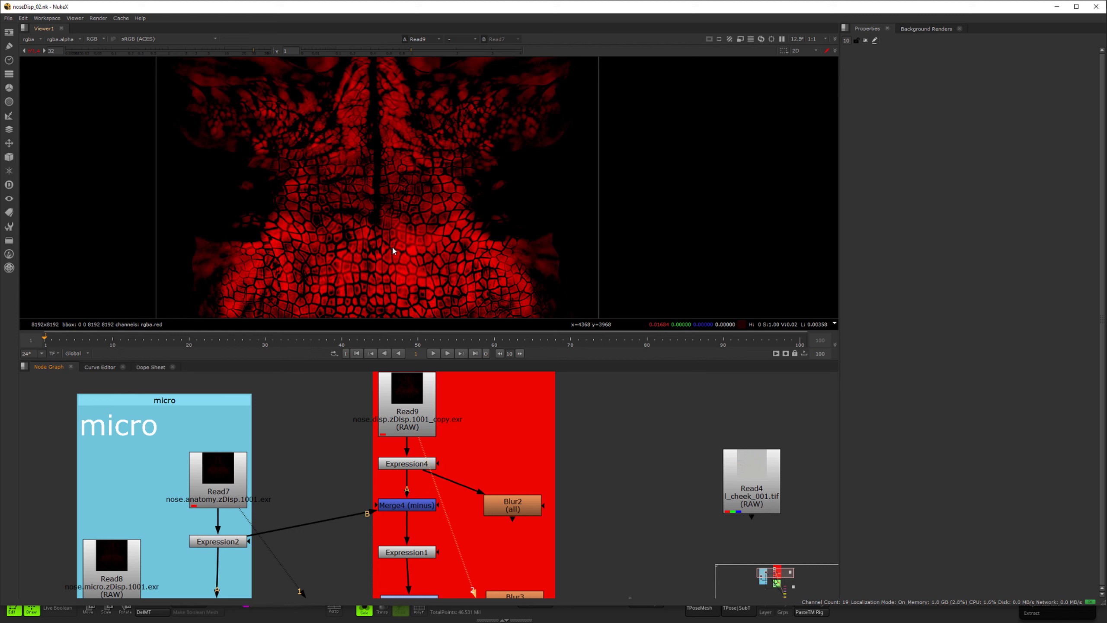
key(1)
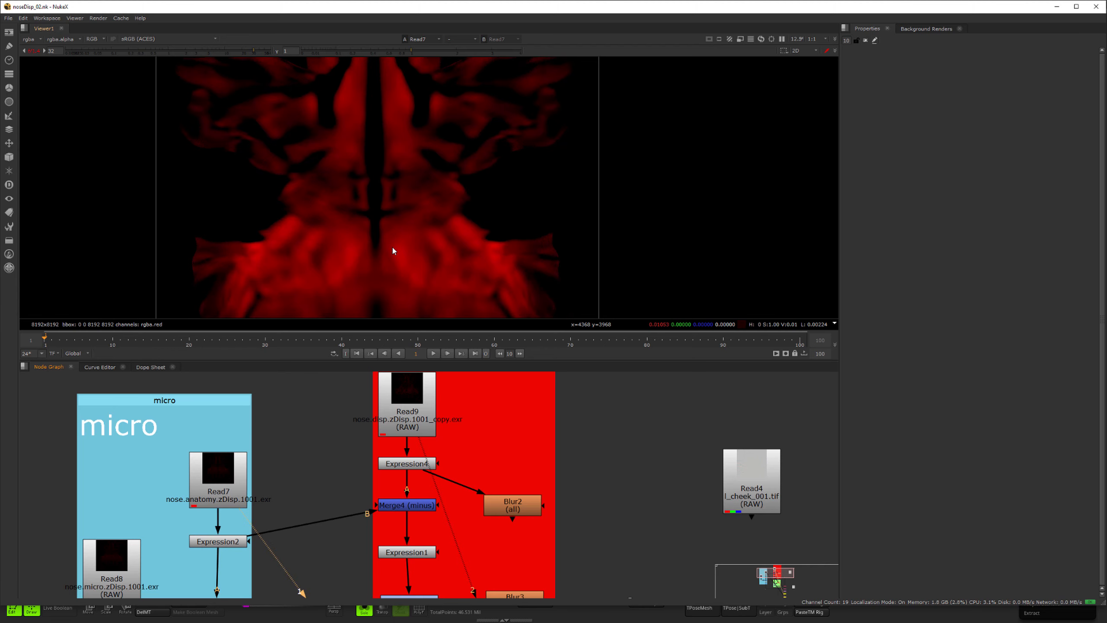
middle_drag(436, 247, 430, 201)
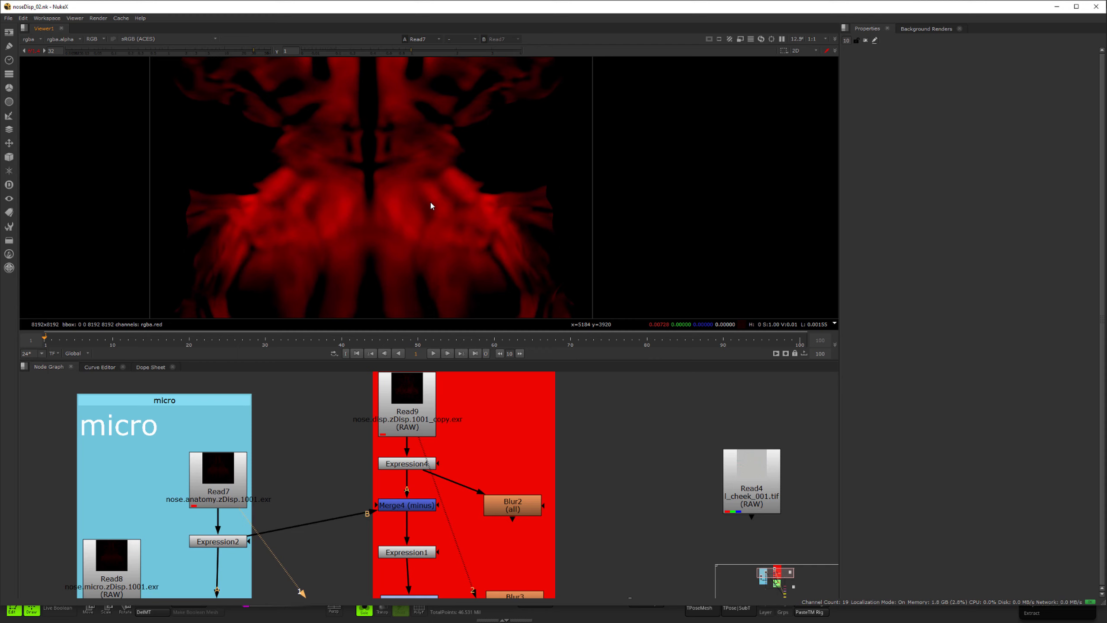
middle_drag(430, 206, 423, 182)
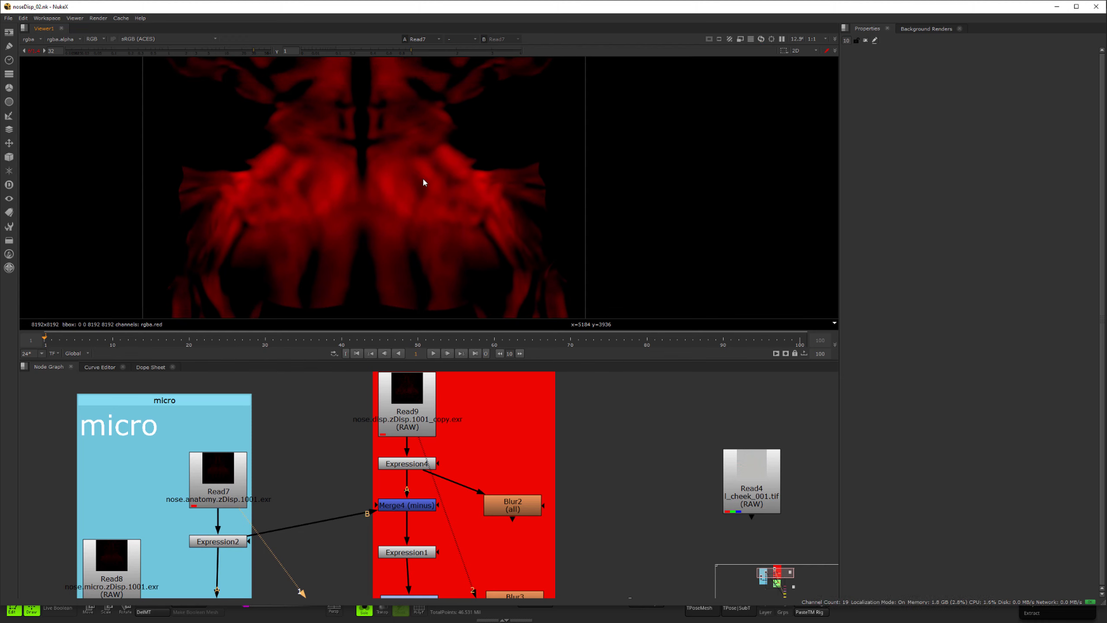
middle_drag(357, 465, 362, 493)
click(395, 442)
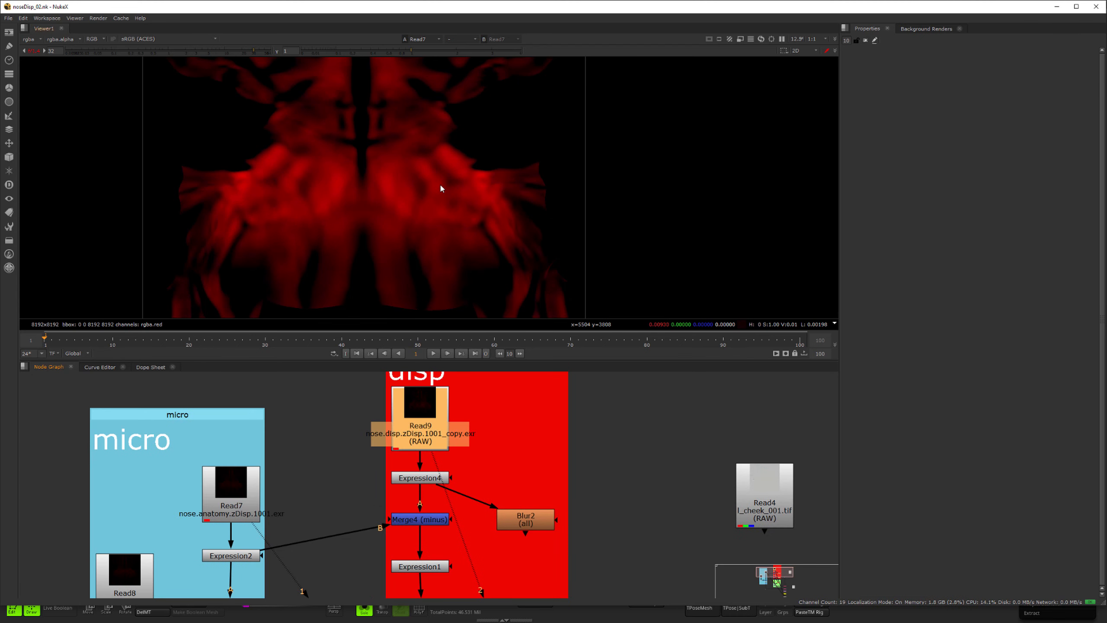
key(2)
key(1)
- View the nose.micro.zDisp.1001.exr Read node on viewer input 1 and examine its fine skin detail up close
middle_drag(28, 574, 92, 507)
click(180, 509)
key(1)
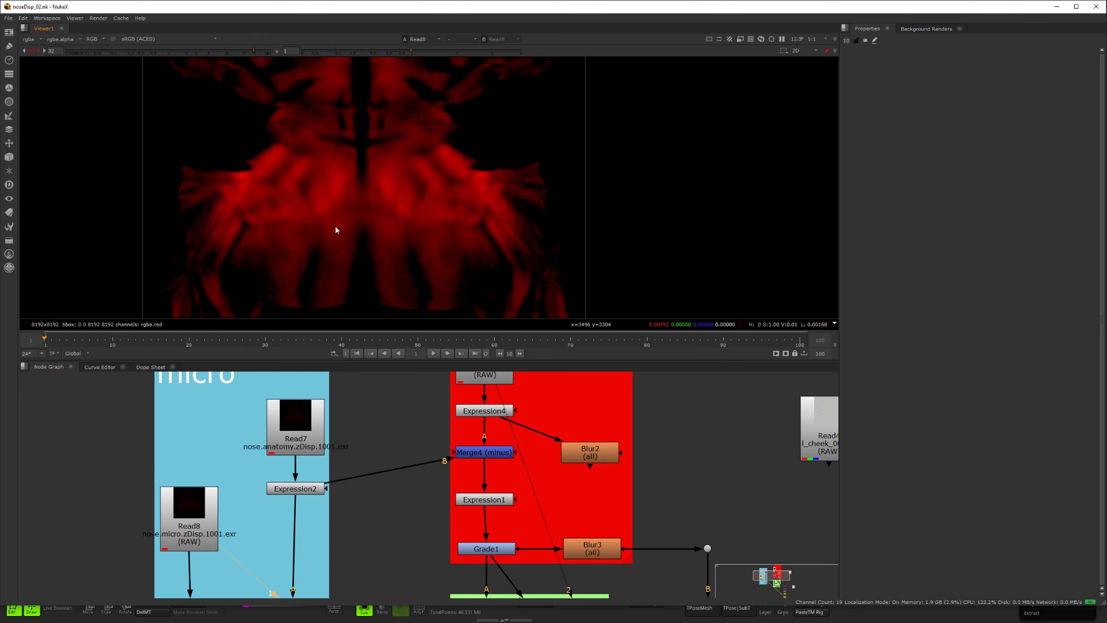
scroll(353, 231, up, 1)
scroll(384, 186, up, 1)
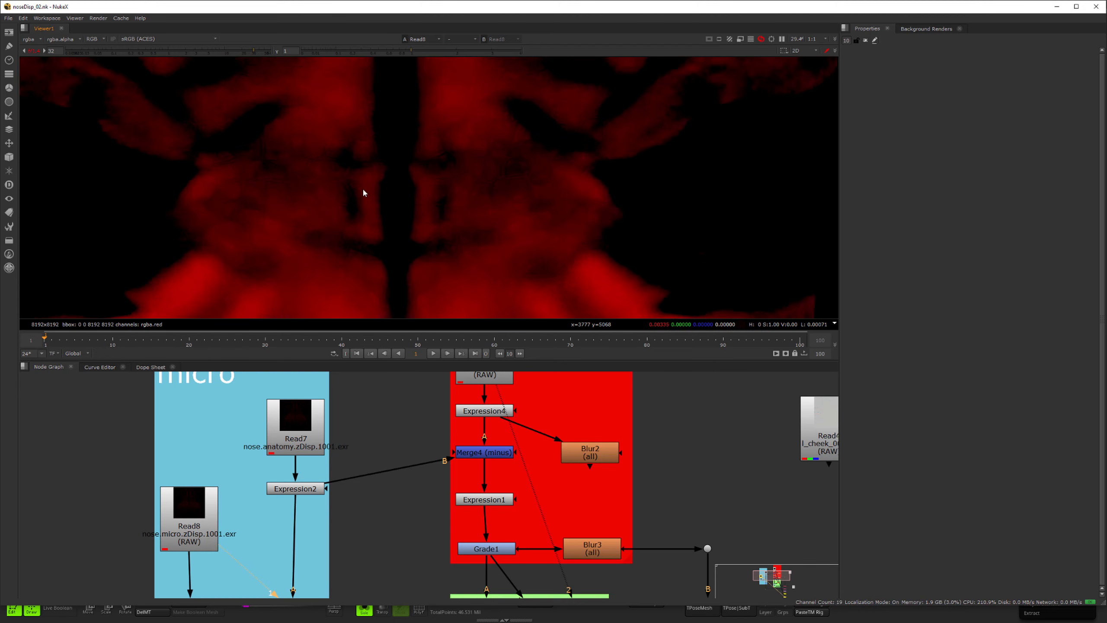
scroll(364, 192, up, 1)
middle_drag(376, 222, 351, 162)
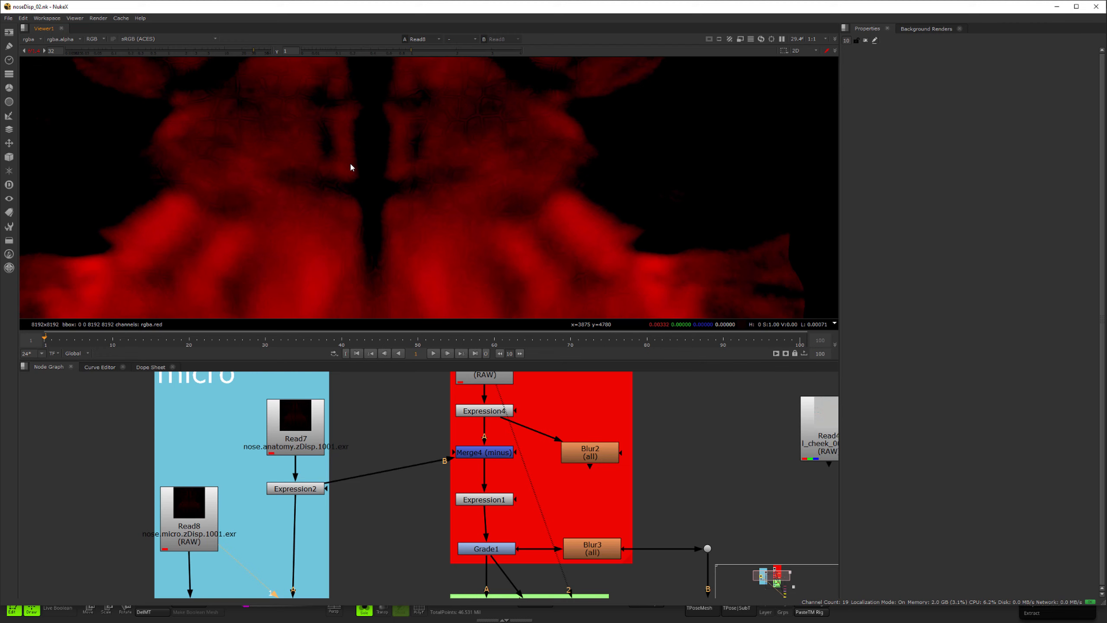
middle_drag(387, 193, 433, 128)
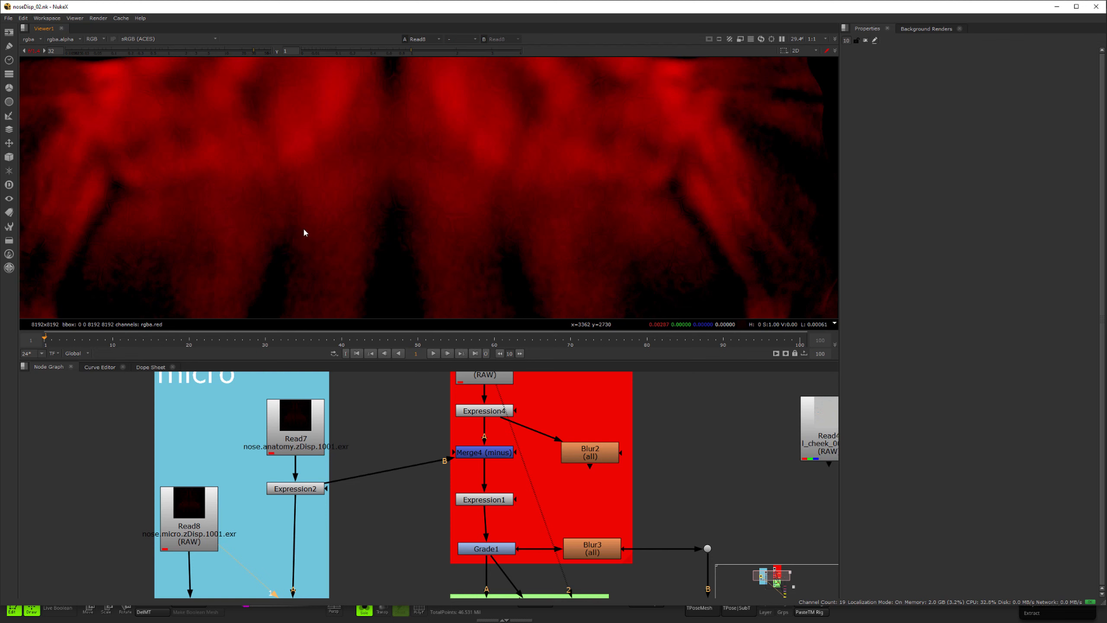
- Trace the node graph from the micro and disp groups through the expression, merge and grade nodes down to the bump group
middle_drag(344, 498, 325, 382)
middle_drag(325, 443, 321, 468)
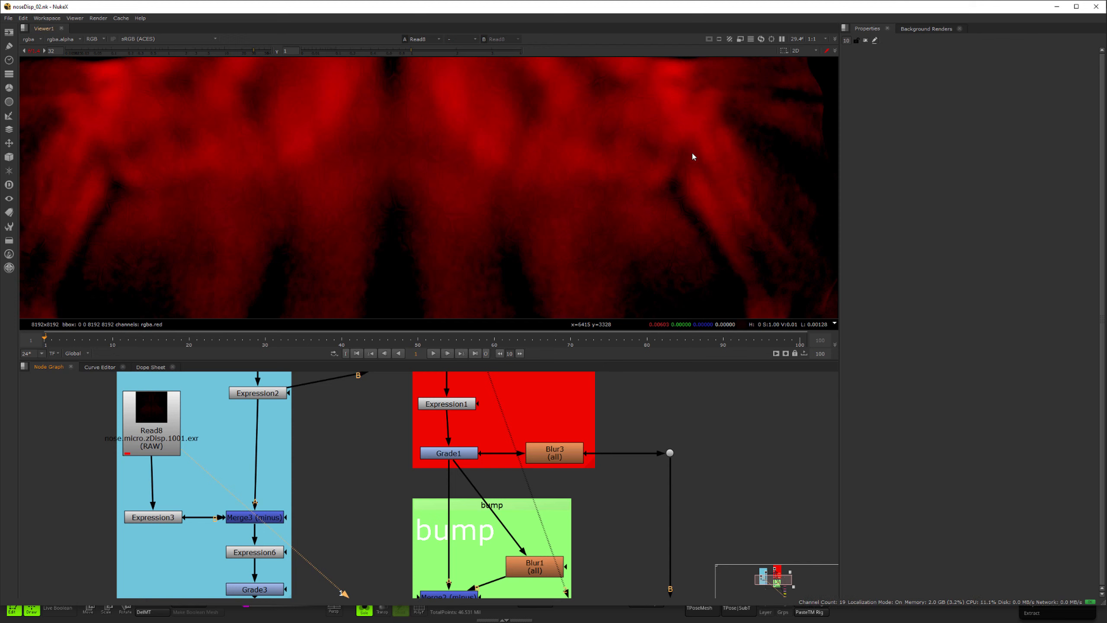
middle_drag(365, 435, 309, 519)
scroll(310, 518, down, 2)
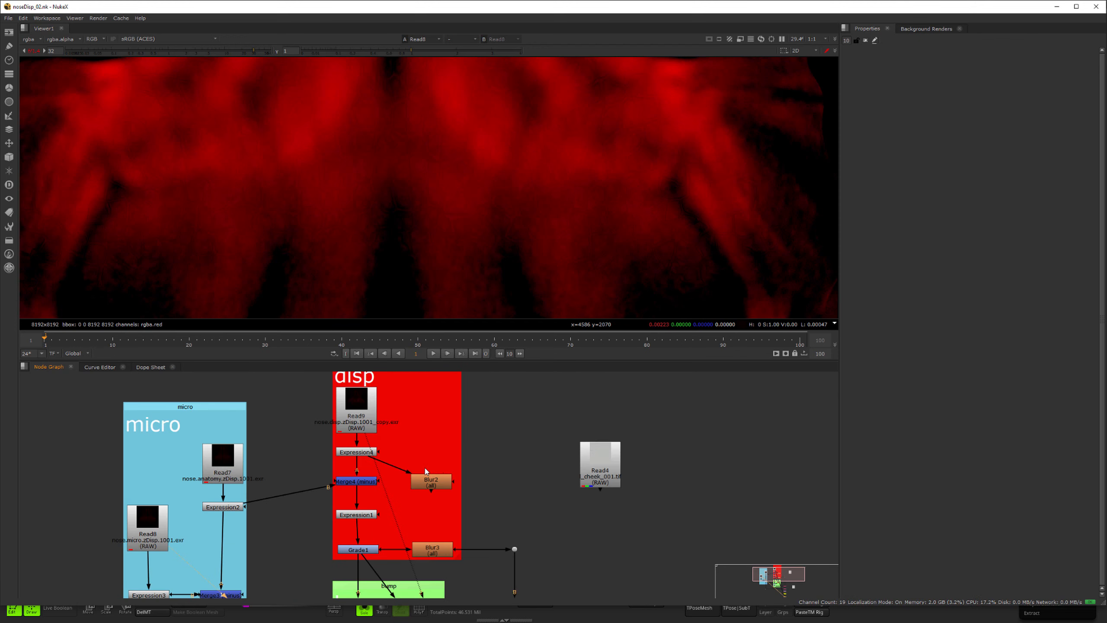
mouse_move(565, 474)
middle_down()
mouse_move(532, 357)
mouse_move(548, 466)
middle_up()
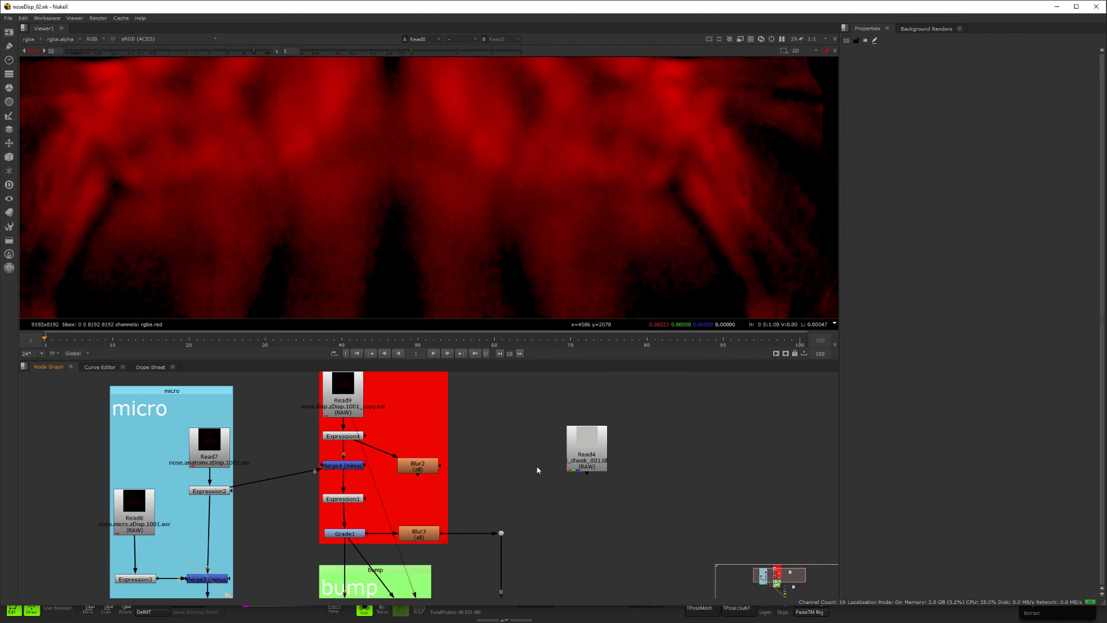
middle_drag(493, 491, 480, 466)
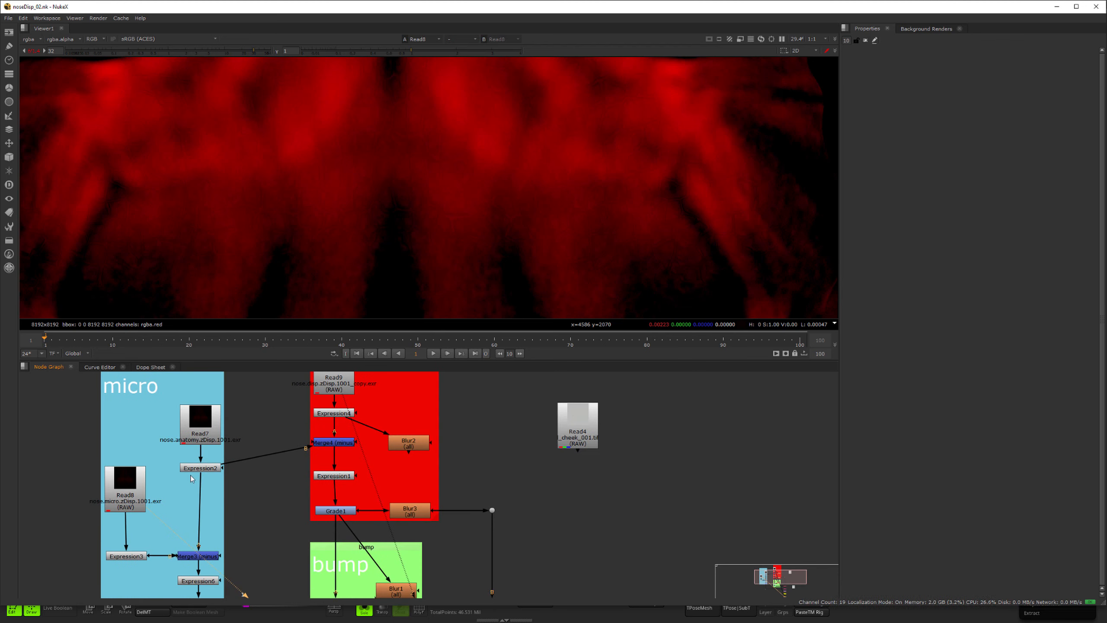
middle_drag(245, 492, 243, 400)
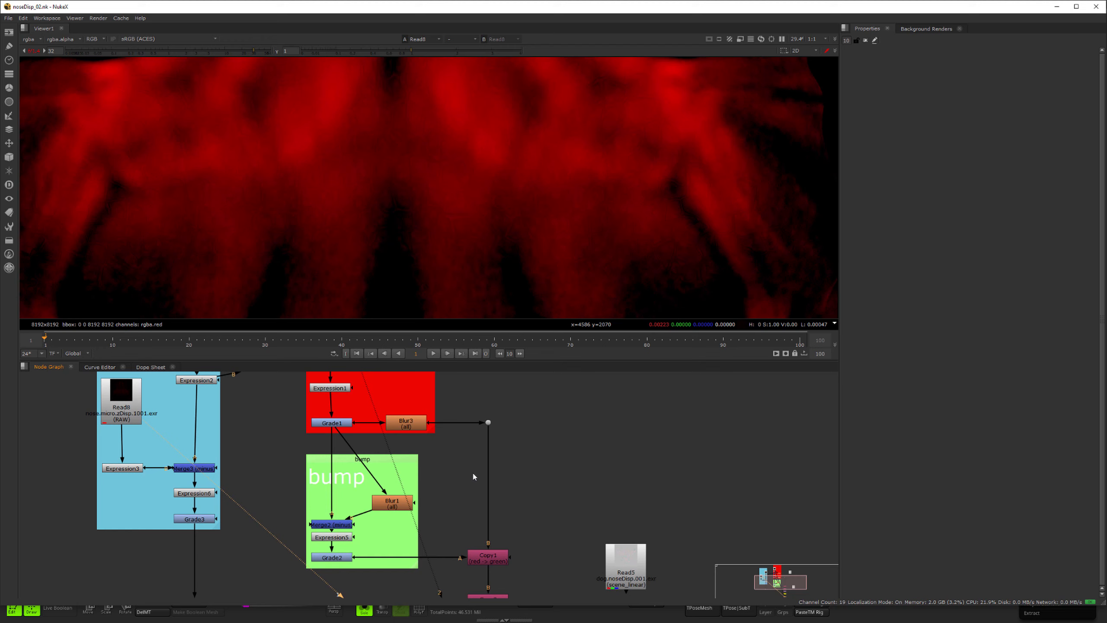
middle_drag(495, 439, 485, 431)
- View the Write1 output node, reset the viewer gain, and inspect its red, green and blue channels individually
middle_drag(625, 586, 489, 438)
click(383, 516)
key(1)
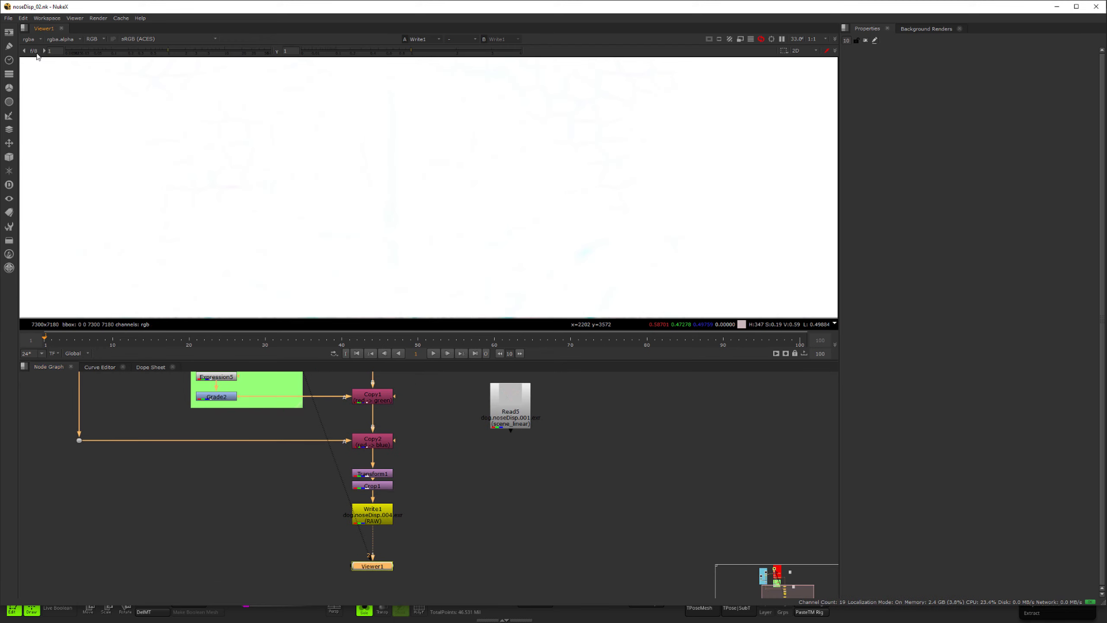
click(34, 51)
key(f)
key(r)
key(g)
key(b)
- Switch to ZBrush and examine the disp subtool's nose detail from the front and the side
key(alt+Tab)
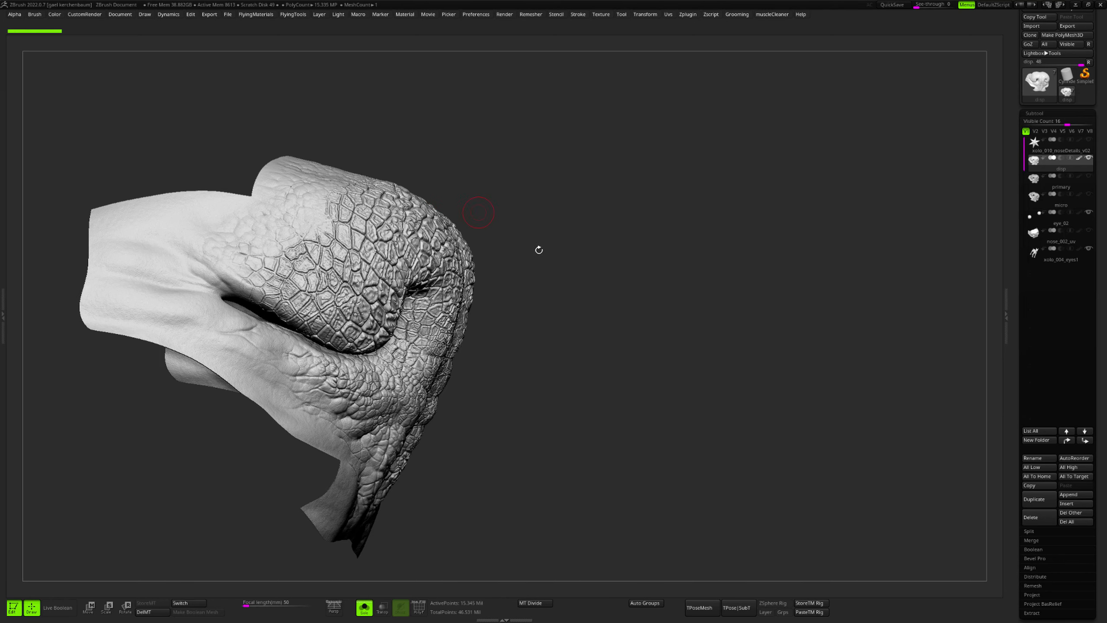
drag(644, 298, 618, 305)
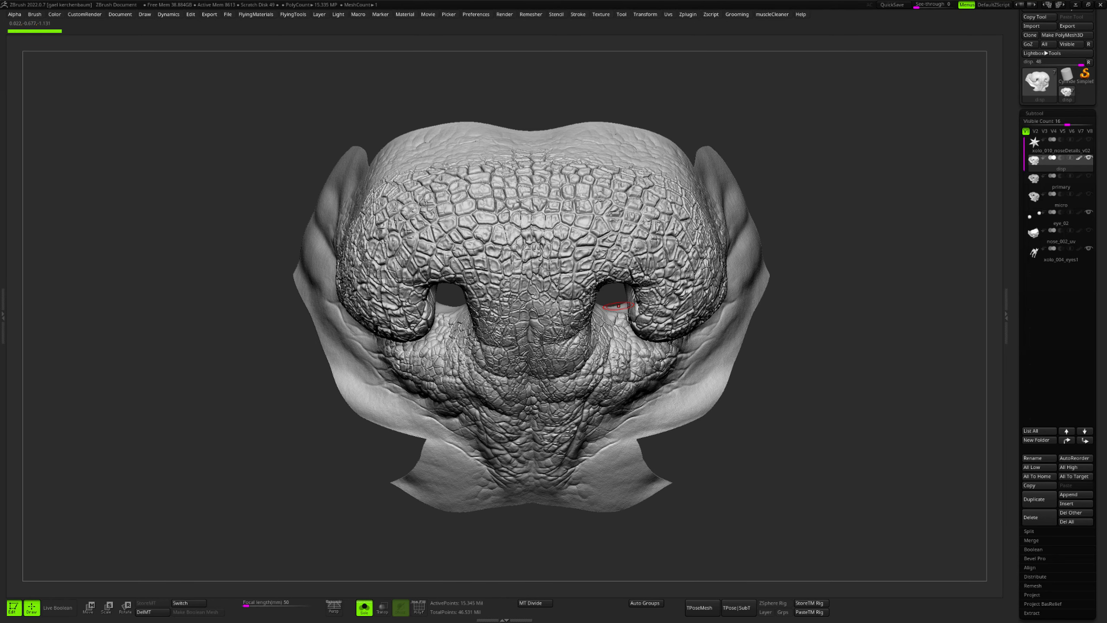
drag(808, 362, 689, 354)
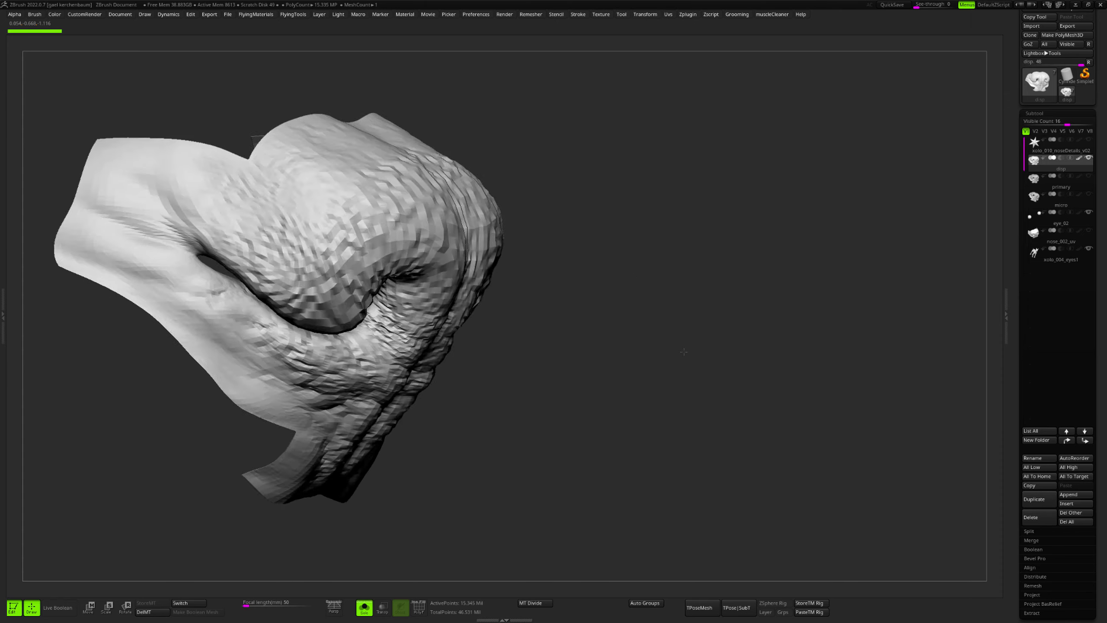
alt+drag(593, 266, 702, 138)
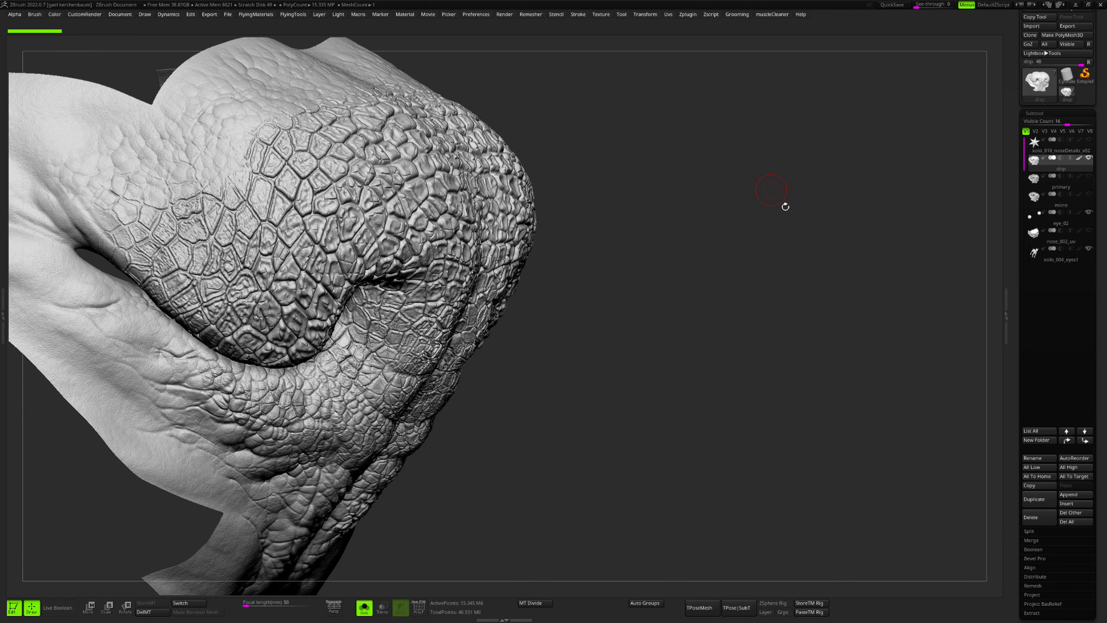
drag(784, 205, 959, 215)
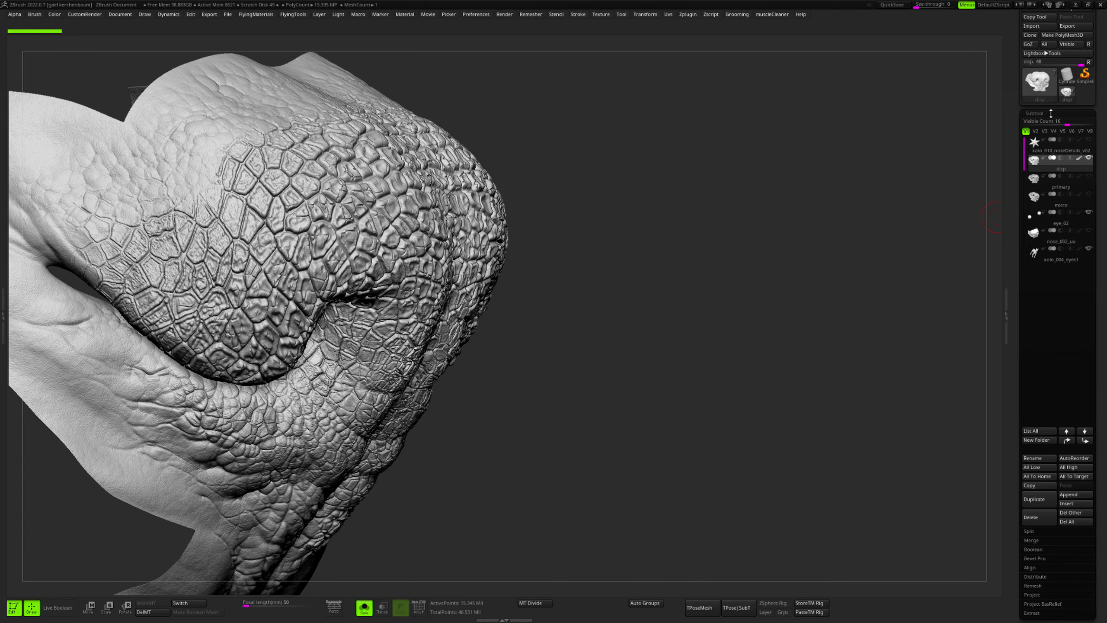
- Select the primary subtool and rename it to anatomy
mouse_move(1054, 187)
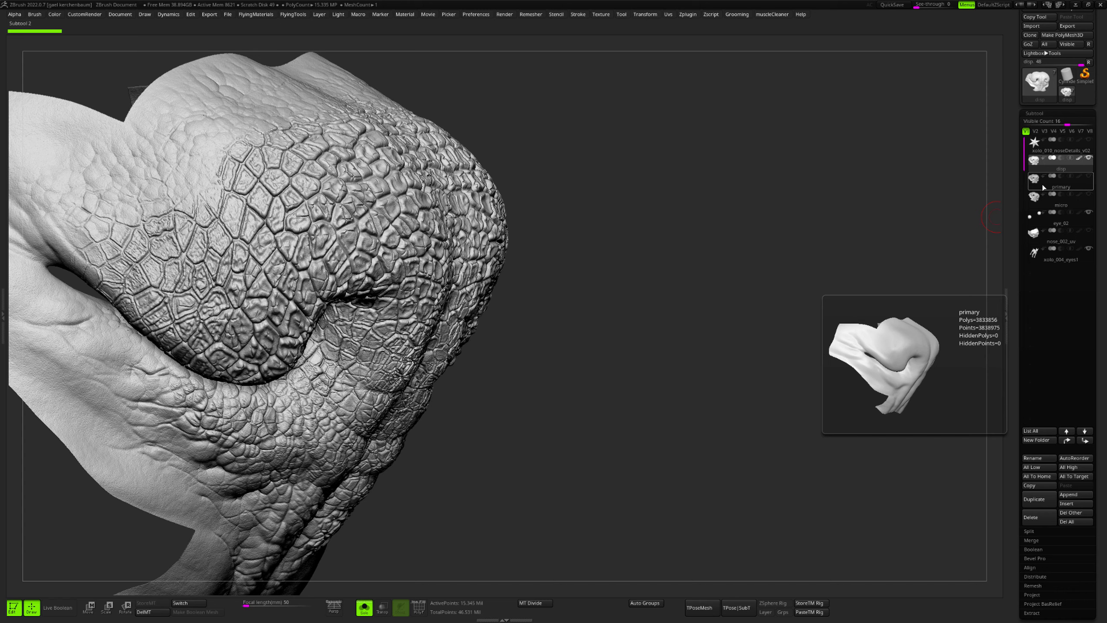
click(1043, 186)
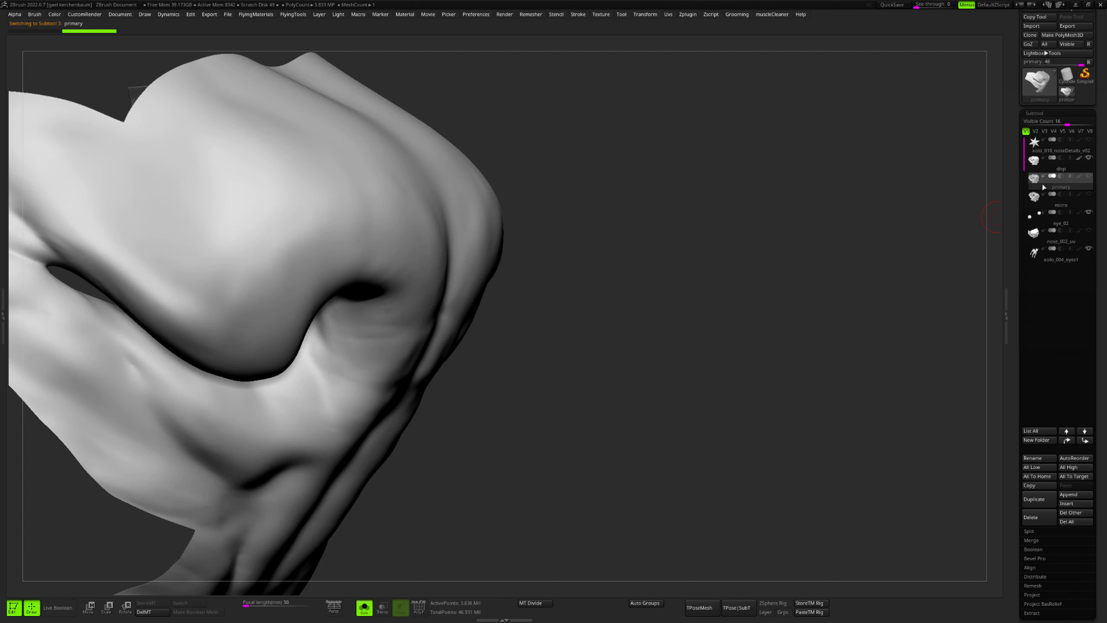
double_click(1042, 184)
text(anat)
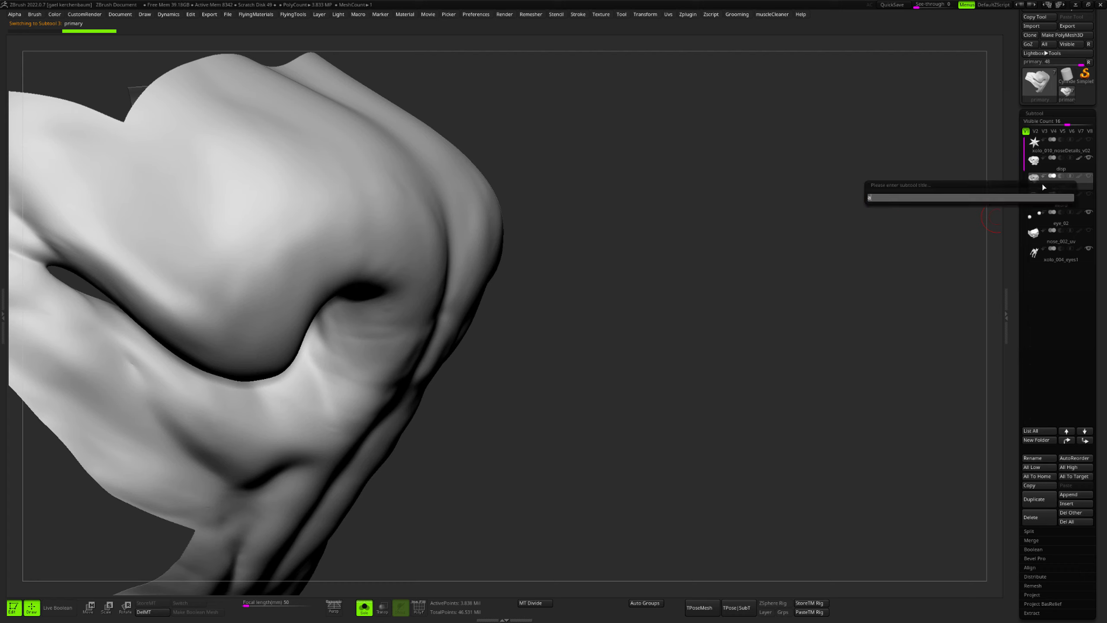
key(BackSpace)
text(low)
key(BackSpace)
key(BackSpace)
key(BackSpace)
text(anbtomy)
key(Return)
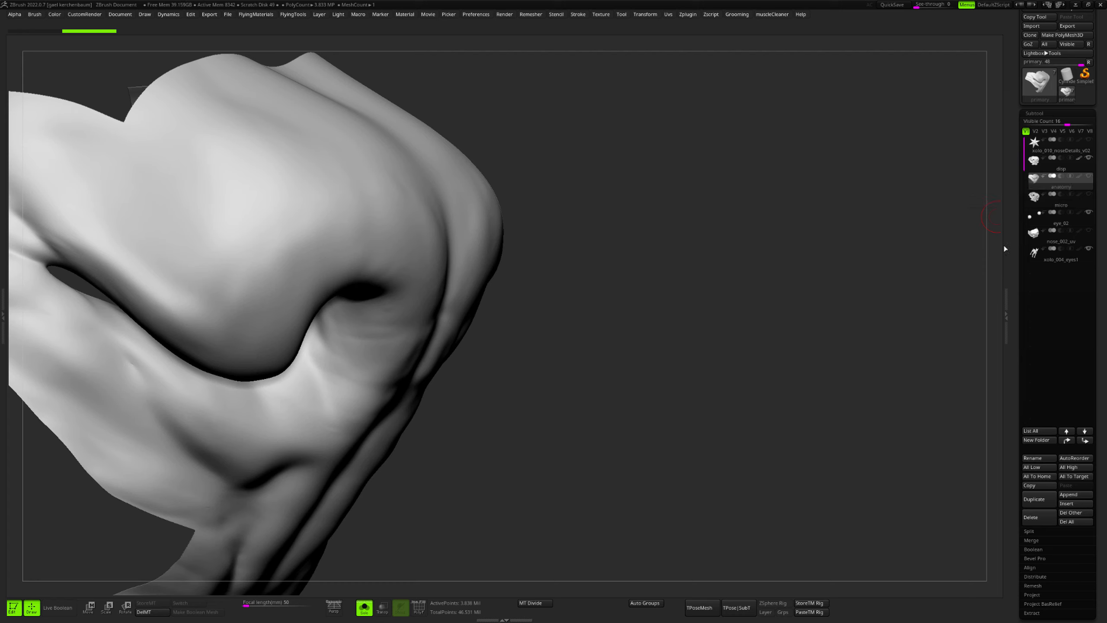
- Check the anatomy subtool's subdivision settings and reselect the disp subtool
click(1041, 113)
click(1040, 124)
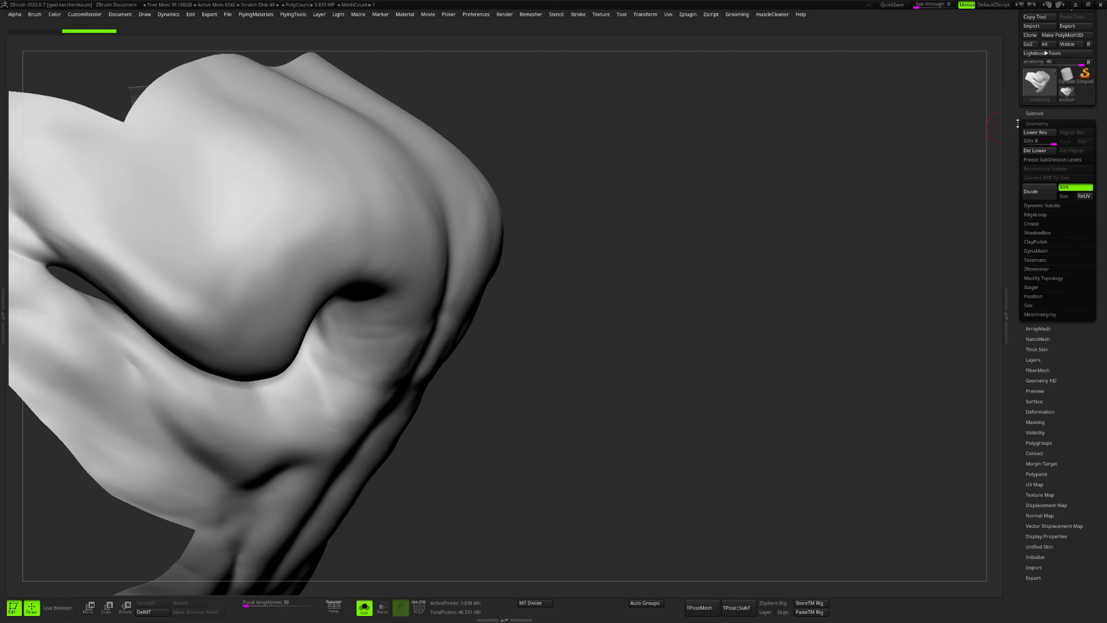
click(1035, 113)
click(1068, 169)
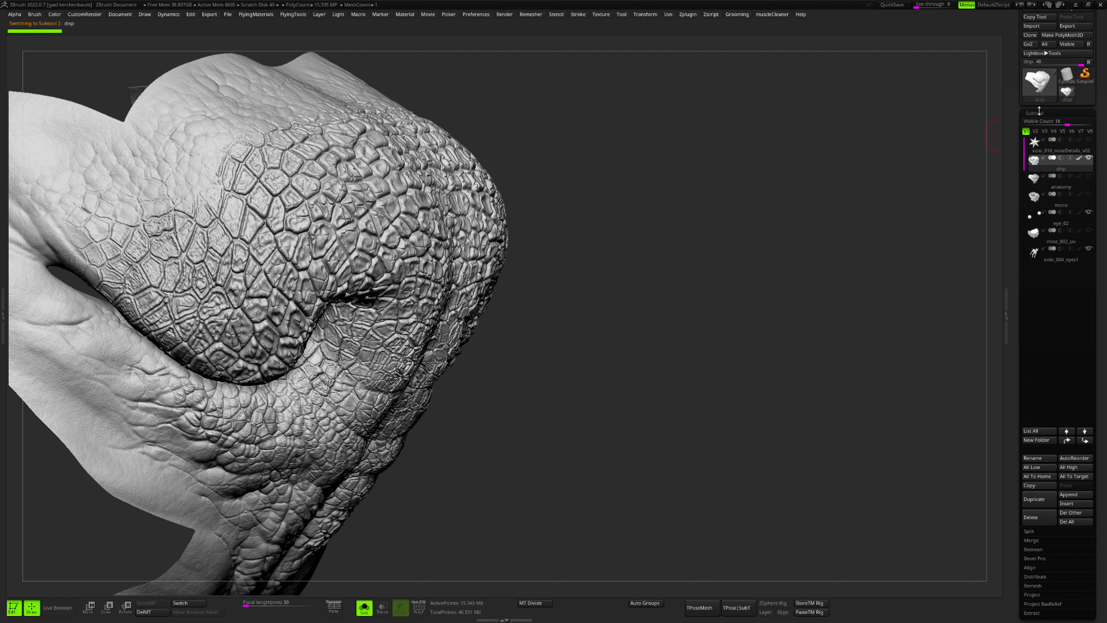
- Lower the disp subtool to its first subdivision level, bring it to level 3, and examine the coarse nose shape
click(1039, 112)
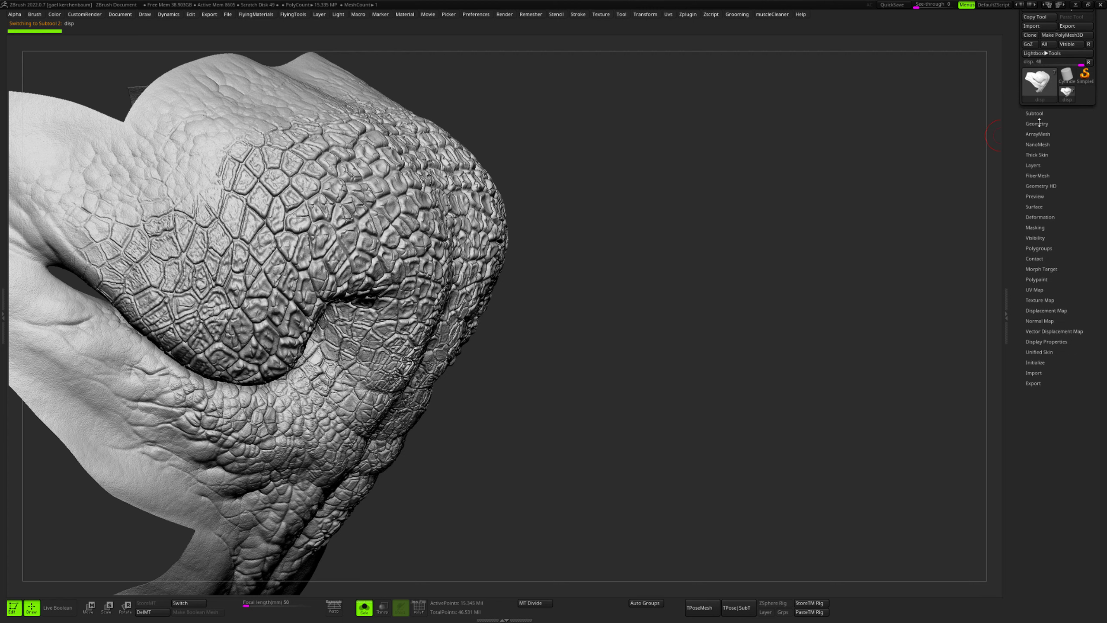
click(1039, 123)
drag(1036, 144, 1025, 144)
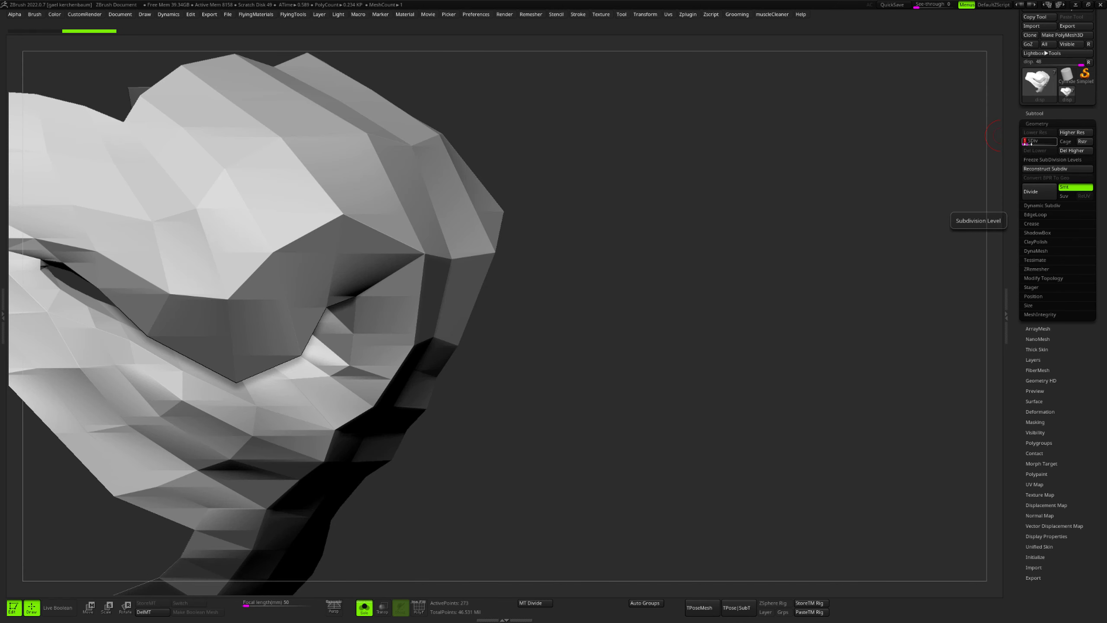
drag(1025, 143, 1037, 143)
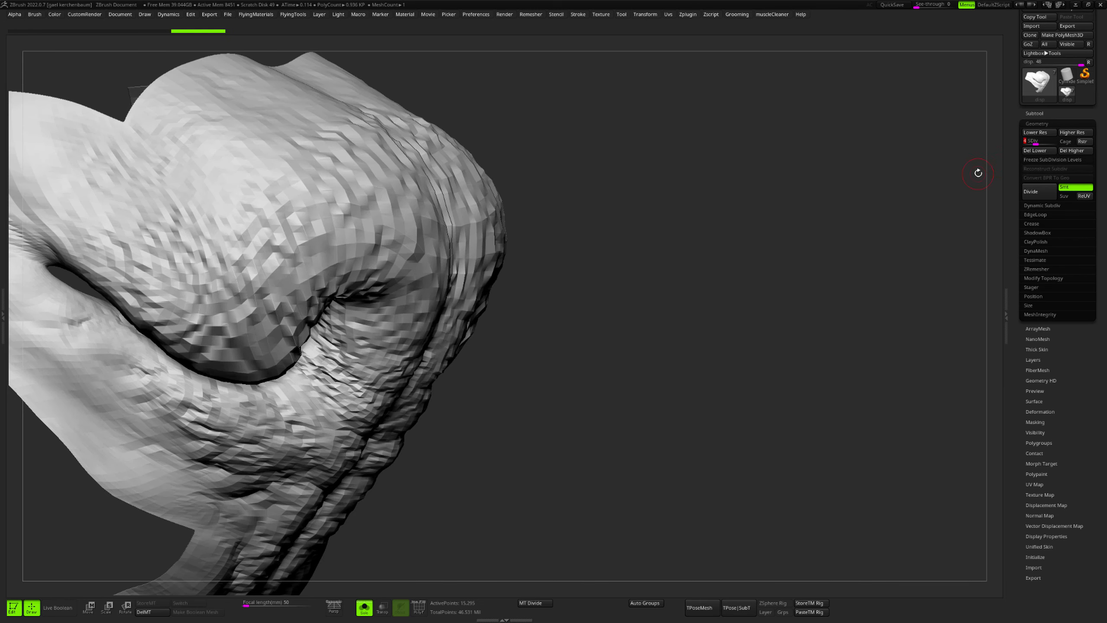
click(1032, 142)
alt+drag(677, 289, 727, 247)
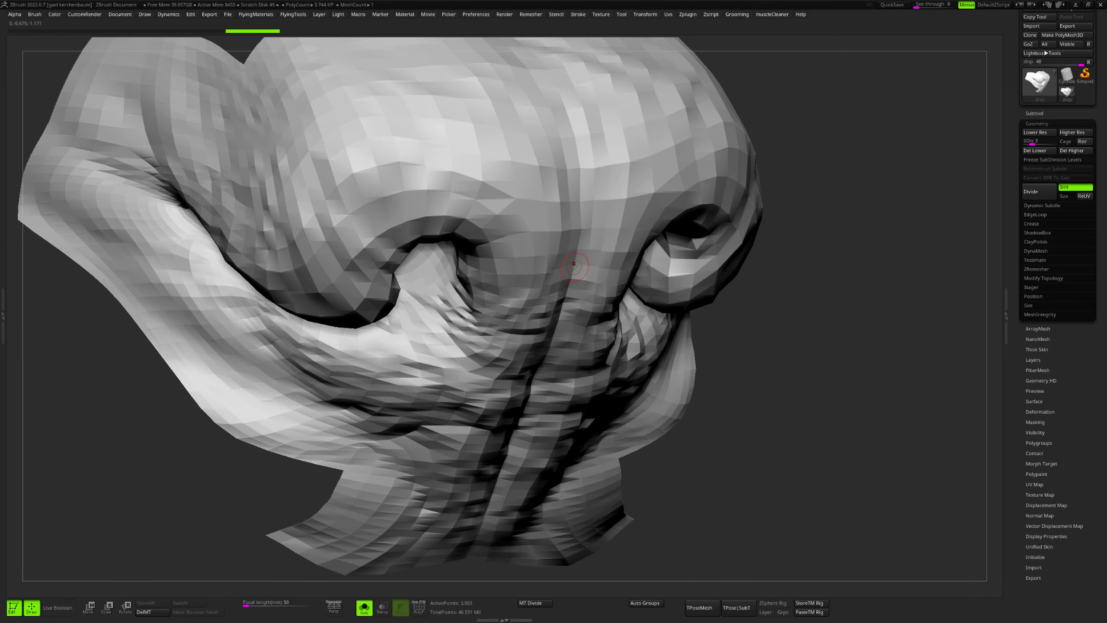
drag(583, 267, 584, 253)
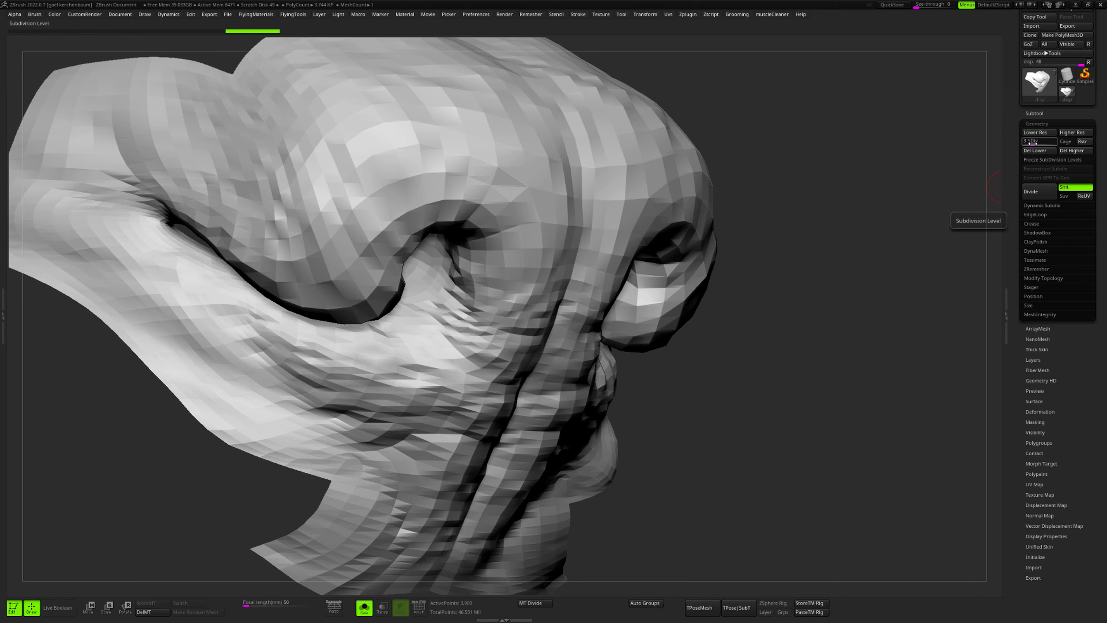
alt+drag(926, 240, 888, 263)
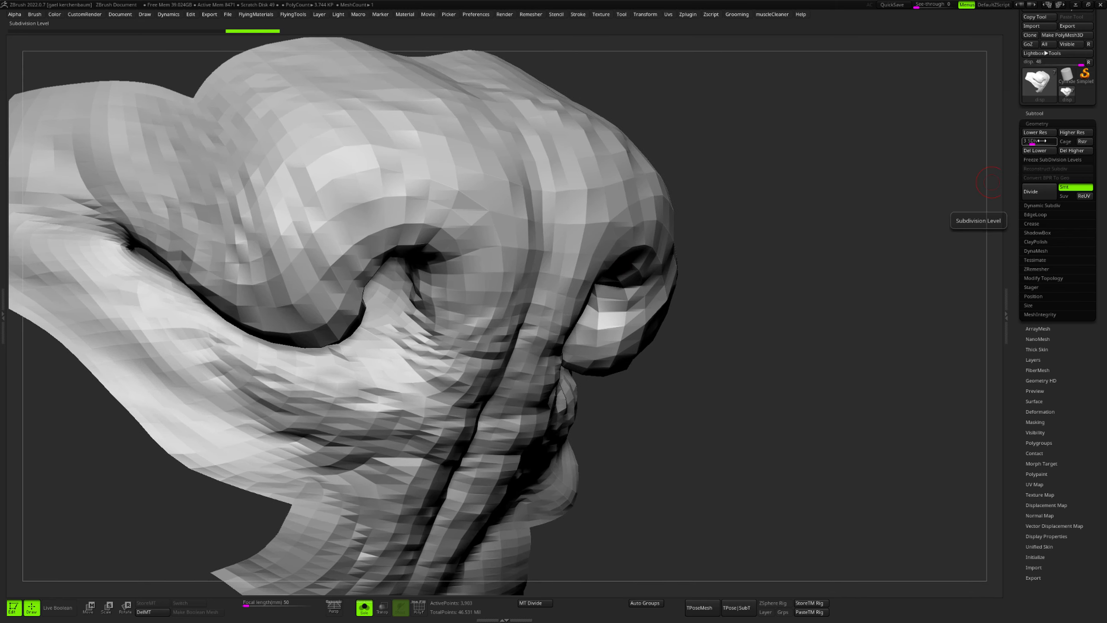
click(1053, 143)
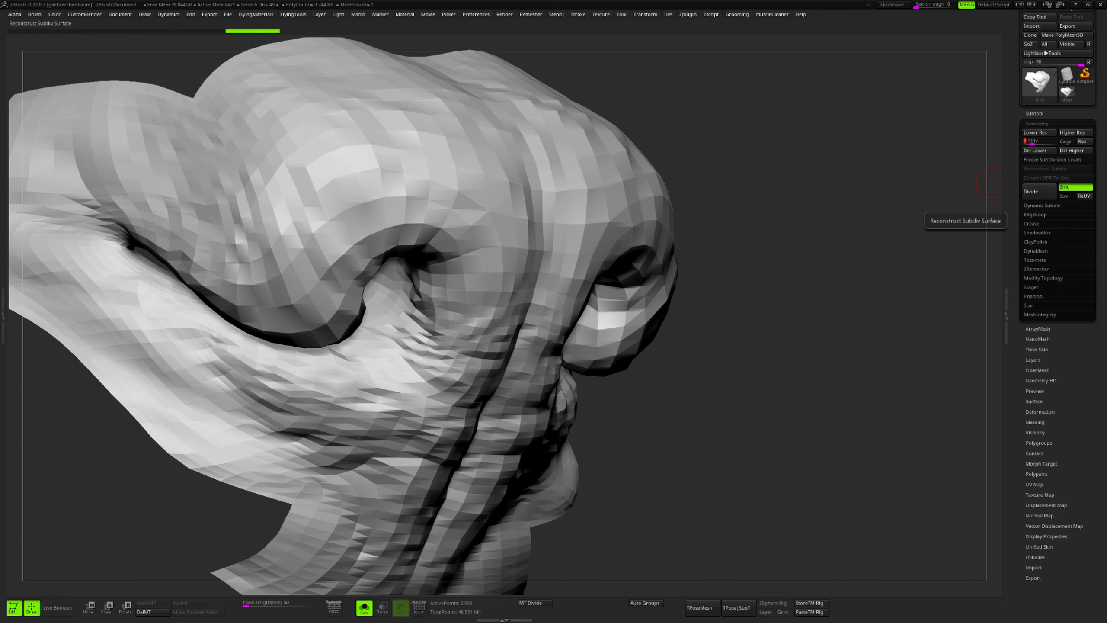
- Raise the disp subtool's subdivision by five levels to display the fine skin cell detail again
click(1035, 113)
key(d)
key(d)
key(d)
key(d)
key(d)
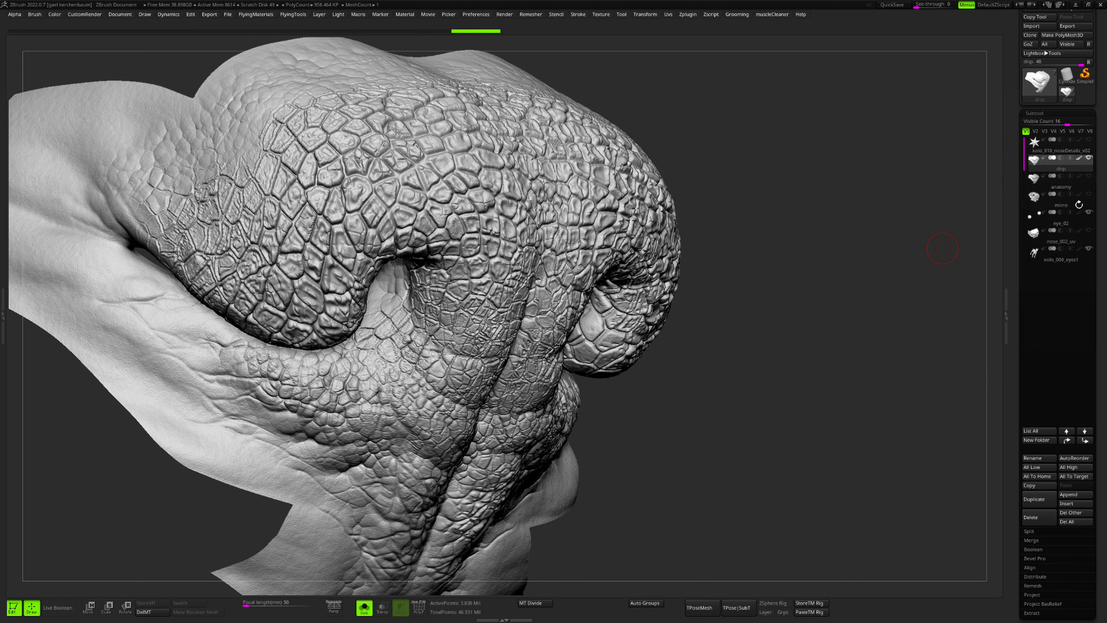
- Select the micro subtool and examine its fine skin surface from the front and at an angle
click(1073, 205)
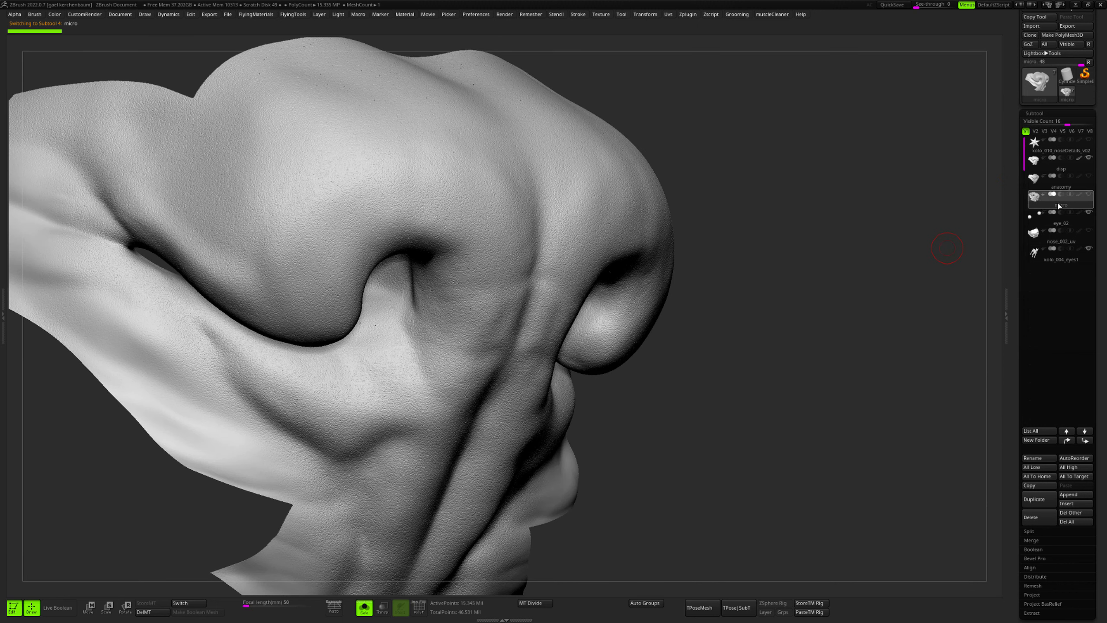
drag(823, 363, 596, 333)
shift+right_drag(596, 333, 517, 362)
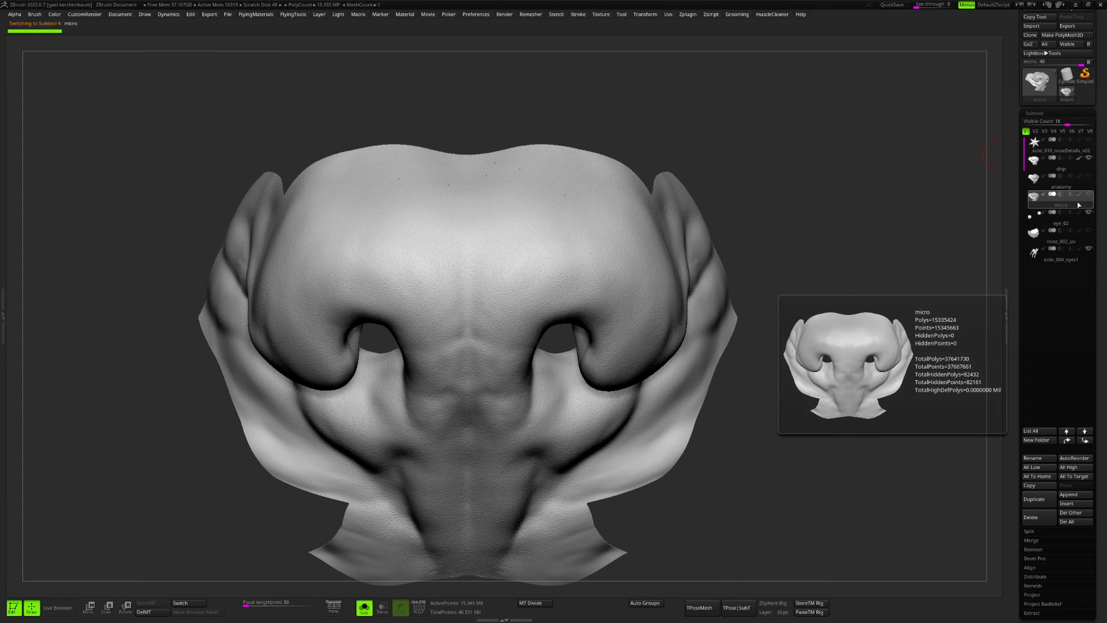
mouse_move(1074, 167)
drag(798, 314, 813, 329)
- Check the subdivision level of the micro subtool and return to the subtool list
click(1034, 112)
click(1036, 123)
drag(1037, 143, 1033, 143)
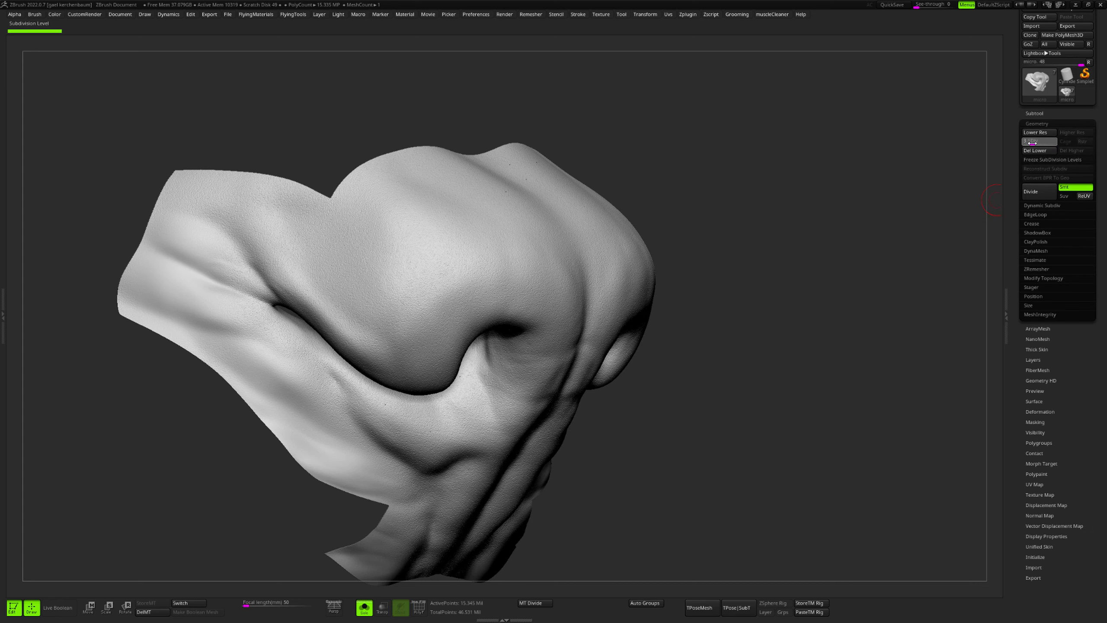
alt+drag(731, 316, 710, 283)
click(1036, 113)
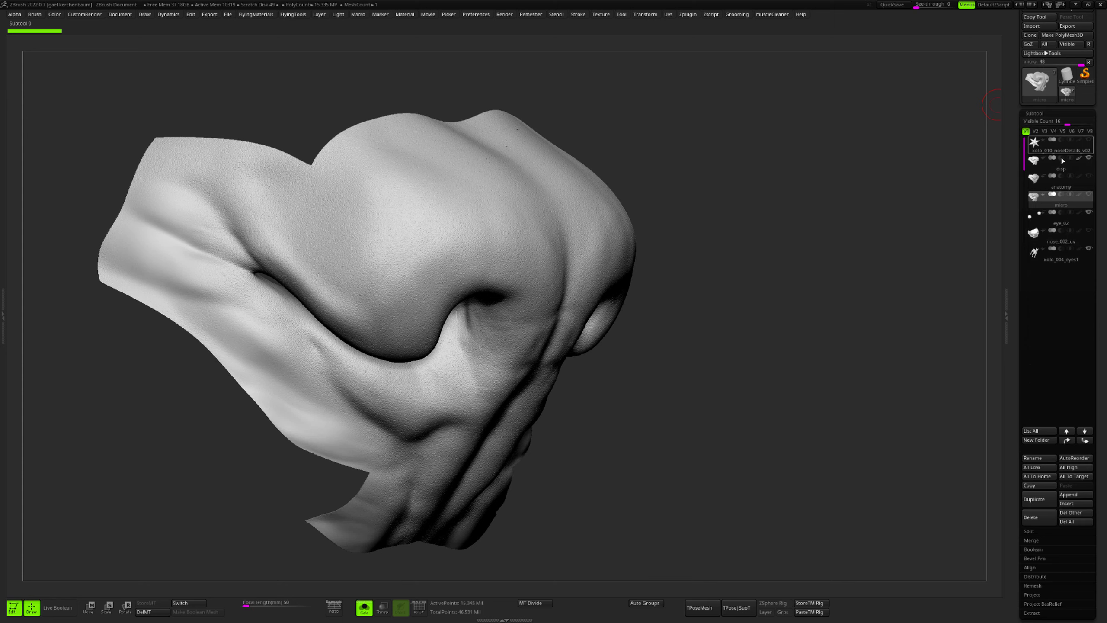
- Select the disp subtool and display its sculpting layers
click(1062, 164)
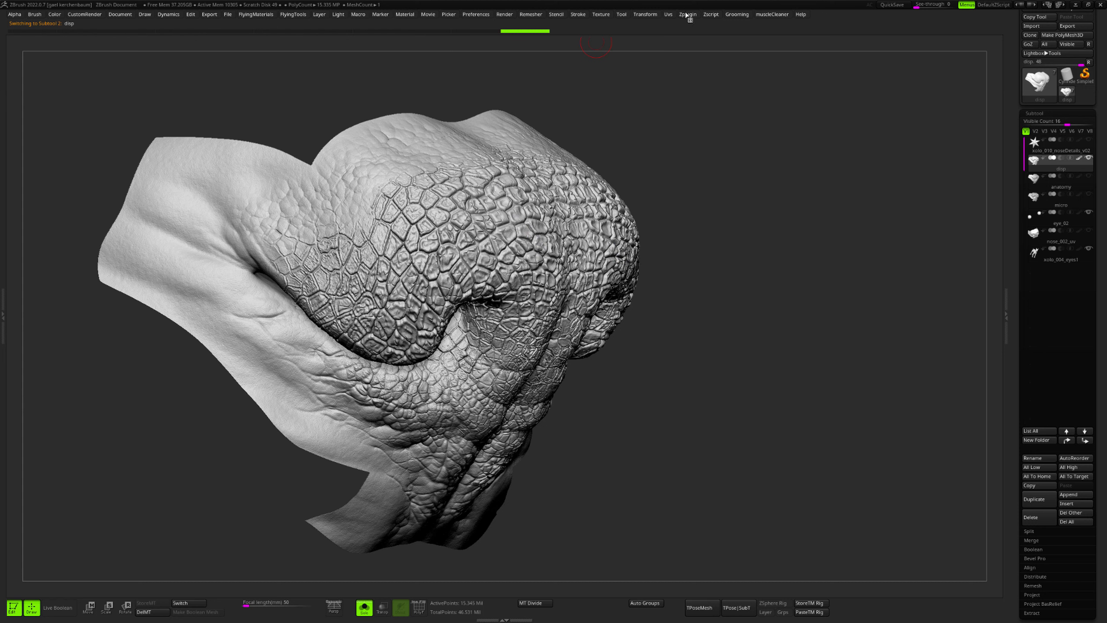
click(1035, 113)
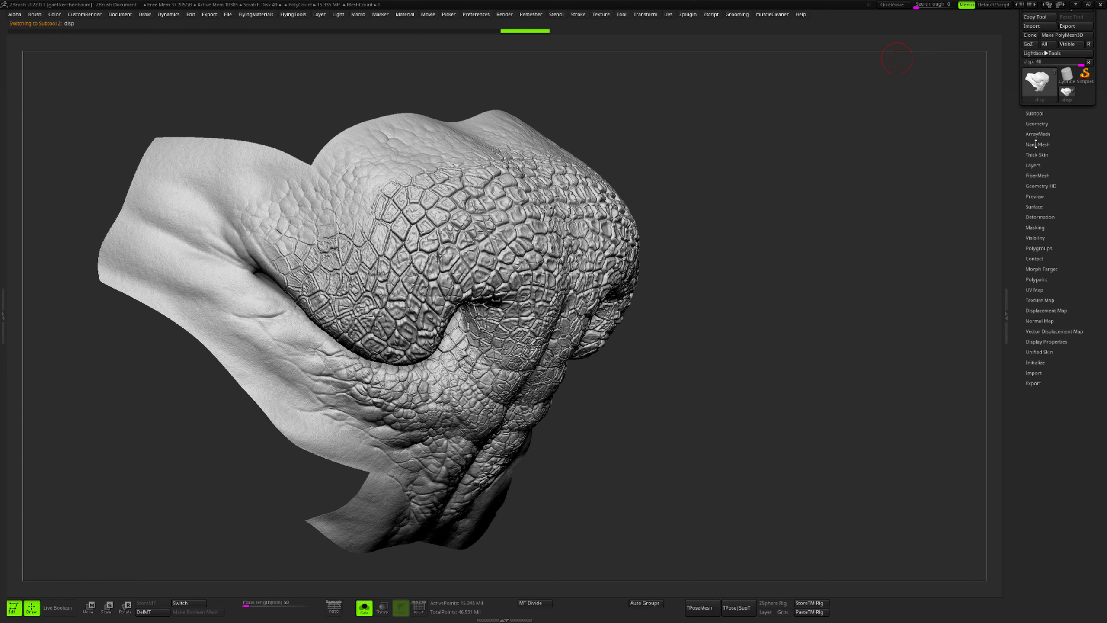
click(1038, 166)
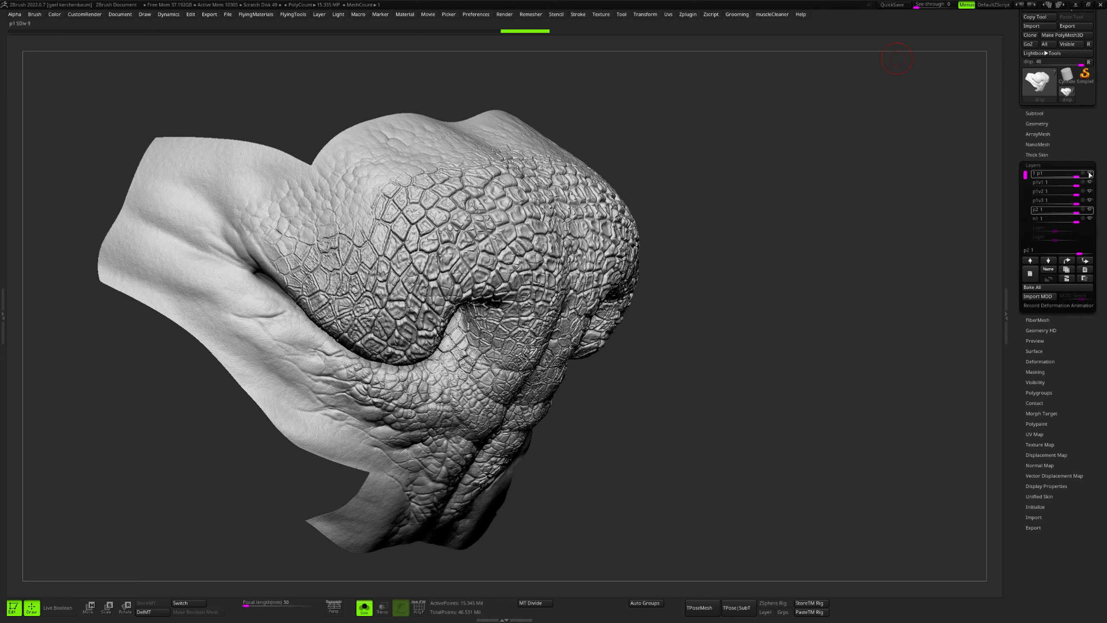
- Configure the Multi Map Exporter to export Displacement instead of Texture from Polypaint, with a map size of 8192
click(687, 15)
click(685, 16)
click(711, 152)
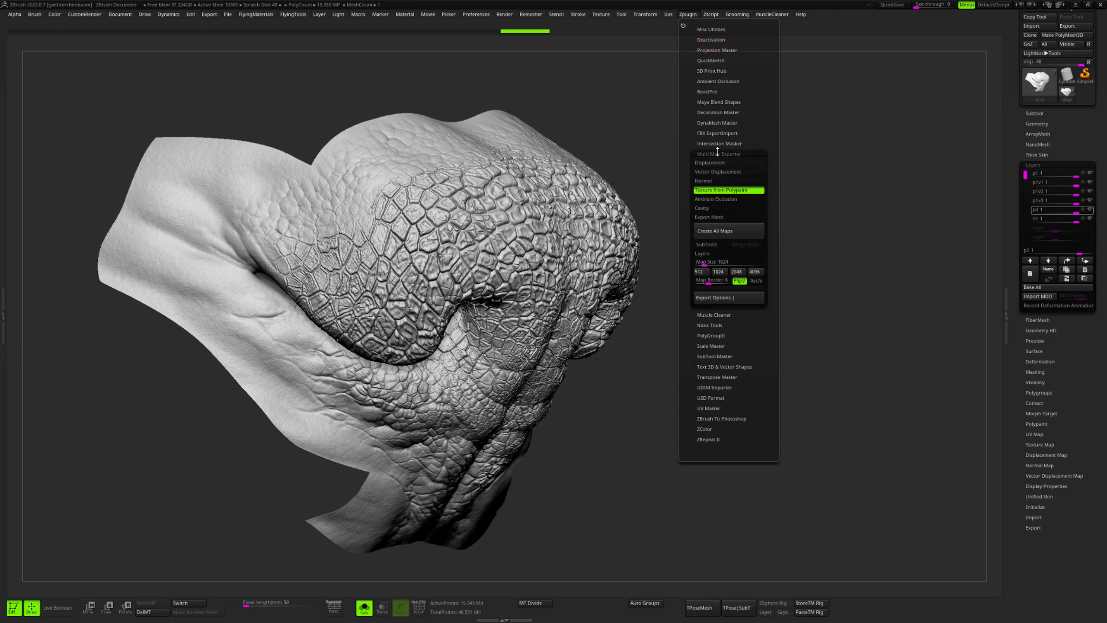
click(729, 192)
click(734, 161)
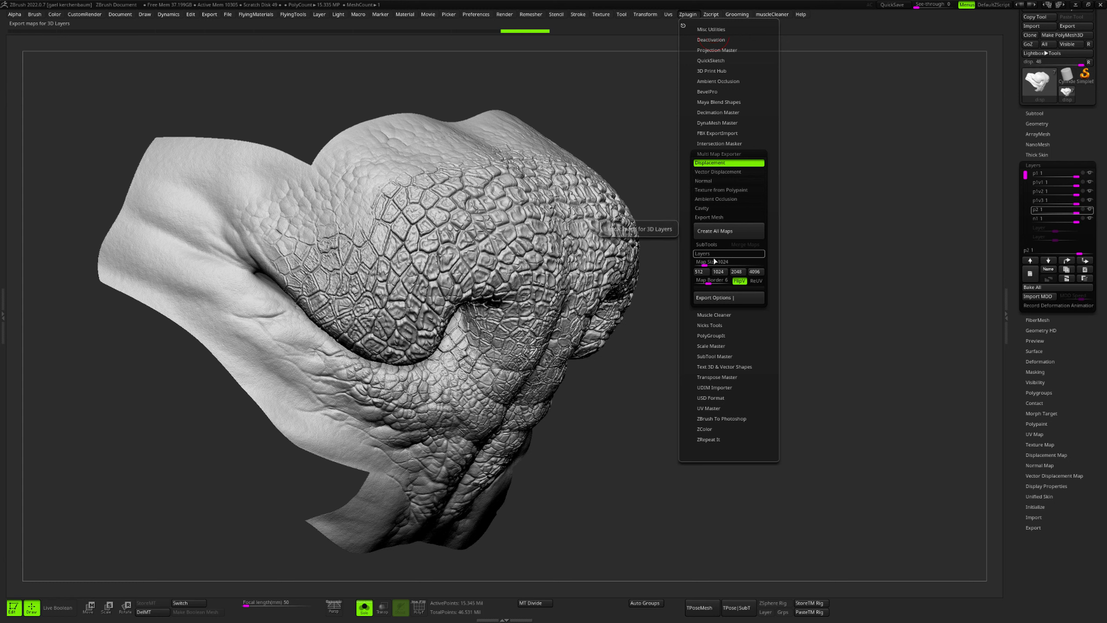
drag(711, 261, 755, 261)
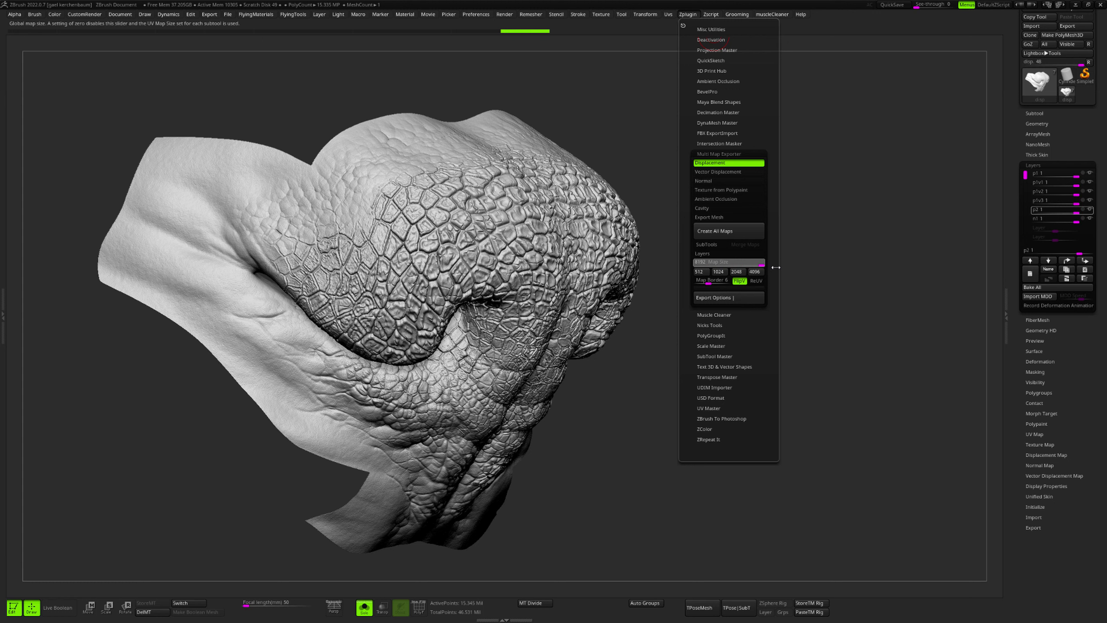
- Show the displacement map settings in the exporter's export options and set the SubDiv level to 3
drag(776, 267, 775, 267)
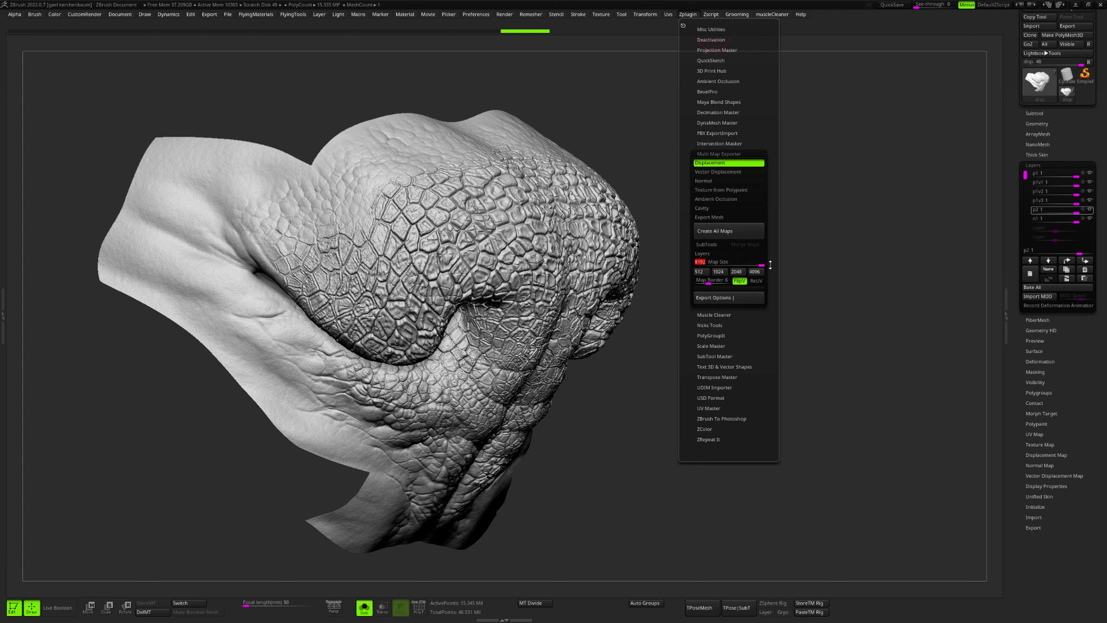
click(750, 299)
click(724, 334)
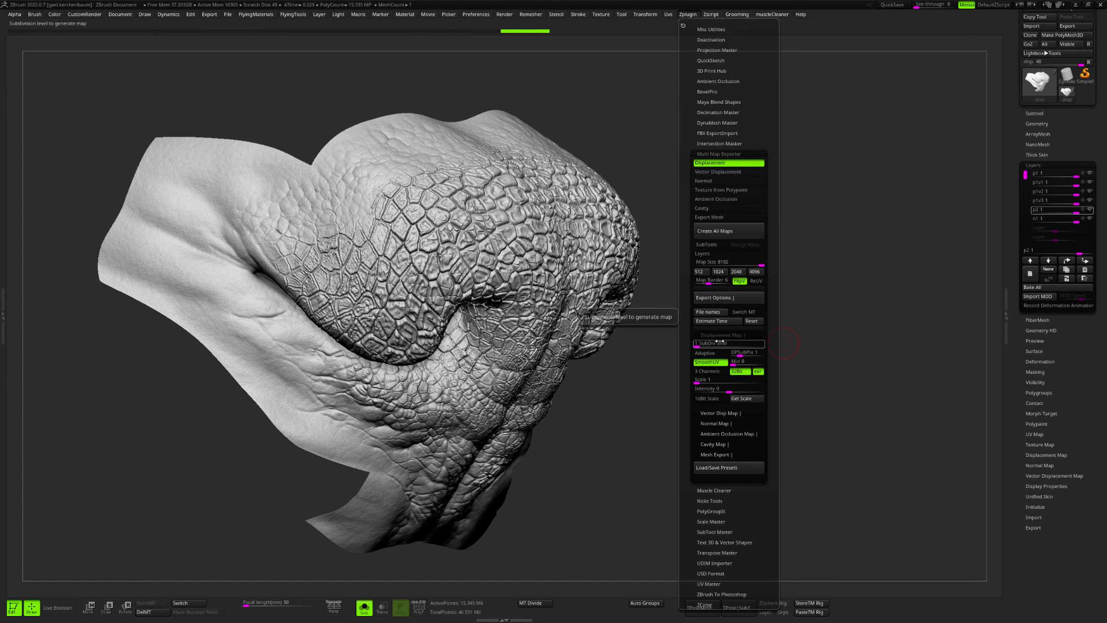
drag(701, 347, 708, 346)
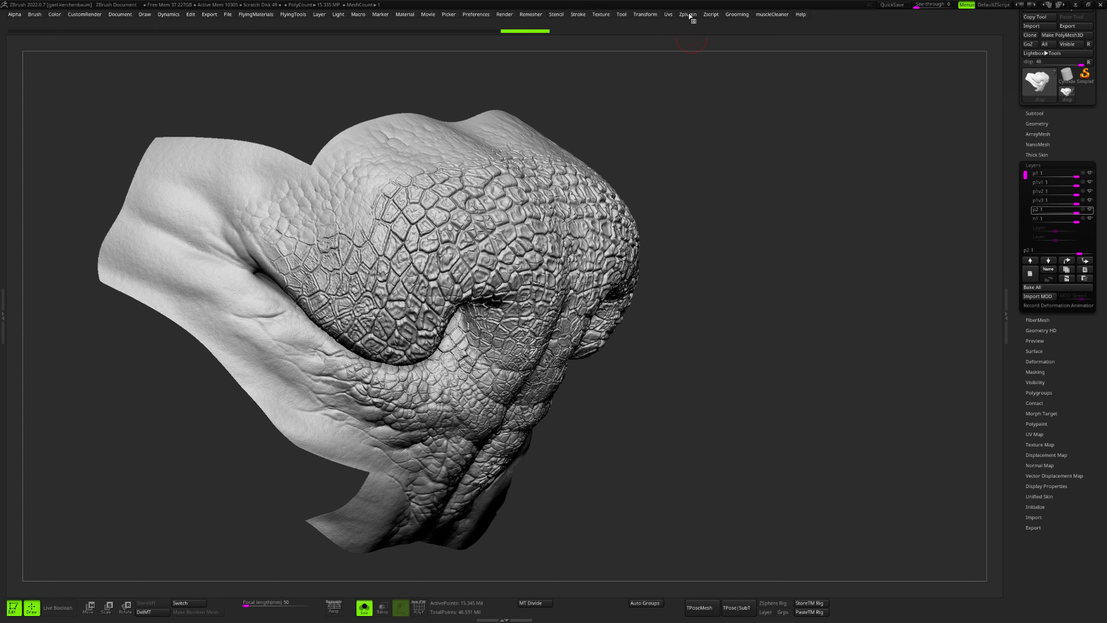
- Examine the DPSubPix accuracy setting and look closely at the nose's fine skin detail it affects
click(689, 15)
click(736, 355)
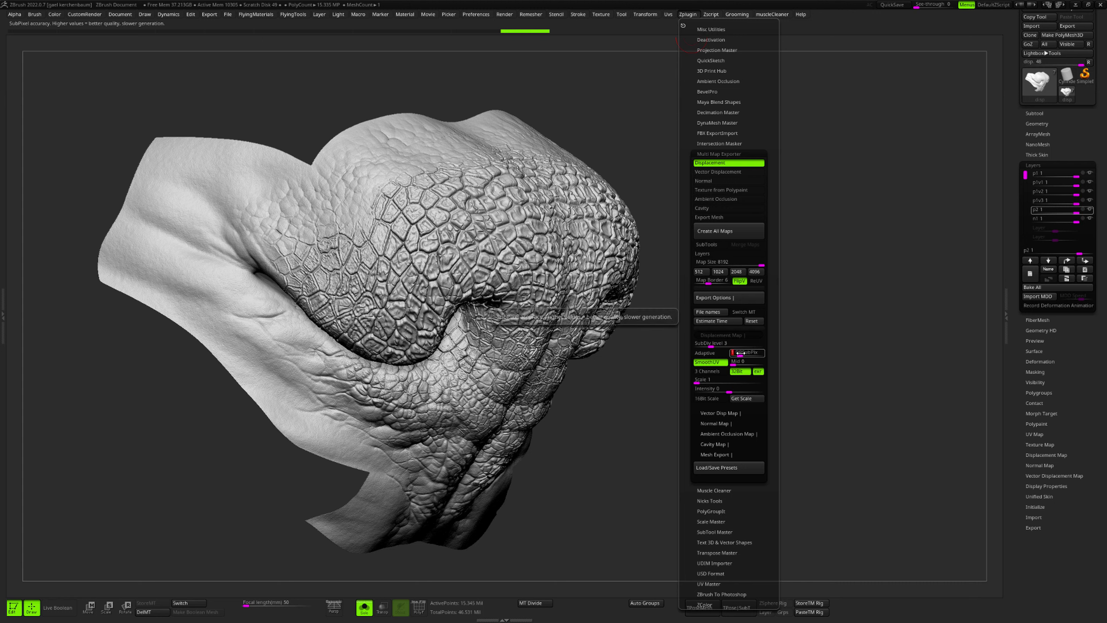
ctrl+right_drag(486, 243, 494, 331)
mouse_move(424, 236)
ctrl+right_down()
mouse_move(477, 264)
mouse_move(488, 327)
mouse_move(457, 302)
mouse_move(479, 301)
mouse_move(453, 301)
mouse_move(454, 326)
mouse_move(441, 312)
mouse_move(499, 314)
mouse_move(497, 332)
mouse_move(308, 293)
mouse_move(584, 335)
mouse_move(618, 318)
mouse_move(608, 305)
ctrl+right_up()
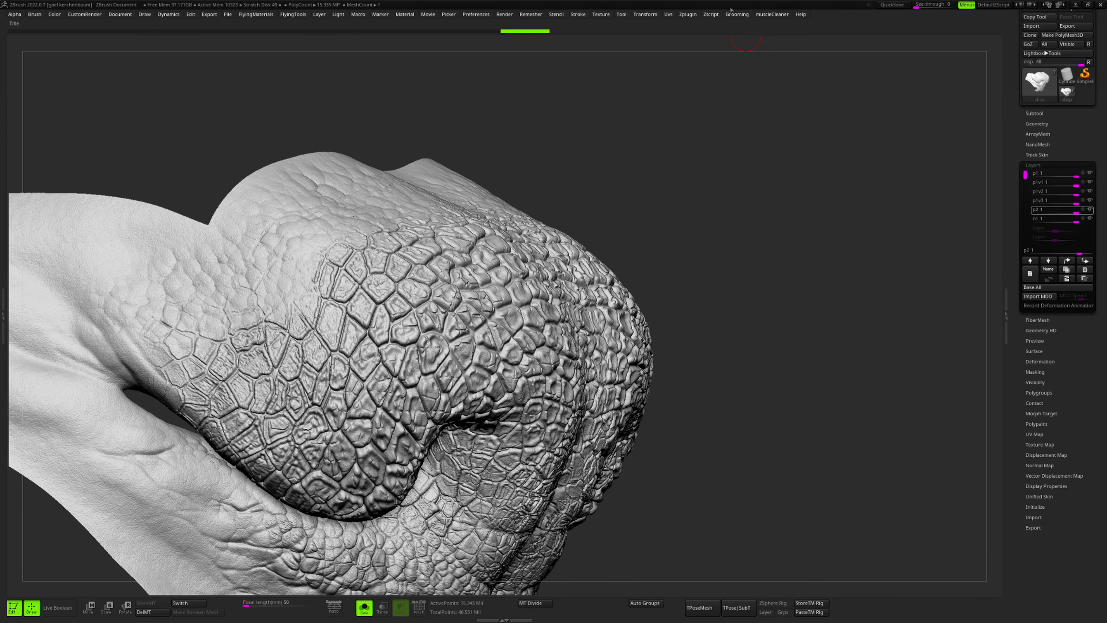
click(689, 14)
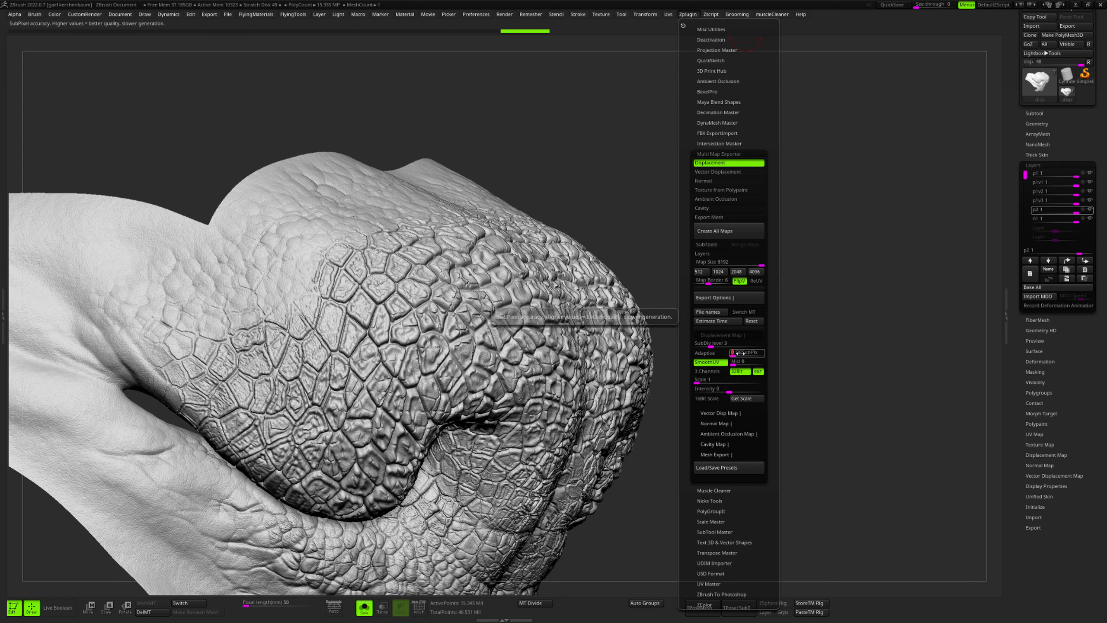
click(739, 354)
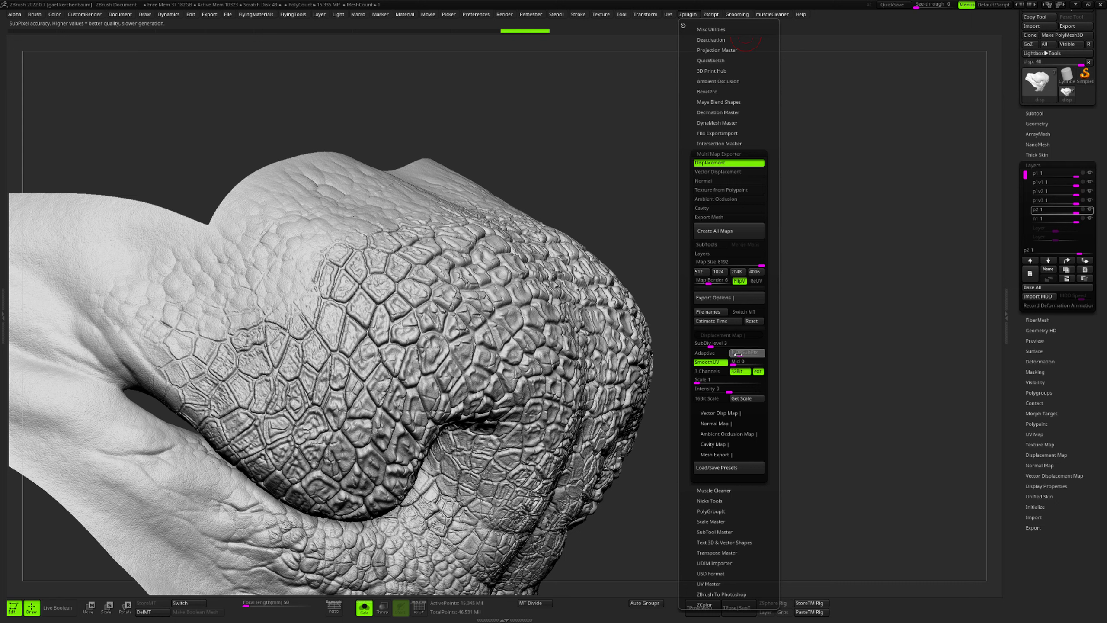
- Display the subtool list and check the name of the disp subtool, keeping it as is
click(1041, 124)
click(1041, 114)
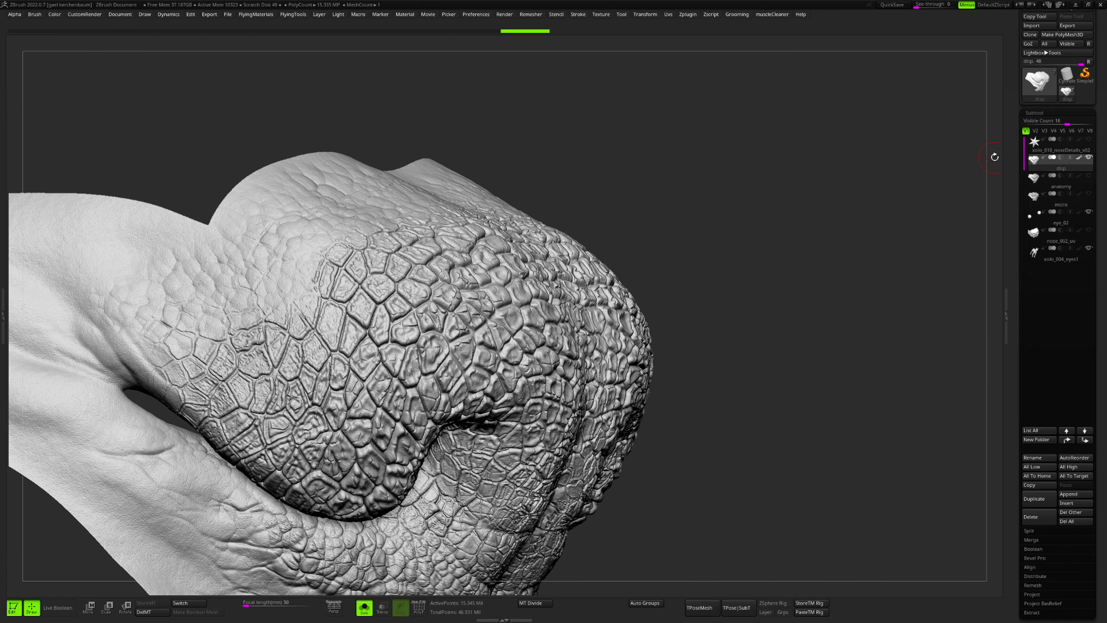
key(F2)
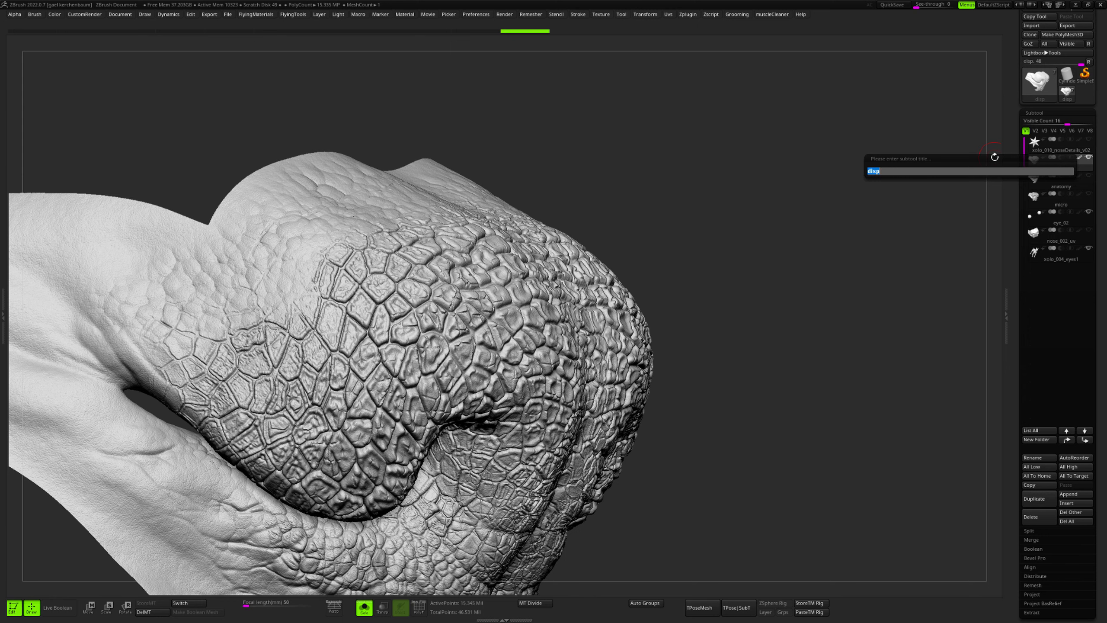
key(Return)
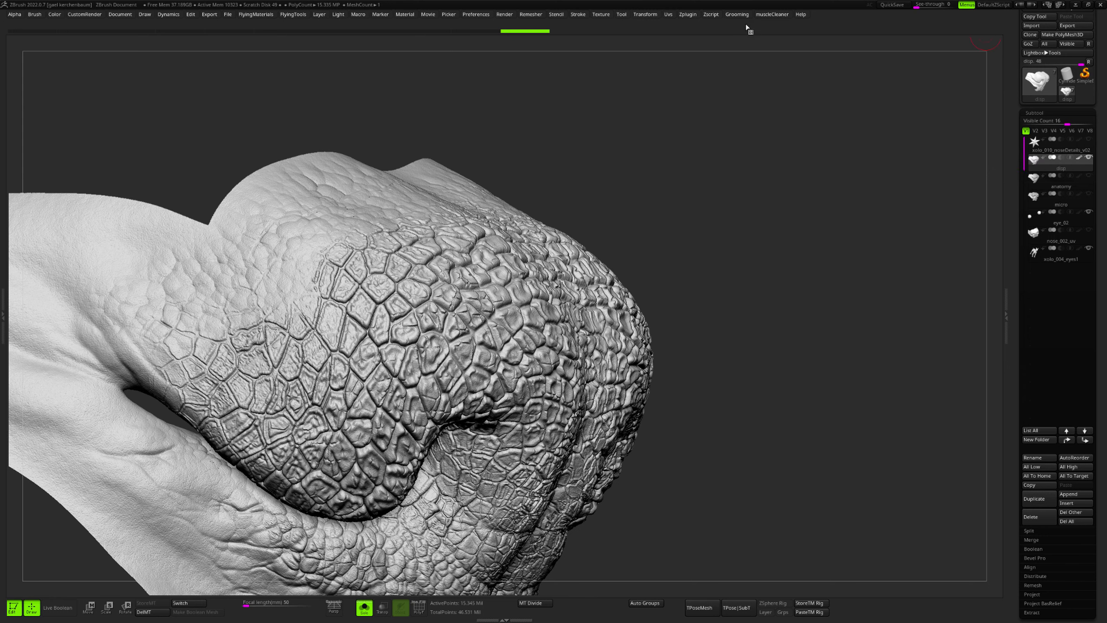
- Inspect the exporter's file name options, including the displacement map suffix, and leave them without changes
click(684, 16)
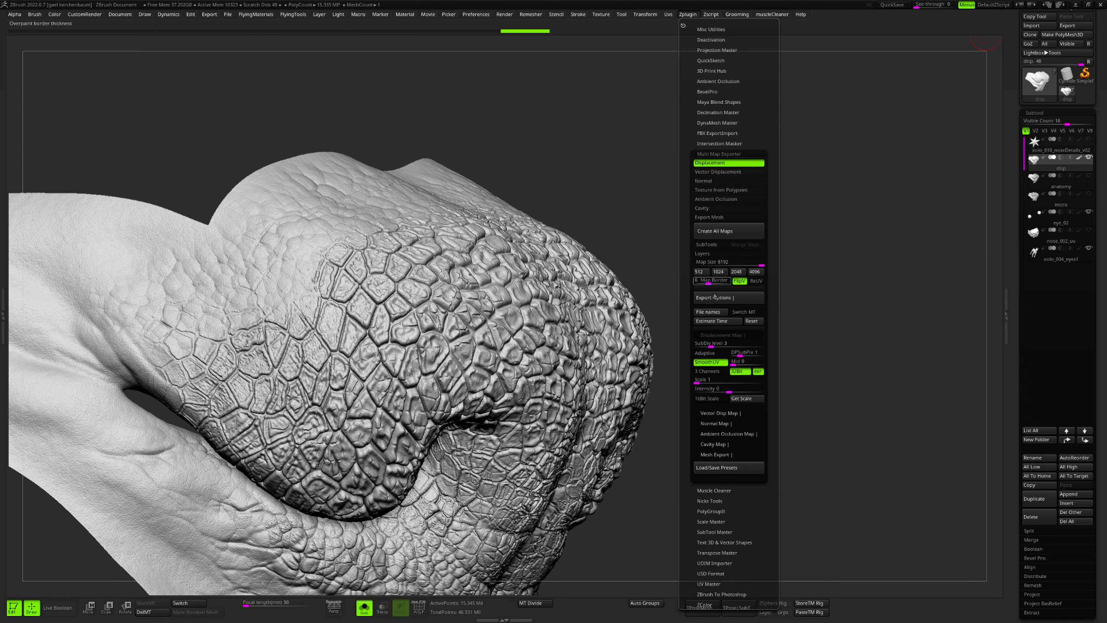
click(710, 312)
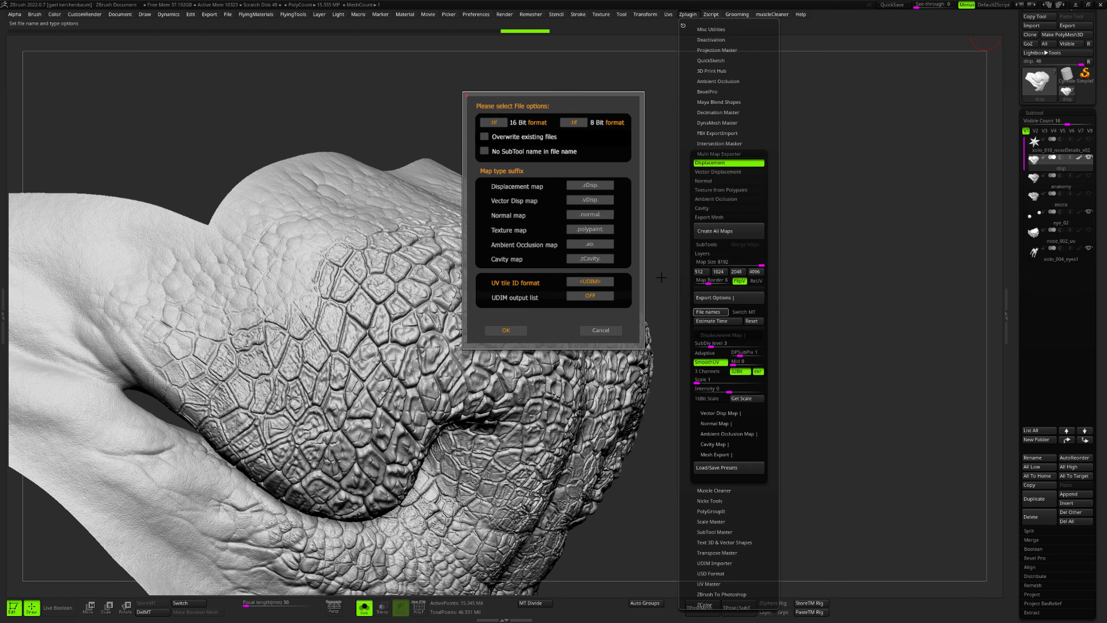
click(596, 185)
key(Escape)
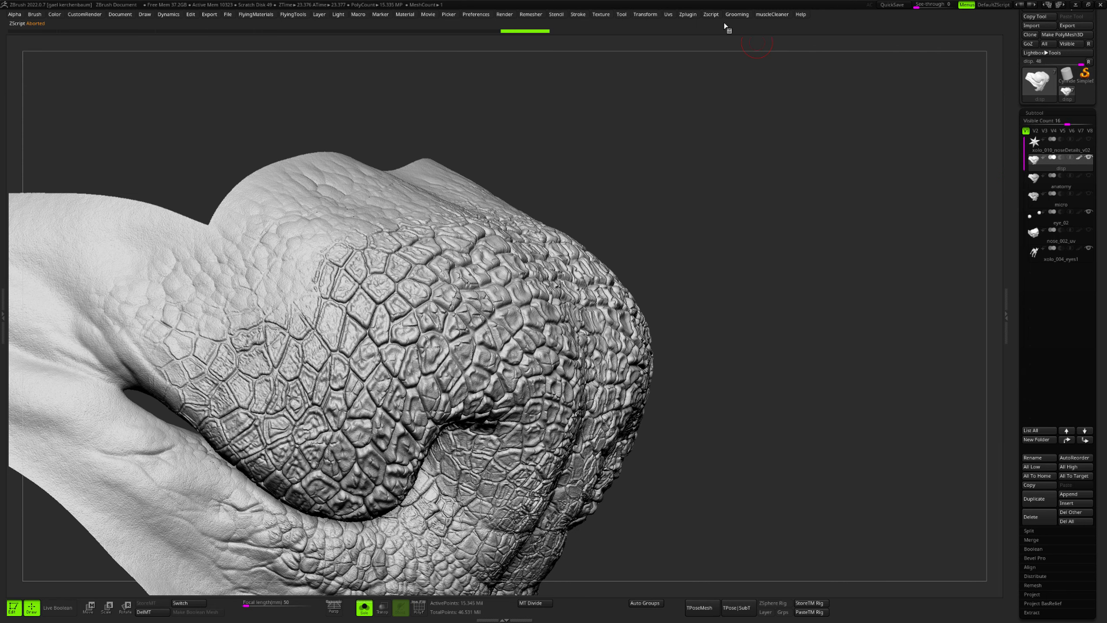
- Start creating the maps and make a new folder named 05 inside noseDisp as the save location
click(693, 15)
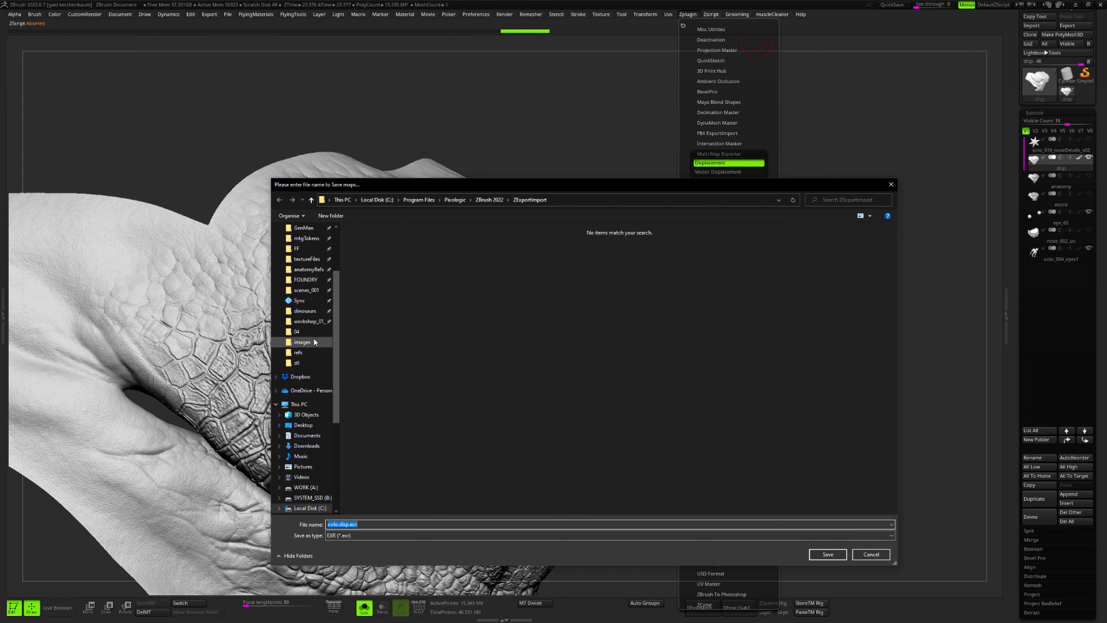
click(298, 331)
click(613, 202)
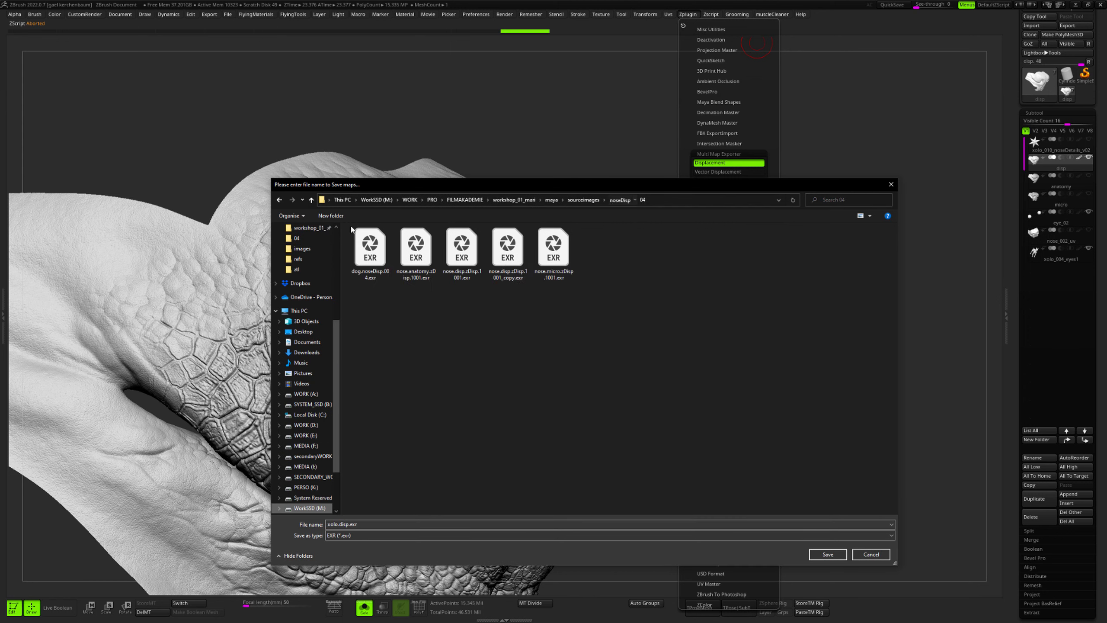
click(341, 218)
text(05)
key(Return)
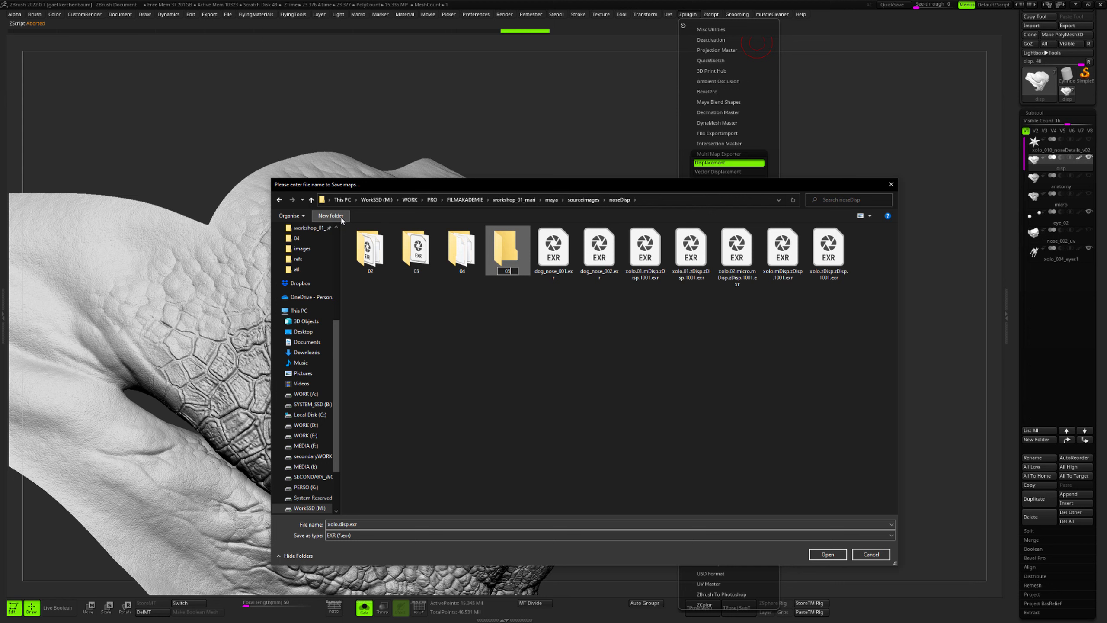
key(Return)
click(423, 525)
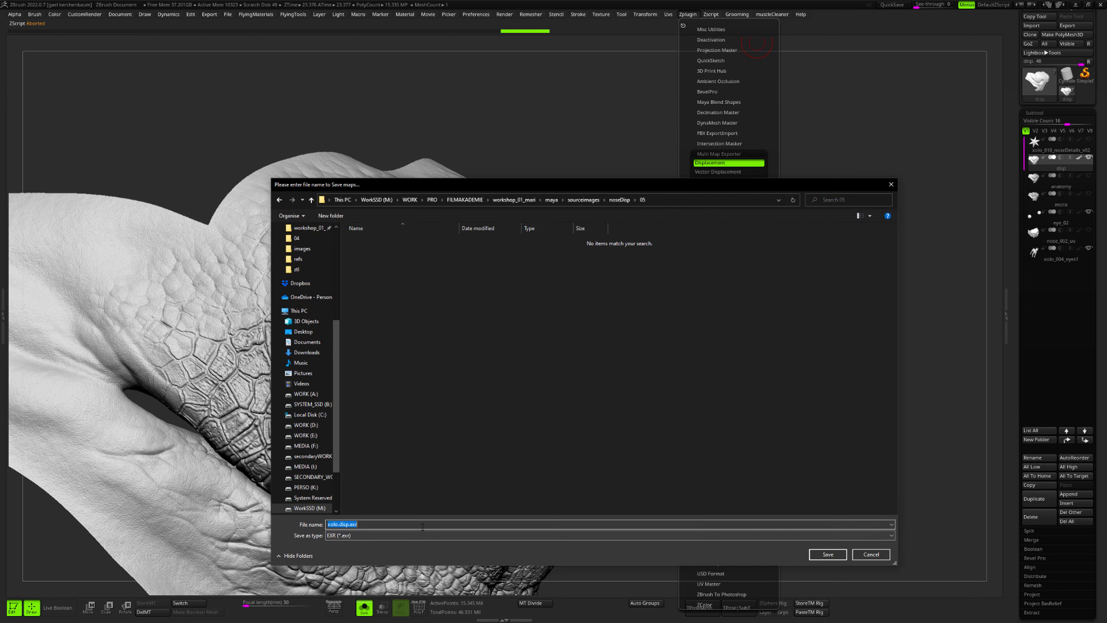
text(nose.)
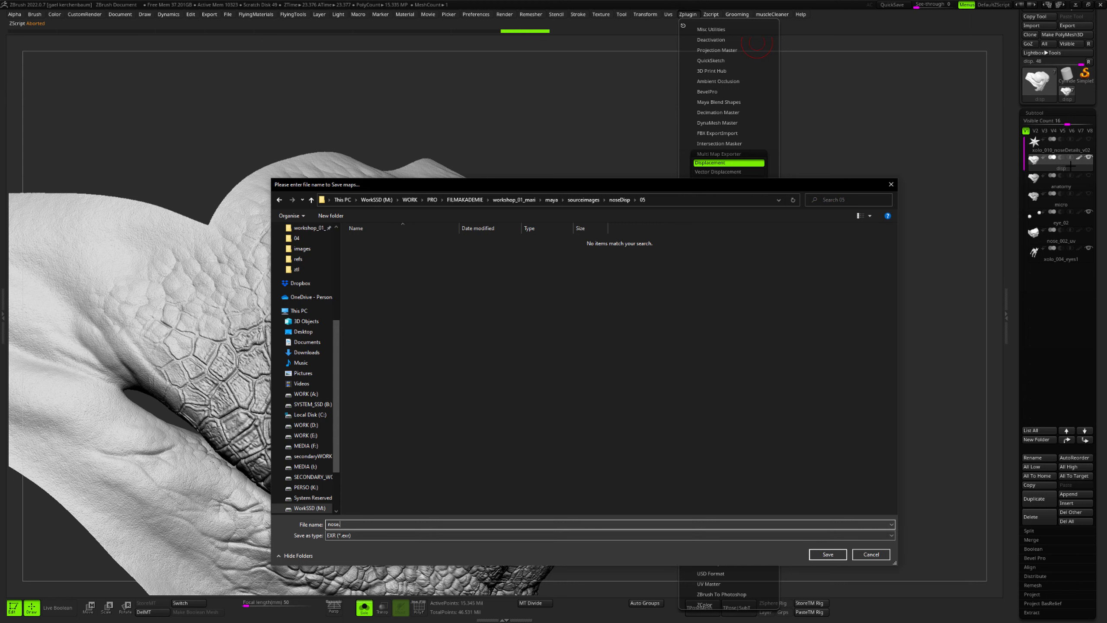
click(871, 554)
- Select the anatomy subtool, then the micro subtool, to view the other two sculpts that need a displacement map
click(1064, 179)
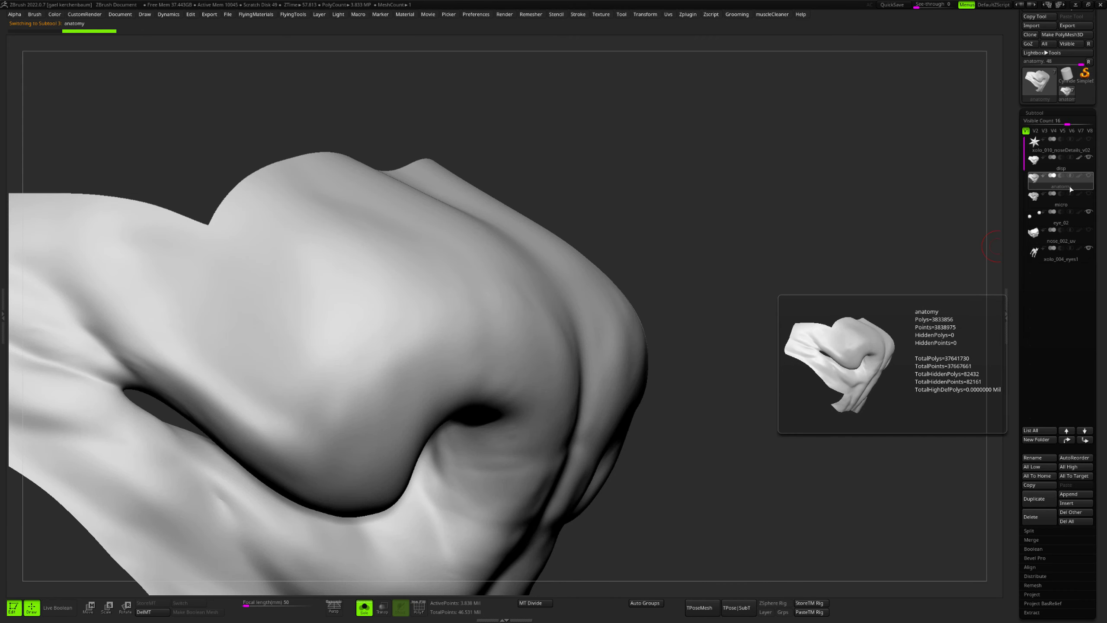
click(1071, 205)
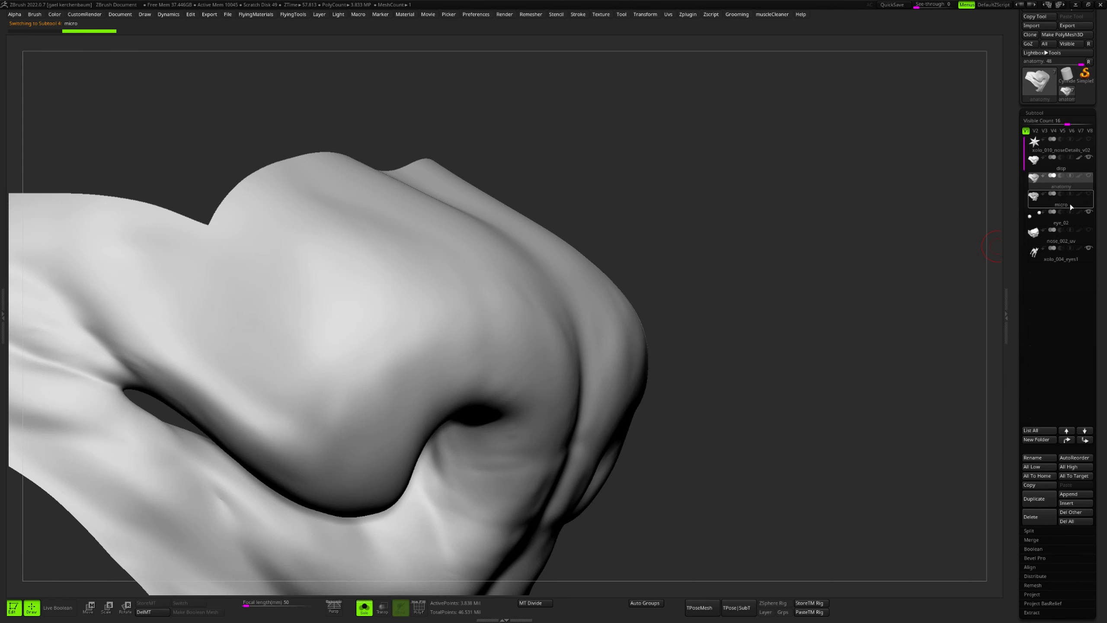
alt+drag(701, 352, 712, 256)
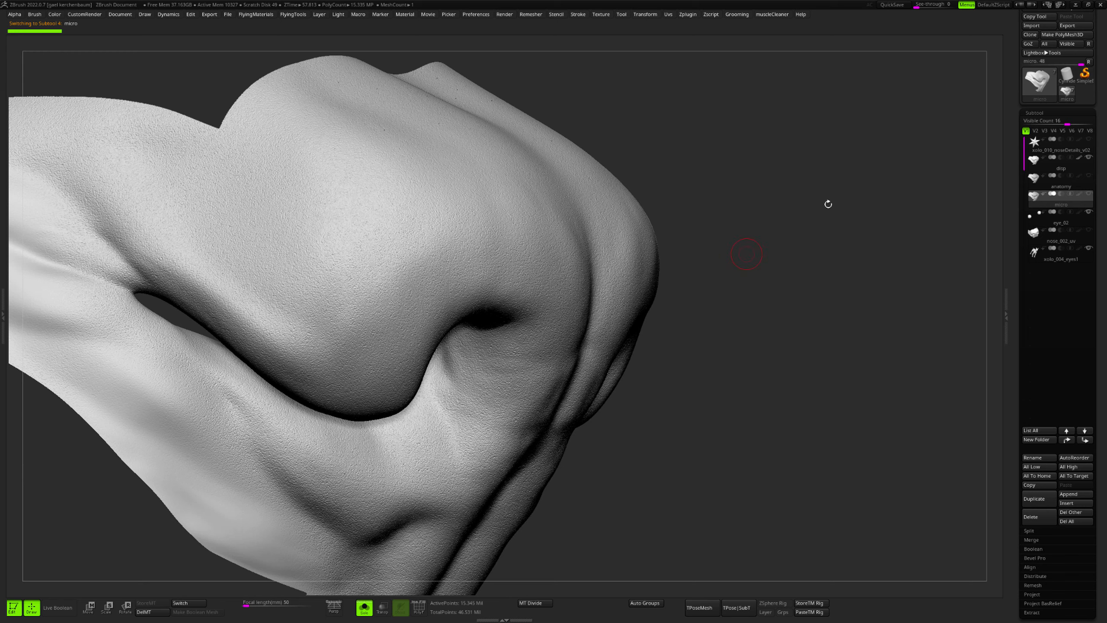
- Switch to NukeX and bring the entire node graph into view
click(1075, 5)
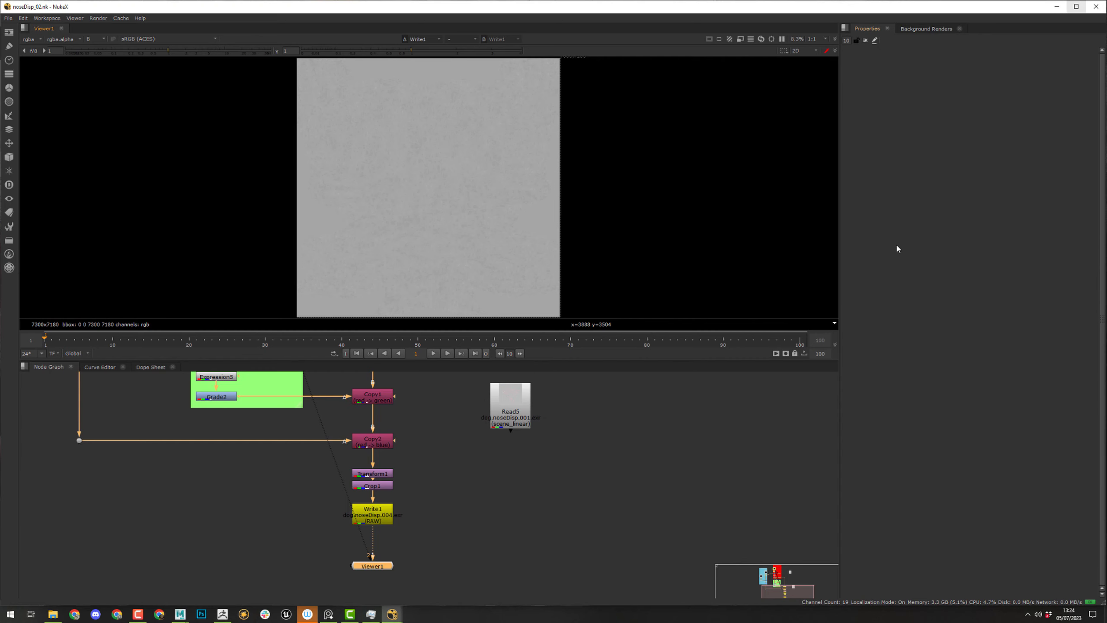
middle_drag(450, 438, 403, 548)
scroll(453, 480, down, 2)
key(f)
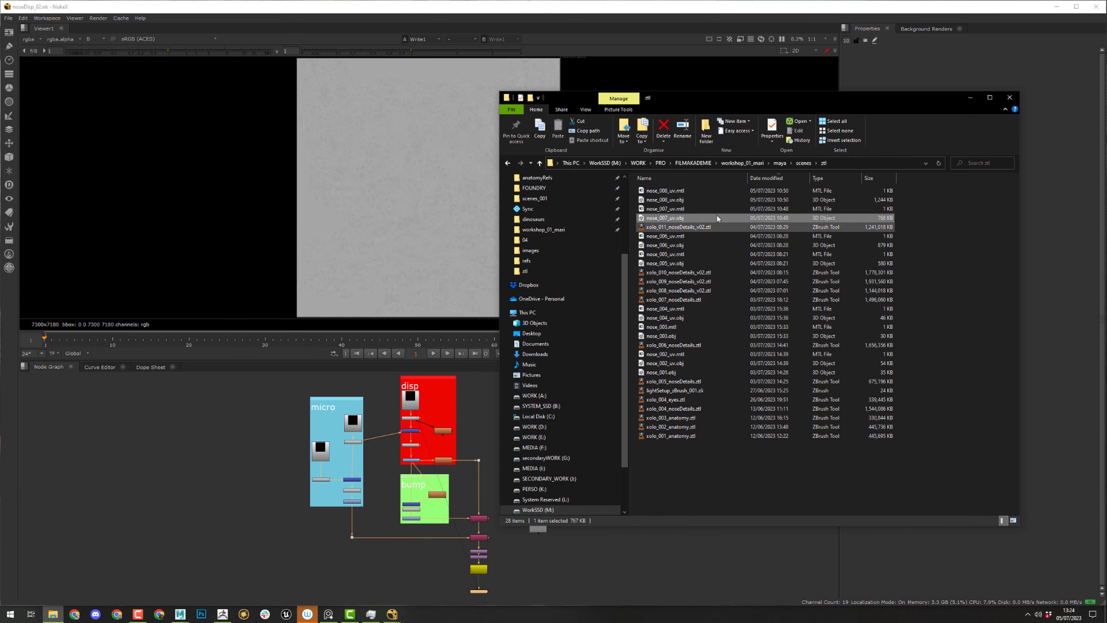
- Switch to File Explorer and browse to the 04 folder inside maya, sourceimages, noseDisp
drag(810, 100, 710, 112)
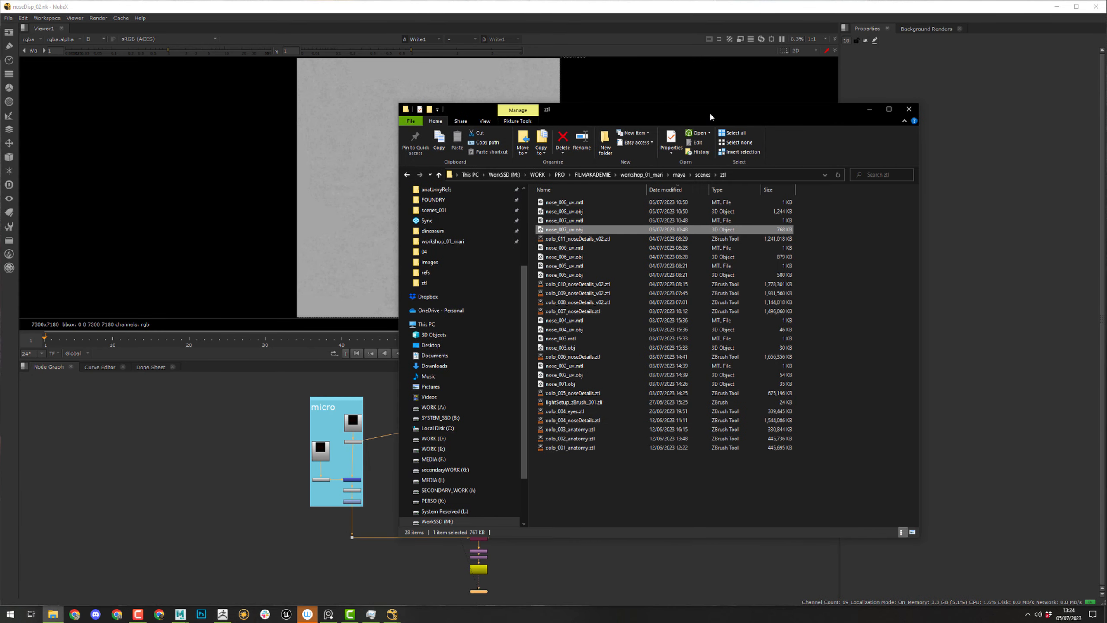
click(681, 175)
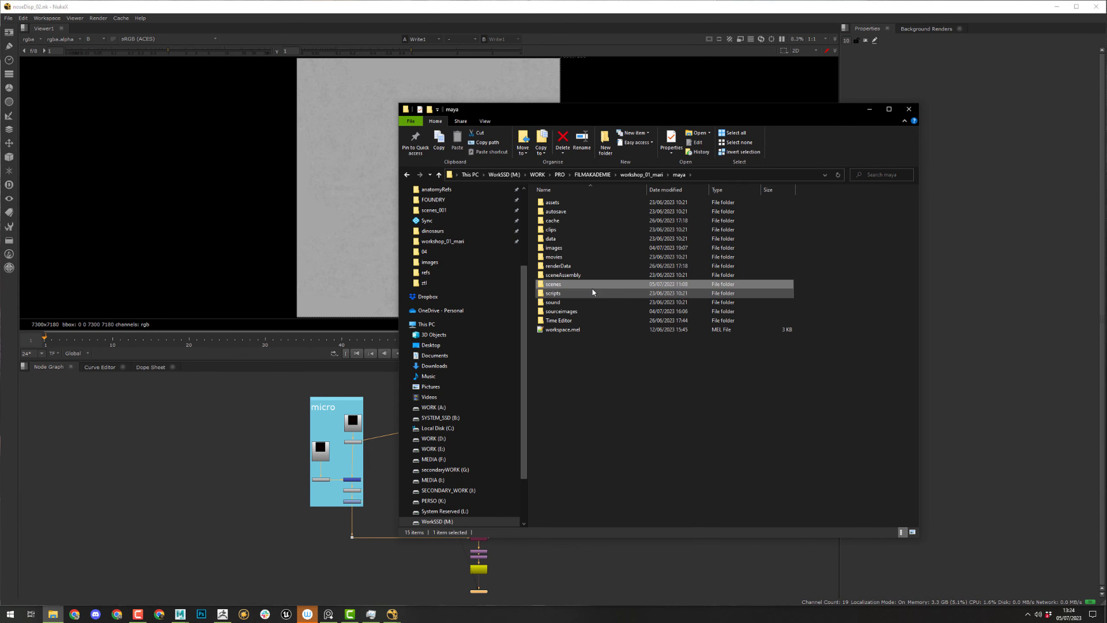
double_click(590, 311)
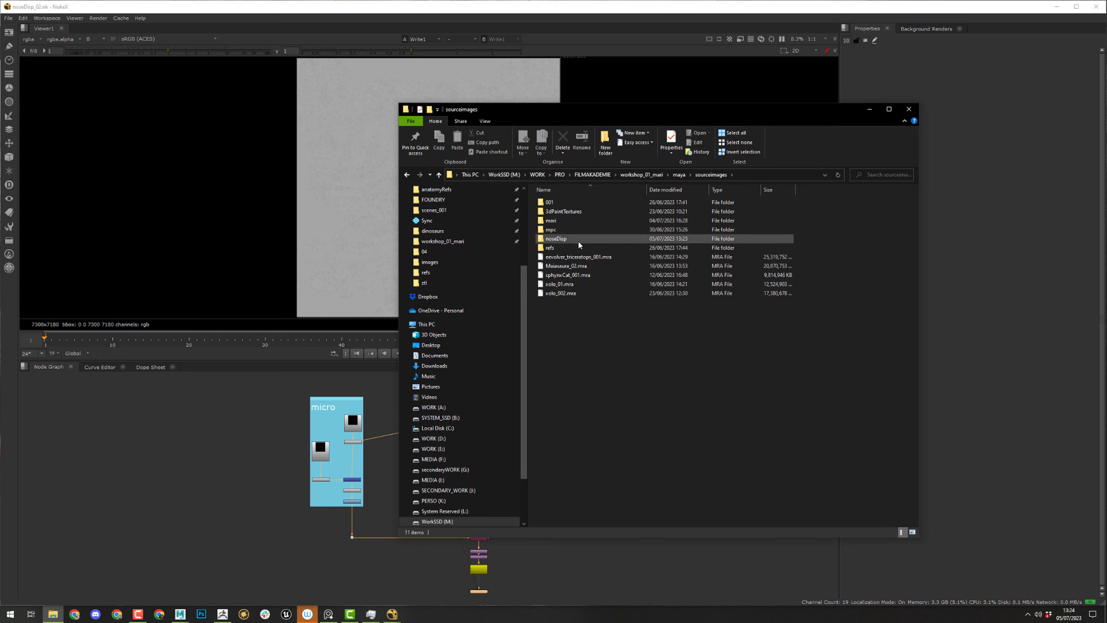
double_click(567, 239)
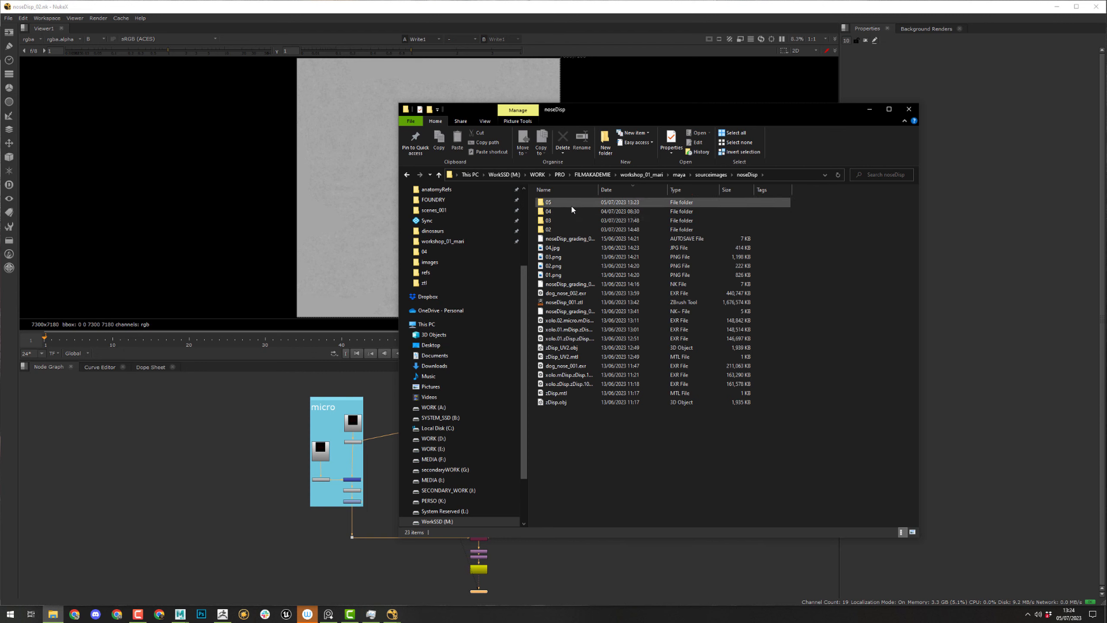
click(571, 204)
double_click(572, 210)
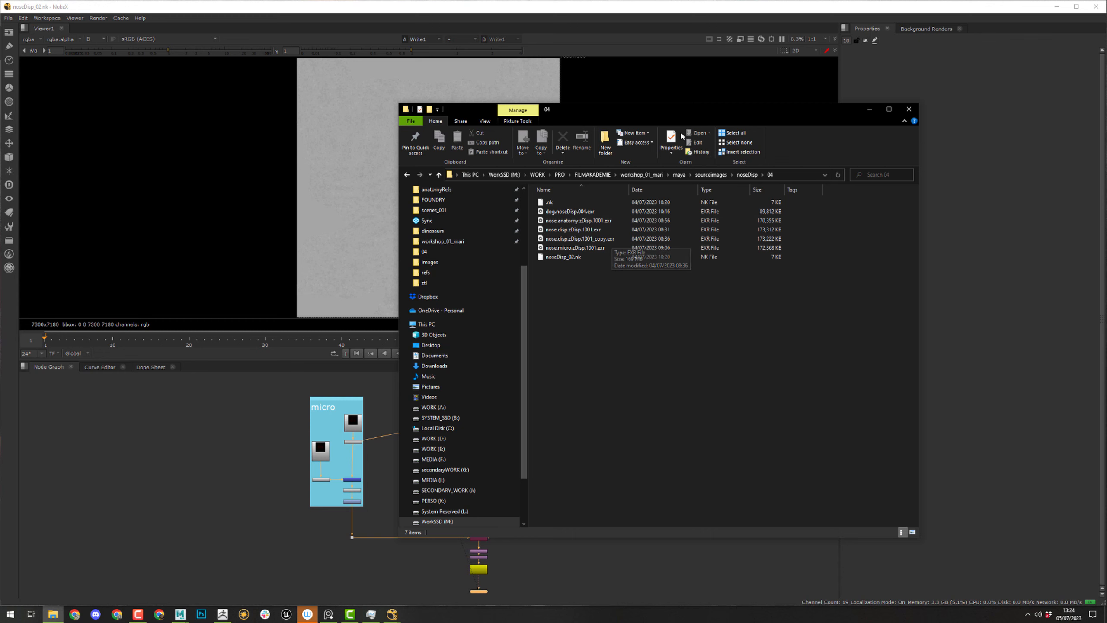
- Import nose.disp.zDisp.1001_copy.exr and nose.disp.zDisp.1001.exr into an empty area of the NukeX node graph beside the micro group
click(595, 245)
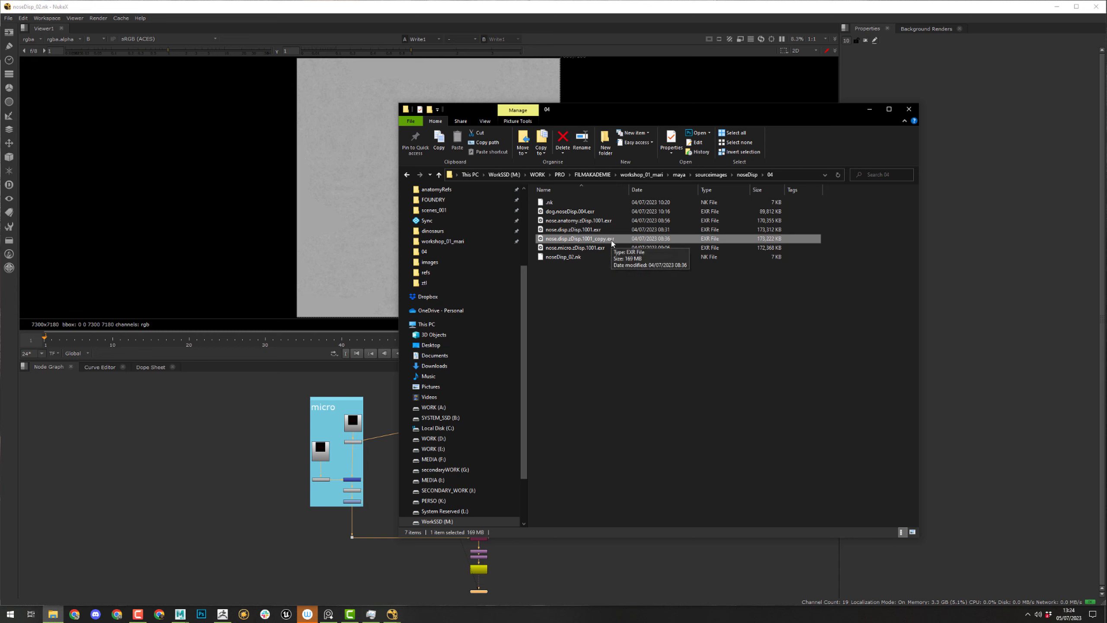
drag(611, 243, 178, 441)
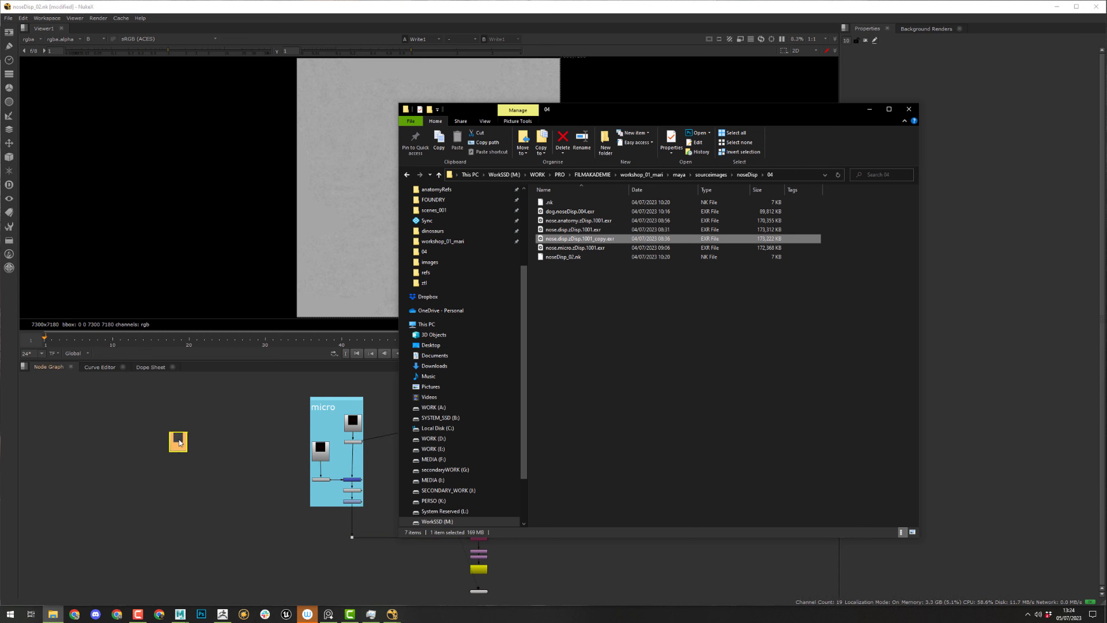
click(616, 230)
drag(616, 233, 127, 450)
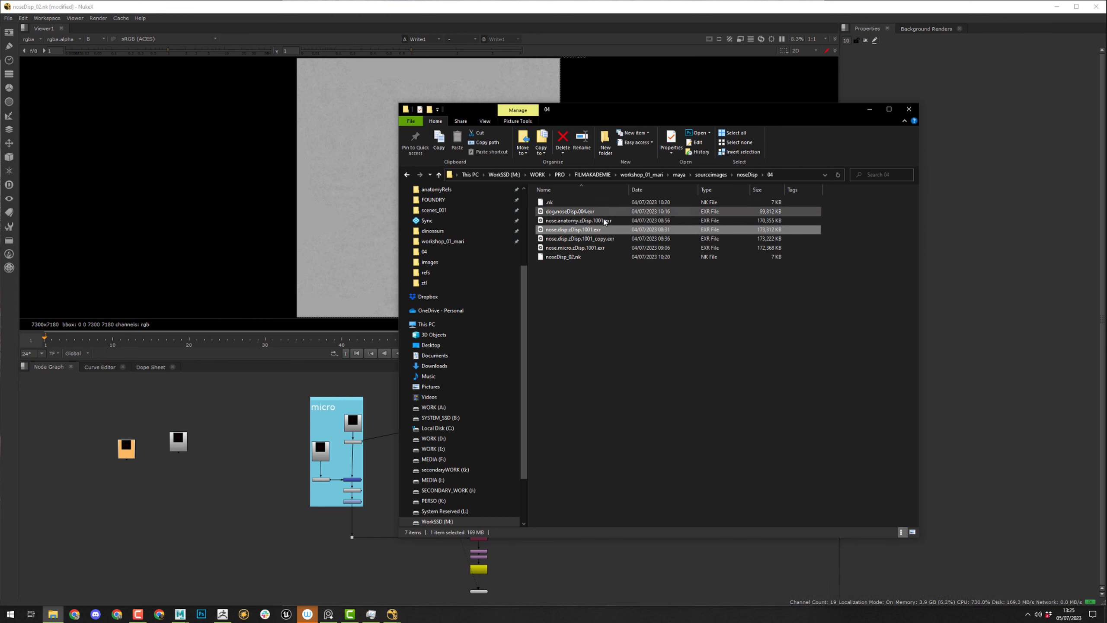
- Import nose.anatomy.zDisp.1001.exr and nose.micro.zDisp.1001.exr beside the other new Read nodes and return to the NukeX node graph
click(625, 221)
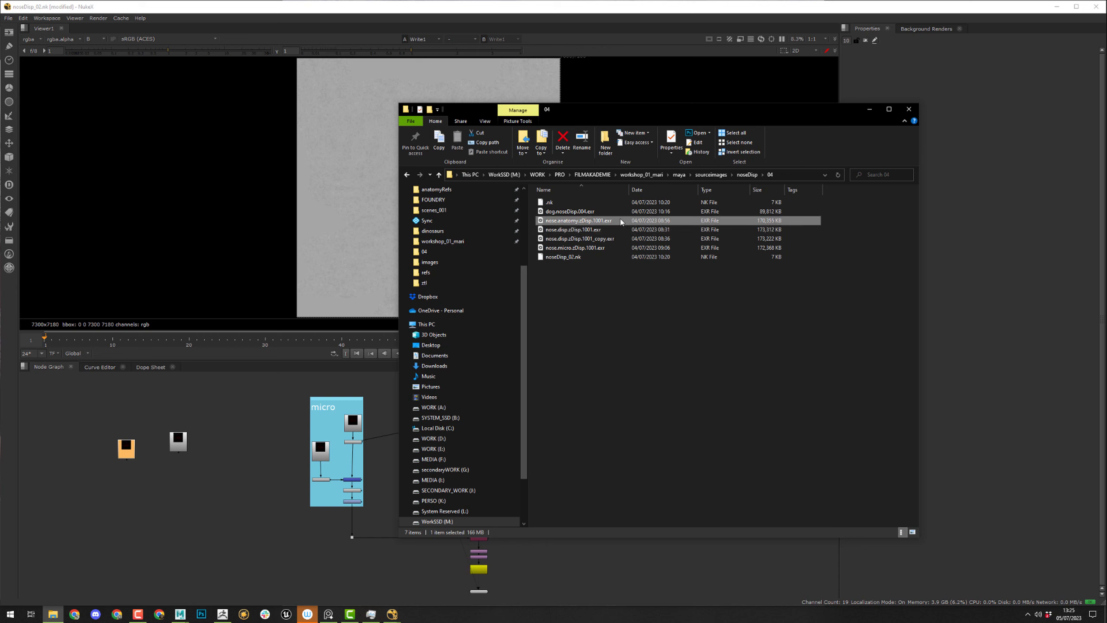
drag(616, 221, 160, 416)
drag(618, 248, 206, 415)
click(616, 230)
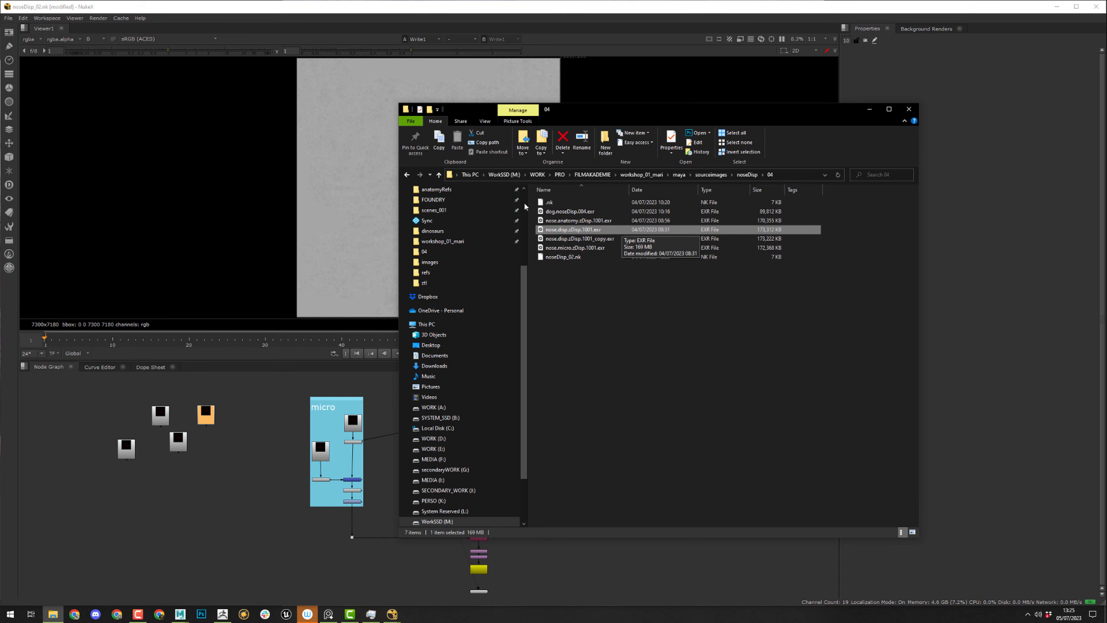
click(595, 240)
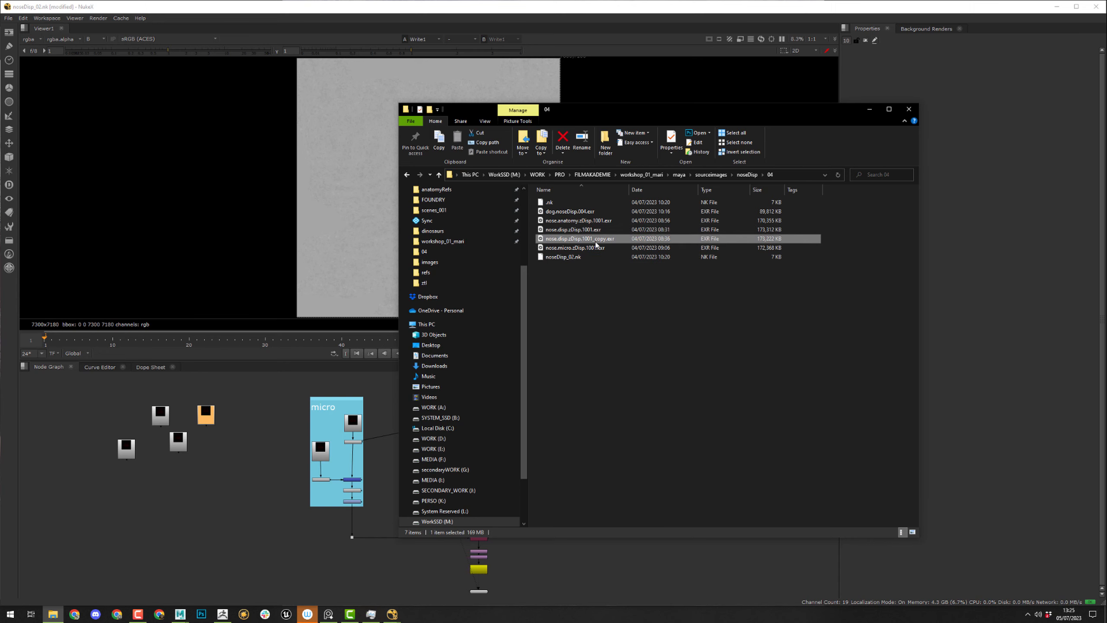
click(189, 458)
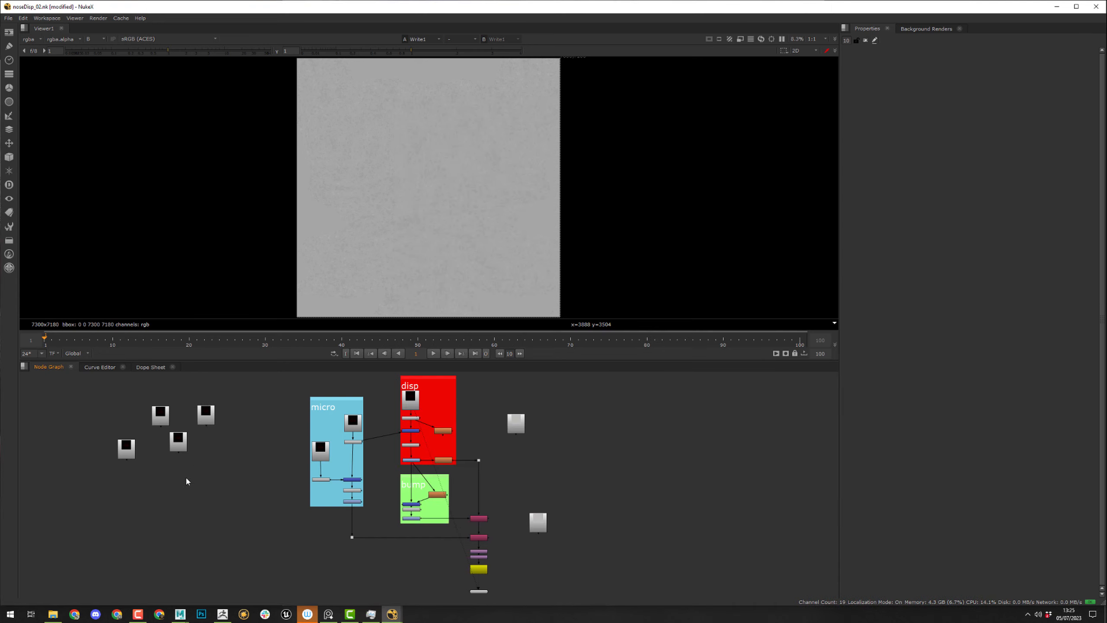
- Delete the Read node for nose.disp.zDisp.1001.exr from the newly imported maps
scroll(185, 476, up, 5)
scroll(245, 430, down, 1)
scroll(351, 540, up, 2)
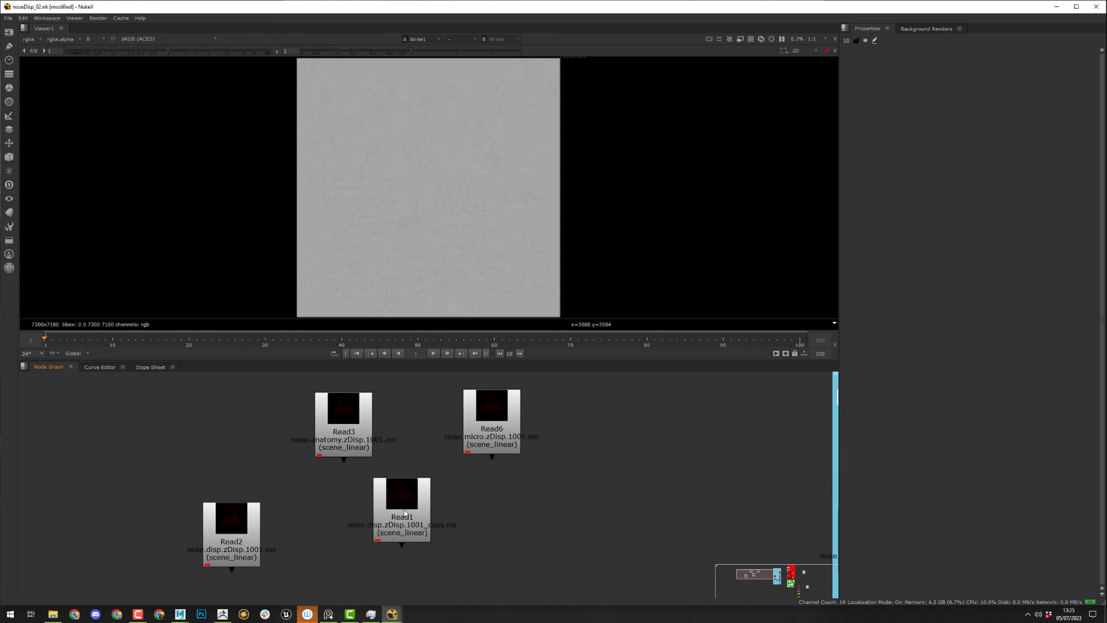
click(225, 523)
key(Delete)
- View the nose.disp.zDisp.1001_copy.exr Read node in the viewer with the gain raised to 24, switching between single-channel and RGB display
click(401, 502)
key(1)
drag(170, 50, 246, 65)
click(401, 497)
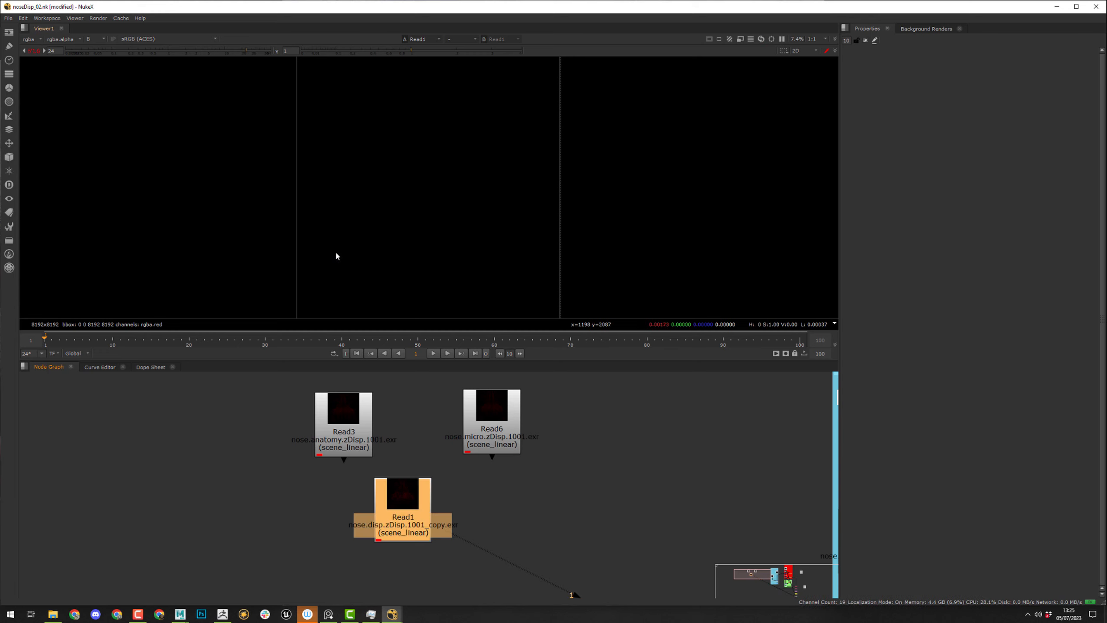
key(r)
scroll(421, 194, up, 2)
key(r)
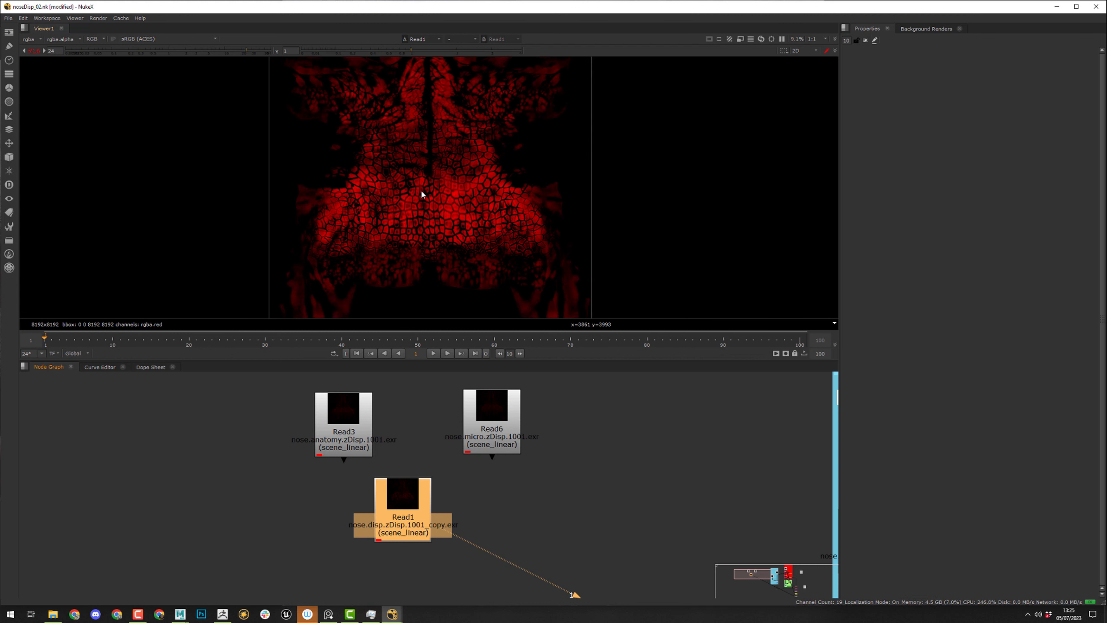
- View the imported nose.anatomy.zDisp.1001.exr and nose.micro.zDisp.1001.exr maps one after the other
click(365, 440)
key(1)
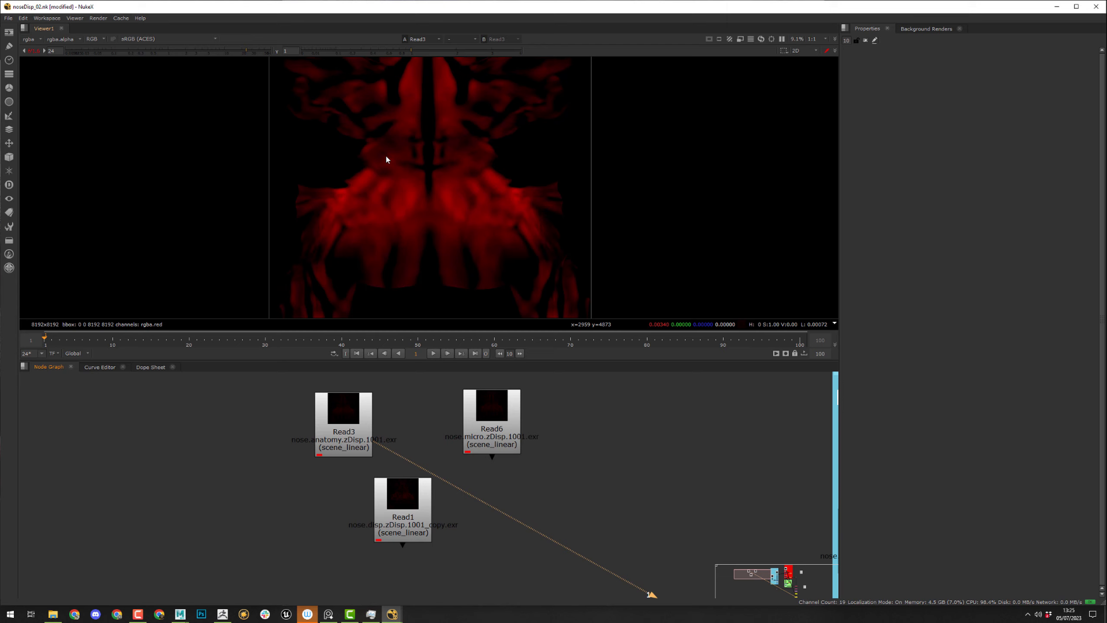
scroll(397, 174, up, 6)
click(504, 421)
key(1)
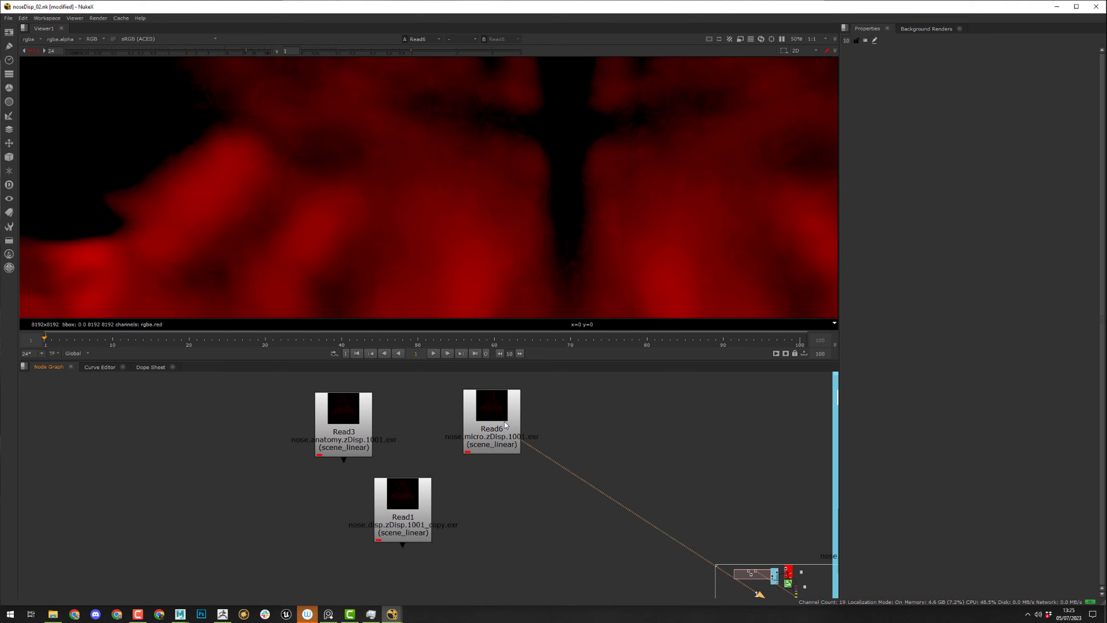
- Move the three imported Read nodes into the empty graph area beyond the disp group, near the l_cheek_001.tif node
scroll(505, 425, down, 8)
middle_drag(506, 425, 404, 432)
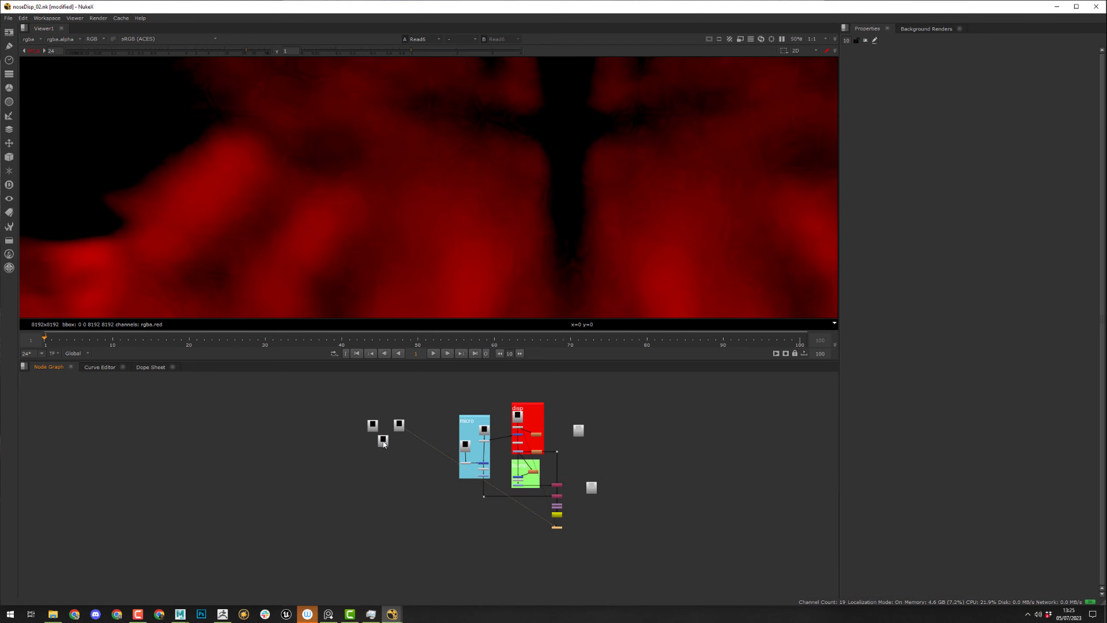
scroll(396, 438, up, 4)
drag(342, 488, 825, 404)
middle_drag(418, 421, 170, 439)
drag(170, 439, 628, 416)
drag(113, 431, 630, 413)
scroll(630, 413, up, 5)
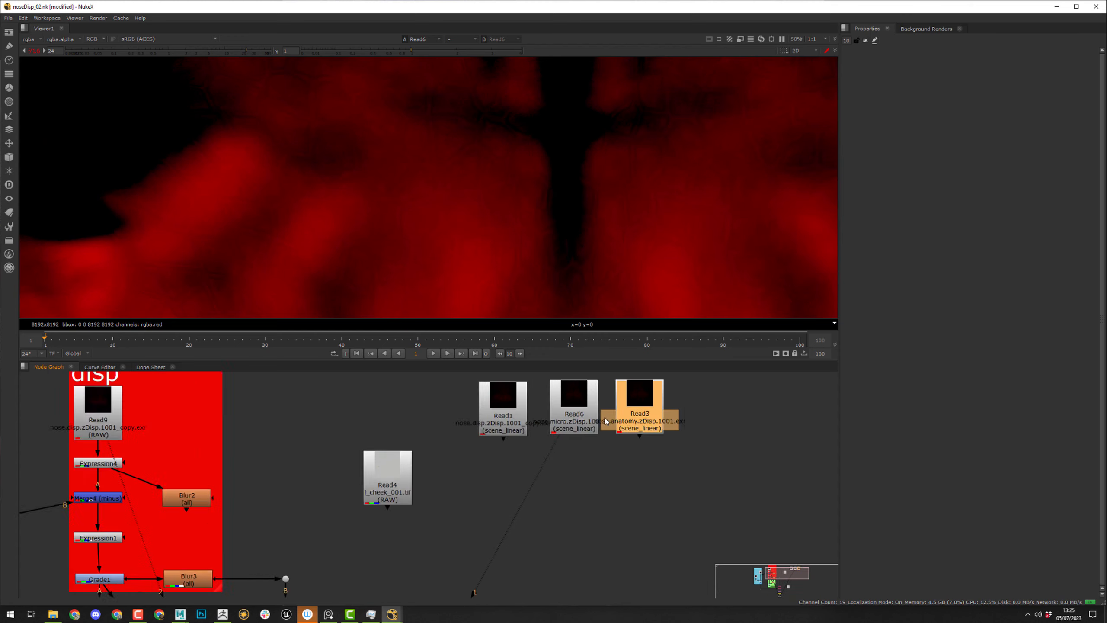
- Spread out the imported Read nodes, placing the anatomy map above the micro map and the disp map farther from the disp group
middle_drag(490, 464, 509, 488)
drag(508, 436, 518, 380)
drag(610, 444, 708, 538)
drag(683, 442, 453, 457)
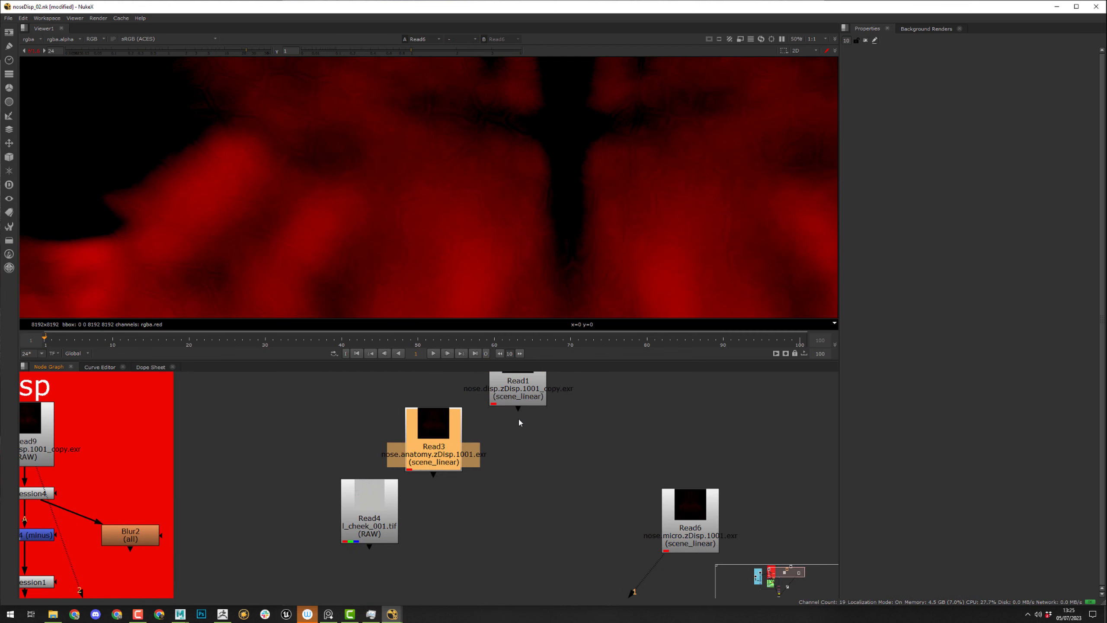
scroll(584, 450, down, 3)
middle_drag(484, 483, 369, 501)
click(354, 510)
drag(354, 510, 317, 496)
drag(433, 421, 682, 396)
drag(392, 454, 472, 460)
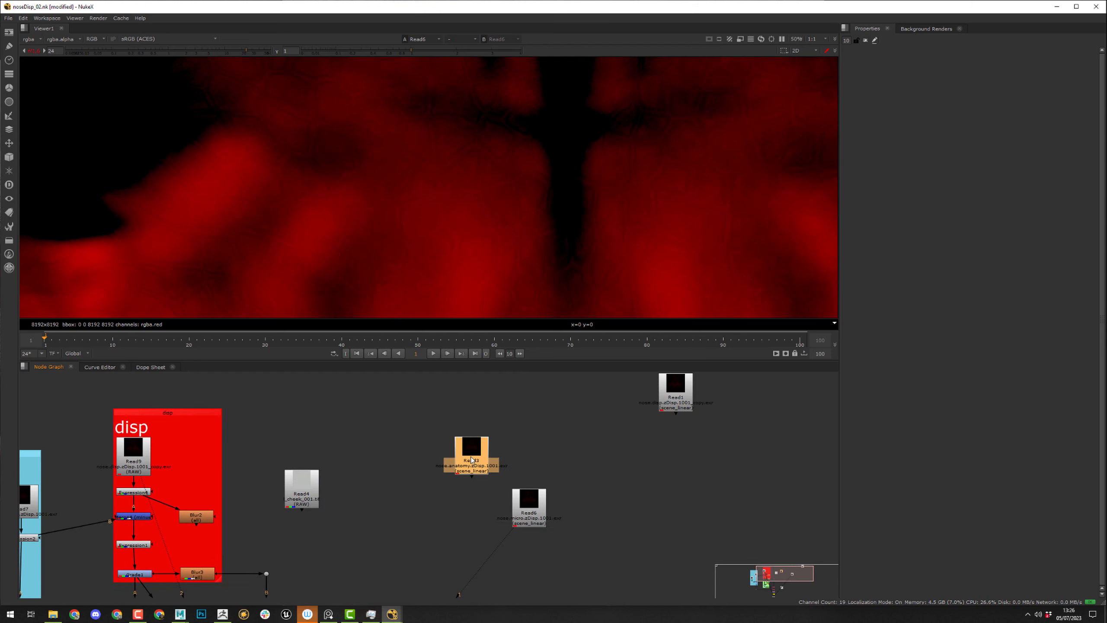
drag(522, 519, 477, 544)
middle_drag(562, 455, 483, 464)
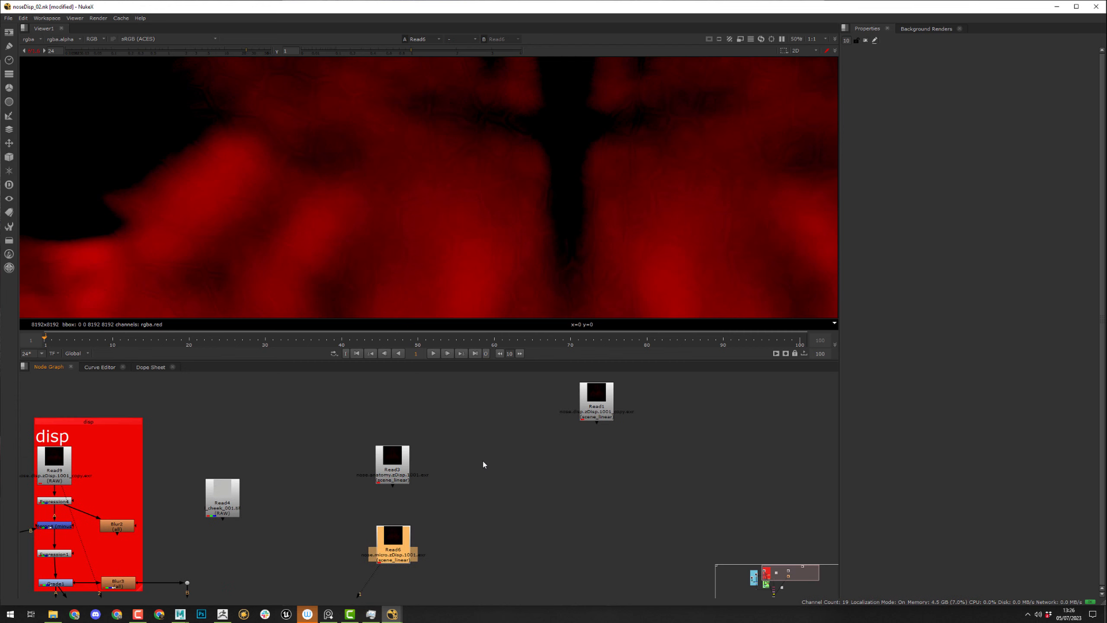
- View the nose.disp.zDisp.1001_copy.exr Read node at the head of the disp group
middle_drag(423, 480, 780, 487)
scroll(489, 486, up, 4)
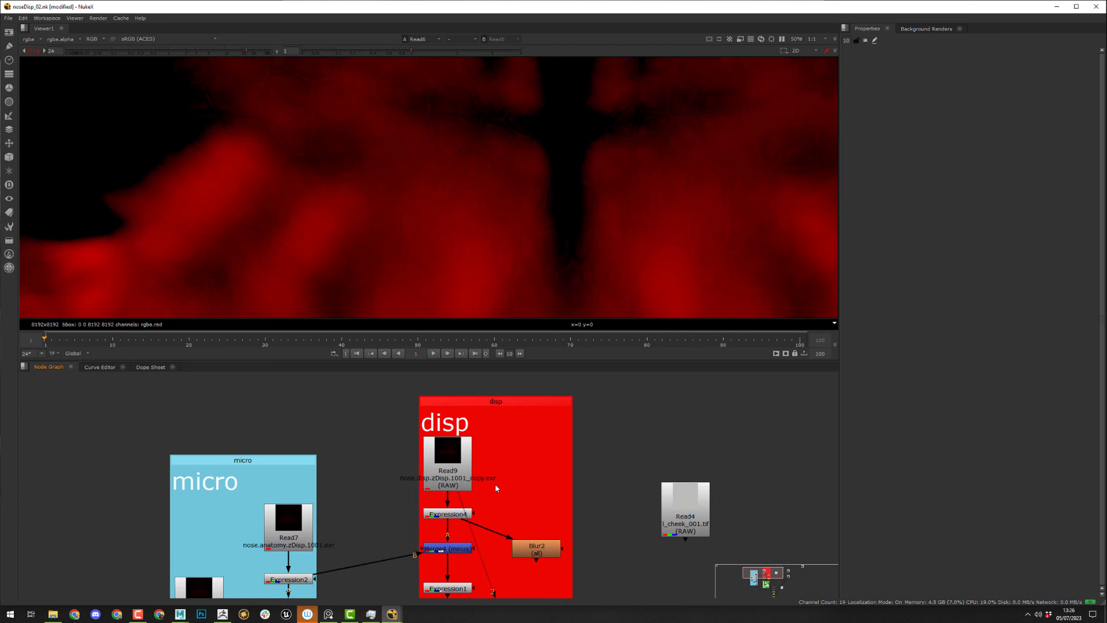
click(447, 479)
key(1)
middle_drag(501, 510, 503, 465)
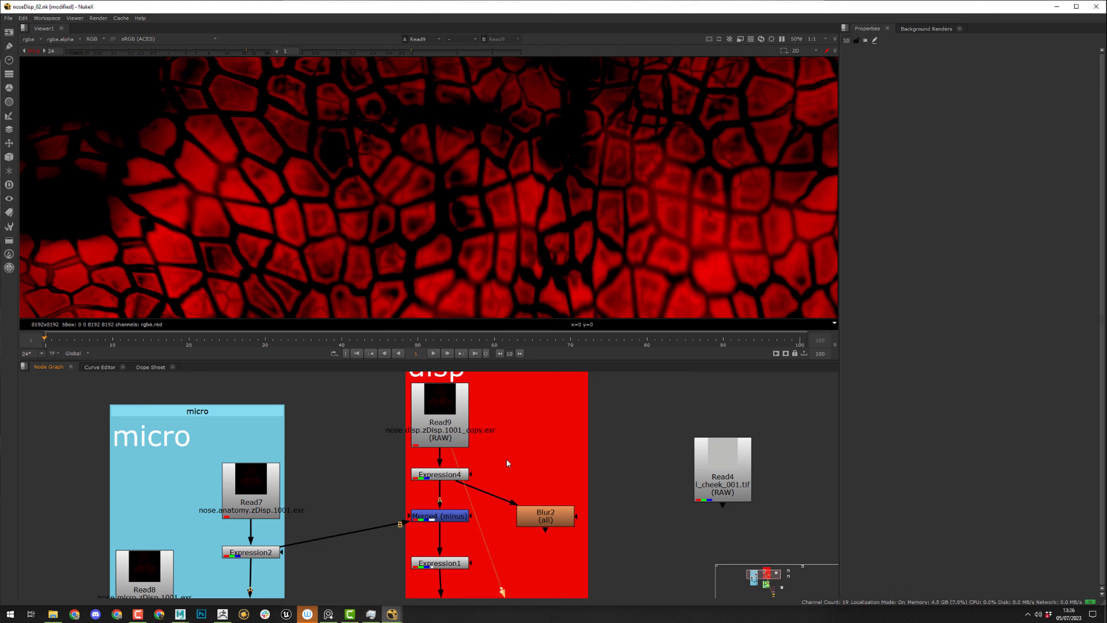
- View the Expression4 output, open its properties to inspect the r+0.5 expression, and reset the viewer gain
click(436, 476)
key(1)
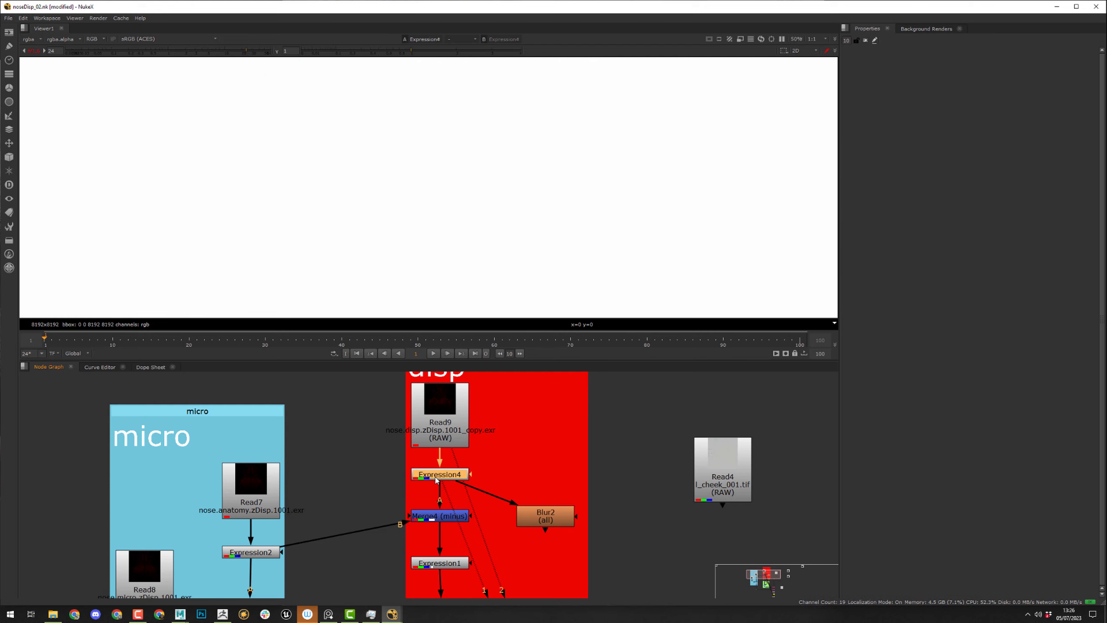
double_click(436, 475)
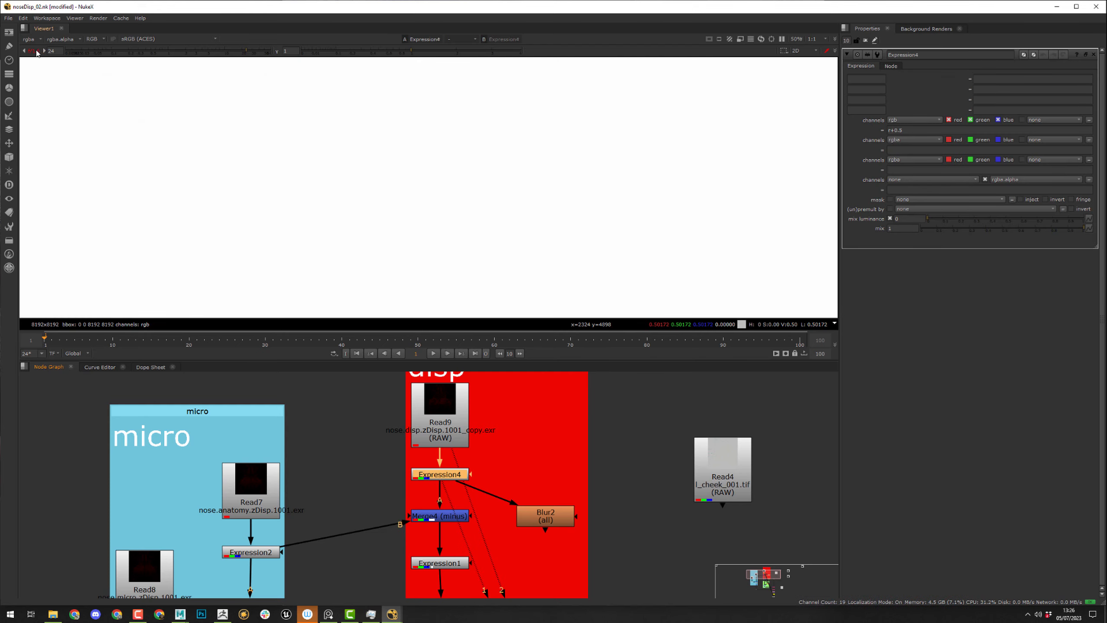
click(38, 53)
click(927, 129)
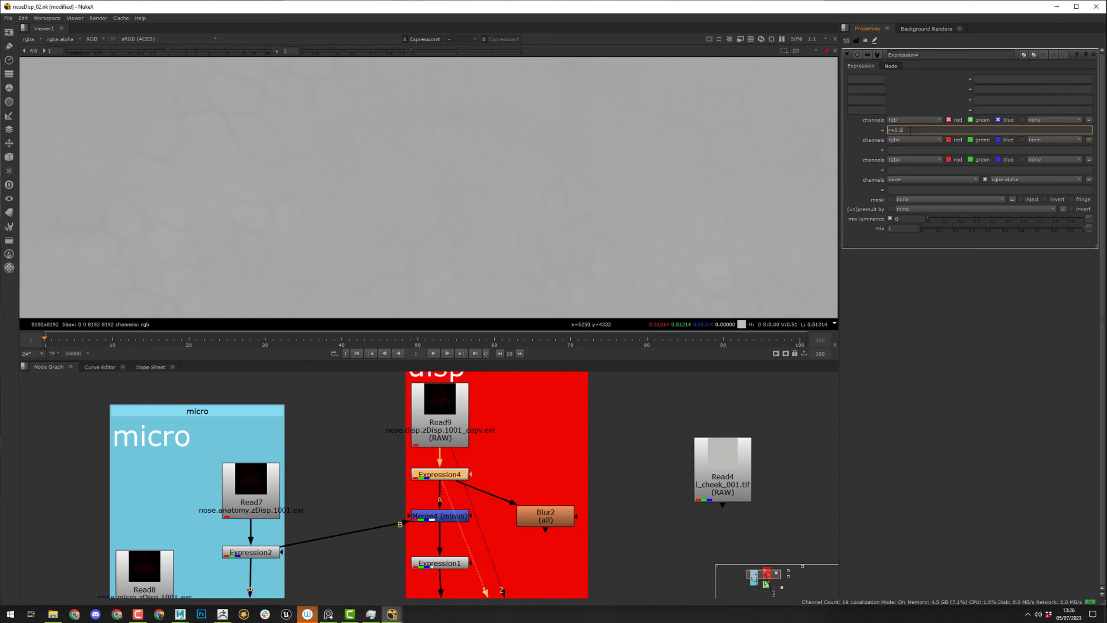
- View the disp group's source map with the viewer gain raised to 17 and display only the red channel
click(447, 400)
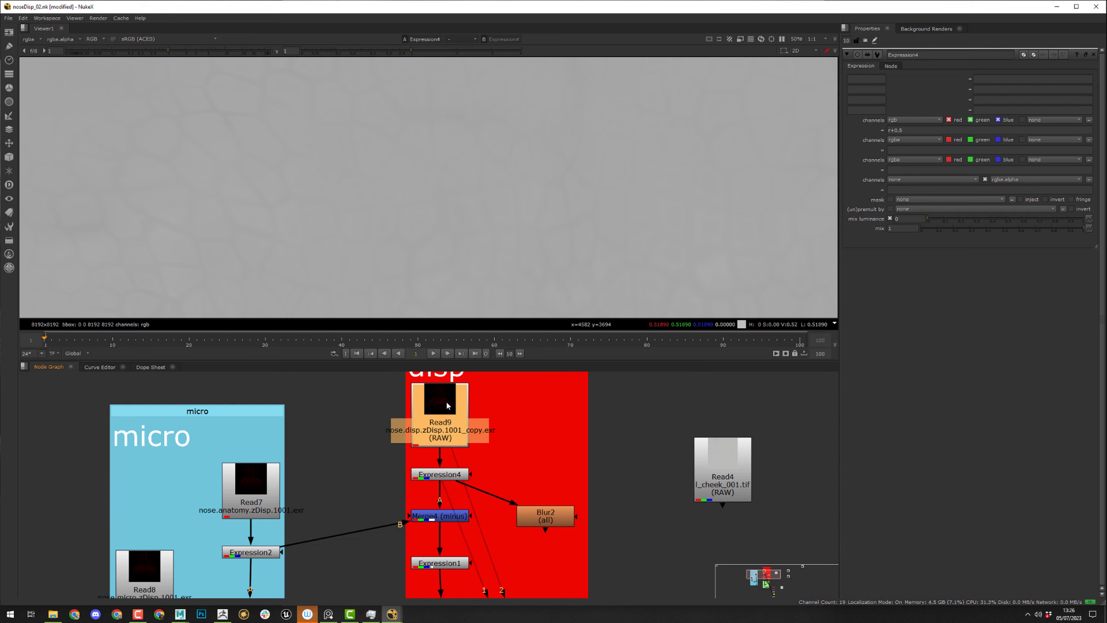
key(1)
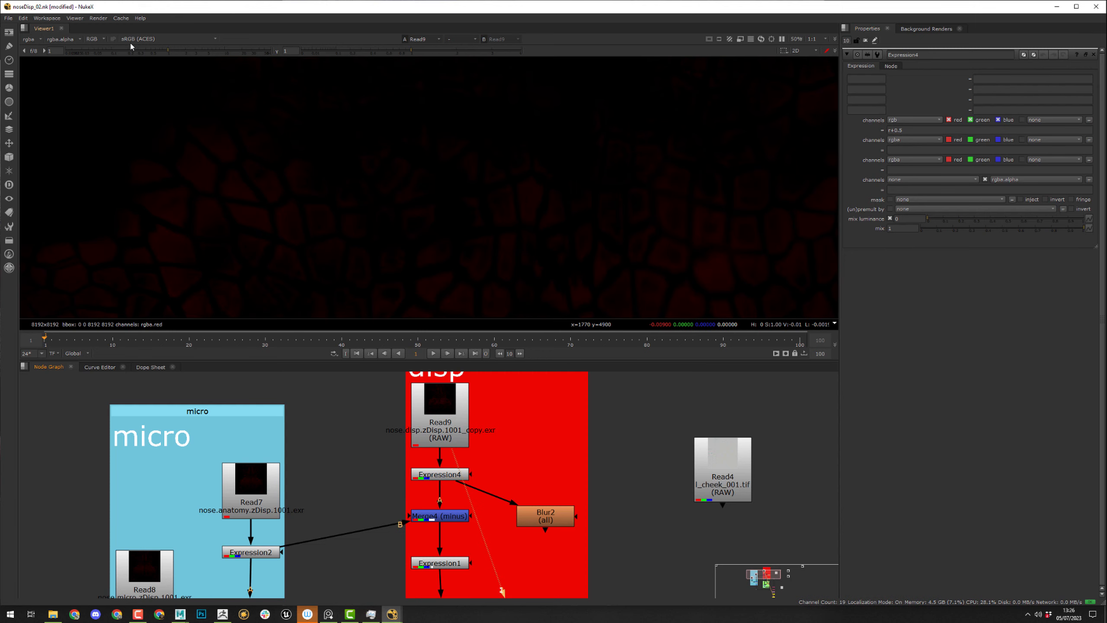
drag(190, 54, 239, 51)
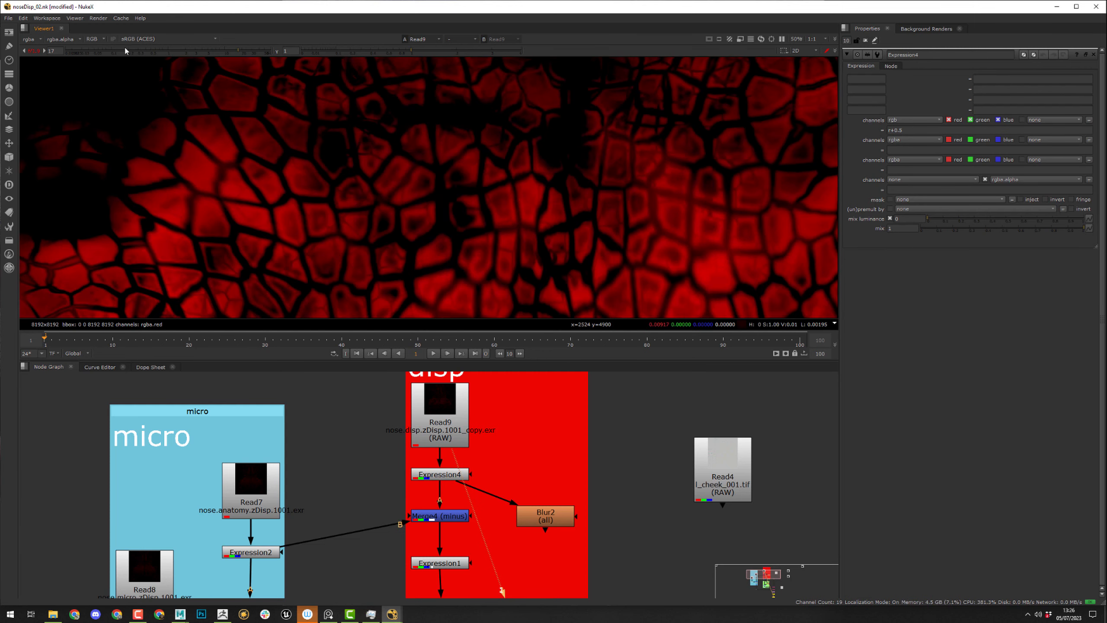
click(97, 39)
click(98, 63)
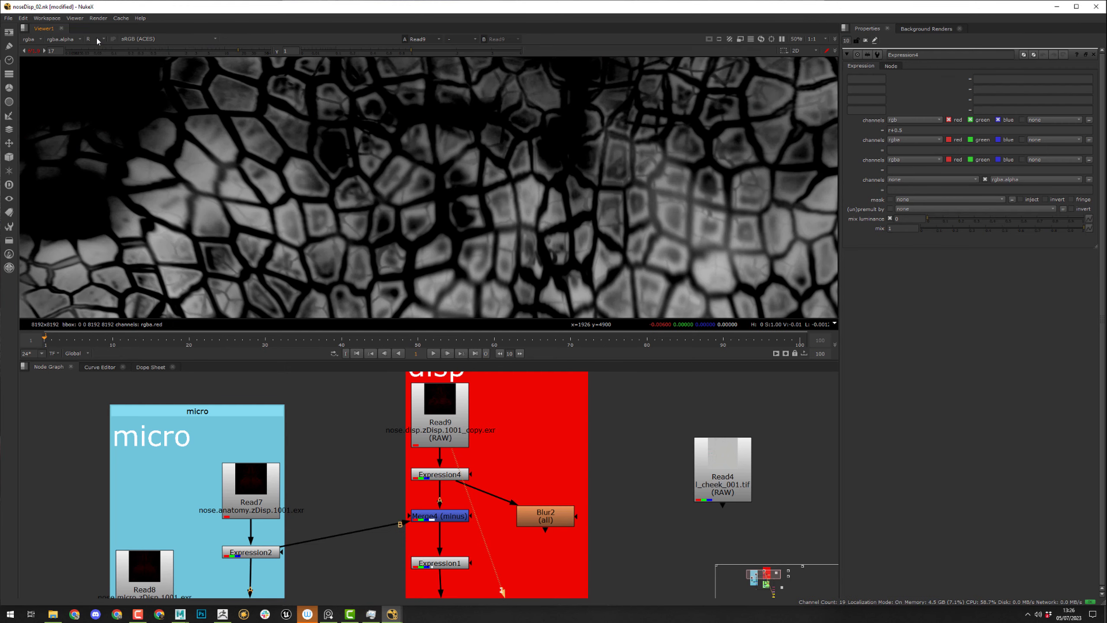
click(97, 39)
click(115, 67)
click(95, 39)
click(97, 63)
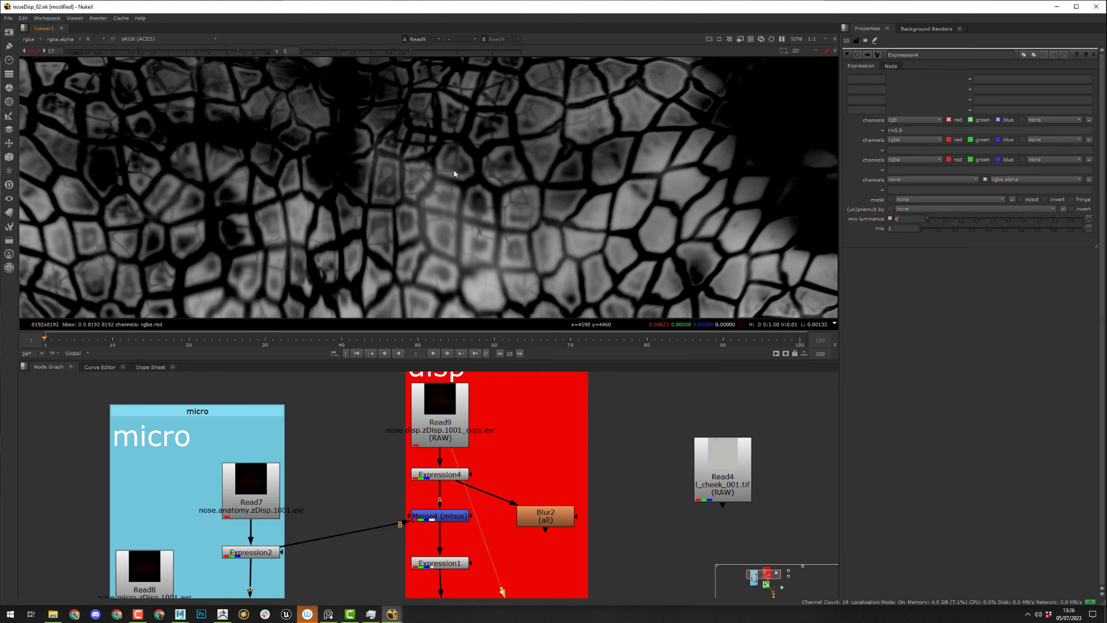
- View Expression4 in the disp group again and examine its r+0.5 expression applied to the RGB channels
middle_drag(620, 466, 380, 412)
middle_drag(585, 482, 314, 496)
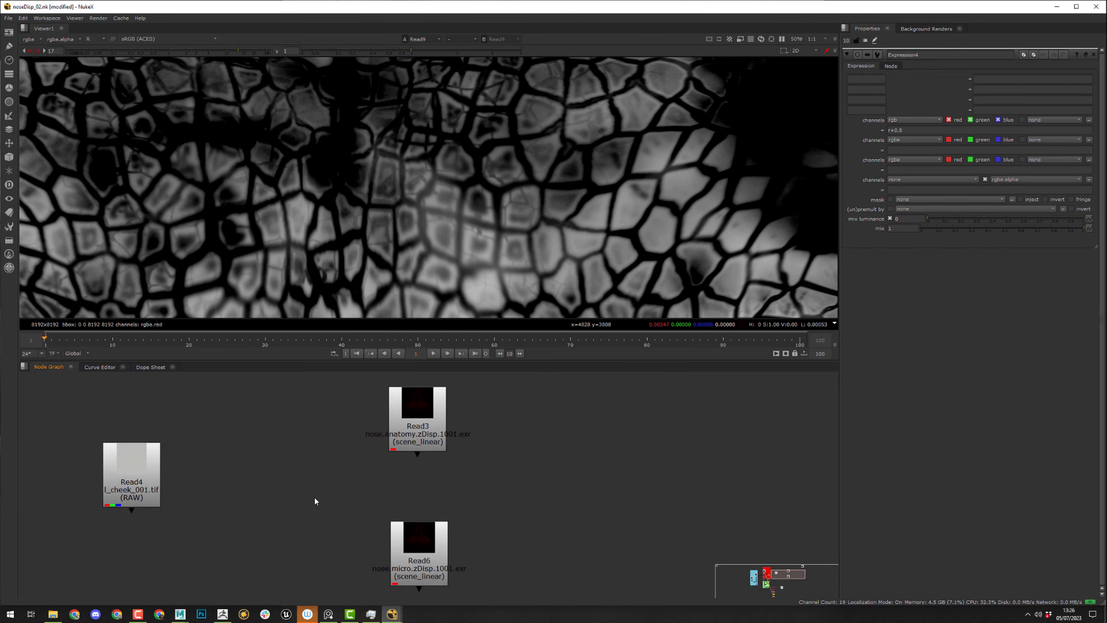
middle_drag(562, 475, 449, 526)
middle_drag(356, 475, 877, 472)
middle_drag(317, 457, 468, 397)
click(383, 471)
key(1)
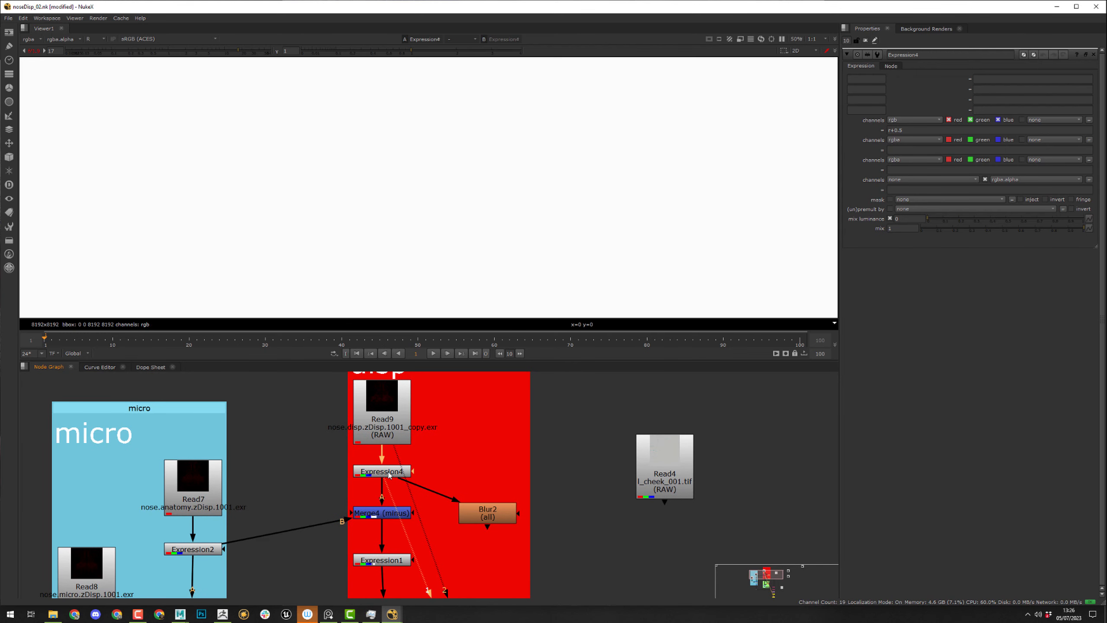
click(911, 130)
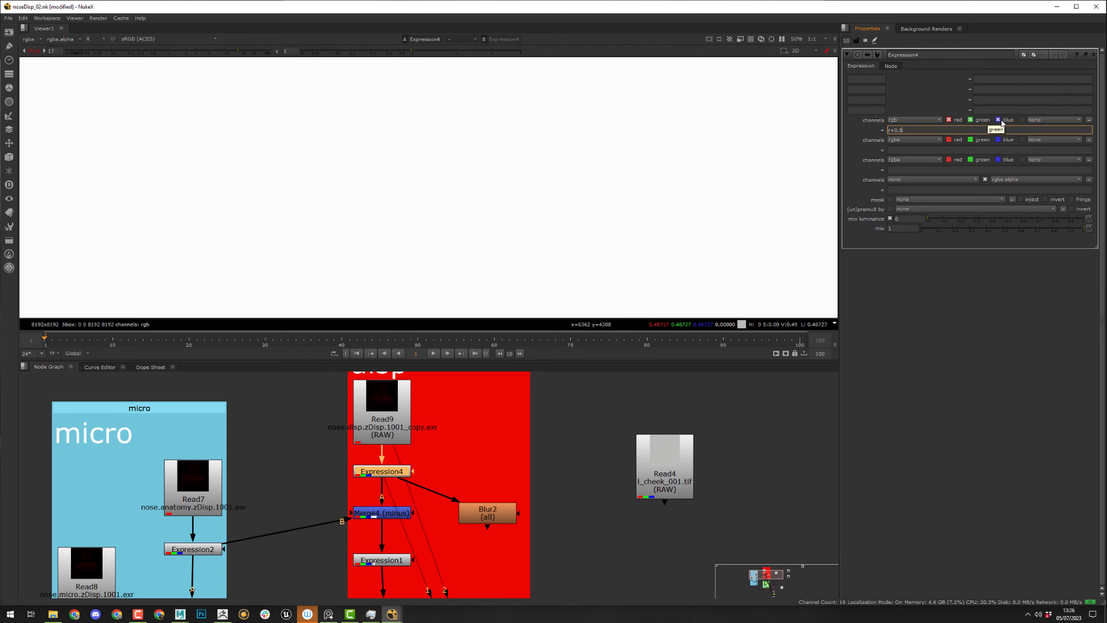
middle_drag(493, 435, 365, 405)
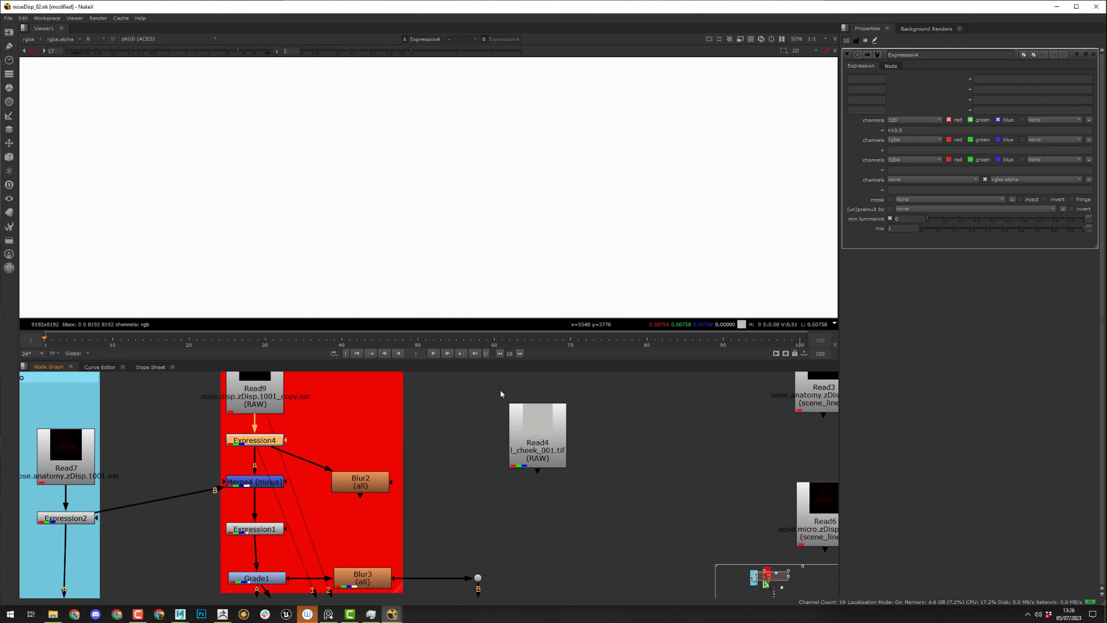
double_click(889, 130)
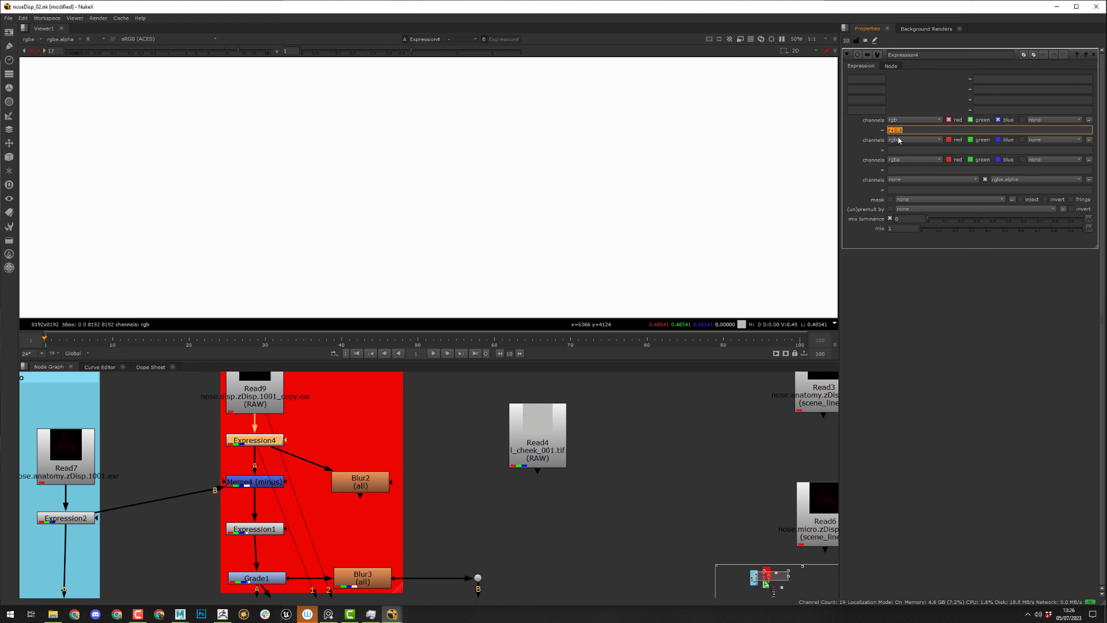
click(644, 438)
- View the Merge4 (minus) result, open its properties, and examine the anatomy and disp Read nodes feeding it
middle_drag(443, 521, 591, 505)
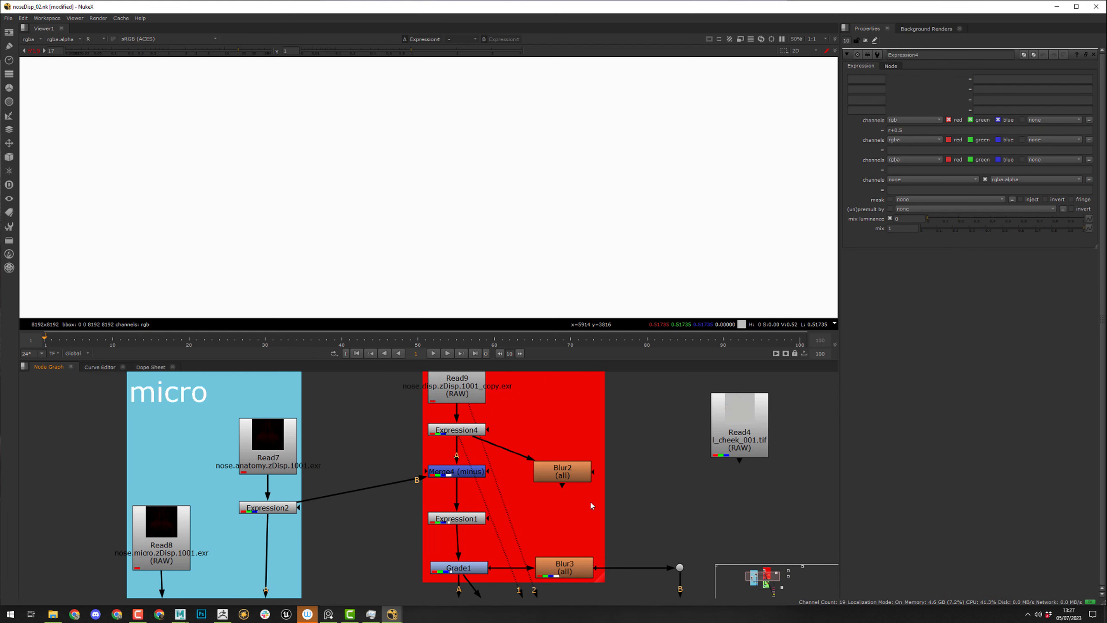
click(454, 475)
key(1)
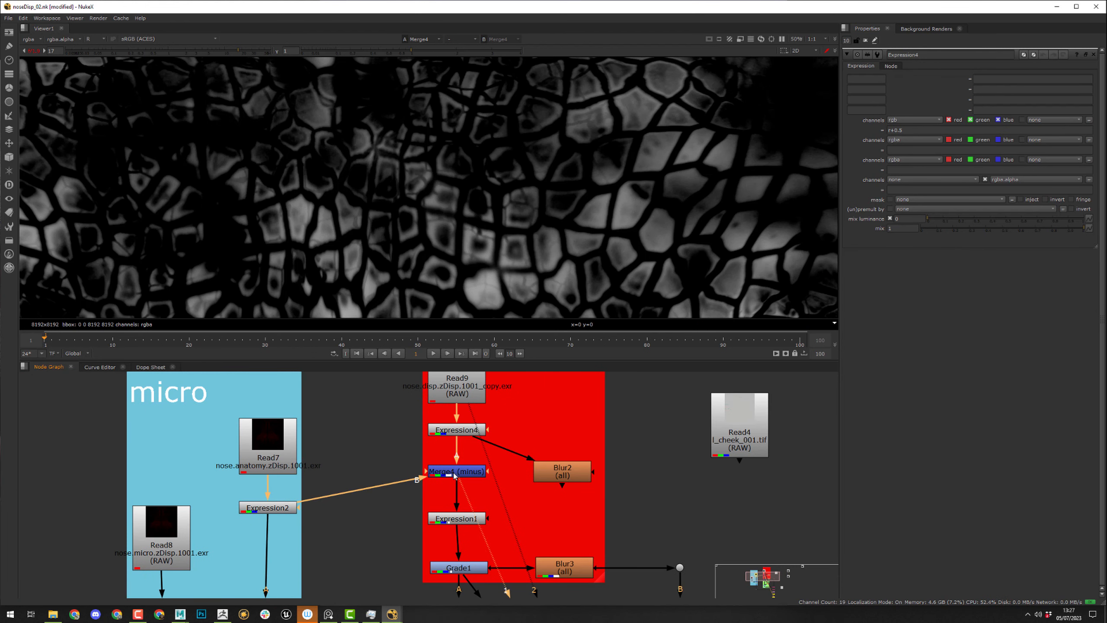
double_click(454, 476)
middle_drag(384, 516, 442, 521)
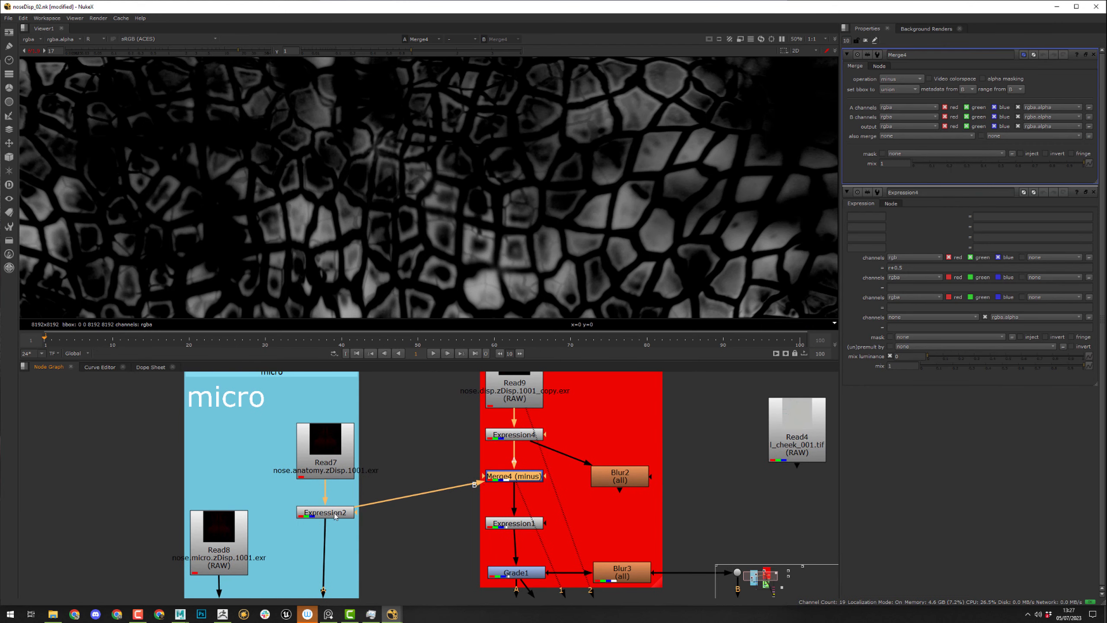
middle_drag(536, 468, 473, 484)
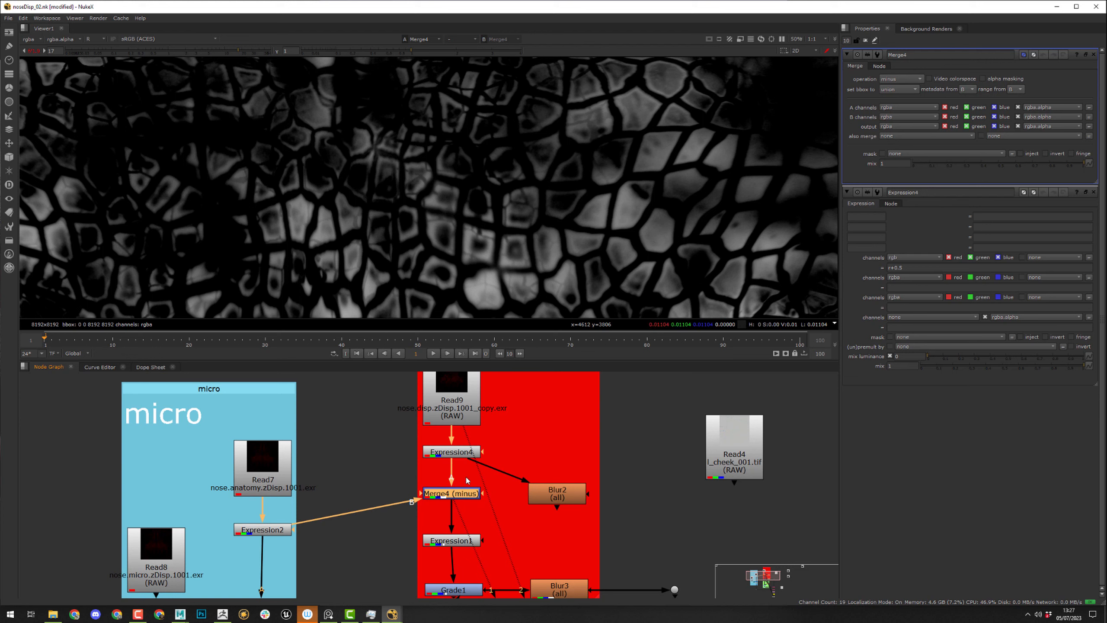
drag(263, 474, 263, 468)
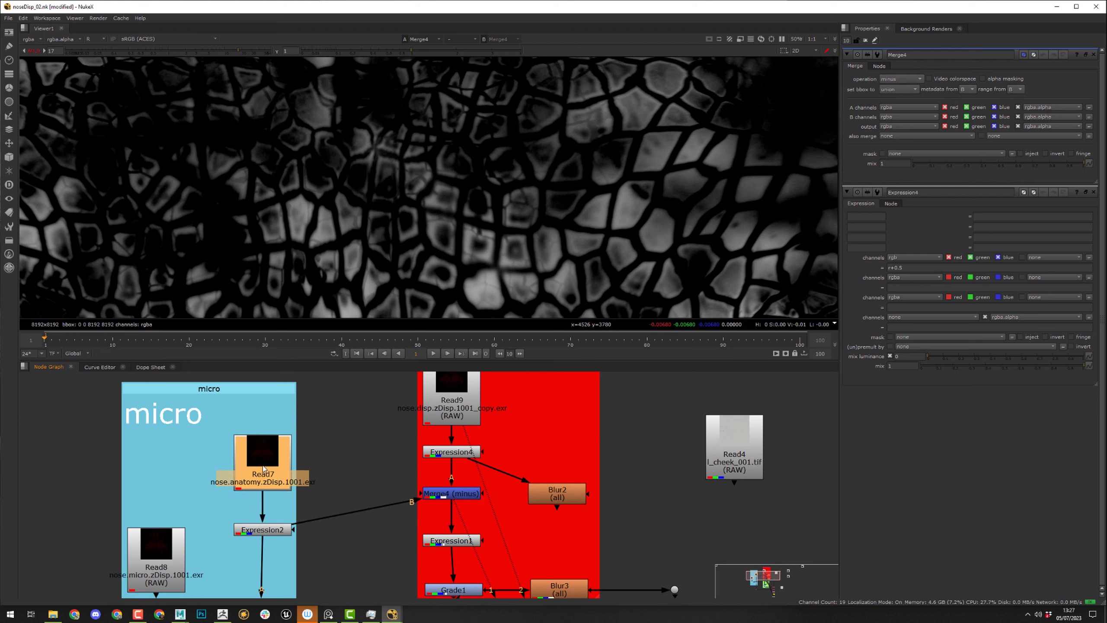
click(464, 406)
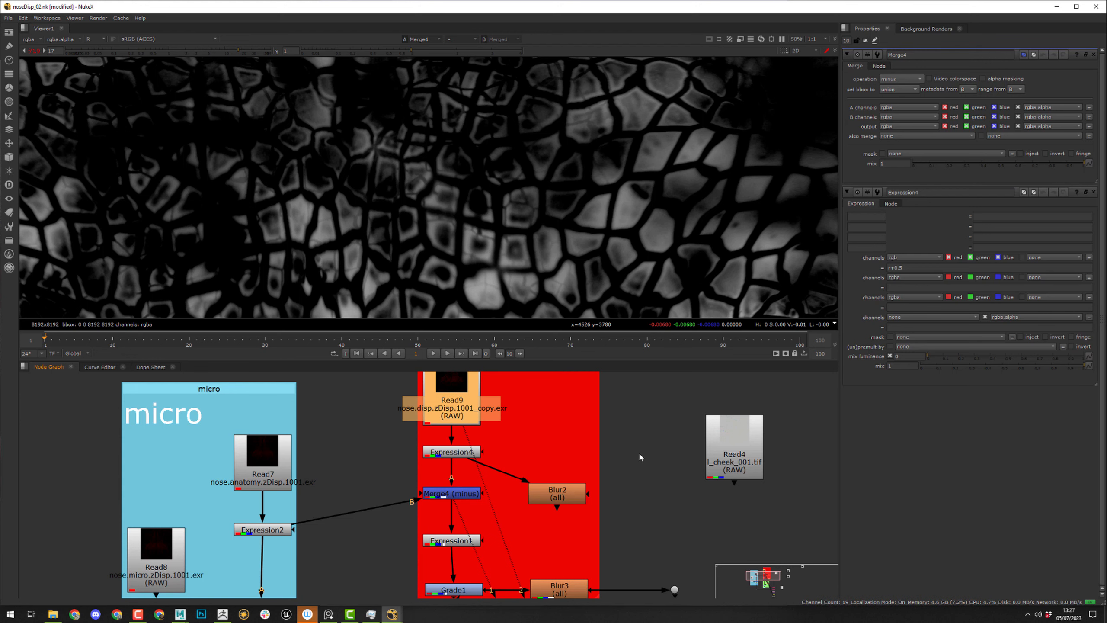
- Compare the Expression1 output with the Merge4 (minus) output in the viewer
middle_drag(618, 527, 597, 512)
click(427, 527)
key(1)
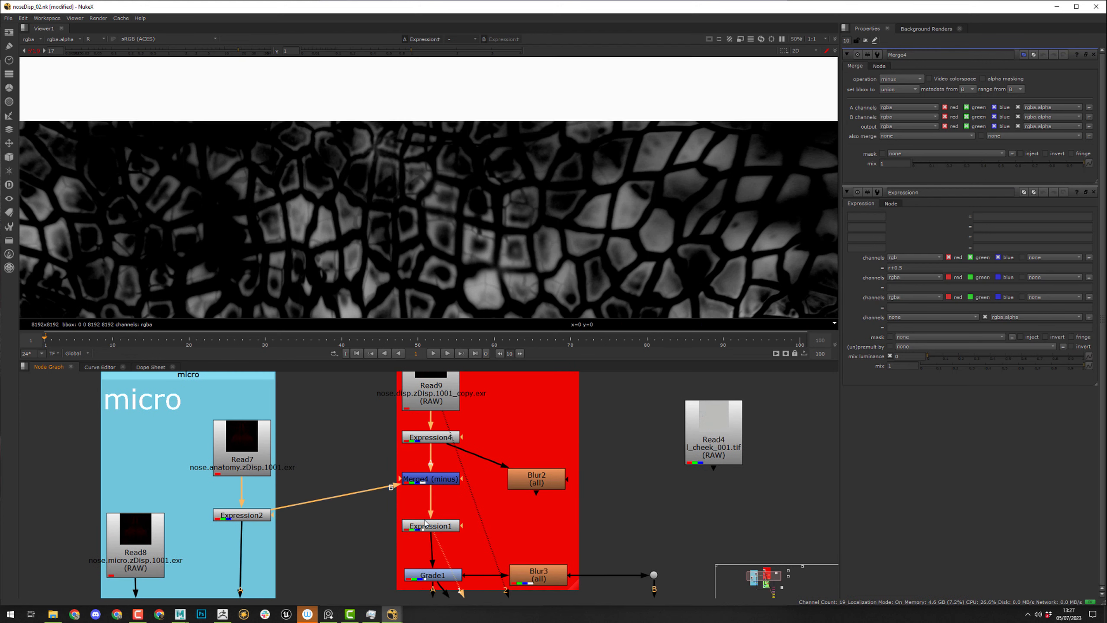
click(429, 477)
key(1)
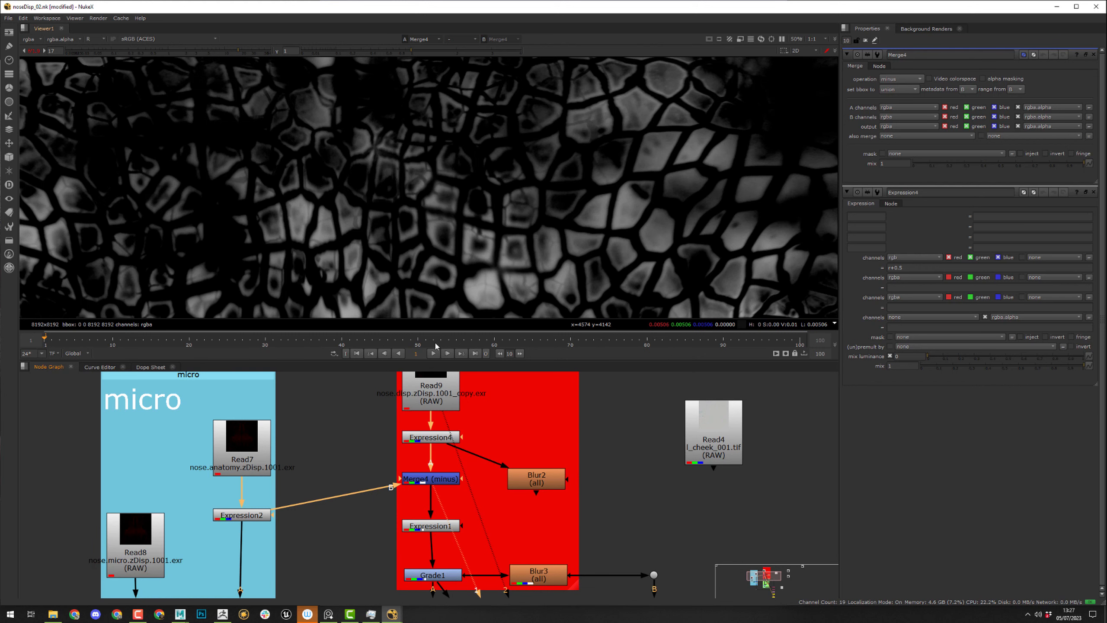
- View the anatomy map's Expression2 output in the micro group and reset the viewer gain
click(267, 516)
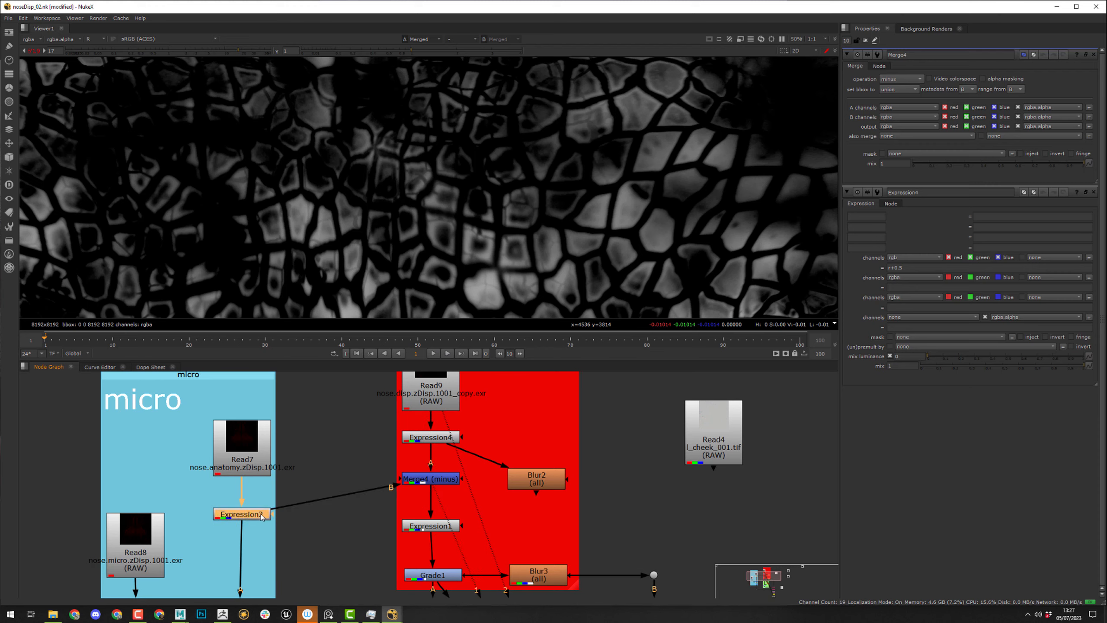
key(1)
click(34, 51)
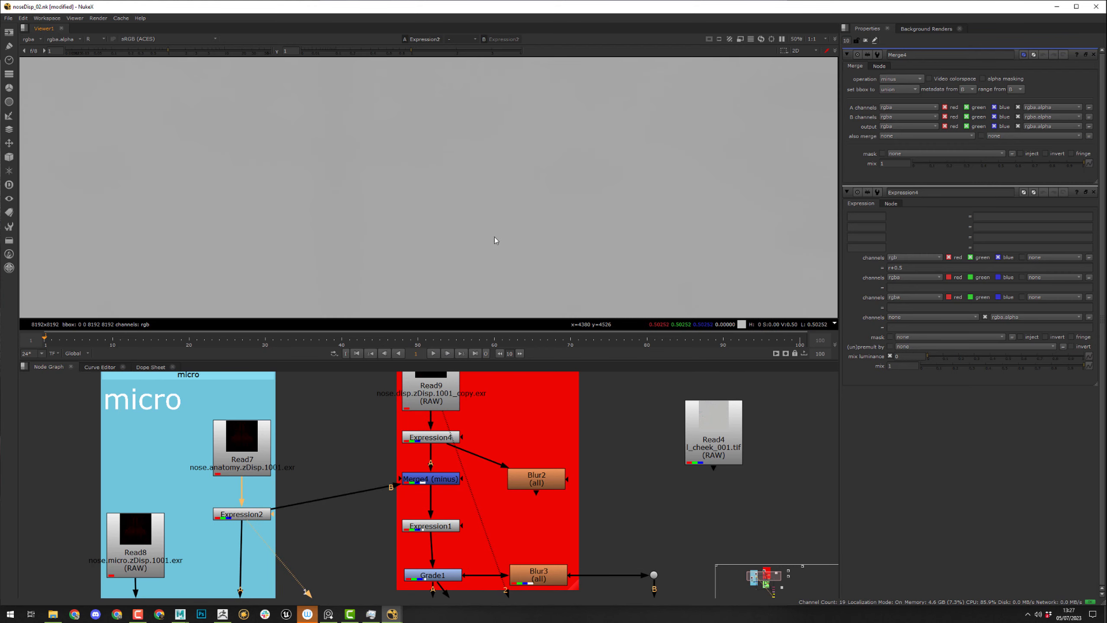
- Compare the Expression4 output with the Expression1 output of the subtracted disp map in the viewer
click(440, 437)
key(1)
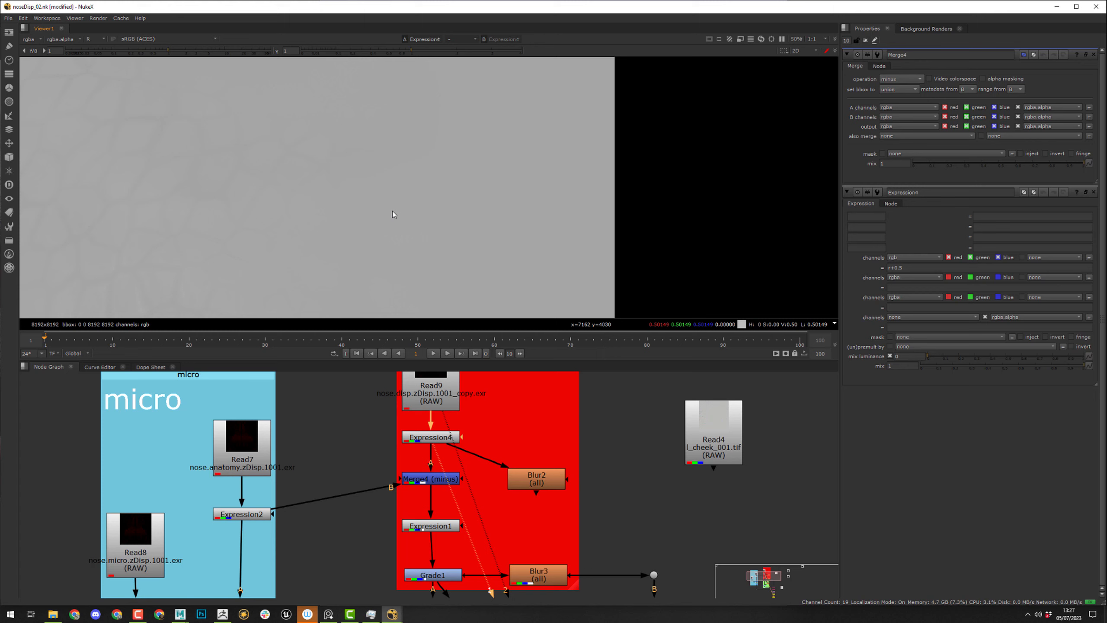
key(1)
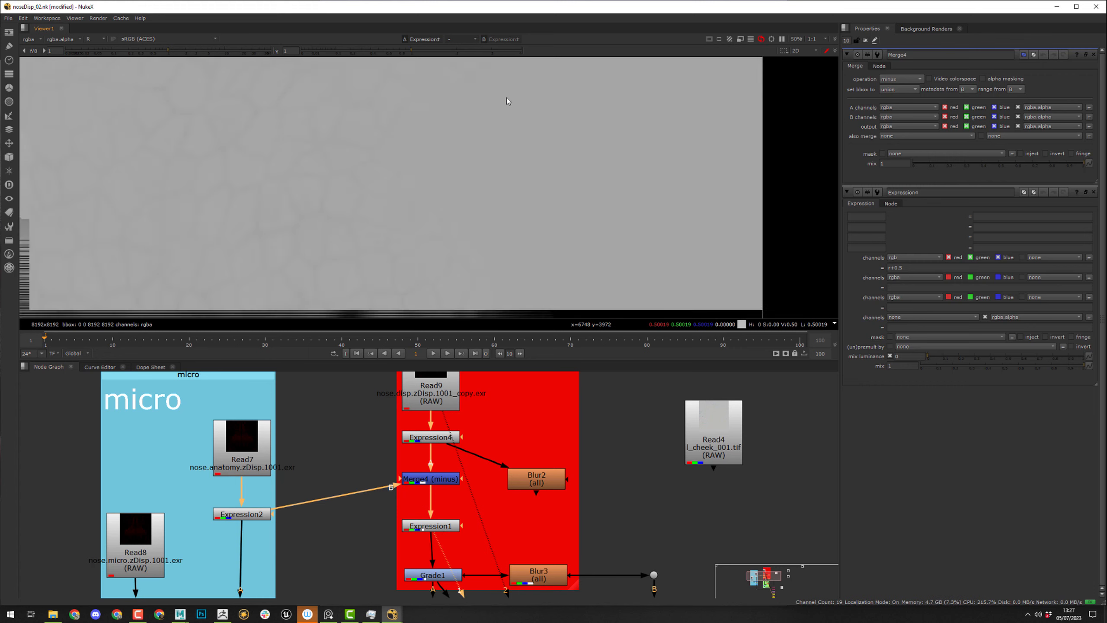
- Set the viewer gain to 1.95 and the gamma to 0.395 to bring out the Expression1 detail
drag(176, 53, 161, 54)
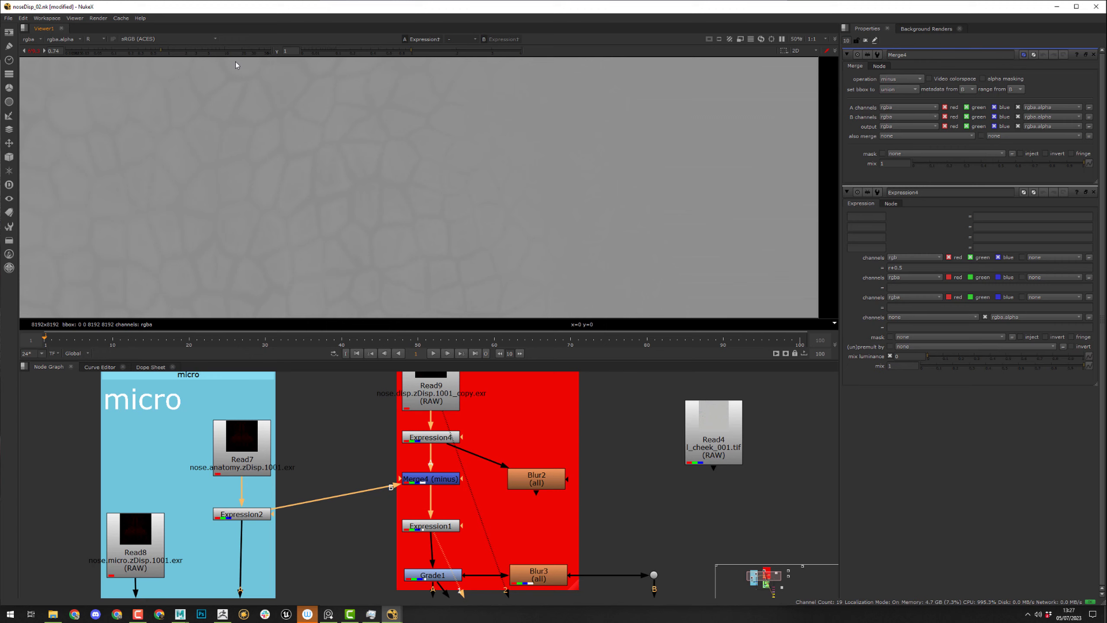
drag(410, 52, 370, 52)
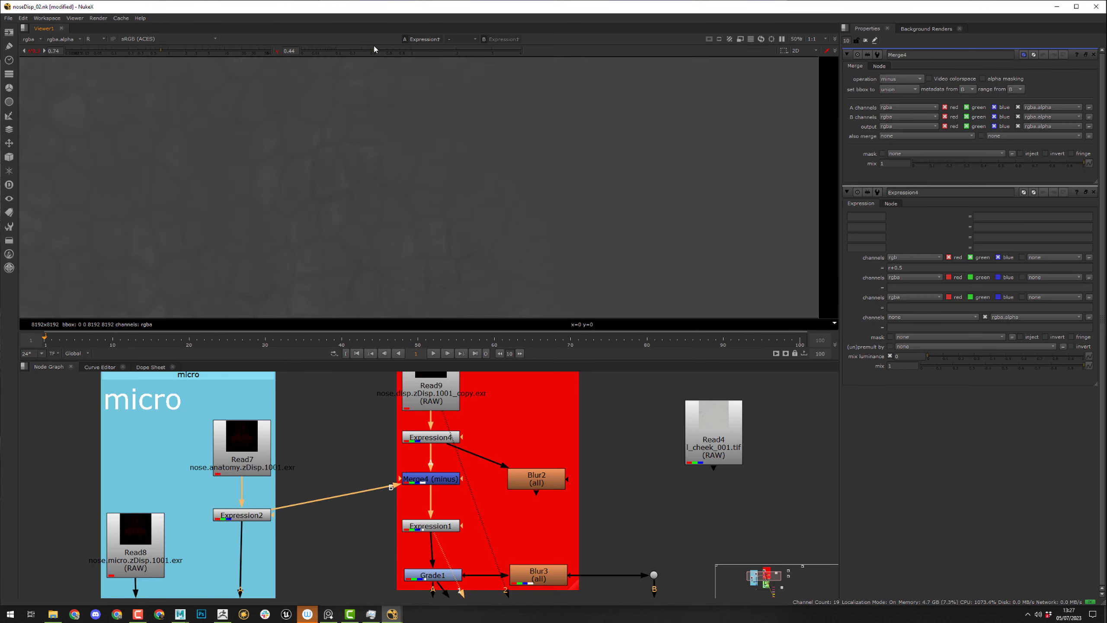
drag(162, 53, 187, 53)
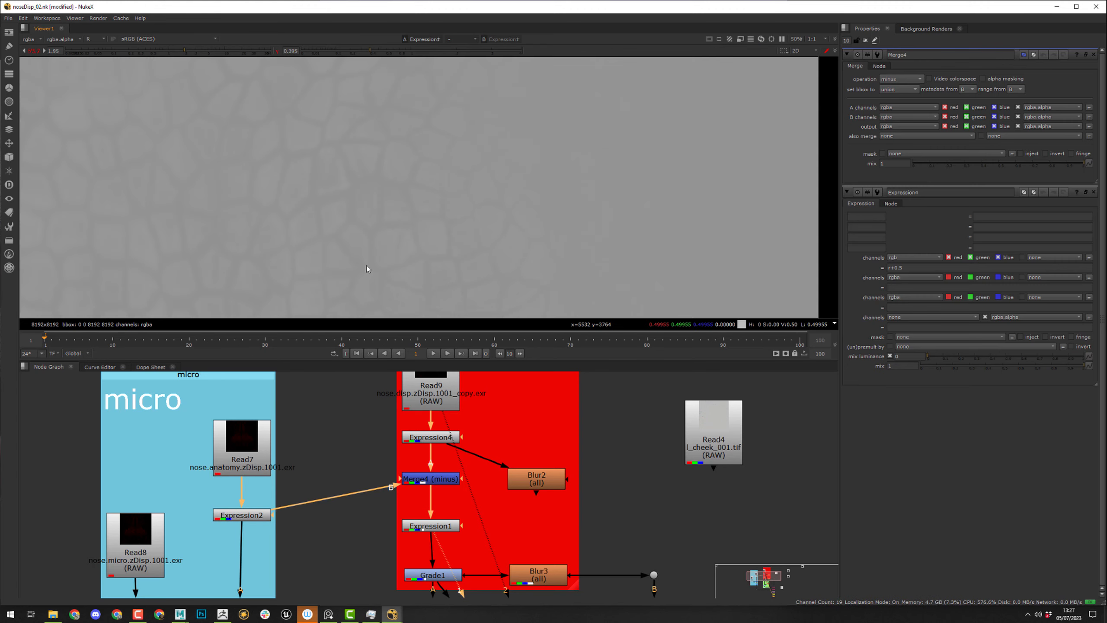
- View the Expression4 output with the adjusted gain and gamma, and the Grade1 output below it
middle_drag(459, 477, 538, 467)
click(512, 429)
key(1)
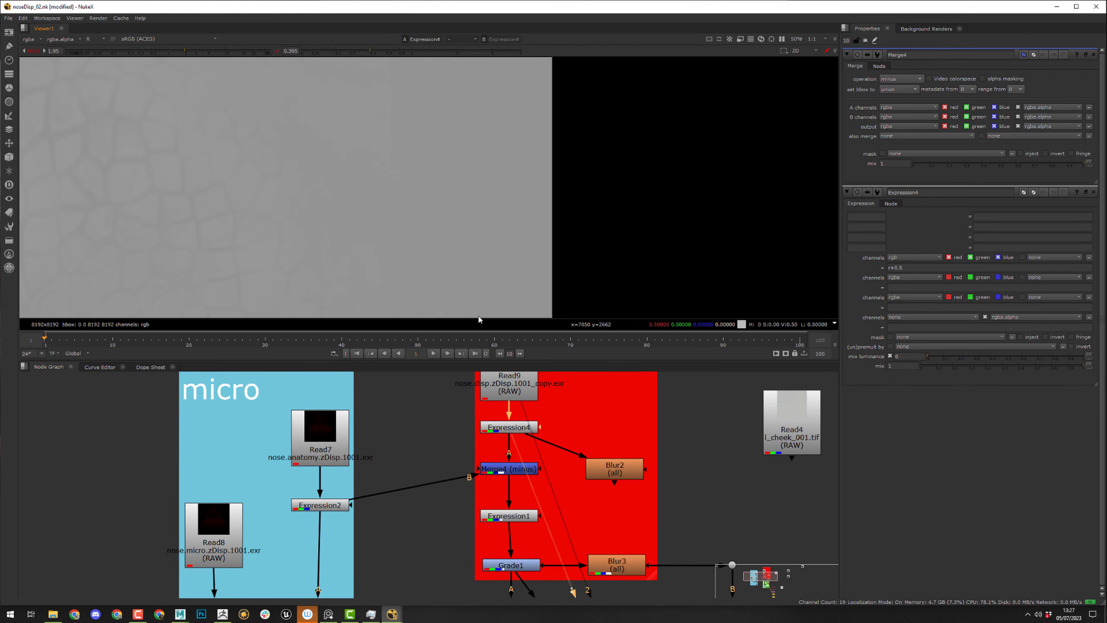
middle_drag(562, 457, 528, 391)
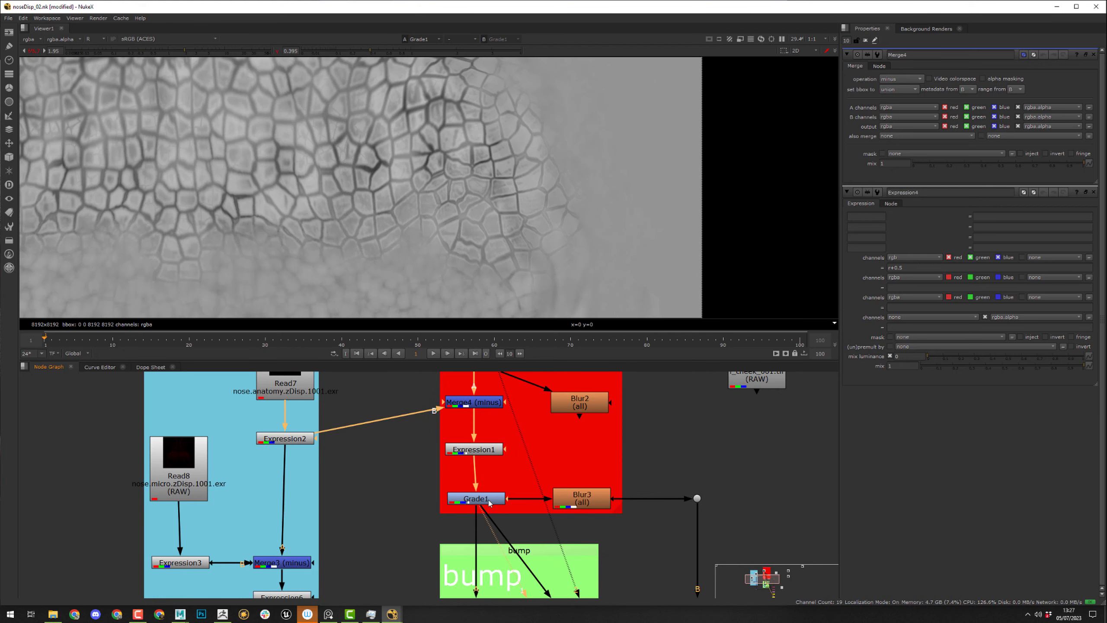
- Duplicate Grade1, connect the copy to Expression4 in the red disp group, and view its output
click(489, 501)
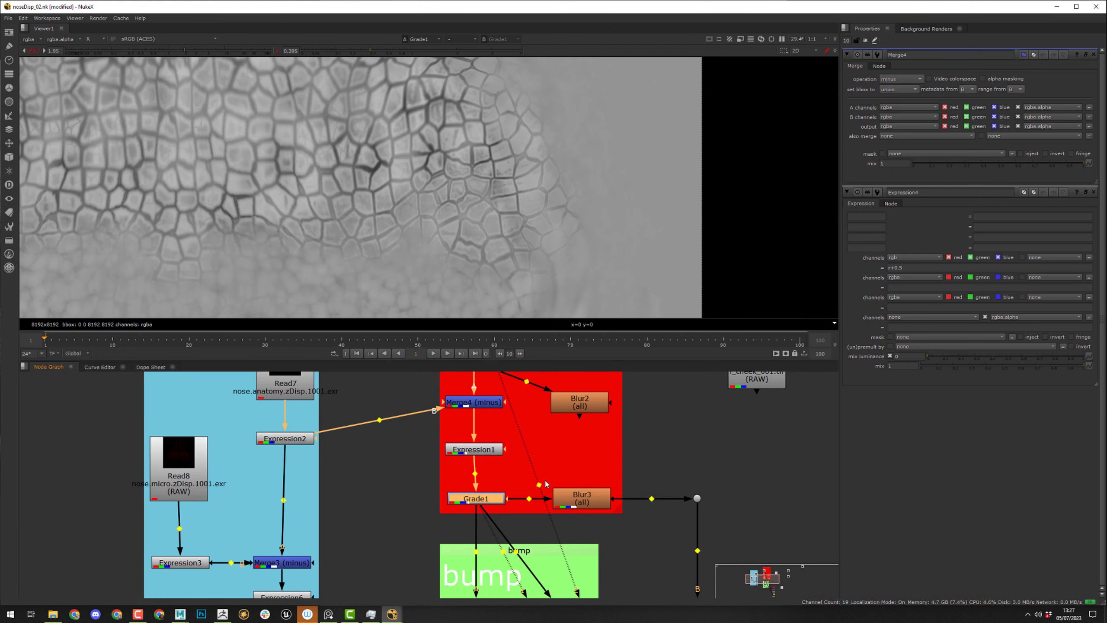
middle_drag(583, 449, 558, 525)
click(522, 422)
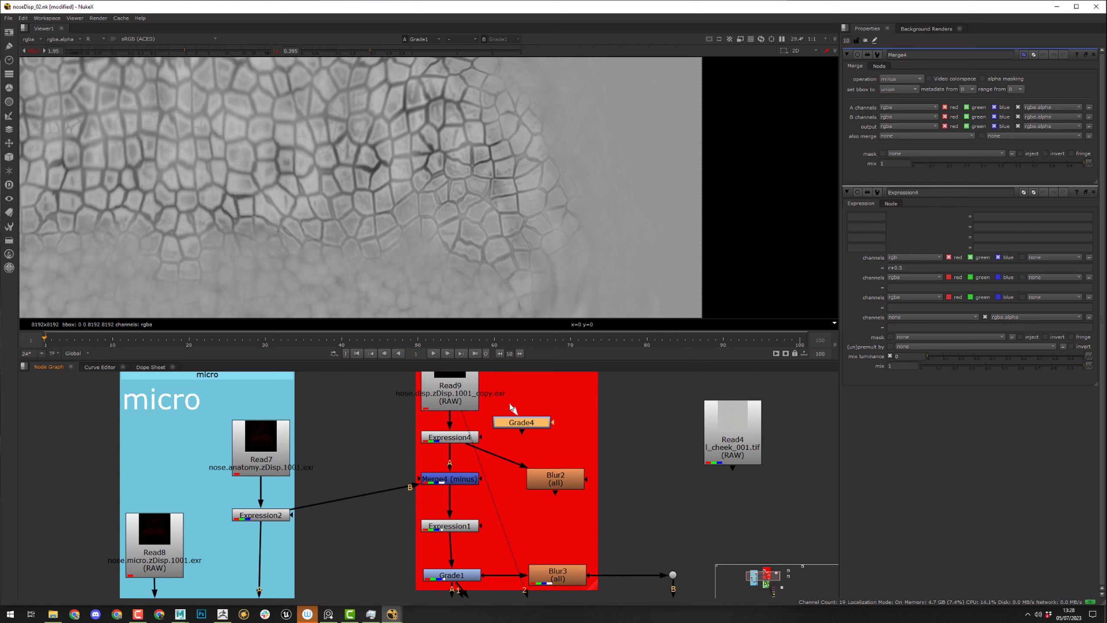
drag(535, 429, 540, 433)
key(1)
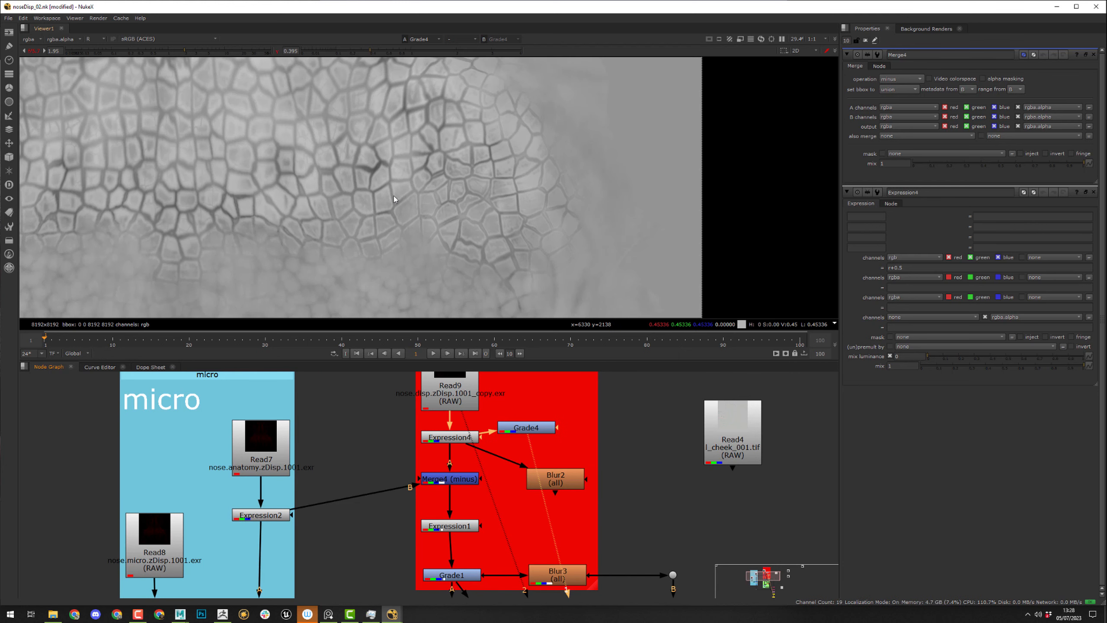
- Compare the Grade1 and Grade4 outputs around the cracked cell pattern of the nose
middle_drag(546, 512, 484, 485)
drag(402, 394, 475, 401)
click(410, 549)
key(1)
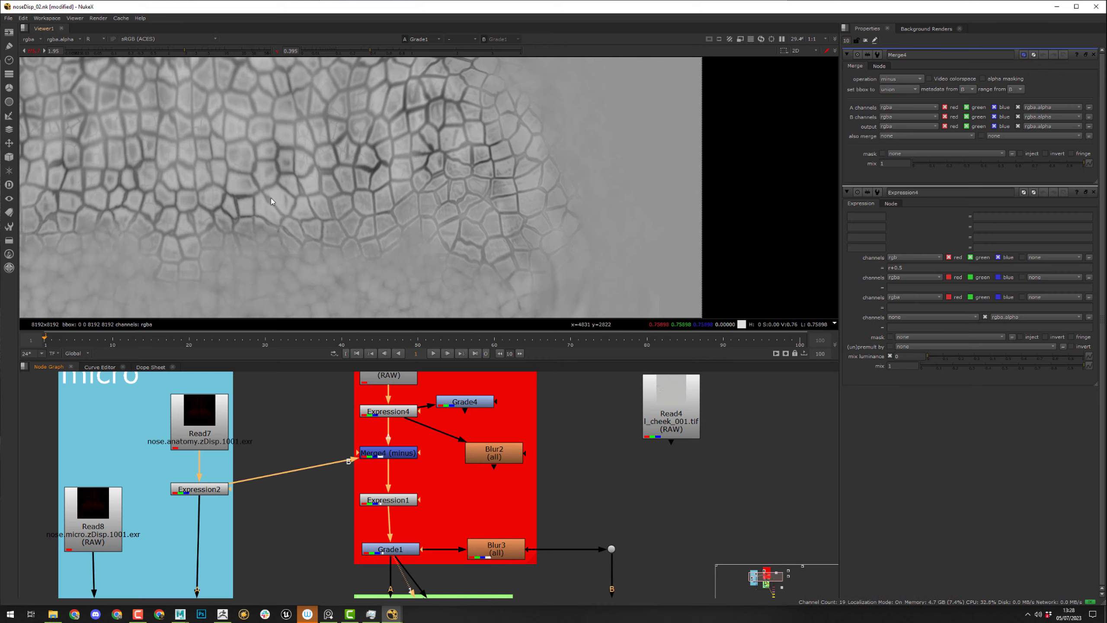
scroll(455, 188, down, 3)
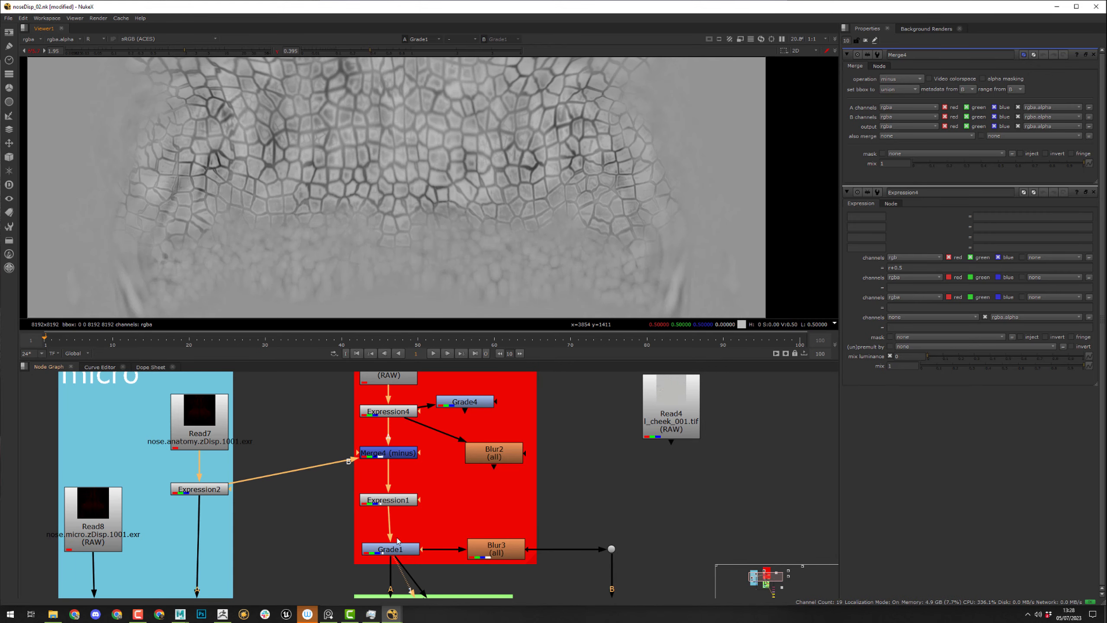
click(477, 406)
key(1)
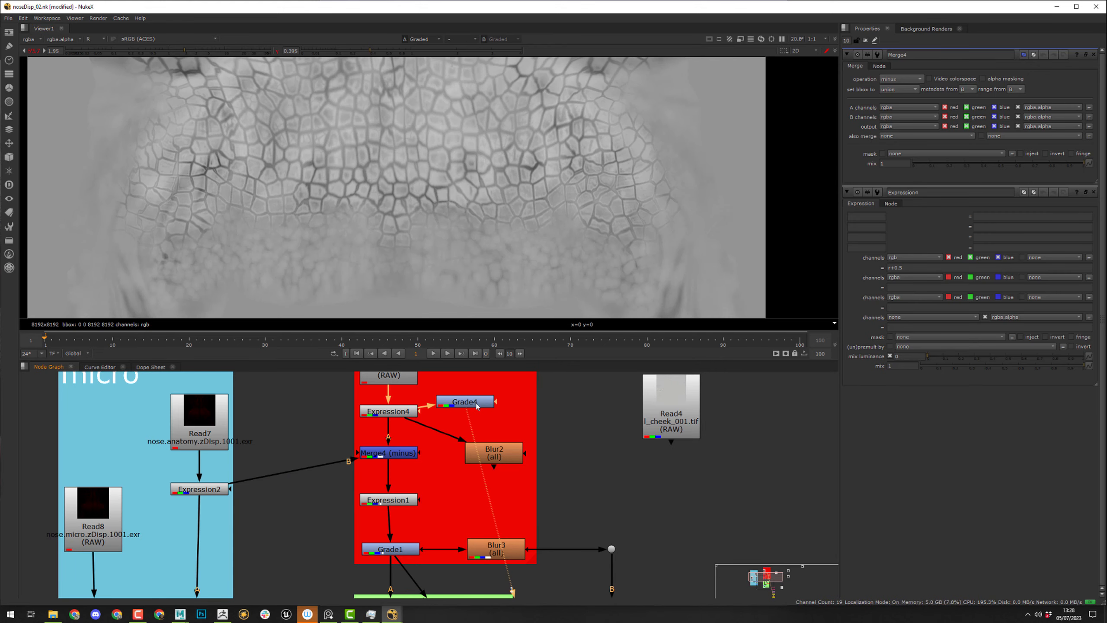
click(474, 405)
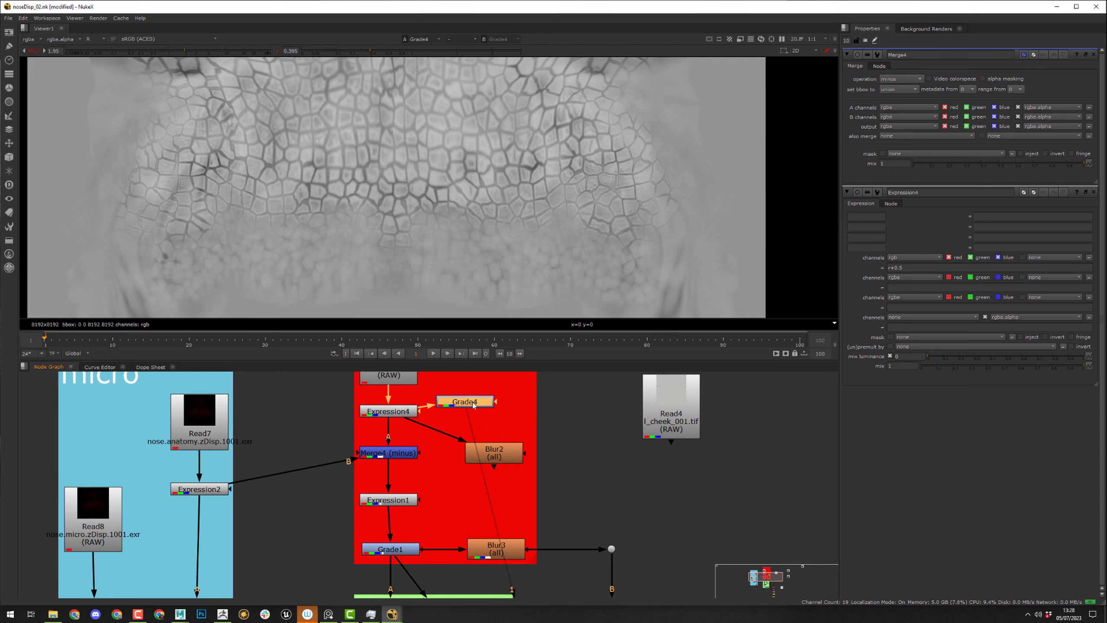
- Compare Grade1 with Grade4 across the whole map and examine the larger forms at the sides in Grade4
click(393, 553)
key(1)
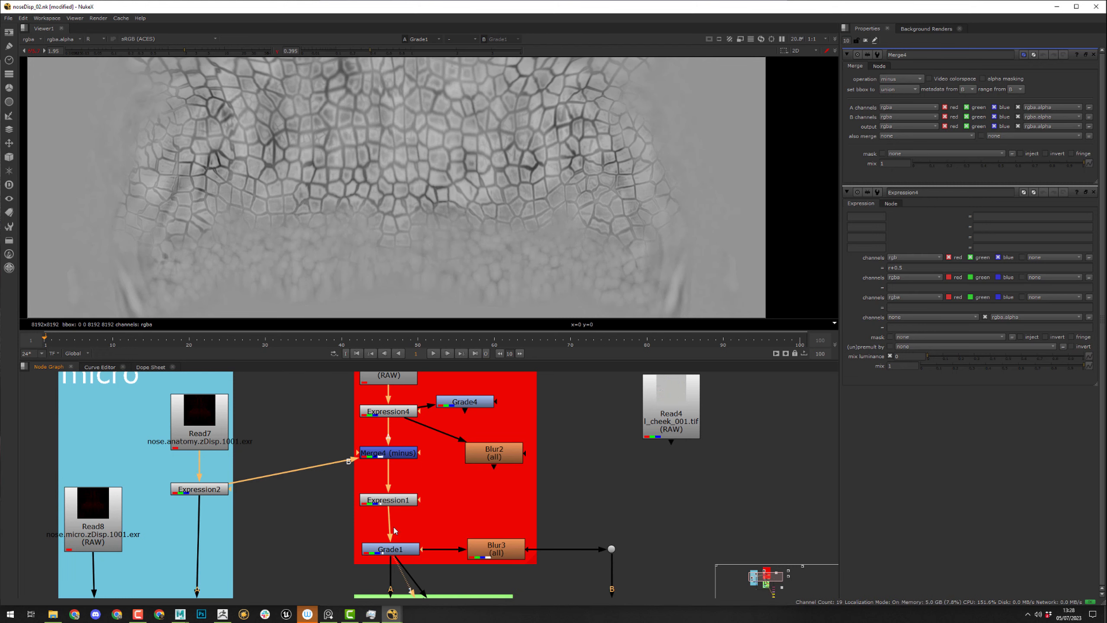
scroll(426, 176, down, 3)
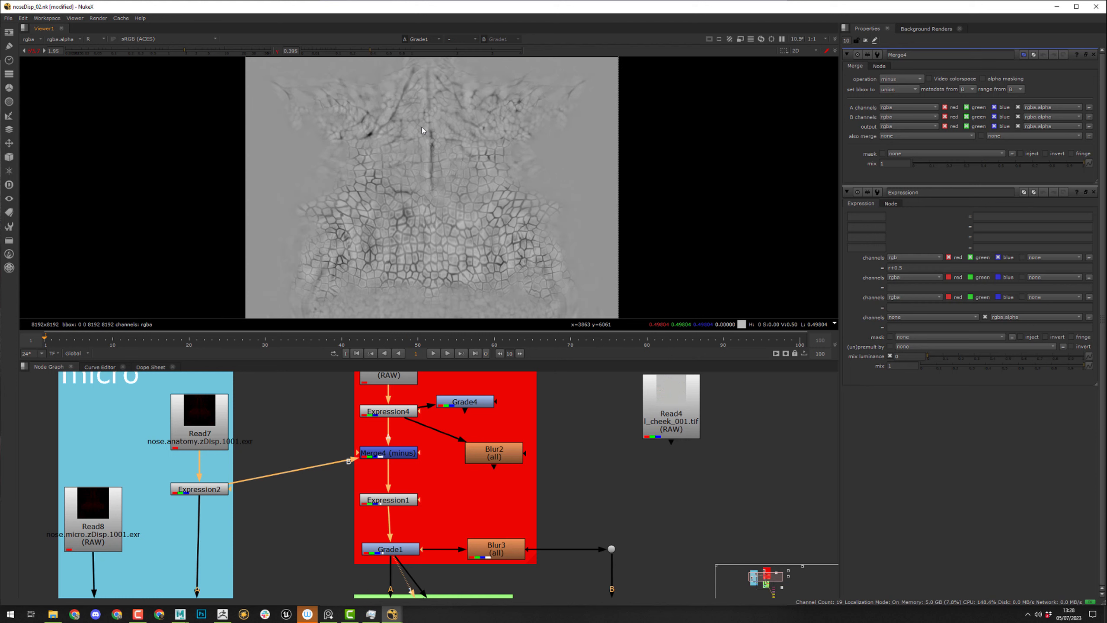
click(470, 405)
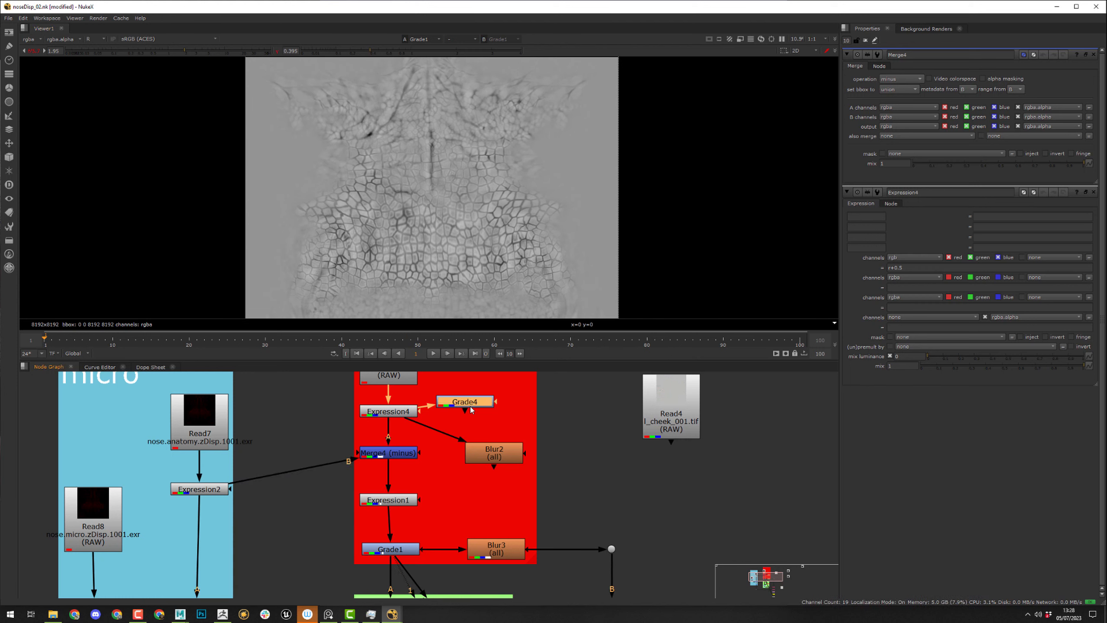
key(1)
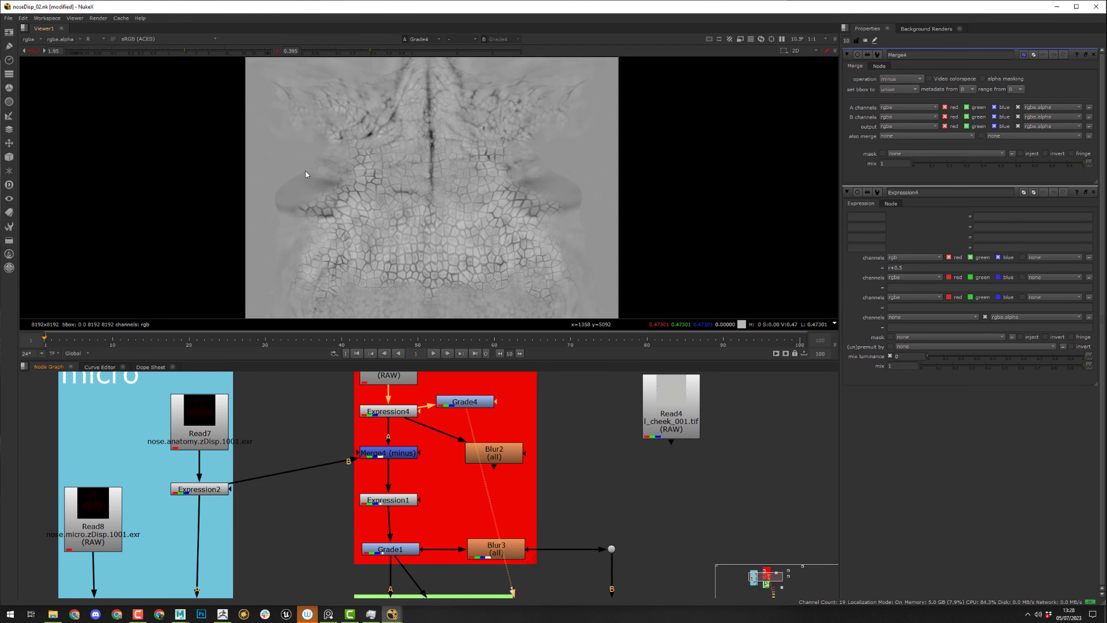
scroll(305, 171, up, 3)
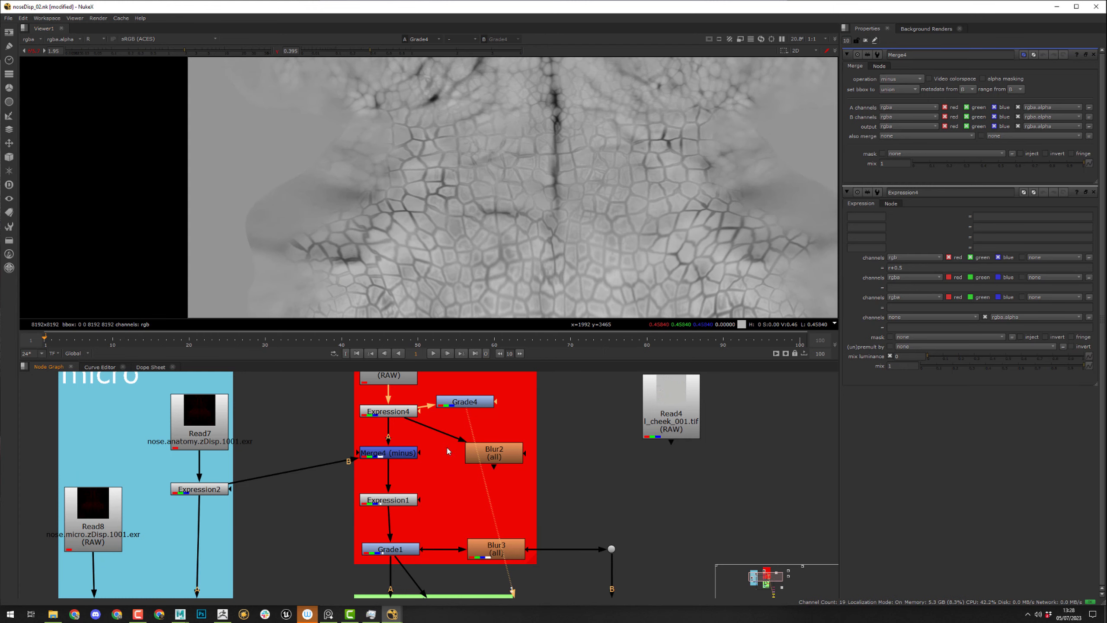
- View the unprocessed disp map in the separate Read1 node outside the groups
middle_drag(593, 440, 541, 406)
middle_drag(390, 515, 442, 522)
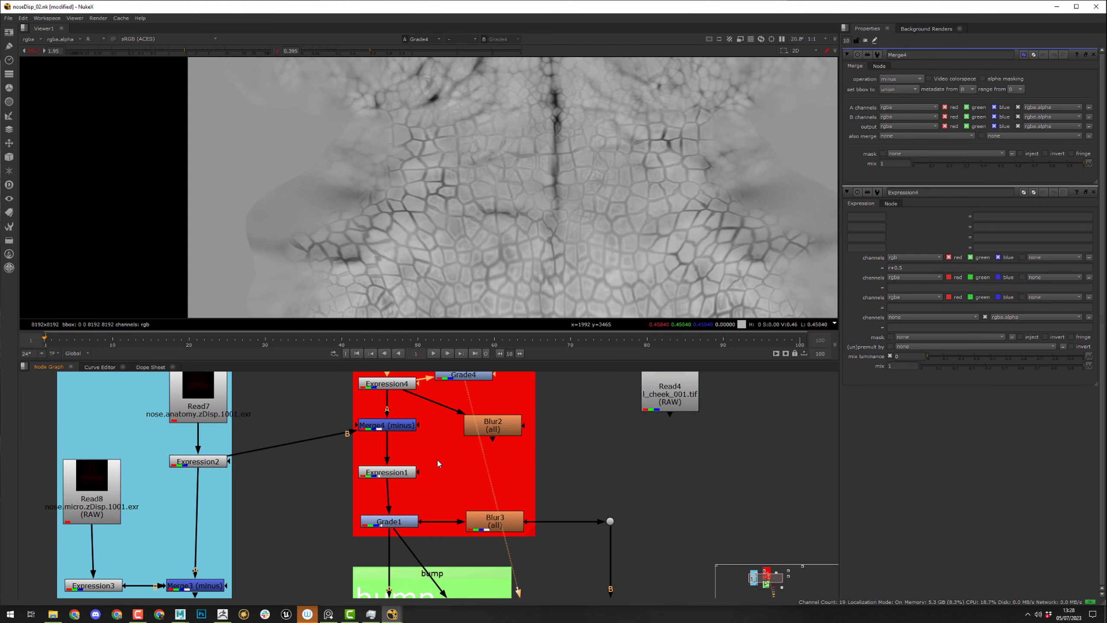
scroll(437, 460, down, 2)
middle_drag(541, 471, 287, 431)
middle_drag(368, 400, 405, 519)
middle_drag(488, 460, 316, 544)
drag(425, 442, 382, 441)
key(1)
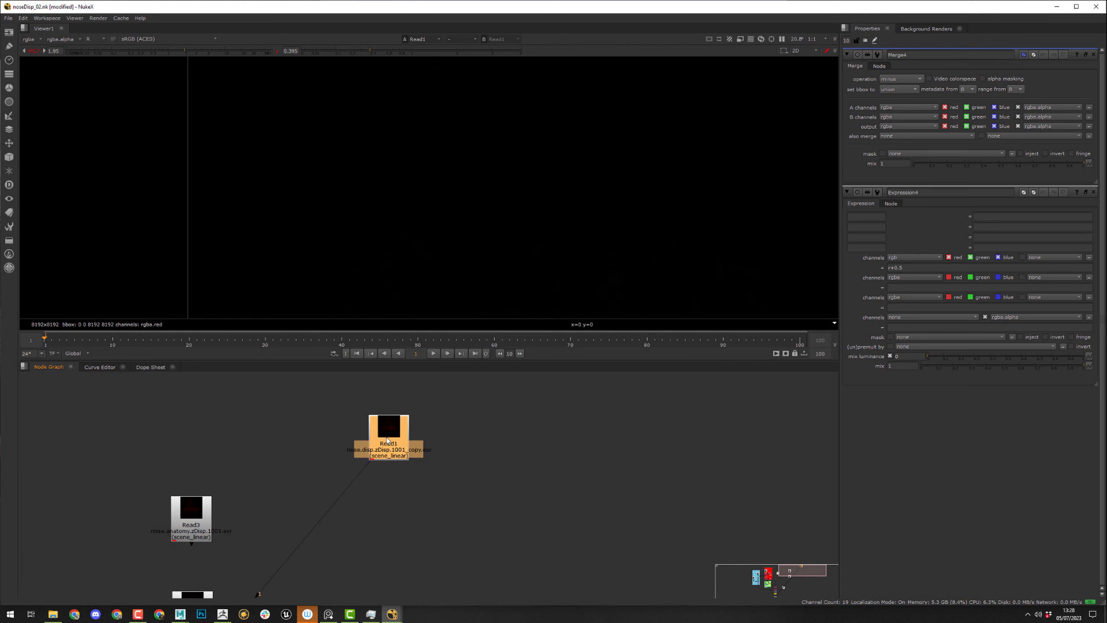
- Add an Expression node below Read1 and enter r+0.5 as its red channel expression
key(Tab)
text(expe)
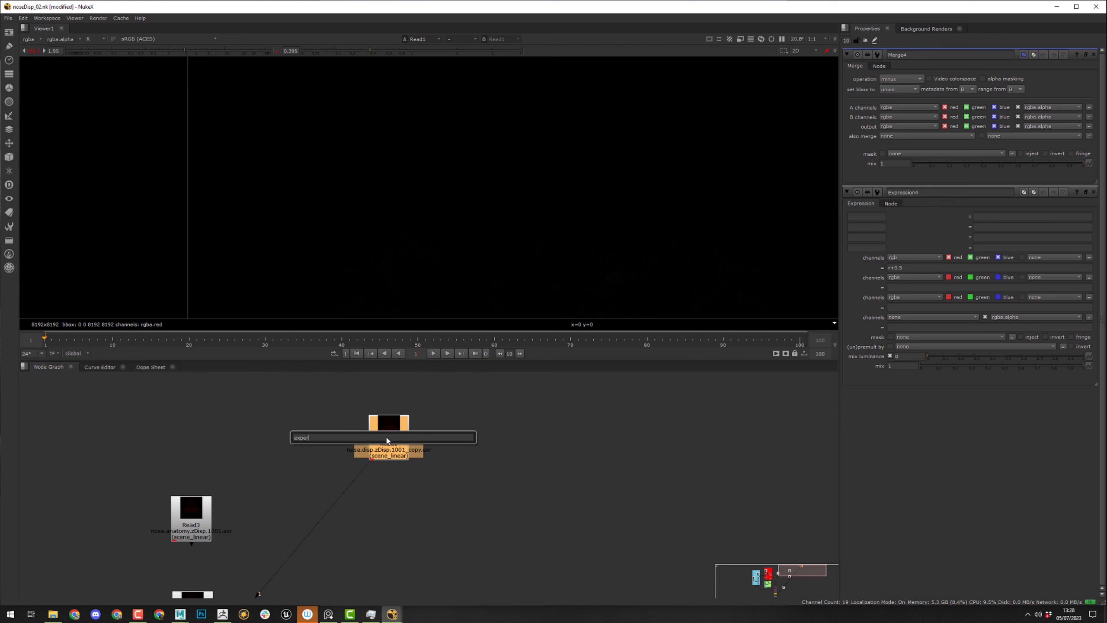
key(Return)
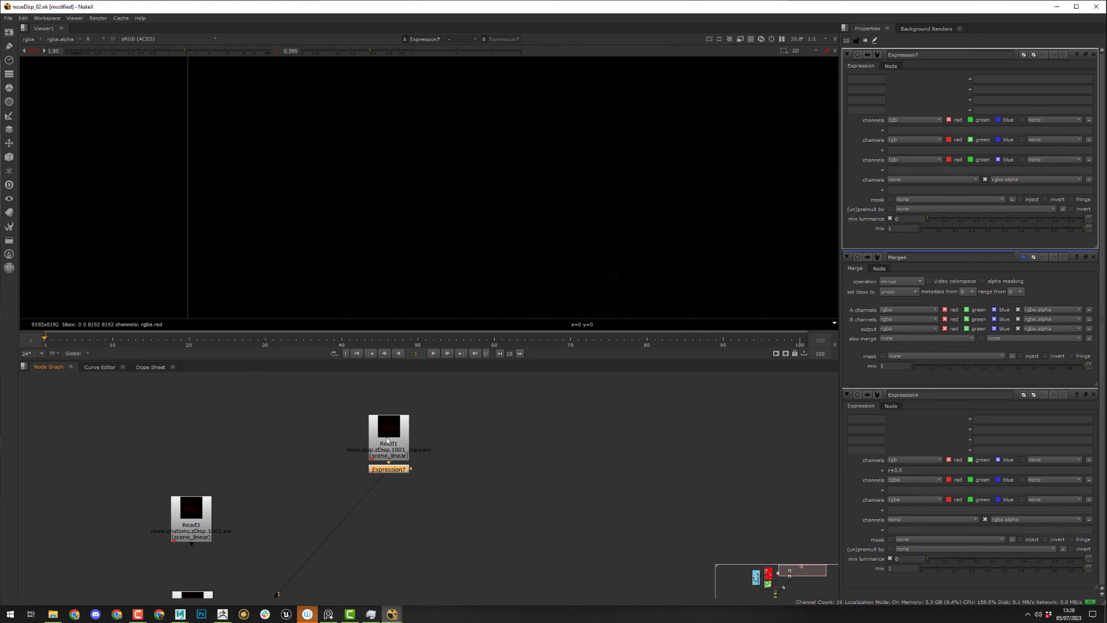
drag(398, 472, 396, 485)
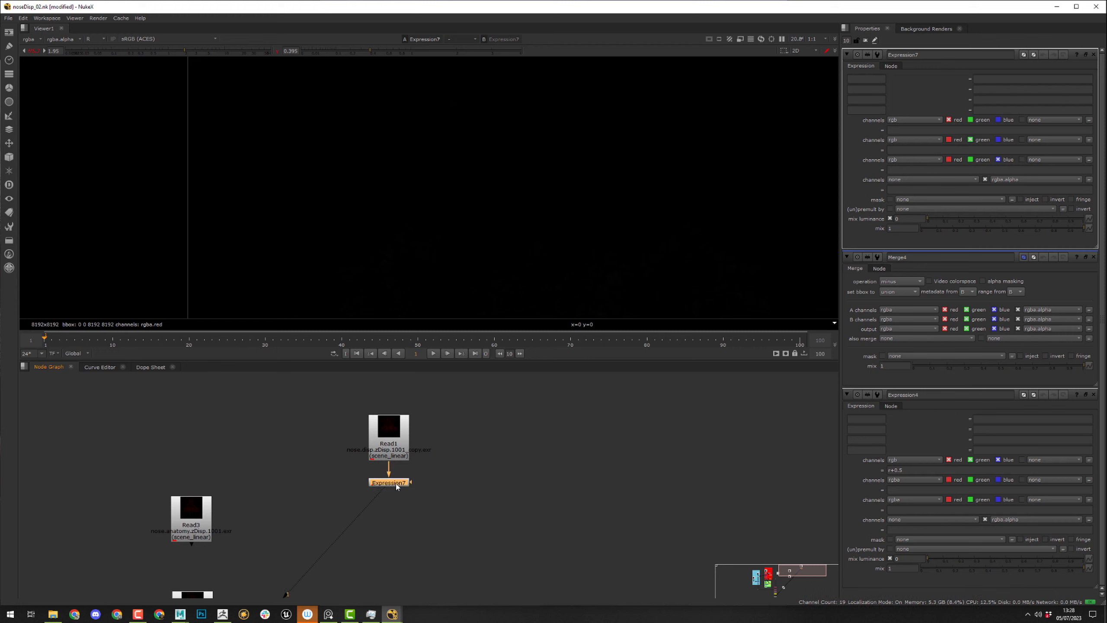
click(935, 131)
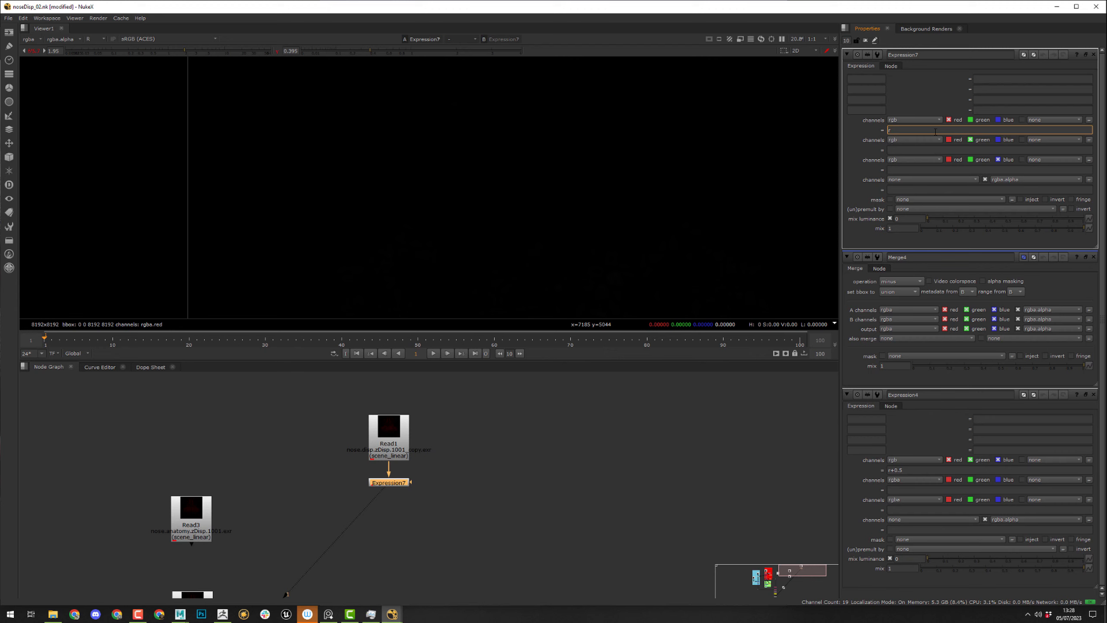
text(r+0.5)
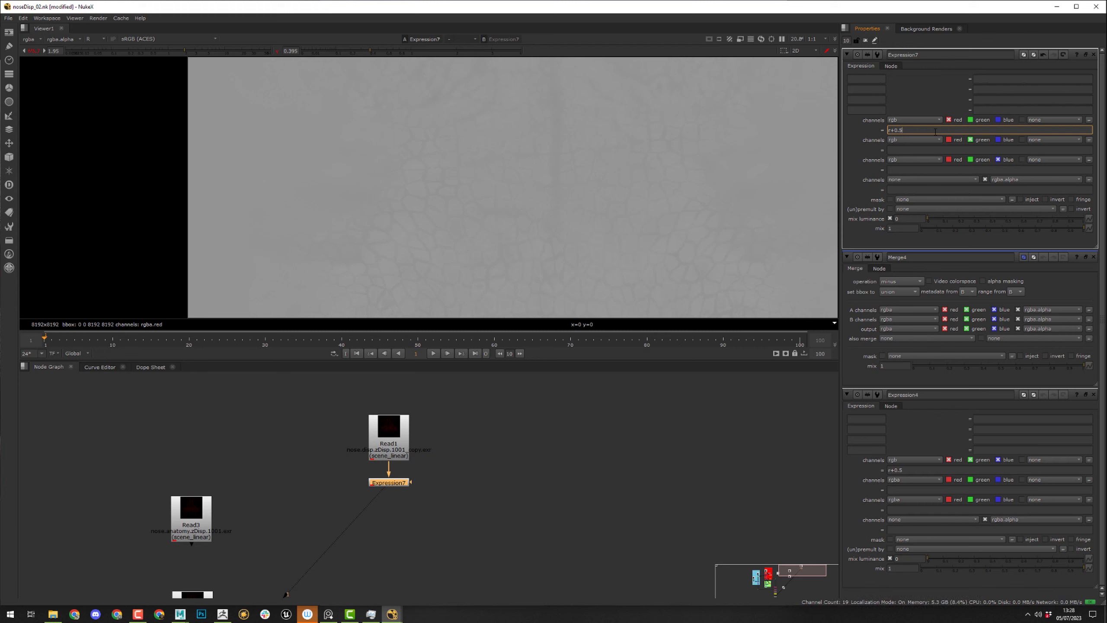
- Reset the viewer gain to 1 and check the individual colour channels of the Expression7 output
text(r)
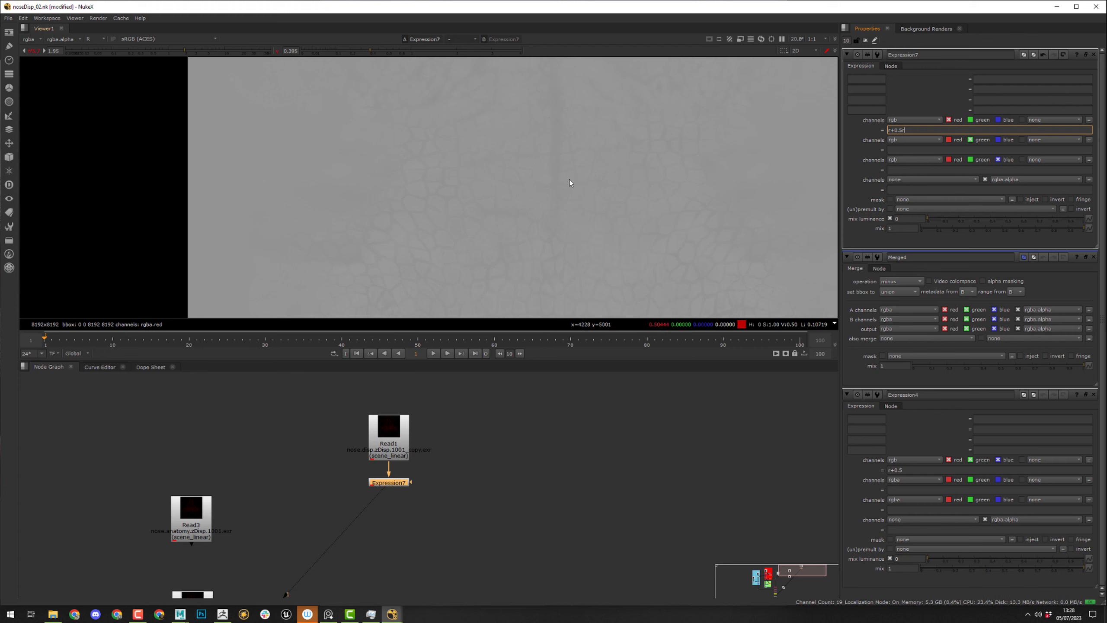
text(rrrg)
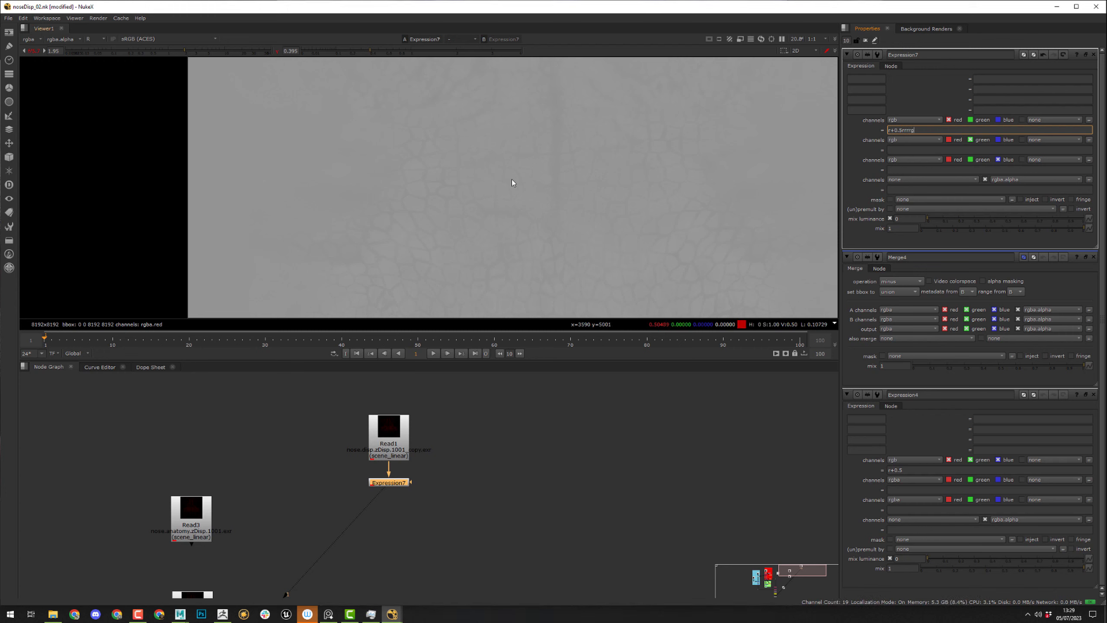
click(44, 50)
key(r)
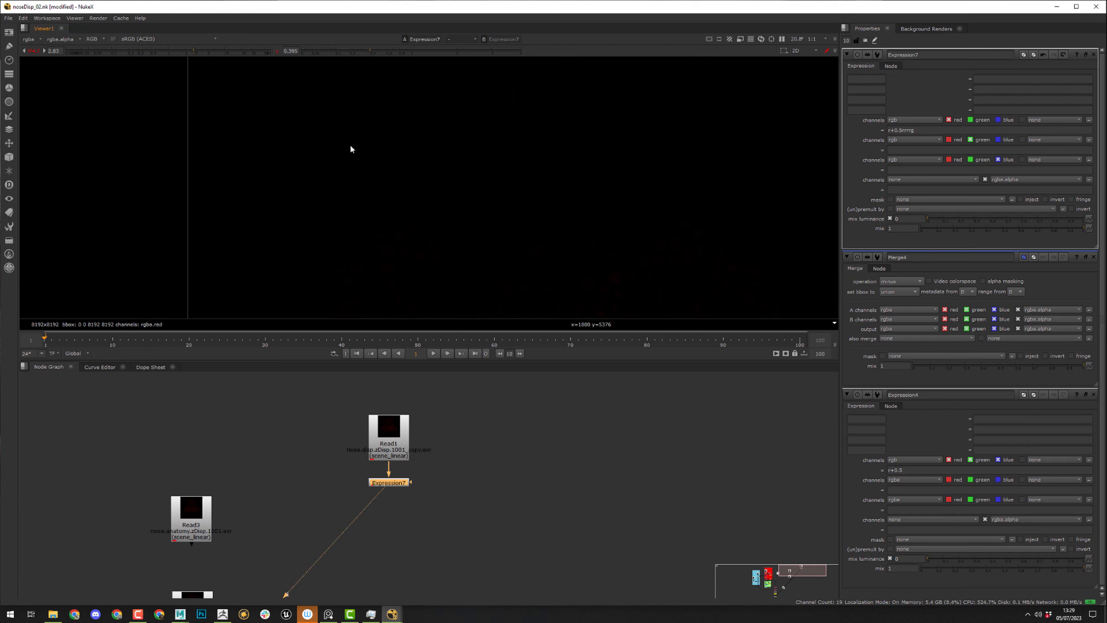
key(b)
click(429, 214)
key(r)
- Remove the stray characters from Expression7's first expression so it reads r+0.5
click(918, 130)
key(BackSpace)
key(BackSpace)
key(BackSpace)
key(BackSpace)
key(BackSpace)
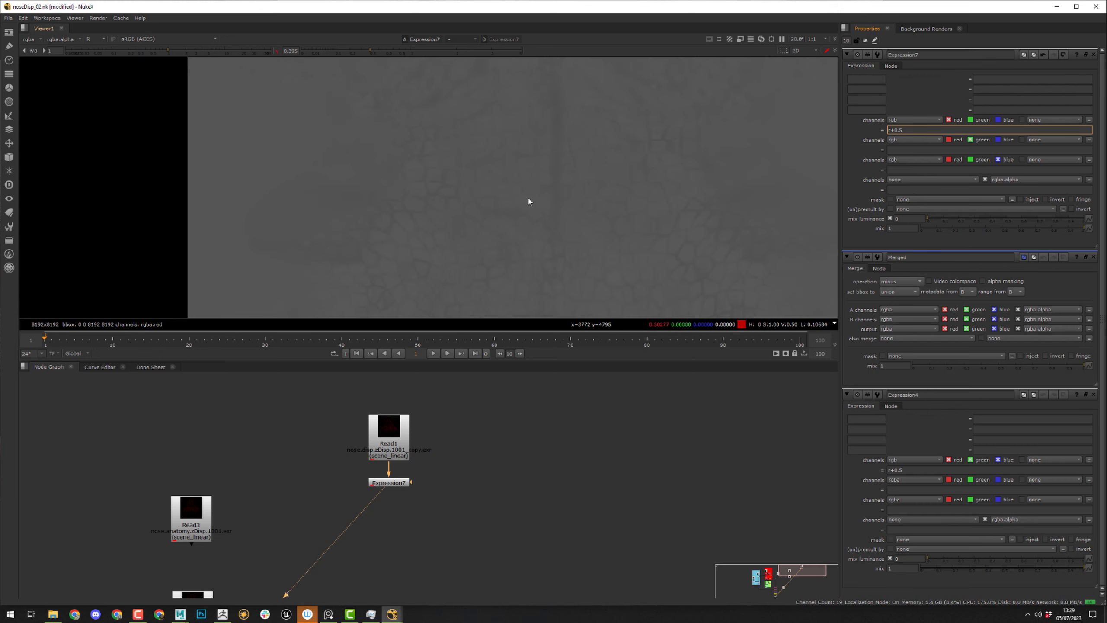
- Copy the r+0.5 expression into the green and blue channel rows of Expression7
click(914, 150)
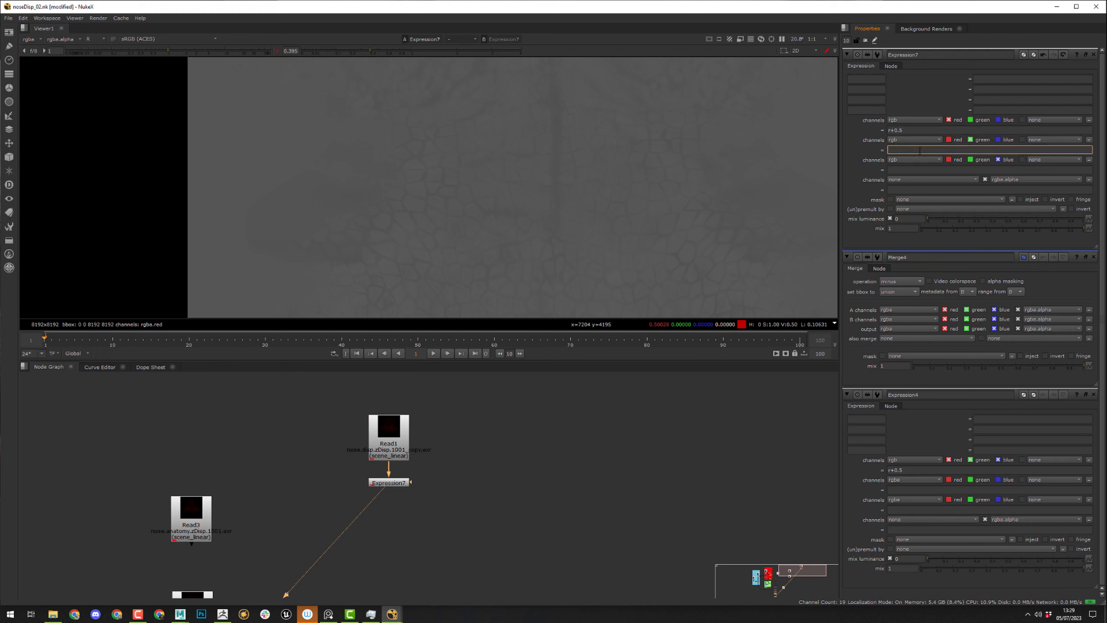
drag(912, 130, 887, 130)
key(ctrl+c)
click(914, 150)
key(ctrl+v)
click(924, 169)
key(ctrl+v)
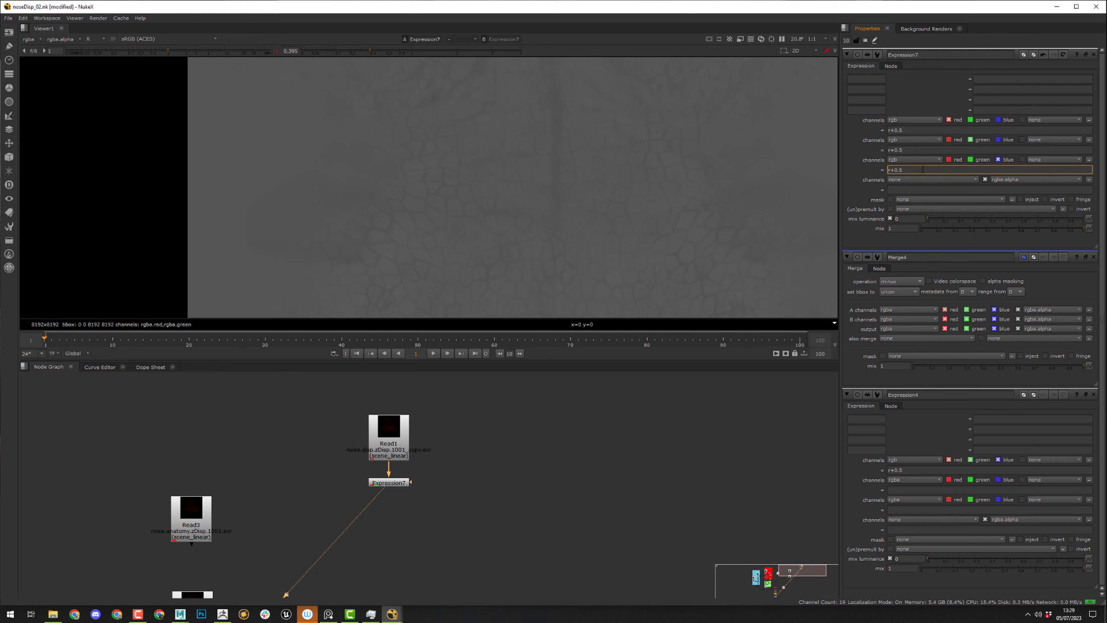
- Clear the copied expressions from the green and blue channel rows of Expression7
triple_click(923, 169)
key(BackSpace)
triple_click(907, 153)
key(BackSpace)
- Enable green and blue for Expression7's r+0.5 row, and disable green in the second row and blue in the third
click(971, 119)
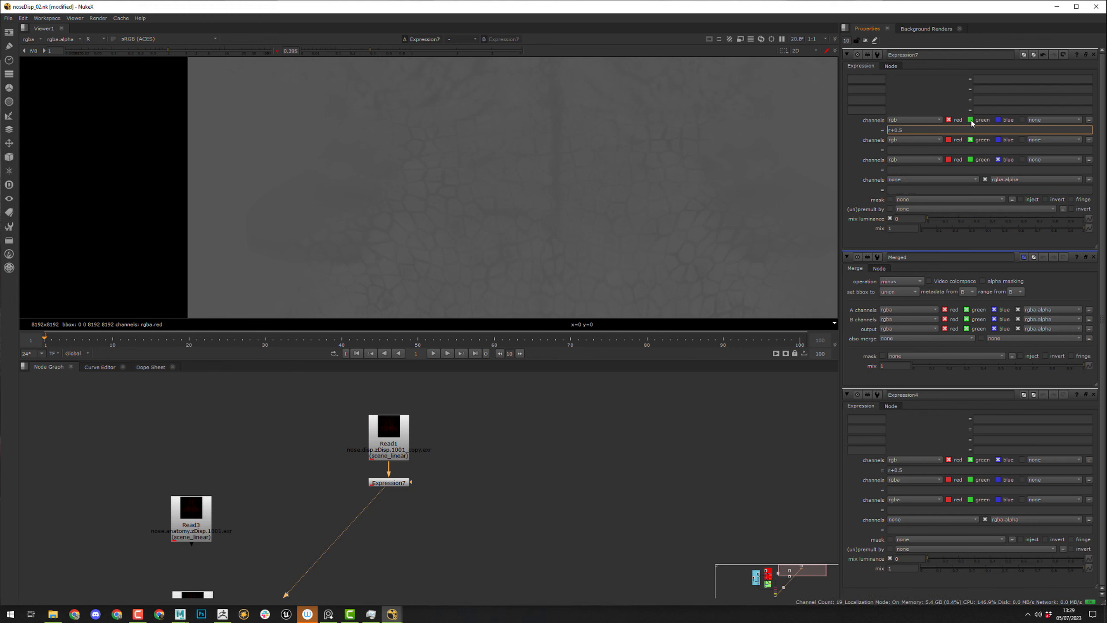
click(998, 119)
click(970, 139)
click(998, 159)
click(887, 130)
- Check the red and blue channels of the Expression7 output in the viewer and select the Expression7 node
click(396, 485)
click(394, 392)
key(r)
key(b)
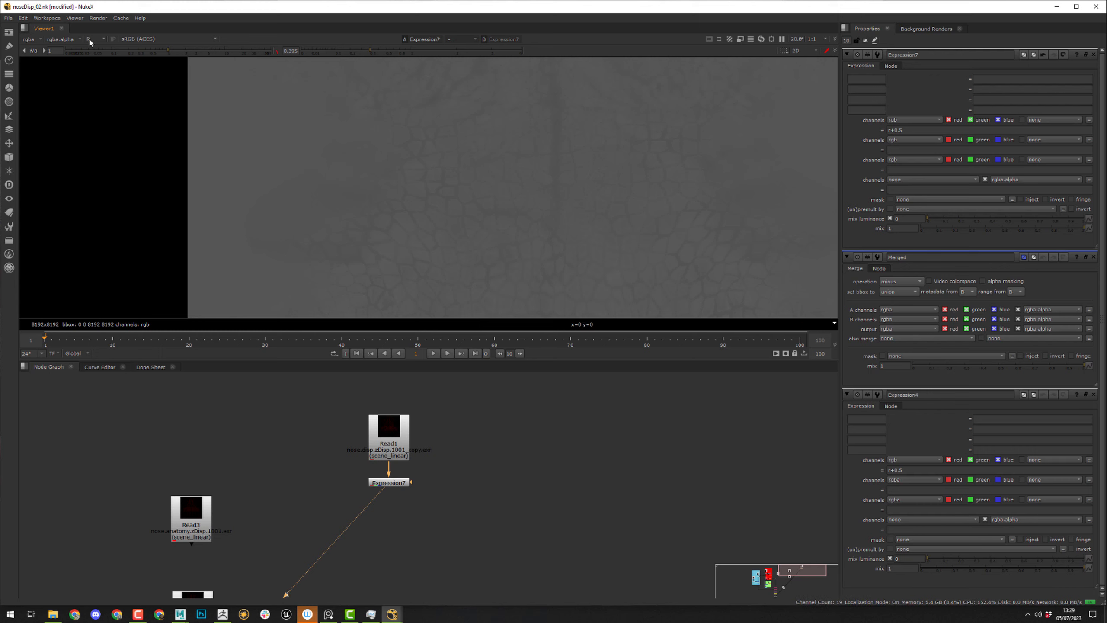
key(b)
middle_drag(478, 480, 550, 437)
click(468, 436)
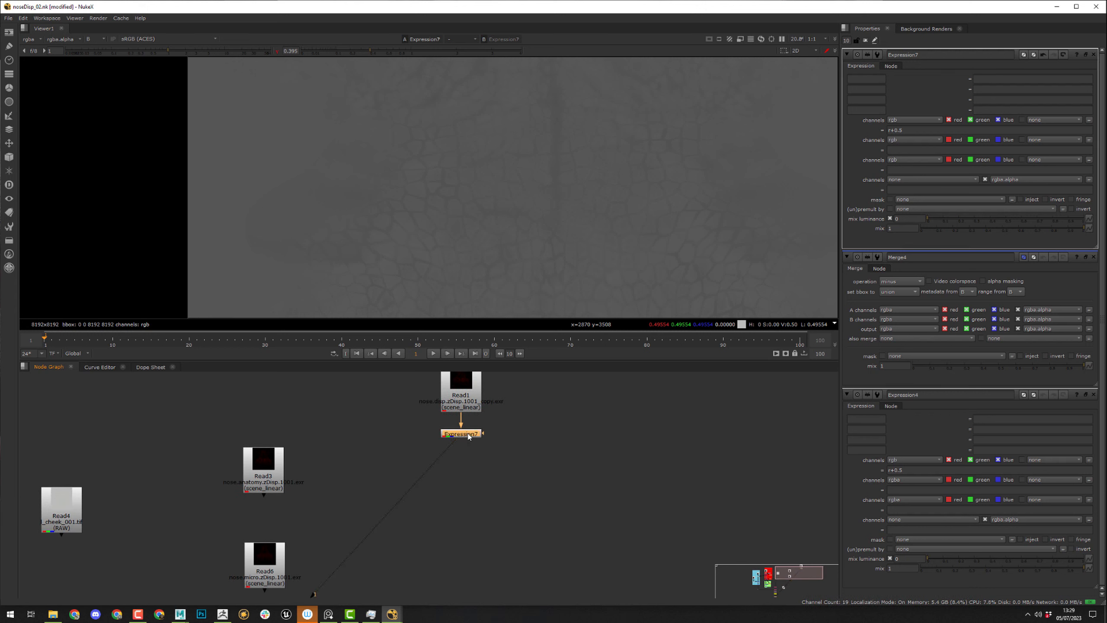
- Paste a copy of Expression7 below the nose anatomy Read3 node and line the two nodes up
key(ctrl+c)
click(261, 474)
key(ctrl+v)
drag(274, 505, 270, 479)
drag(302, 521, 275, 425)
- Merge the Expression7 and Expression8 outputs with a Merge node placed below Expression7, set to the minus operation
click(425, 472)
click(469, 435)
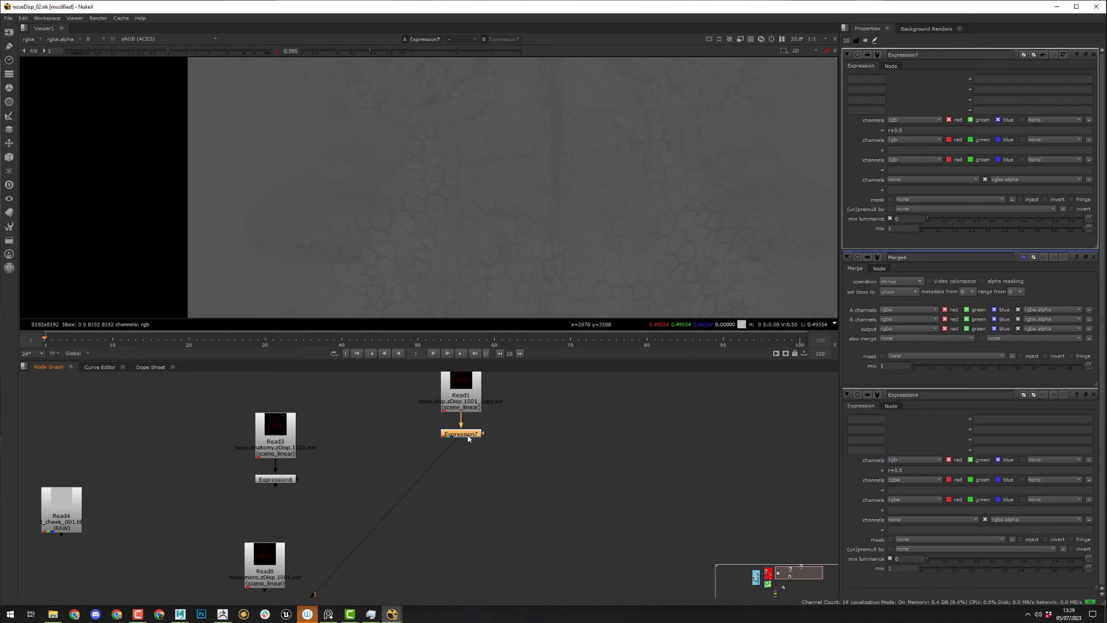
key(m)
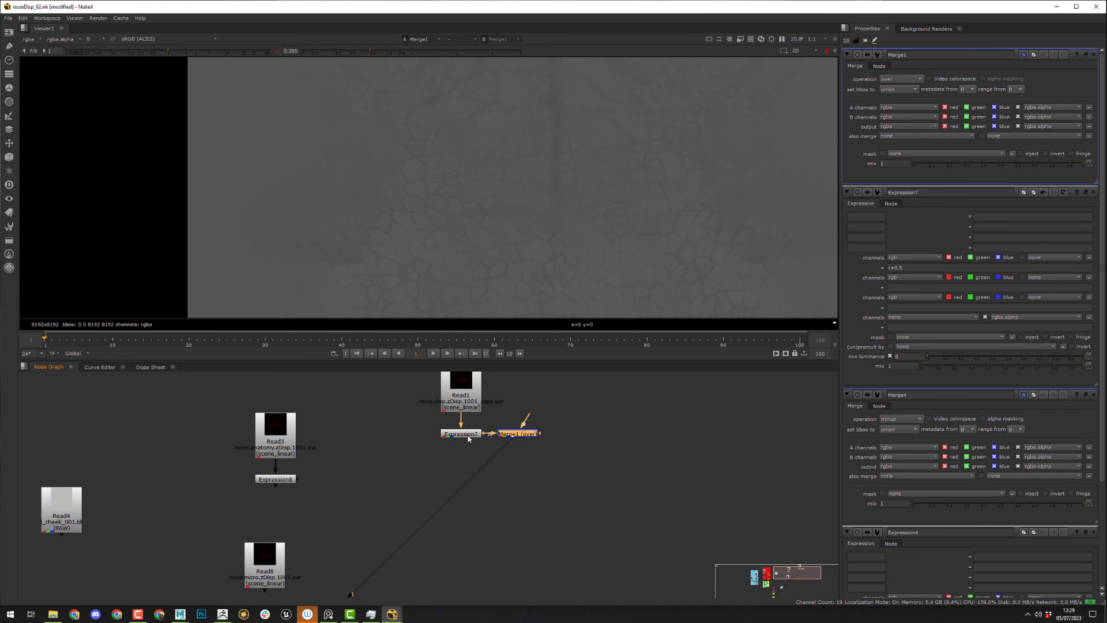
drag(521, 445, 279, 478)
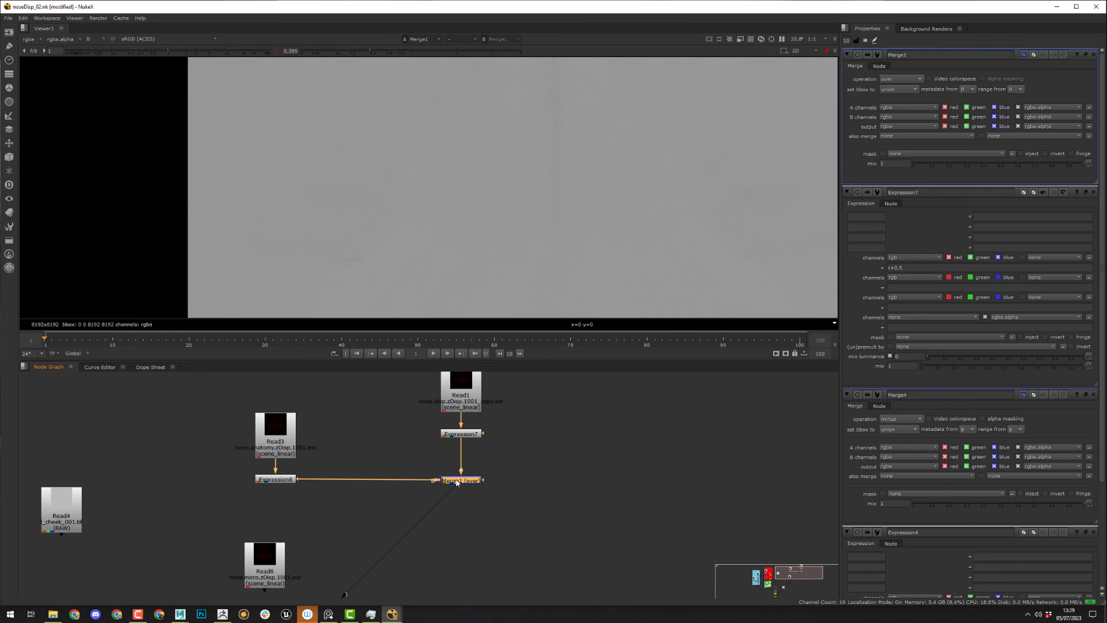
click(906, 78)
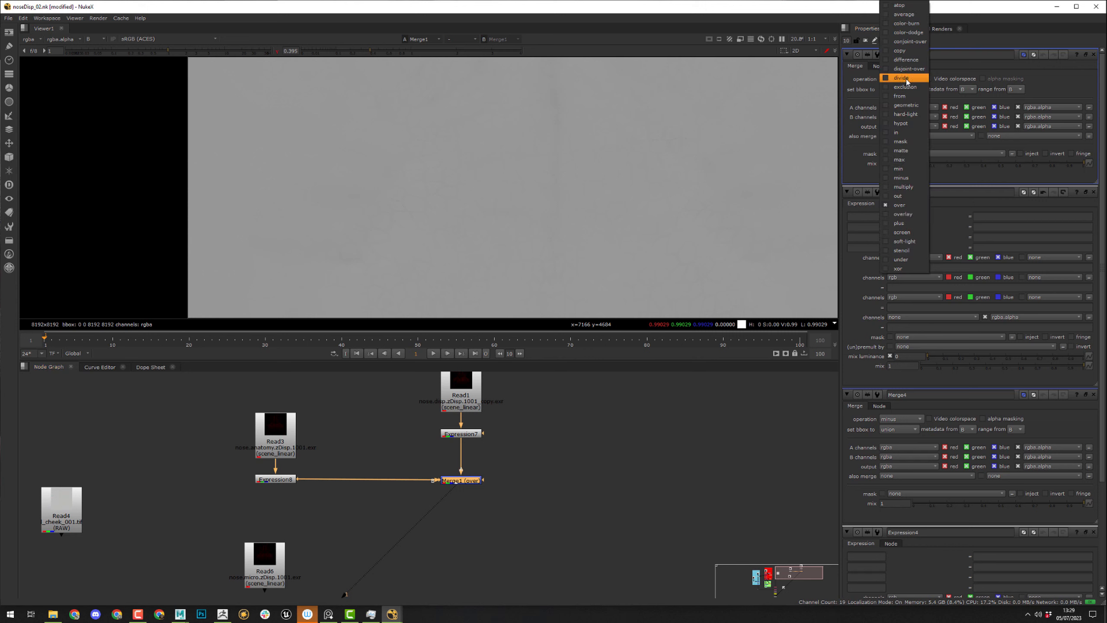
click(901, 178)
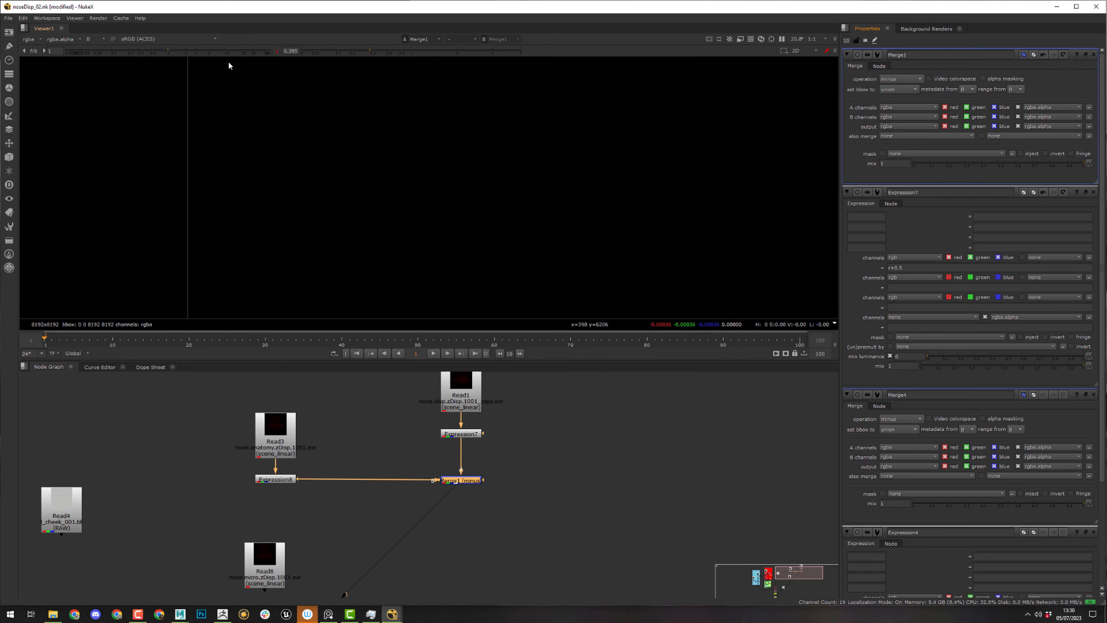
- Reset the viewer gamma to 1, raise the viewer gain to 17, and inspect the Read1 and minus merge outputs
click(278, 52)
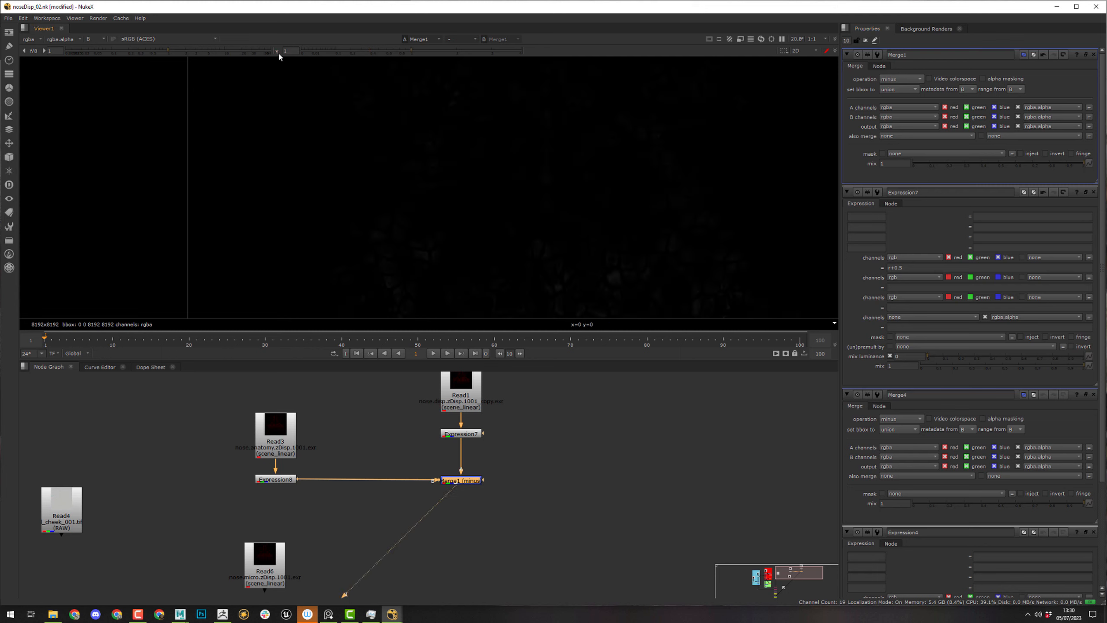
click(147, 50)
drag(147, 51, 238, 69)
click(462, 411)
key(1)
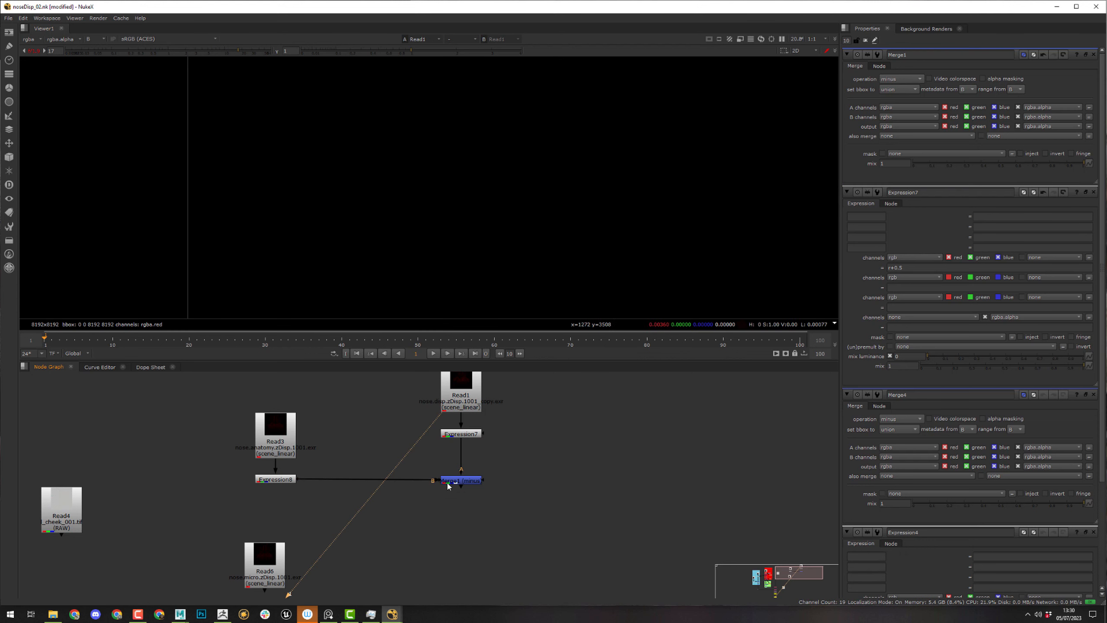
click(465, 479)
key(1)
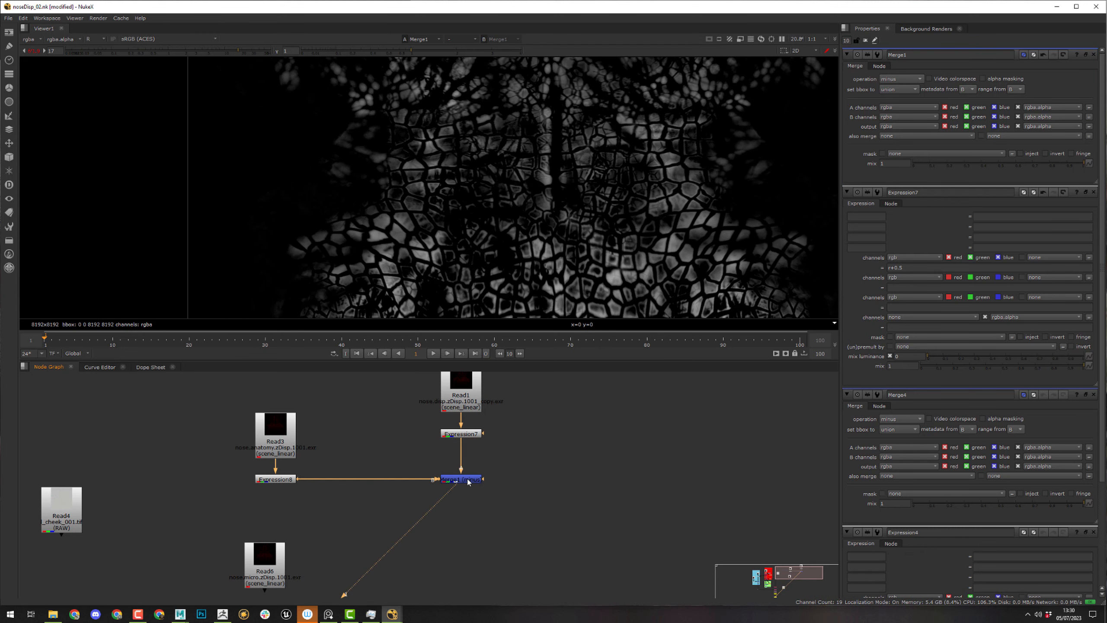
- Paste another copy of the r+0.5 Expression node below the minus merge and reset the viewer gain to 1
middle_drag(513, 472, 486, 461)
click(258, 466)
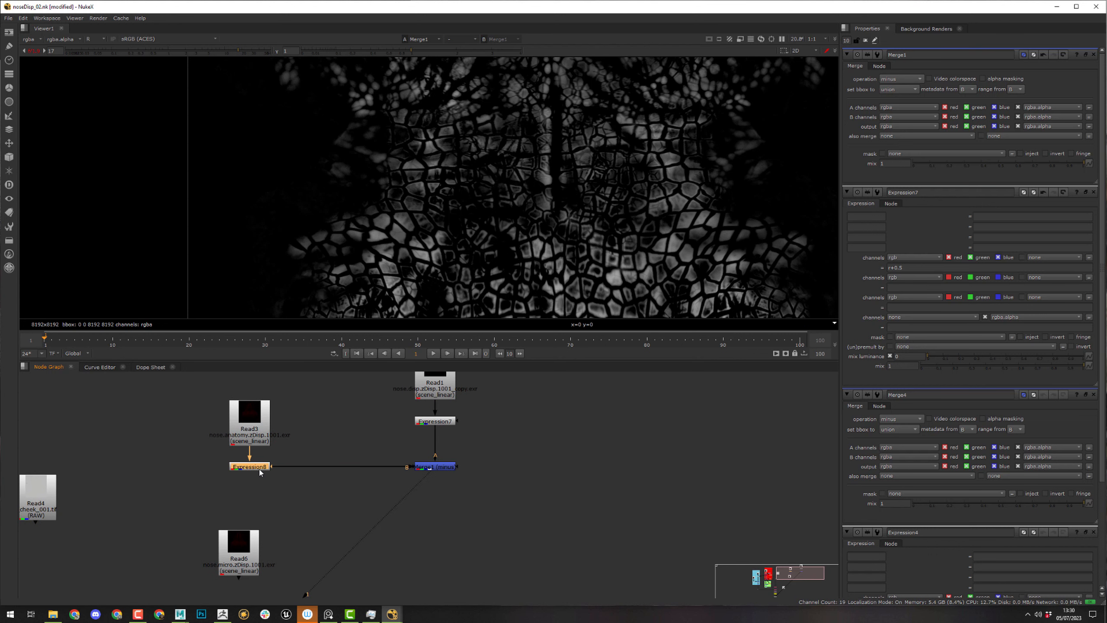
click(435, 469)
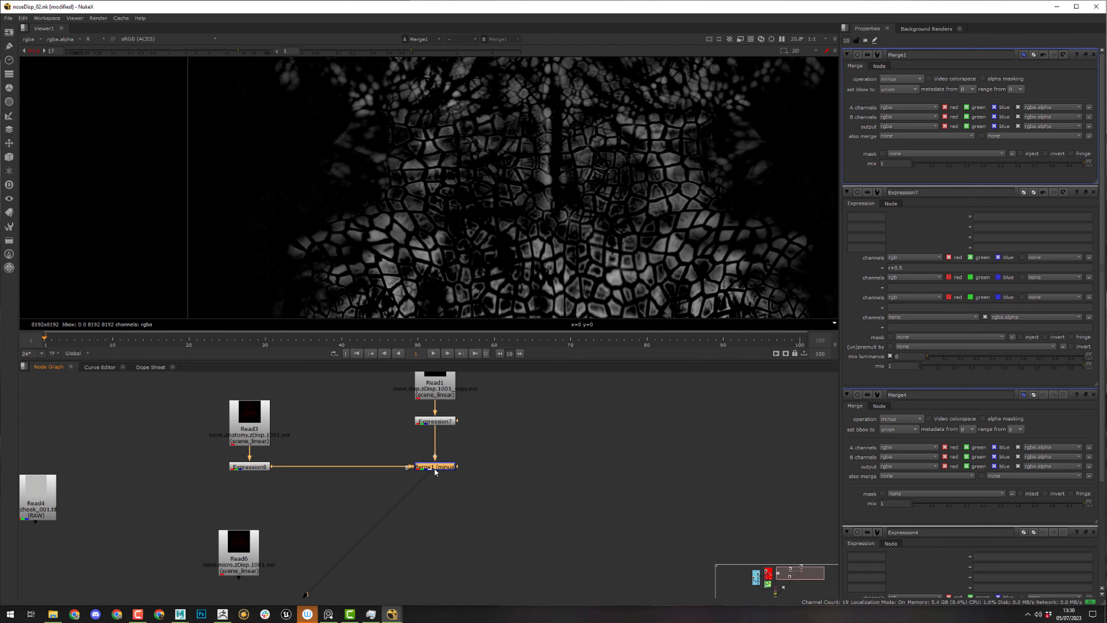
key(ctrl+v)
drag(446, 479, 448, 499)
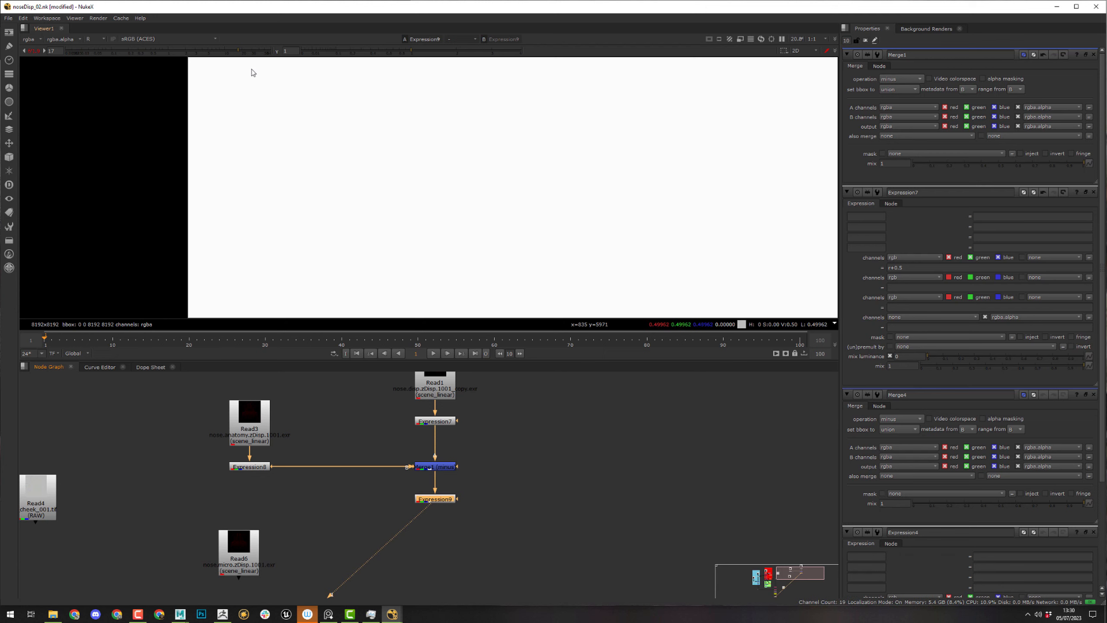
click(34, 50)
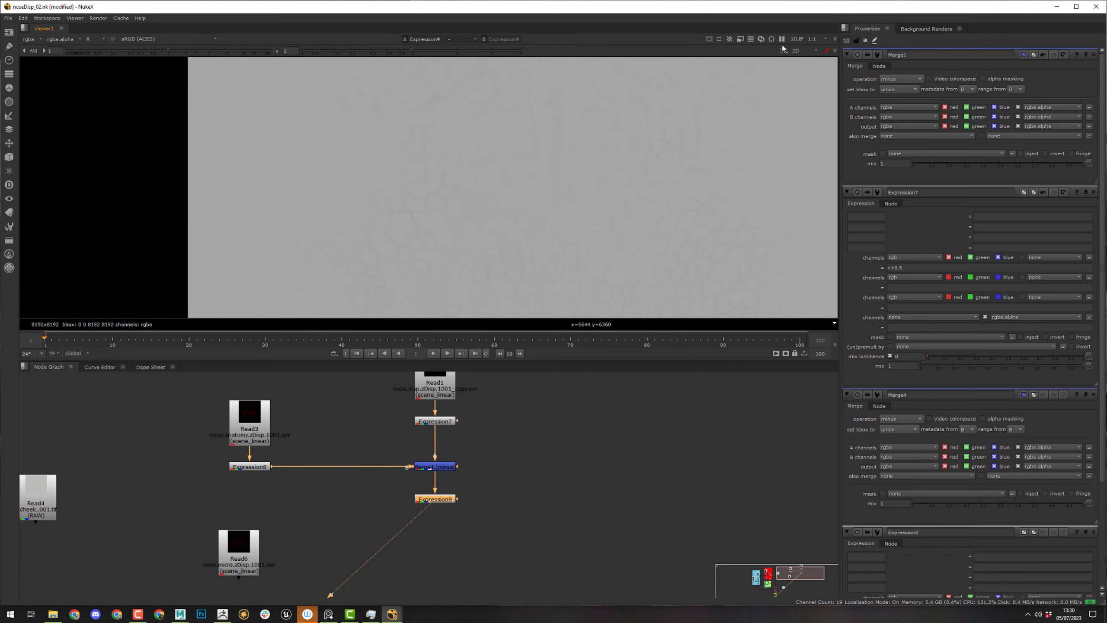
- Add a Grade node after Expression9 and space the nodes out below the minus merge
middle_drag(527, 291, 376, 106)
middle_drag(516, 507, 477, 497)
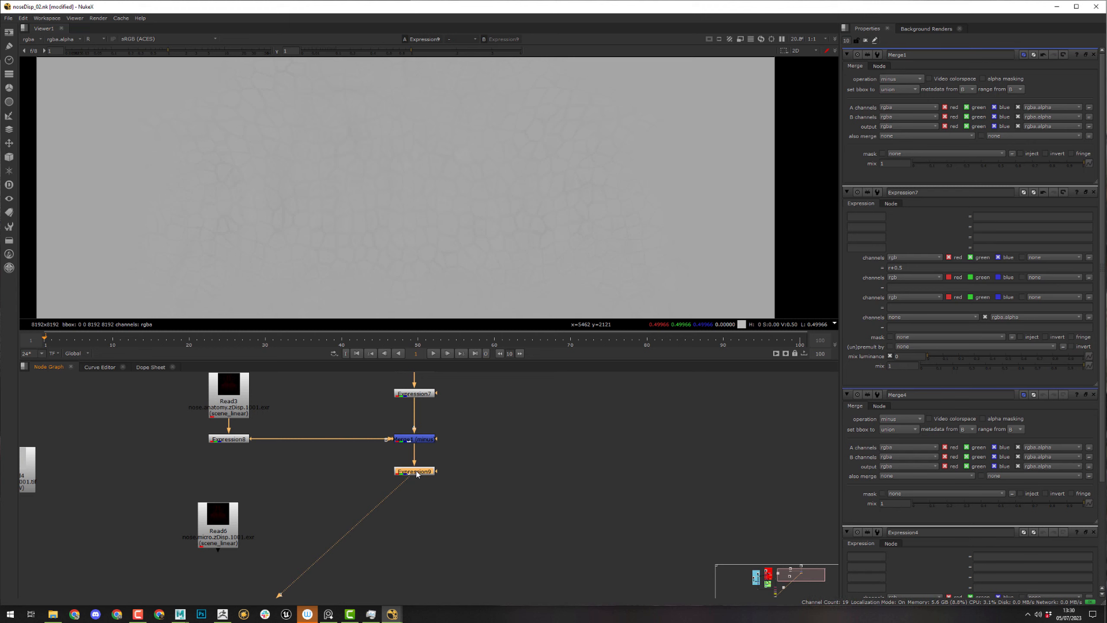
scroll(413, 189, up, 3)
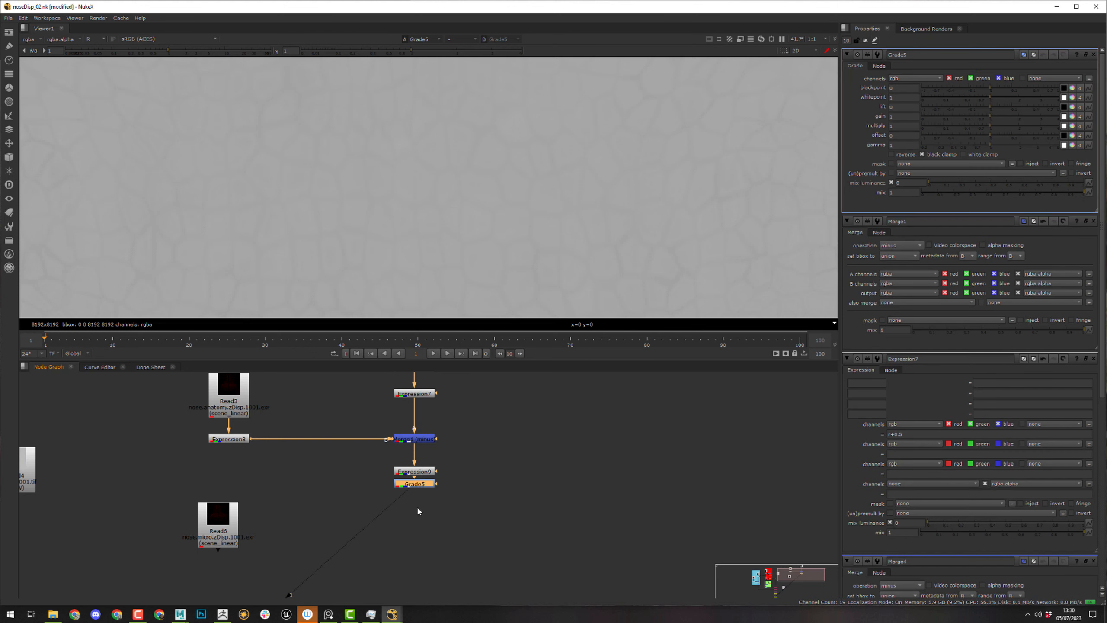
key(g)
mouse_move(416, 470)
mouse_down()
mouse_move(418, 456)
mouse_move(423, 488)
mouse_up()
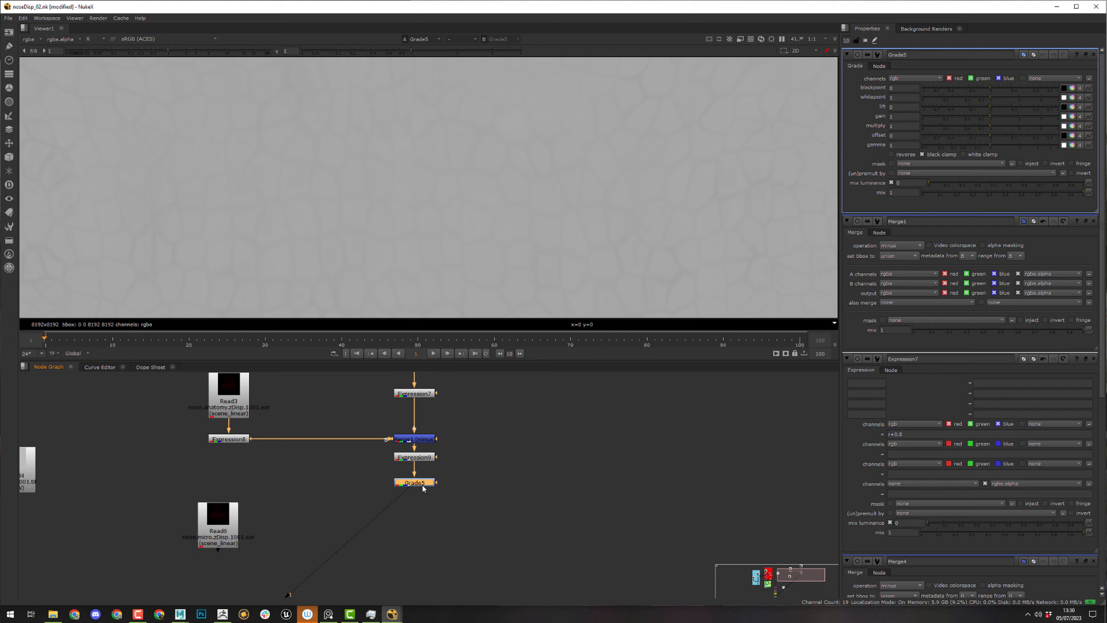
- Set the Grade node's lift to -1 and gain to 2, and check the skin detail in the viewer
click(908, 107)
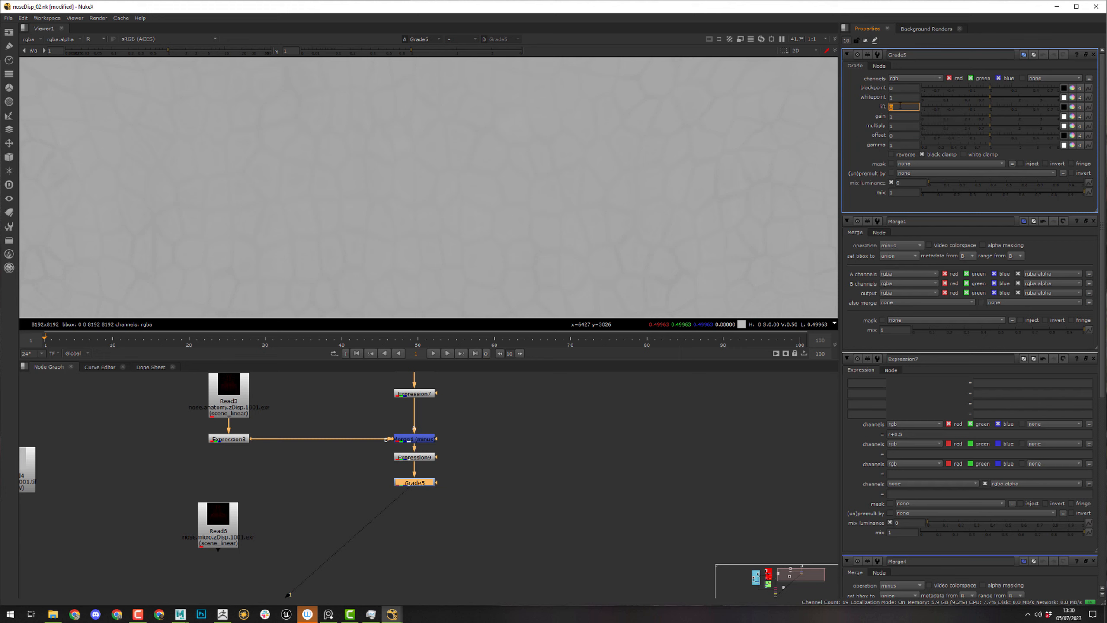
text(-1)
key(Return)
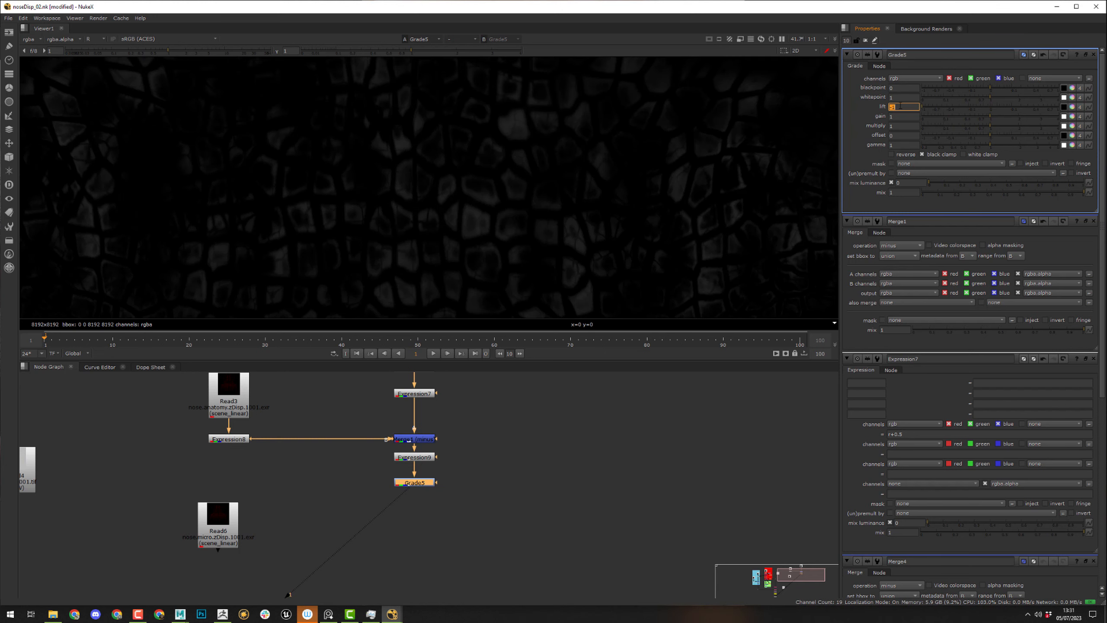
click(903, 116)
key(Return)
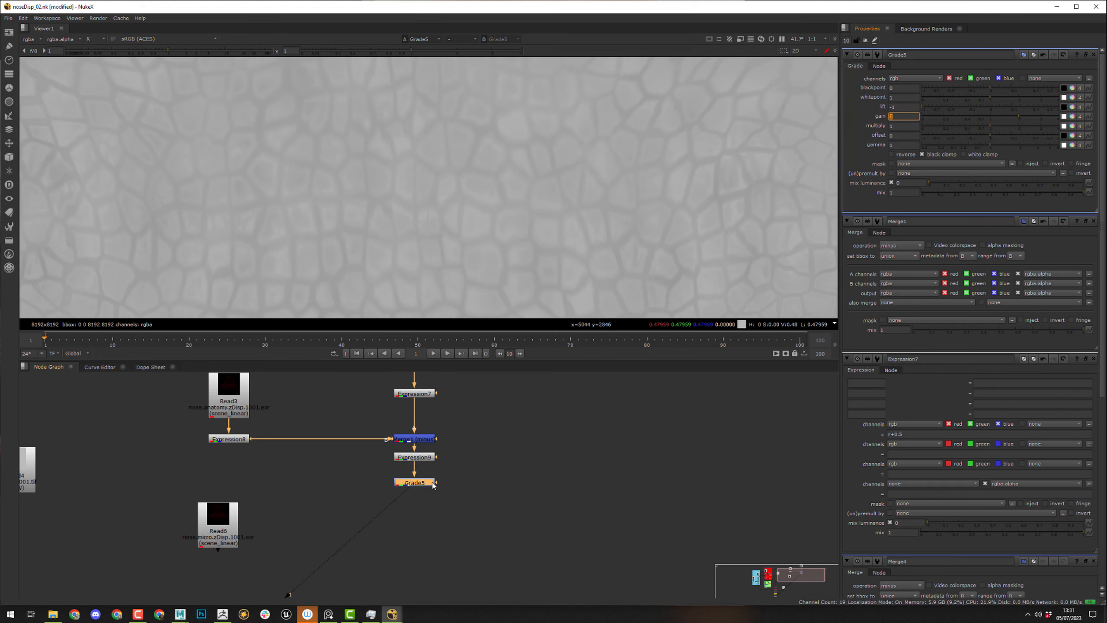
scroll(426, 174, down, 3)
scroll(427, 172, up, 2)
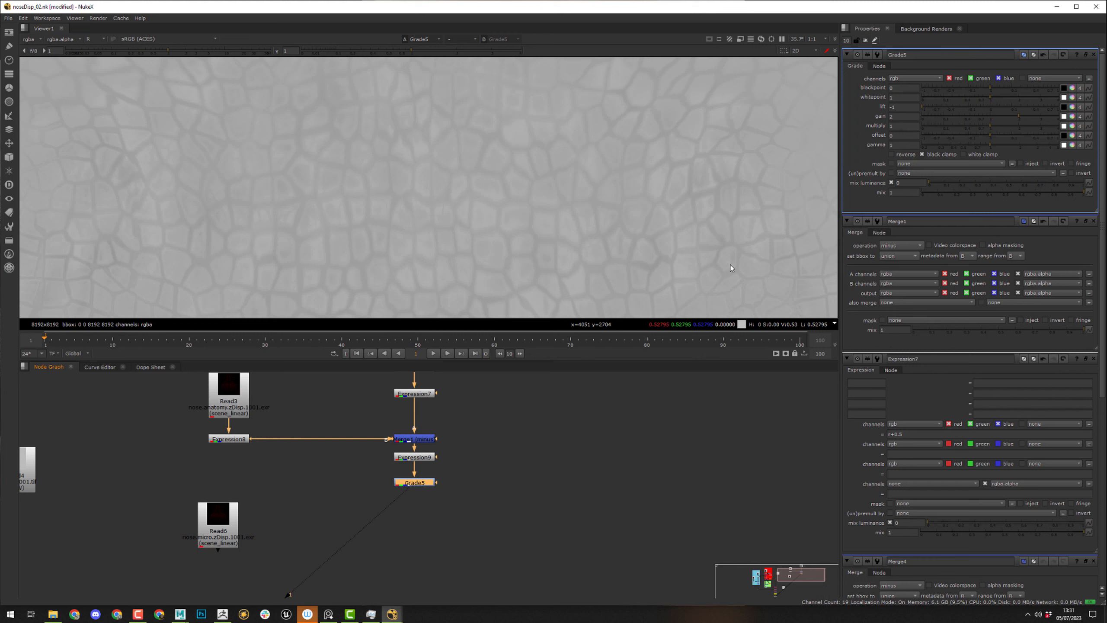
- Set the Grade node's lift to -2.5 and gain to 3.5
click(899, 107)
key(Tab)
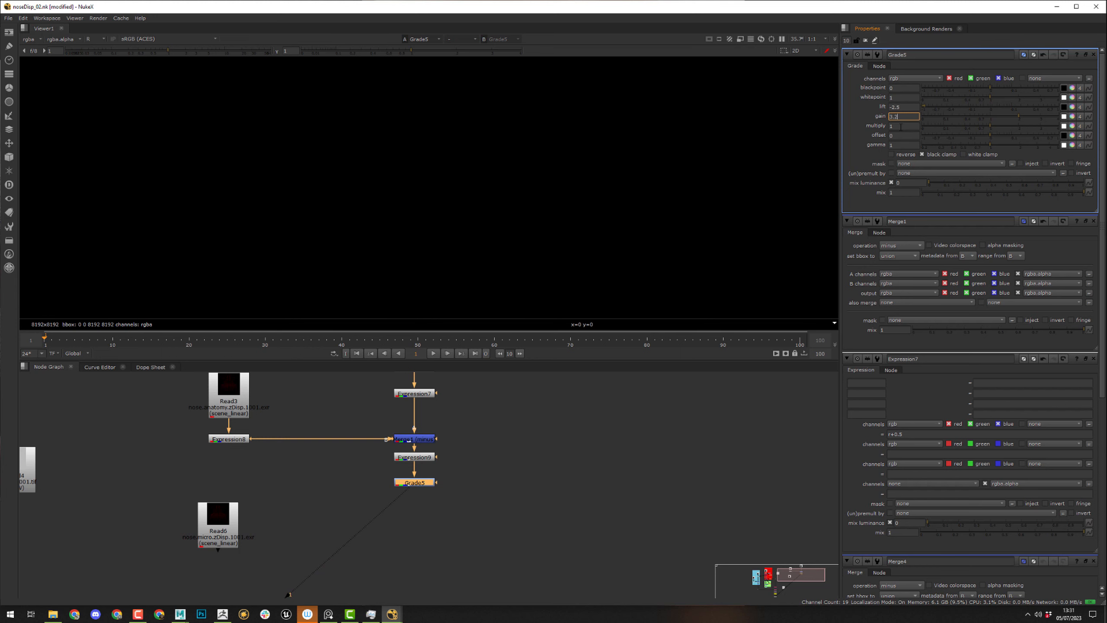
text(3.5)
key(Return)
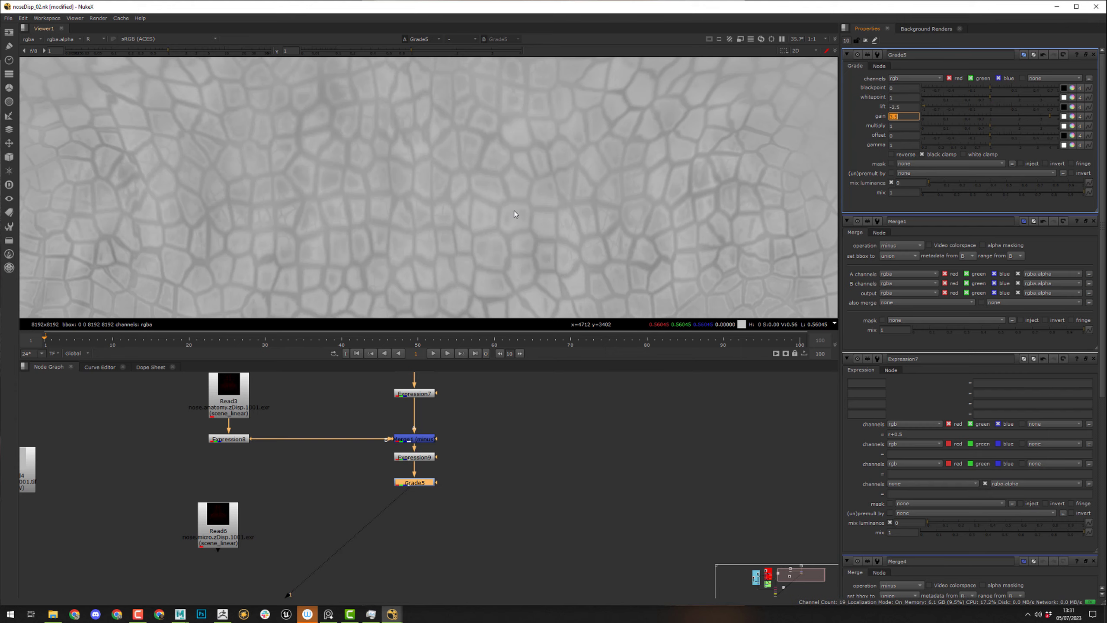
scroll(451, 185, down, 2)
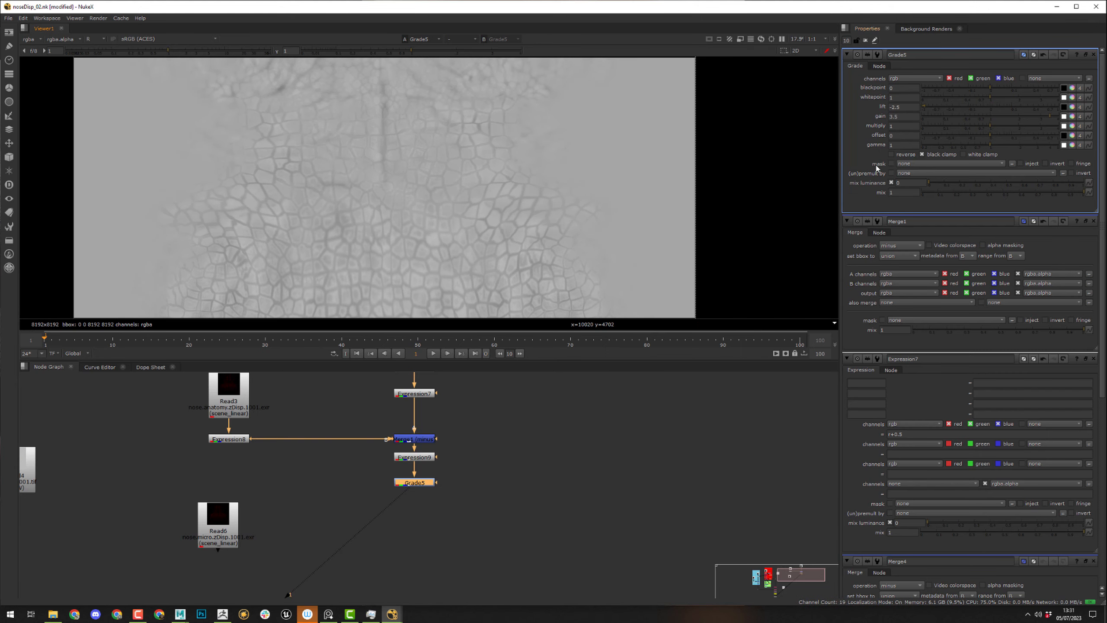
- Examine the graded skin cell detail up close in the viewer and review the node chain from Read1 to Grade5
middle_drag(453, 469, 556, 457)
middle_drag(304, 492, 281, 525)
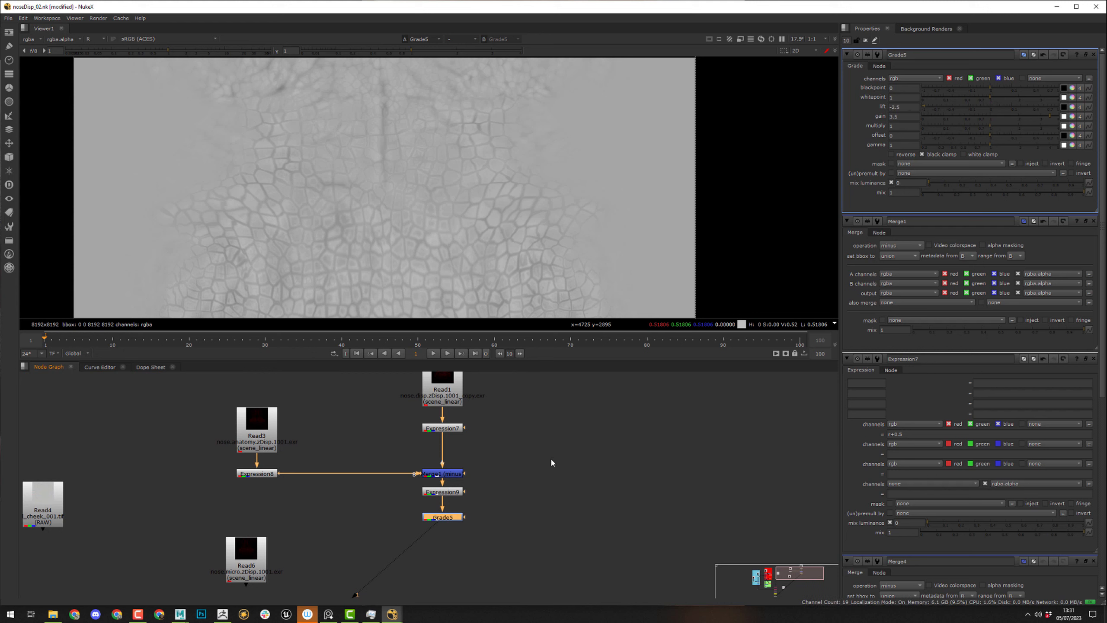
mouse_move(532, 500)
middle_down()
mouse_move(515, 486)
mouse_move(513, 504)
middle_up()
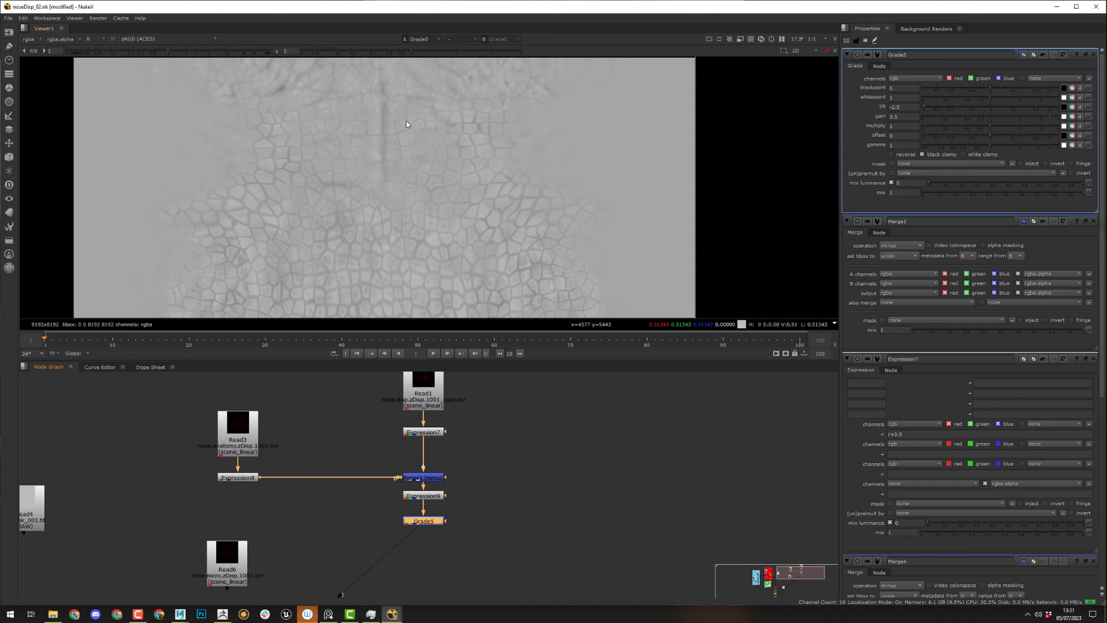
scroll(386, 128, up, 5)
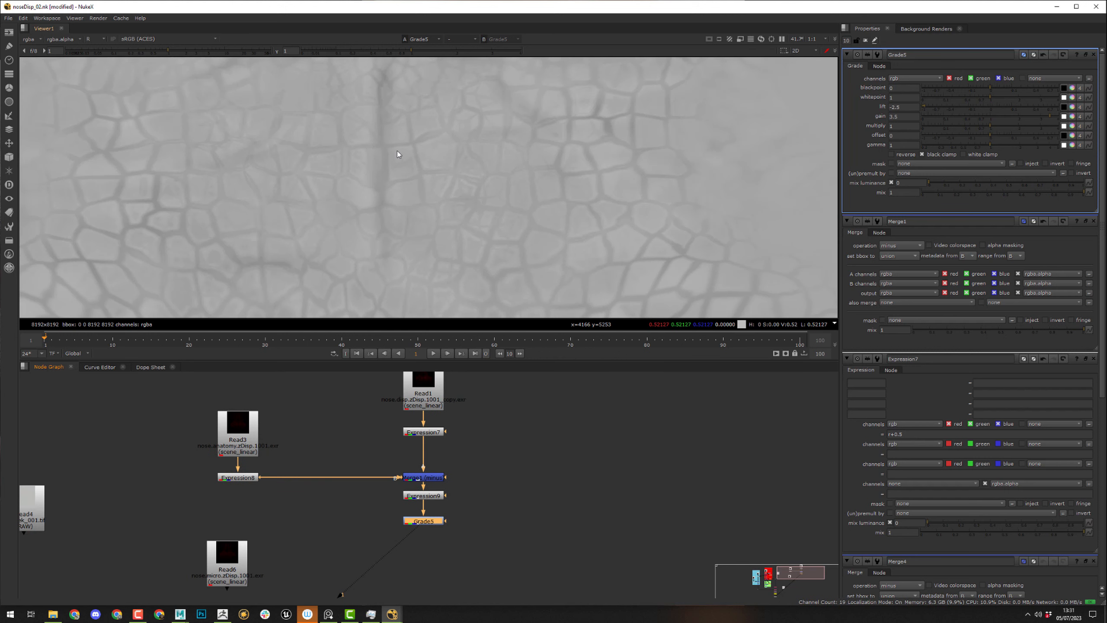
scroll(358, 130, up, 4)
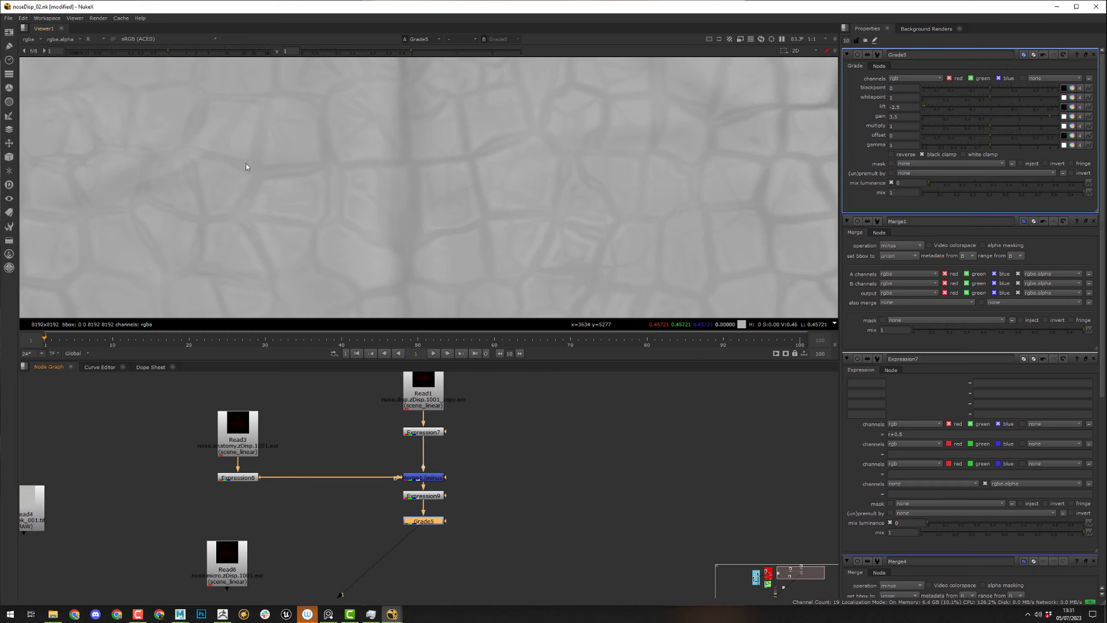
scroll(473, 230, up, 1)
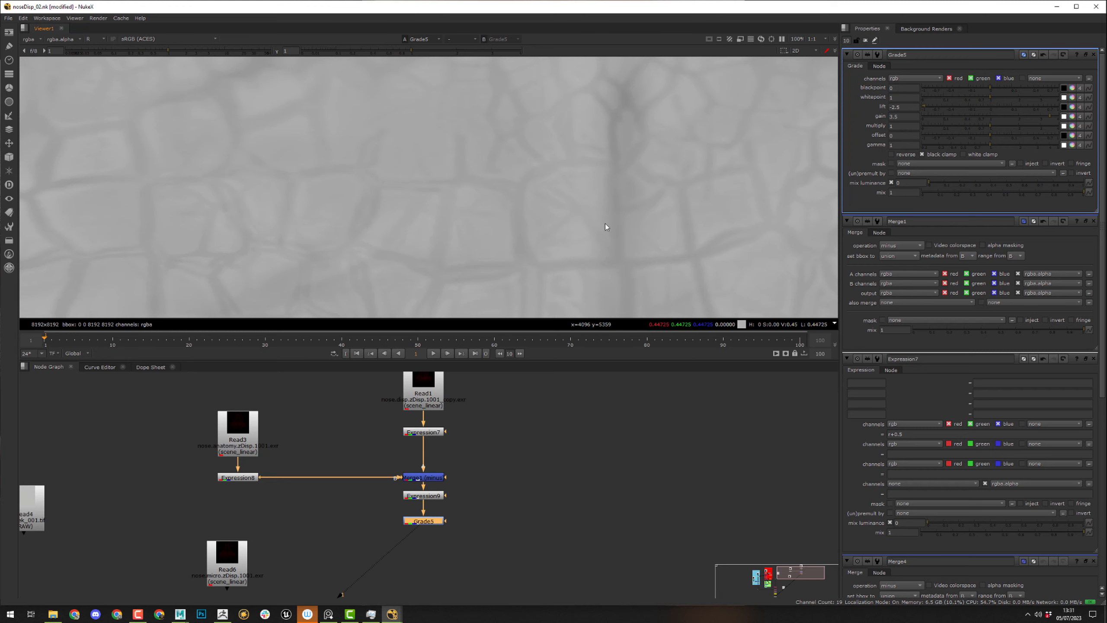
middle_drag(602, 228, 364, 106)
middle_drag(488, 549, 425, 442)
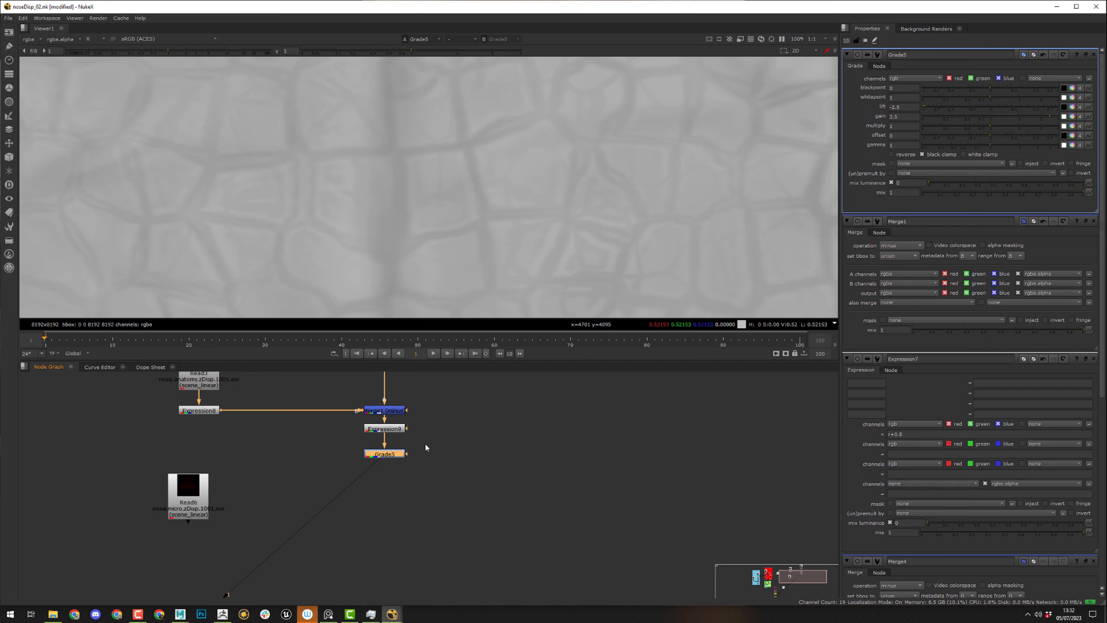
middle_drag(432, 461, 424, 528)
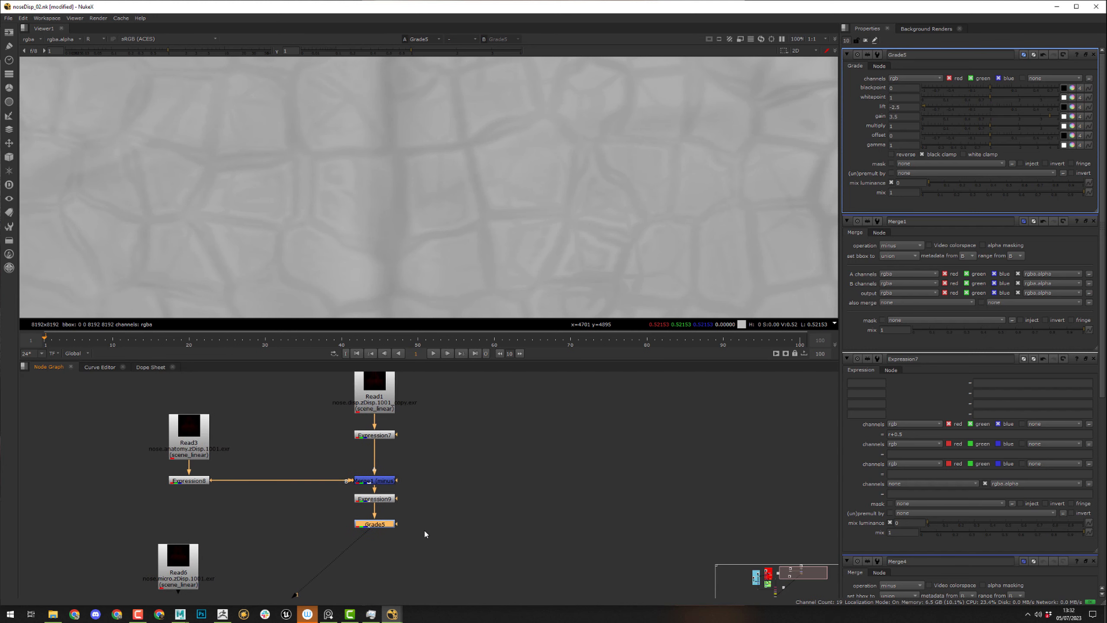
scroll(431, 149, down, 2)
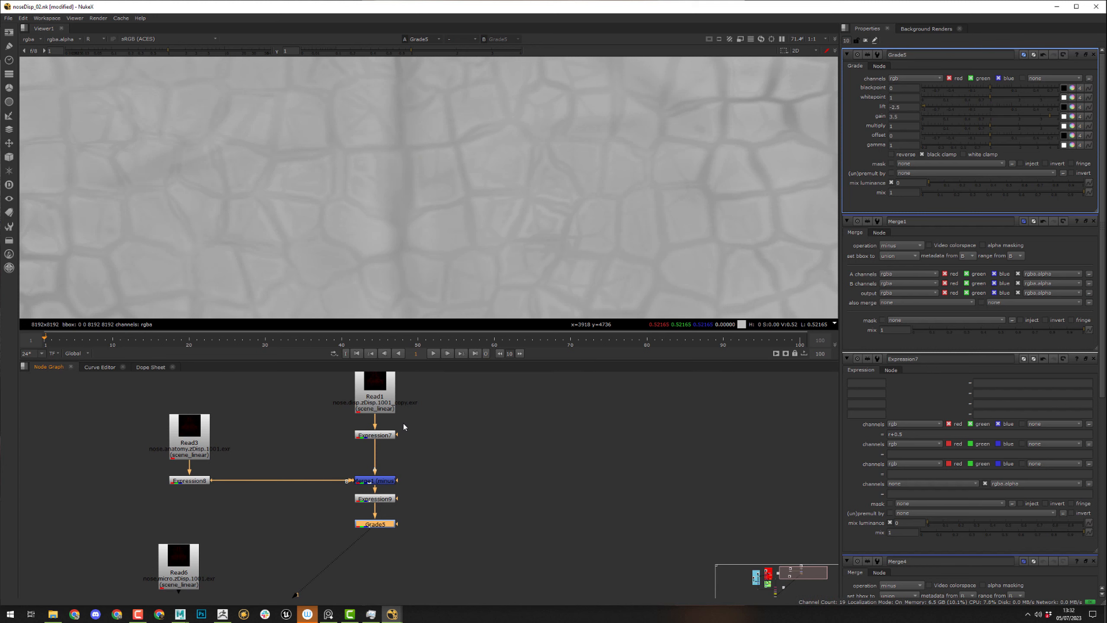
middle_drag(424, 390, 397, 449)
click(331, 446)
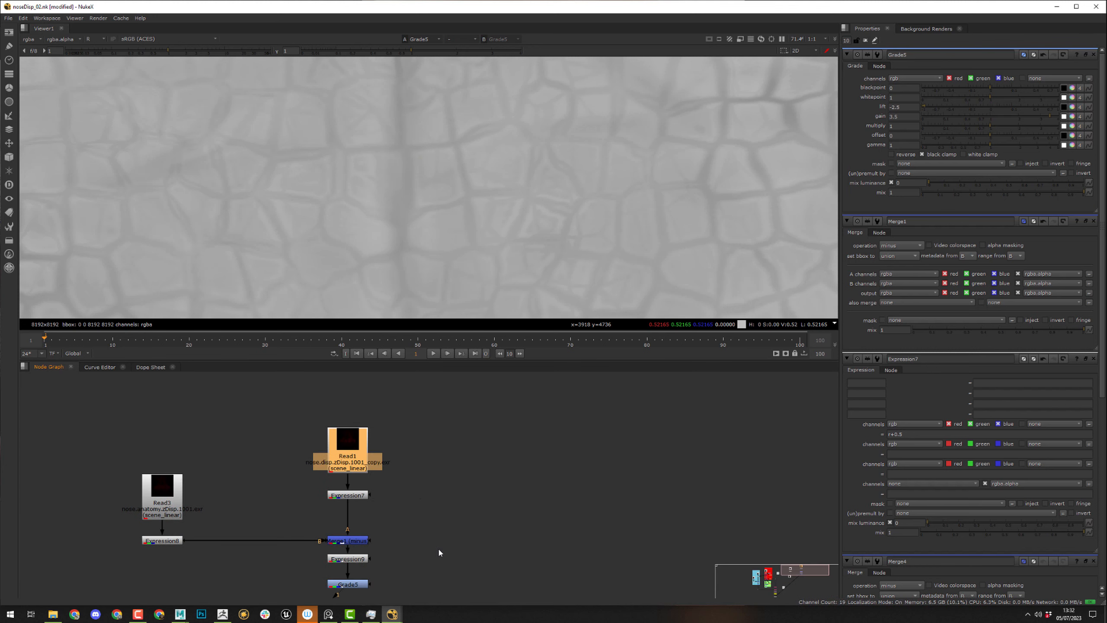
middle_drag(438, 540, 418, 421)
middle_drag(246, 145, 282, 222)
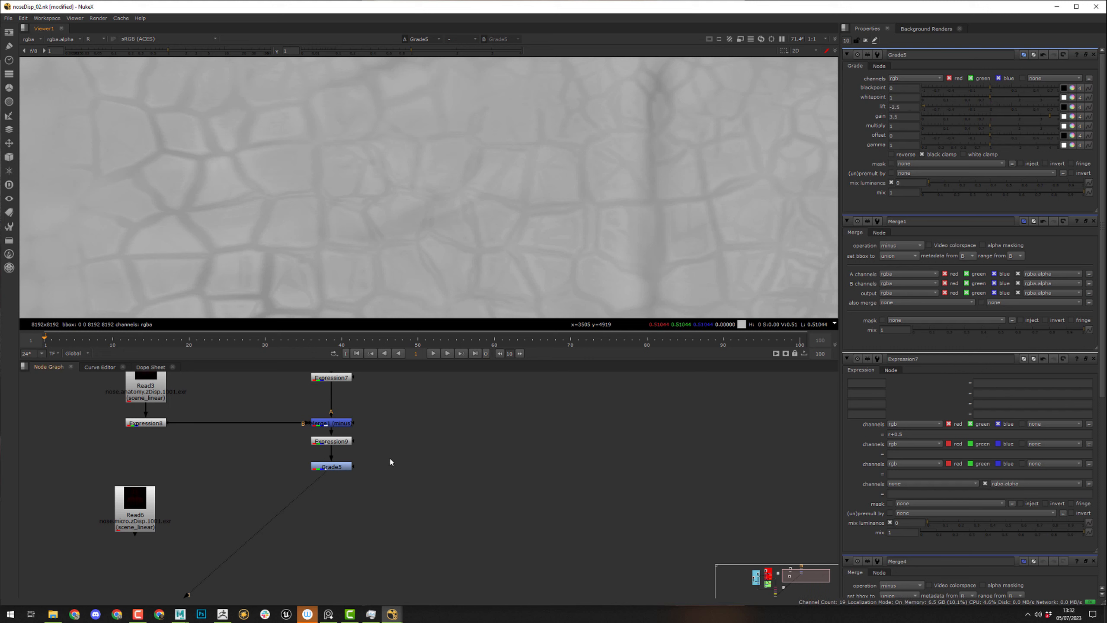
- Add a Blur node after Grade5
scroll(392, 454, up, 4)
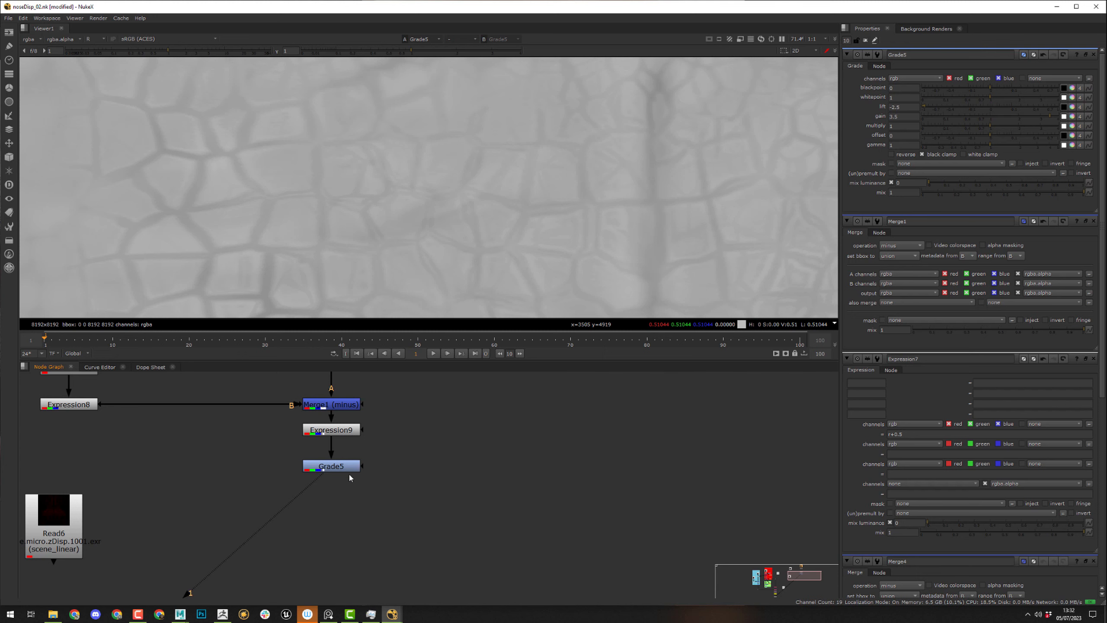
click(350, 472)
middle_drag(417, 462, 529, 522)
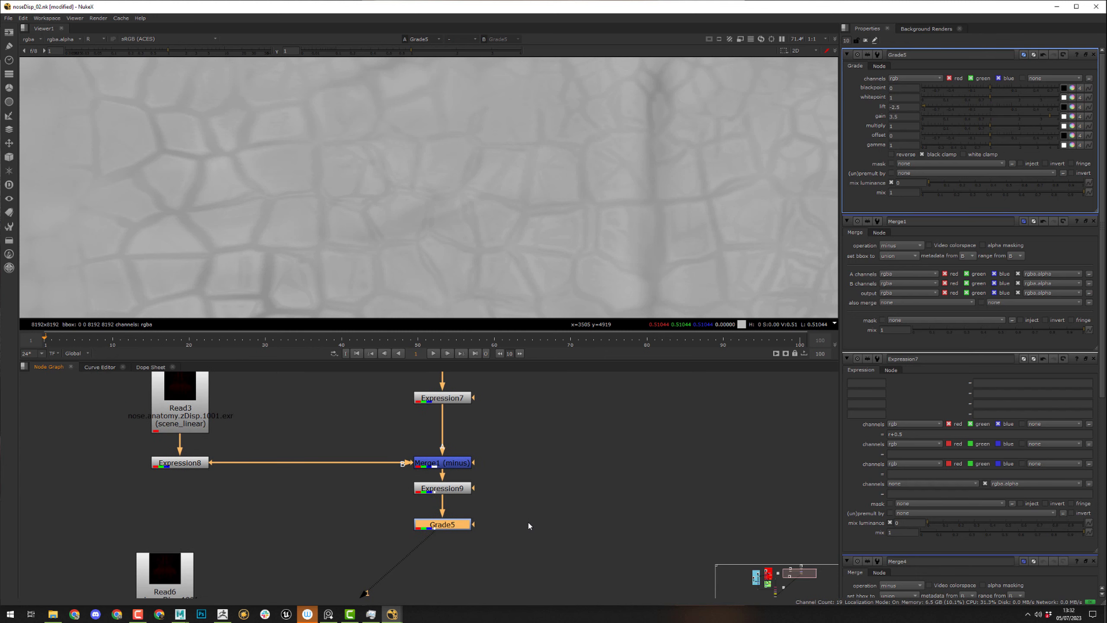
key(b)
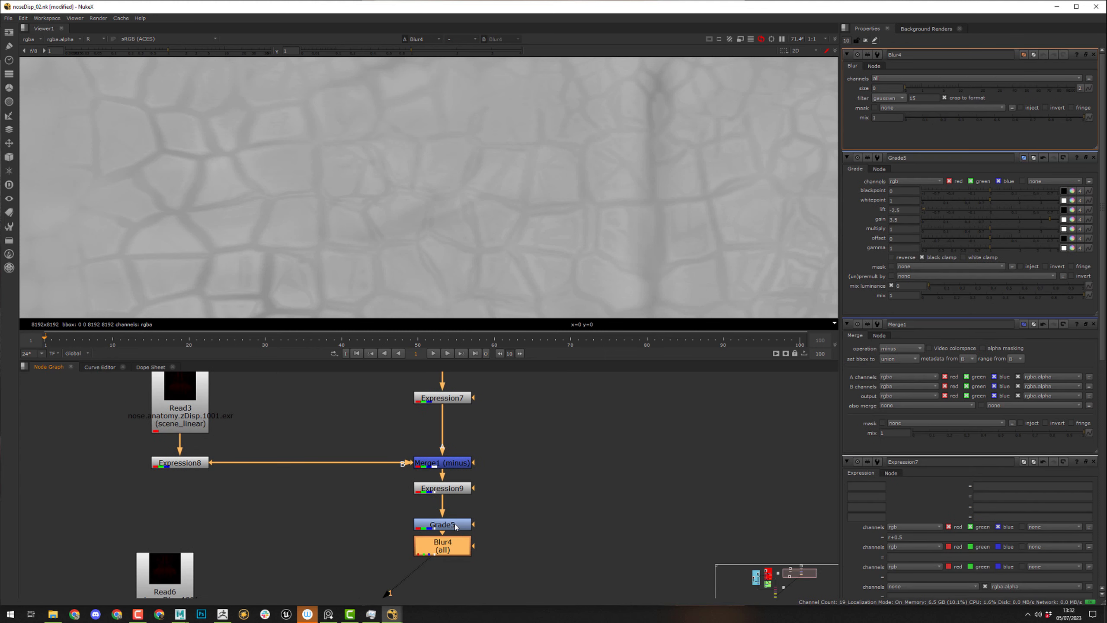
- Offset the Blur4 node to the side below Grade5 and add a Merge node beside it
drag(450, 546, 449, 585)
middle_drag(477, 532, 414, 452)
drag(377, 504, 453, 522)
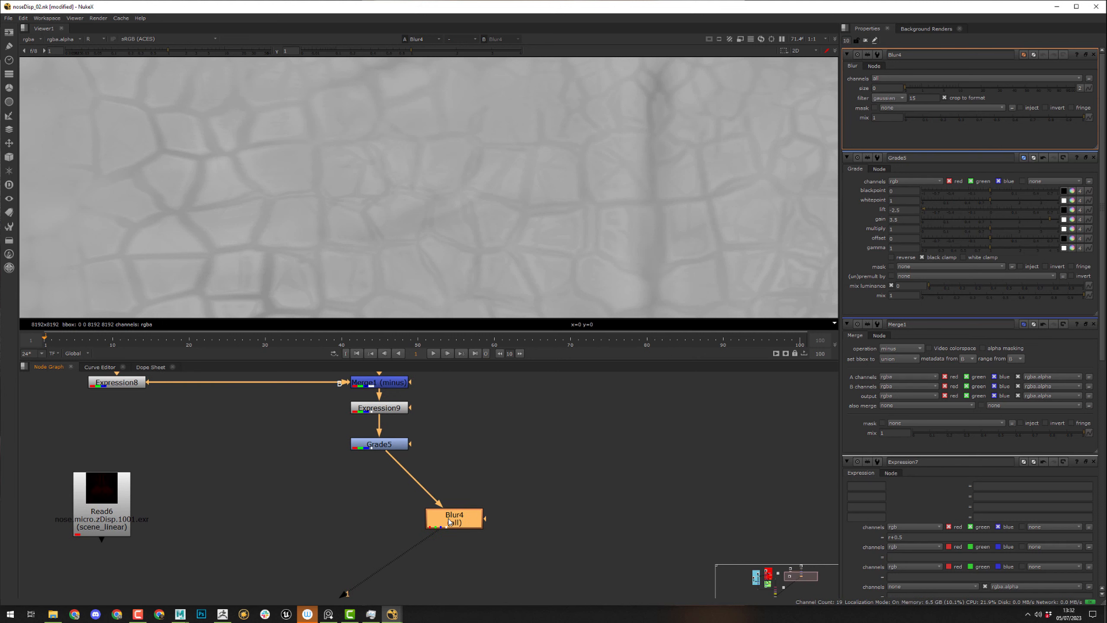
click(364, 504)
key(m)
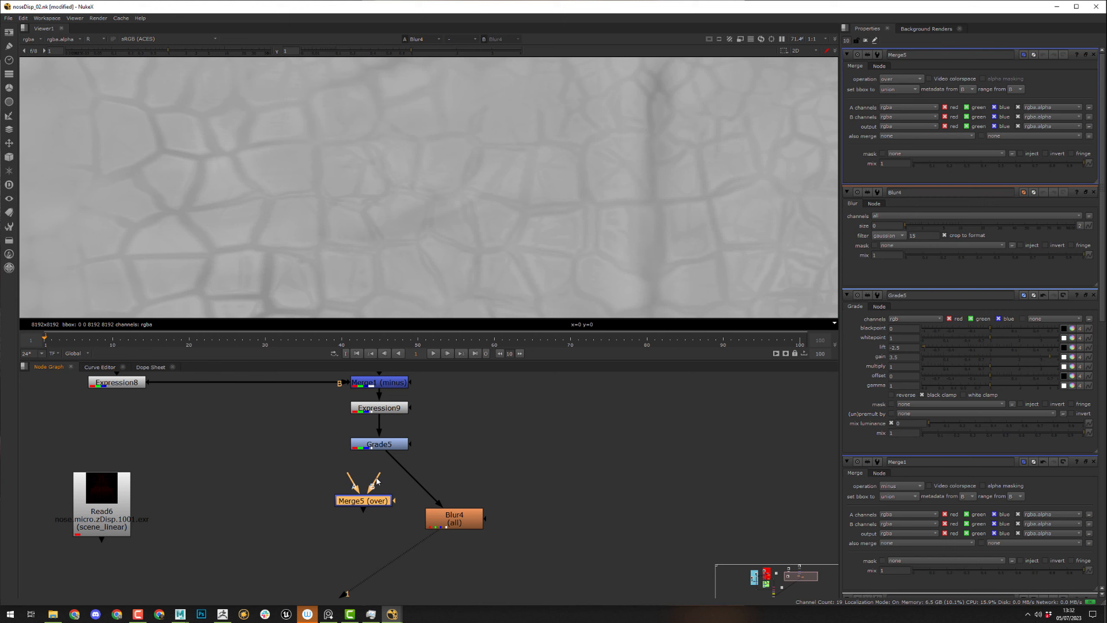
- Examine how Grade1, Blur1 and the minus merge are wired in the existing green bump group
middle_drag(185, 489, 409, 418)
scroll(188, 496, down, 1)
middle_drag(331, 516, 409, 406)
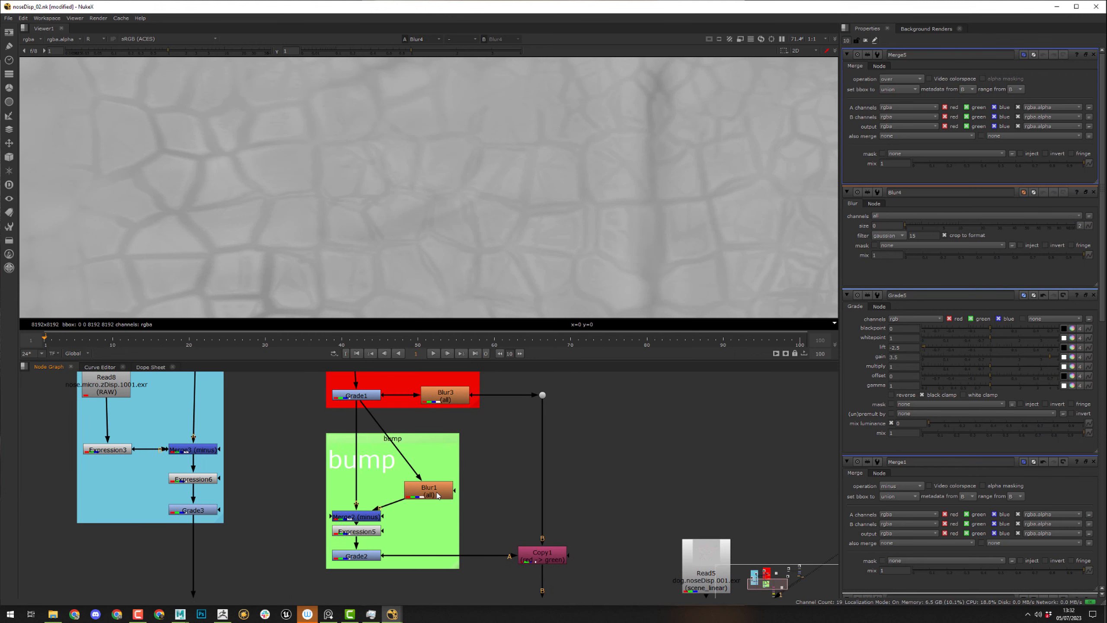
scroll(436, 495, up, 2)
middle_drag(666, 472, 175, 479)
middle_drag(632, 447, 213, 529)
middle_drag(526, 466, 504, 600)
- Connect Merge5's A input to Grade5 and its B input to Blur4, place it below them and view it
drag(362, 479, 386, 442)
drag(385, 506, 402, 574)
middle_drag(402, 550, 371, 513)
drag(369, 512, 440, 488)
drag(380, 539, 380, 547)
key(1)
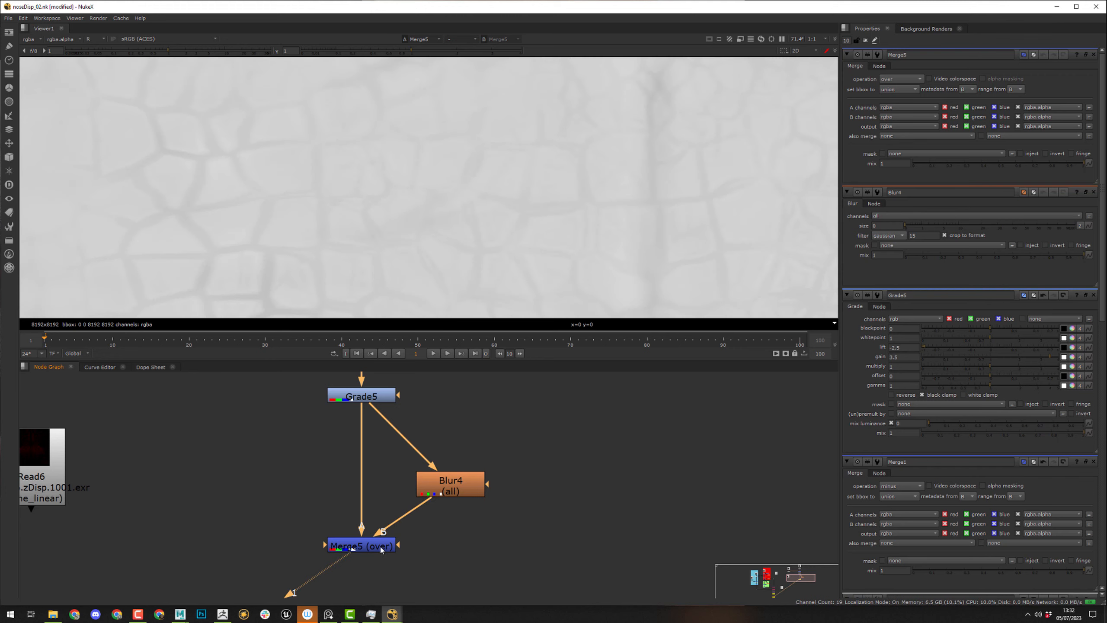
click(909, 81)
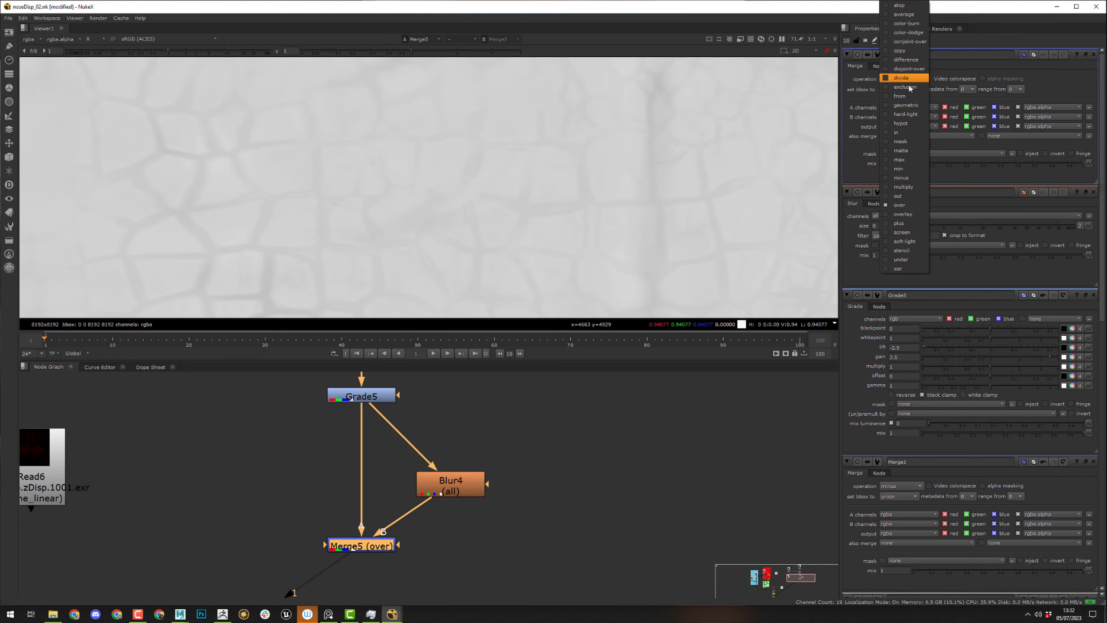
click(901, 177)
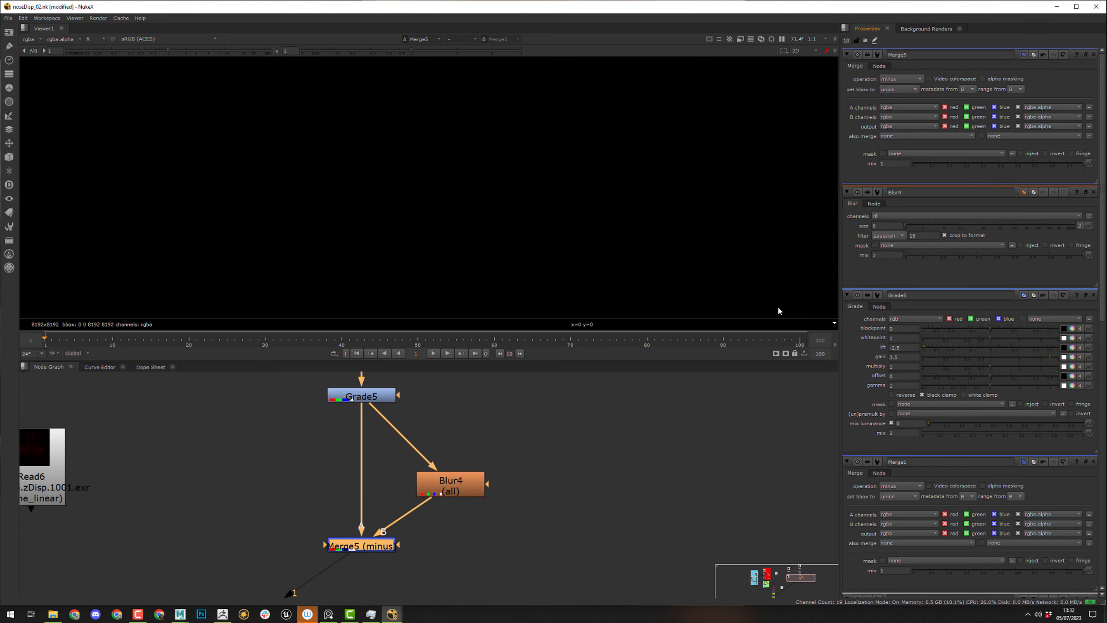
click(461, 491)
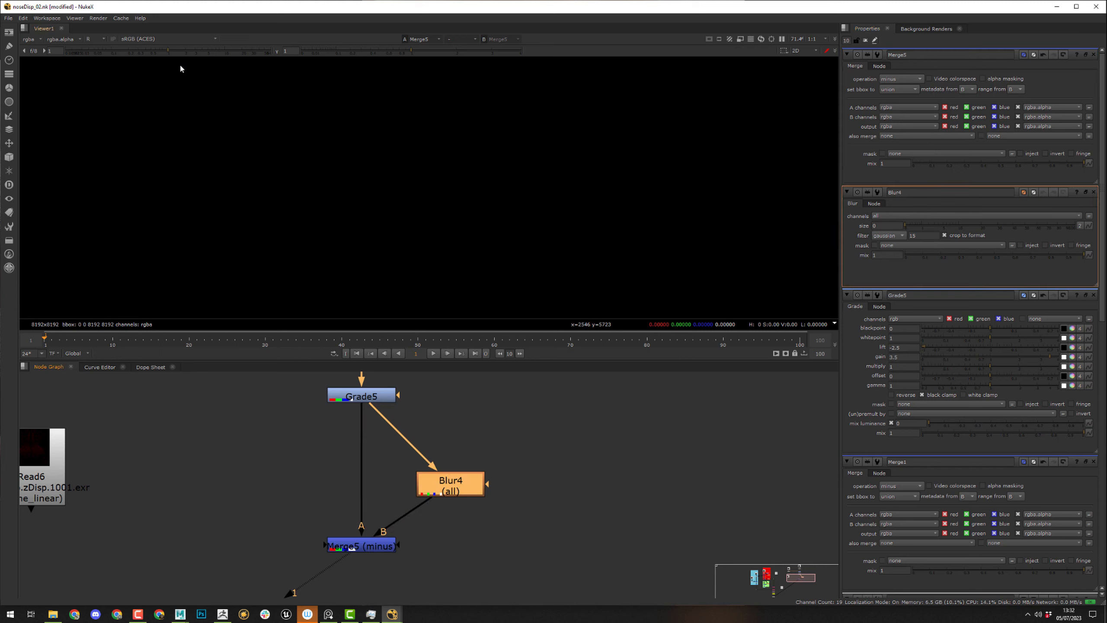
drag(182, 52, 223, 53)
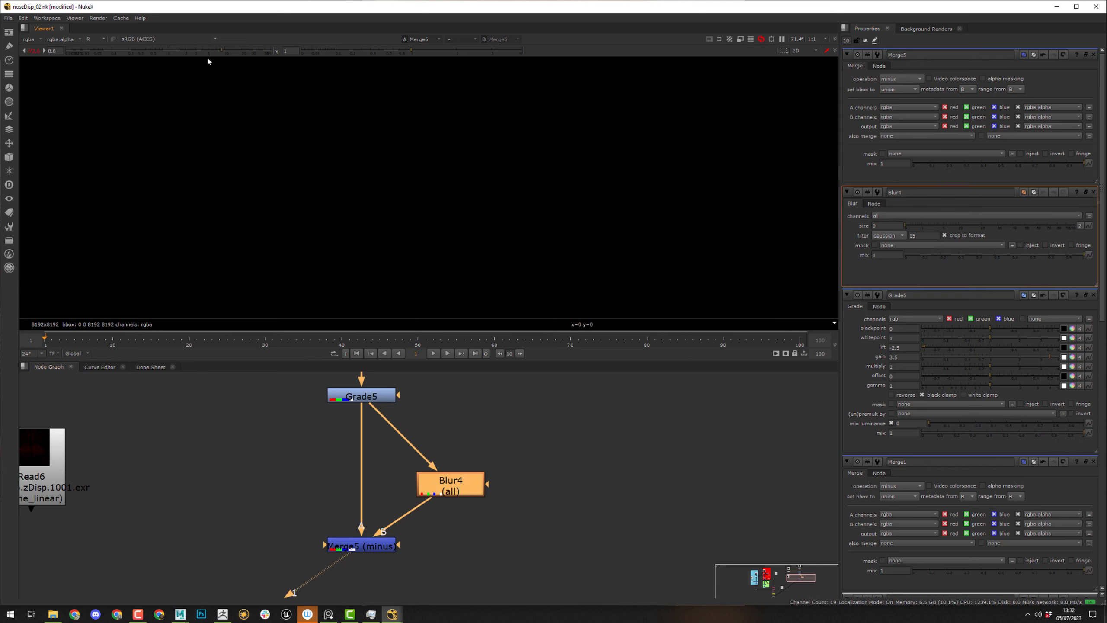
key(ctrl+z)
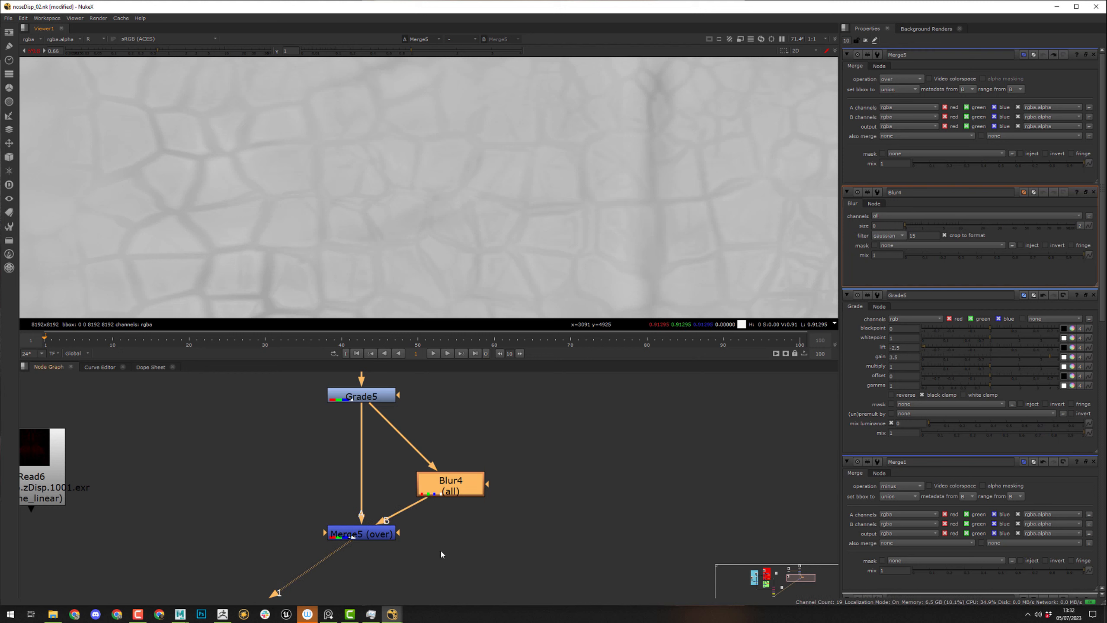
- Set the Merge5 node's operation to minus
middle_drag(441, 548, 436, 525)
click(378, 511)
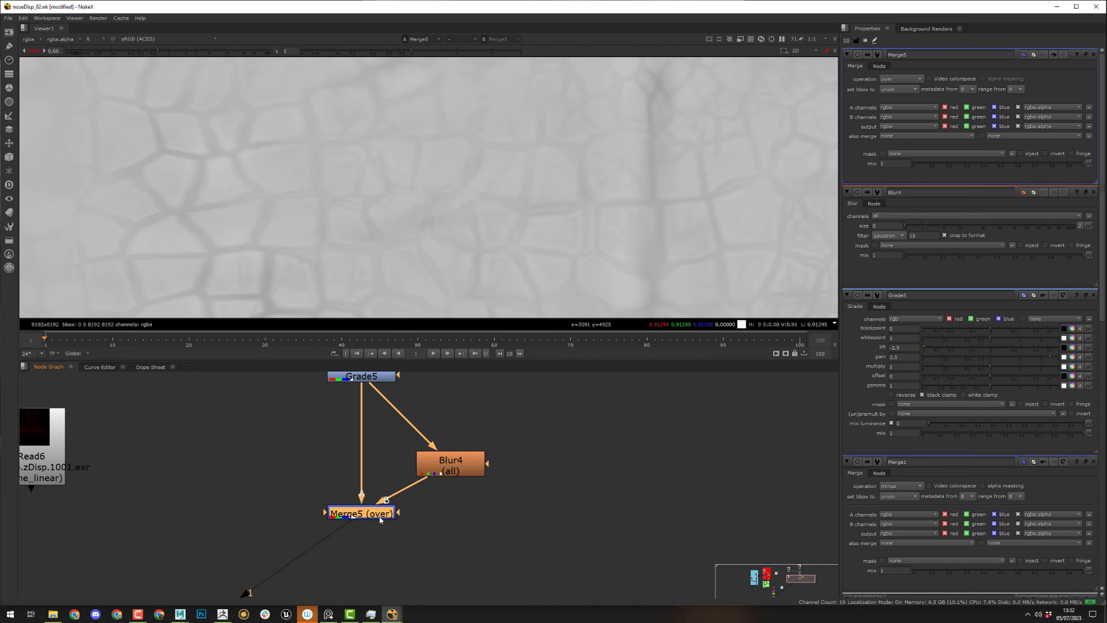
click(889, 80)
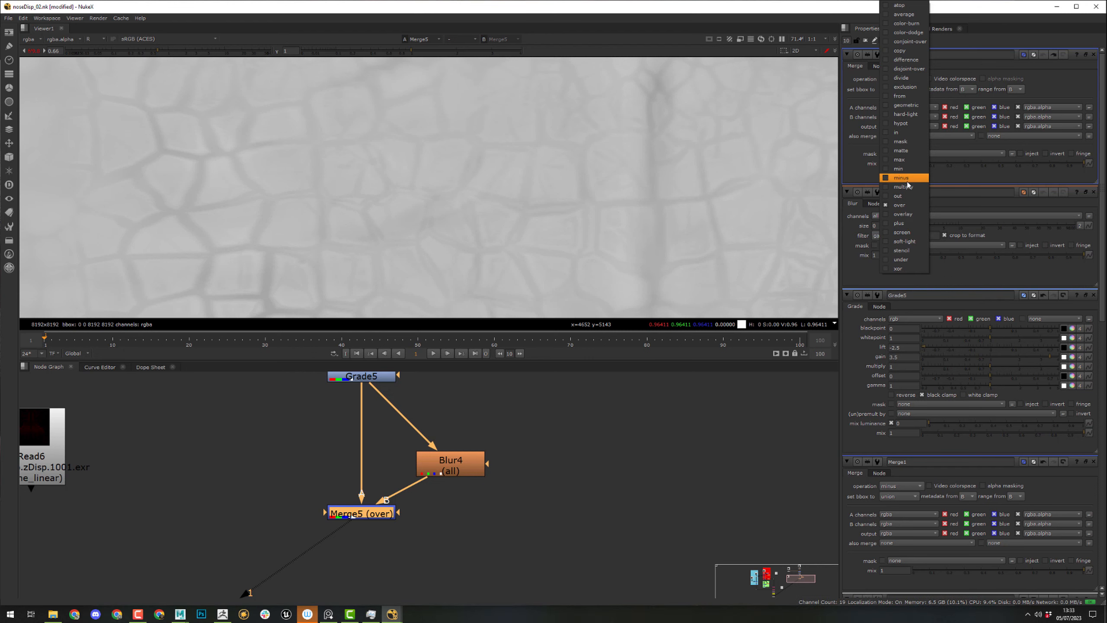
click(901, 178)
- Set the Blur4 size to 32, reset the viewer gain and check the extracted detail across the whole map
double_click(457, 463)
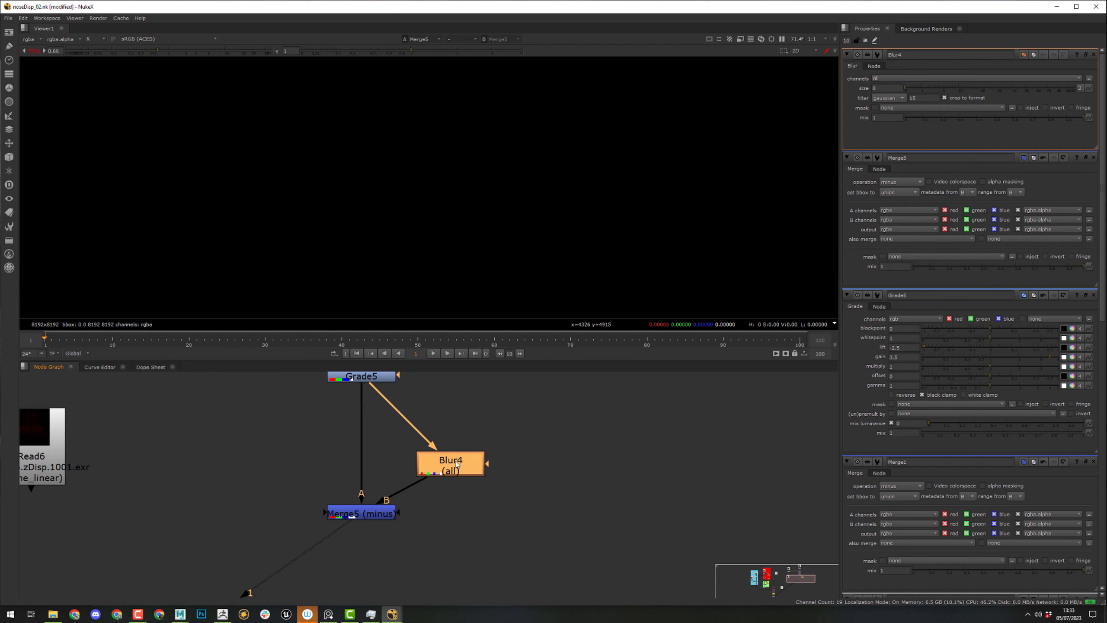
drag(914, 88, 1056, 108)
click(32, 51)
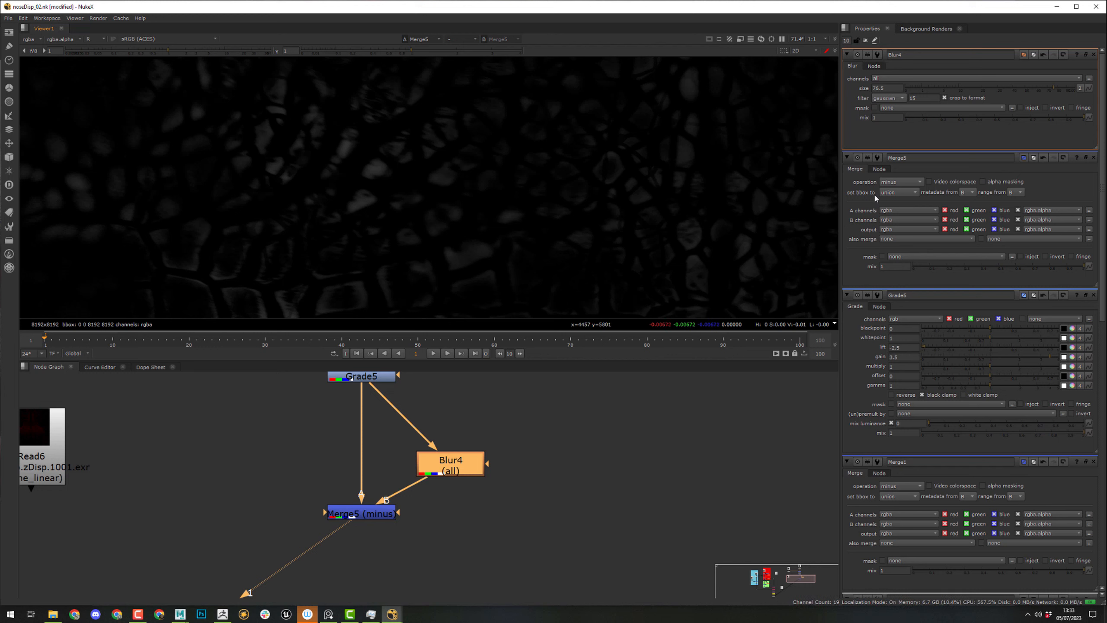
drag(1050, 87, 1000, 84)
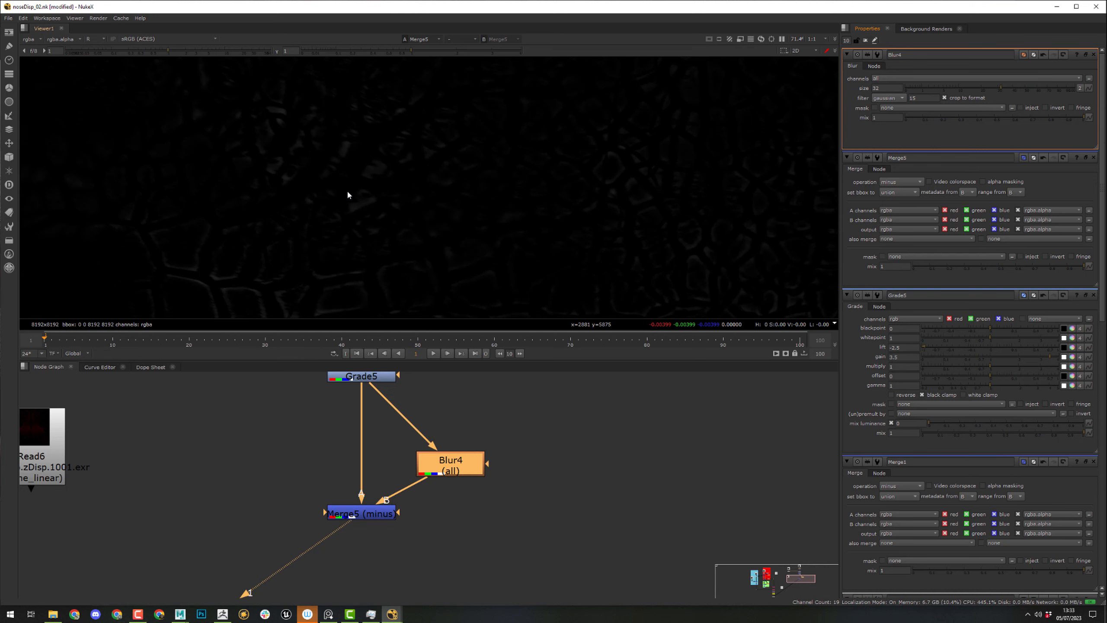
key(f)
scroll(443, 170, up, 5)
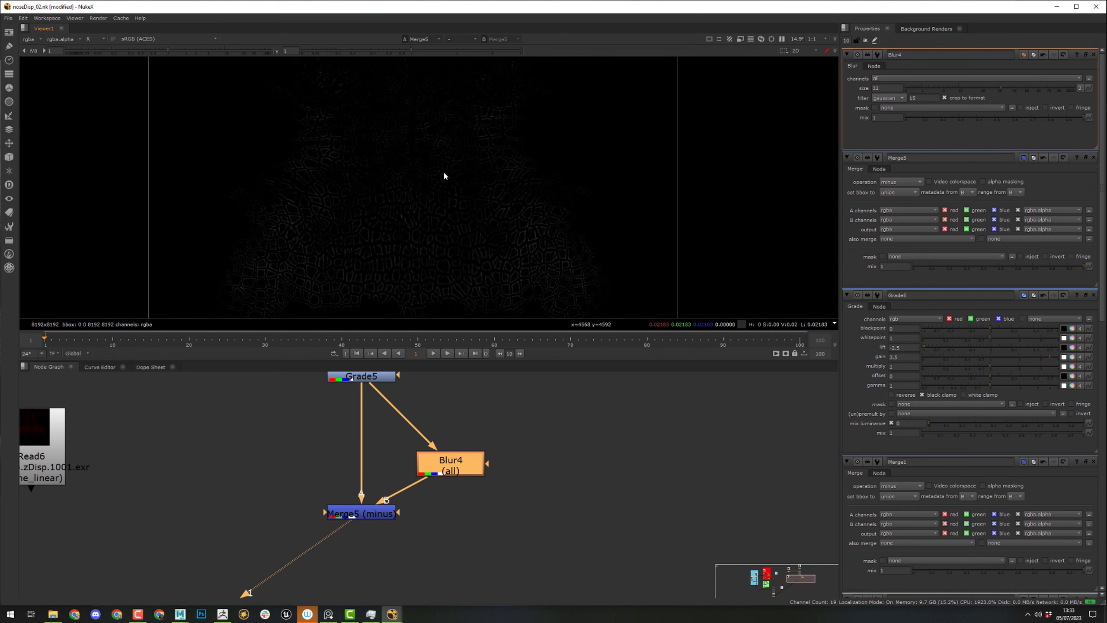
- Add a copy of the Expression9 node directly after Merge5 and open its properties
middle_drag(349, 439, 349, 575)
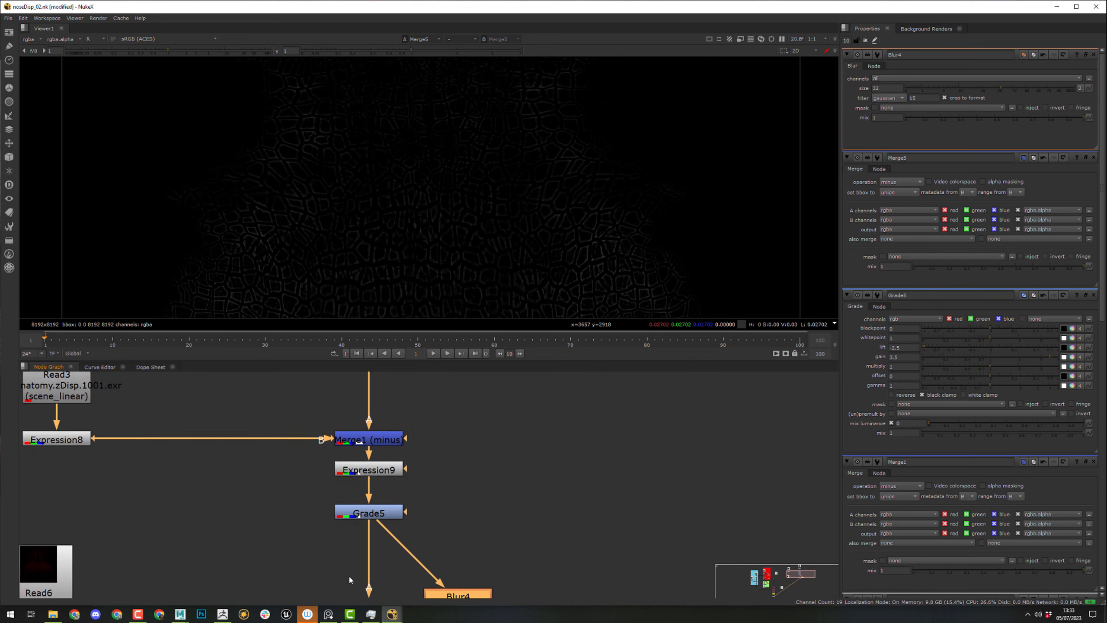
click(379, 470)
middle_drag(454, 505, 429, 387)
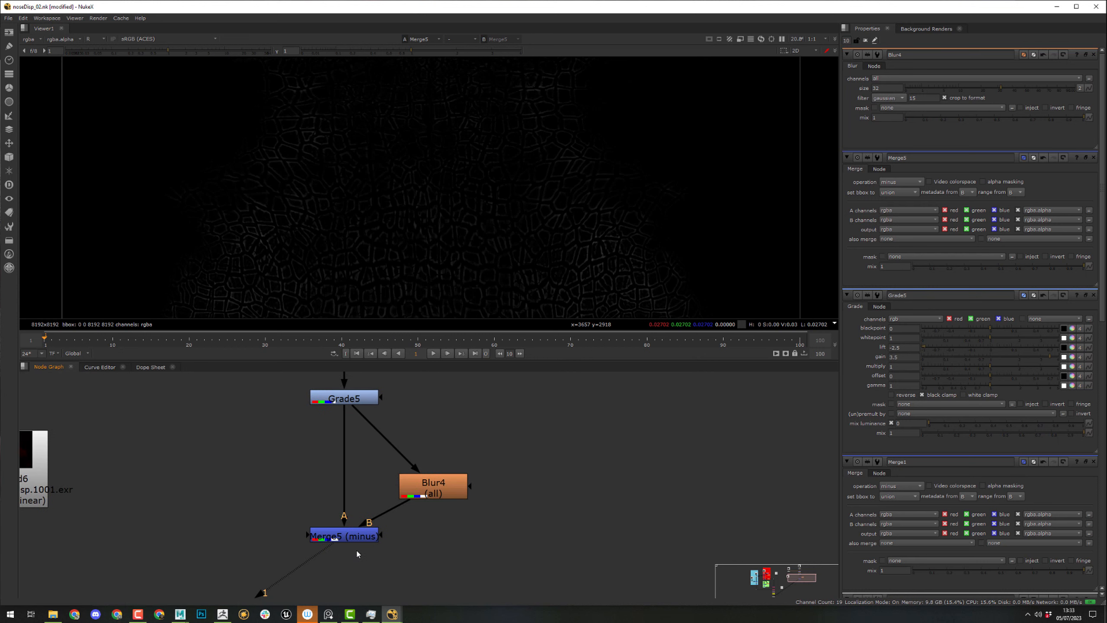
click(350, 540)
key(ctrl+v)
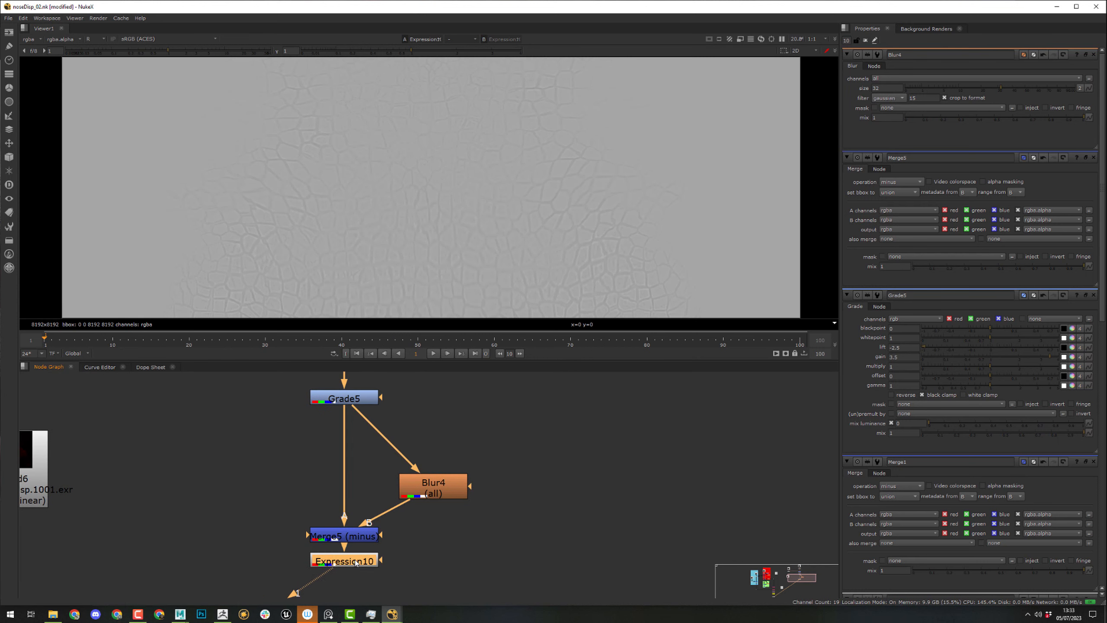
double_click(356, 563)
- Adjust the Blur4 size to 23.5 while comparing the skin detail up close
double_click(436, 488)
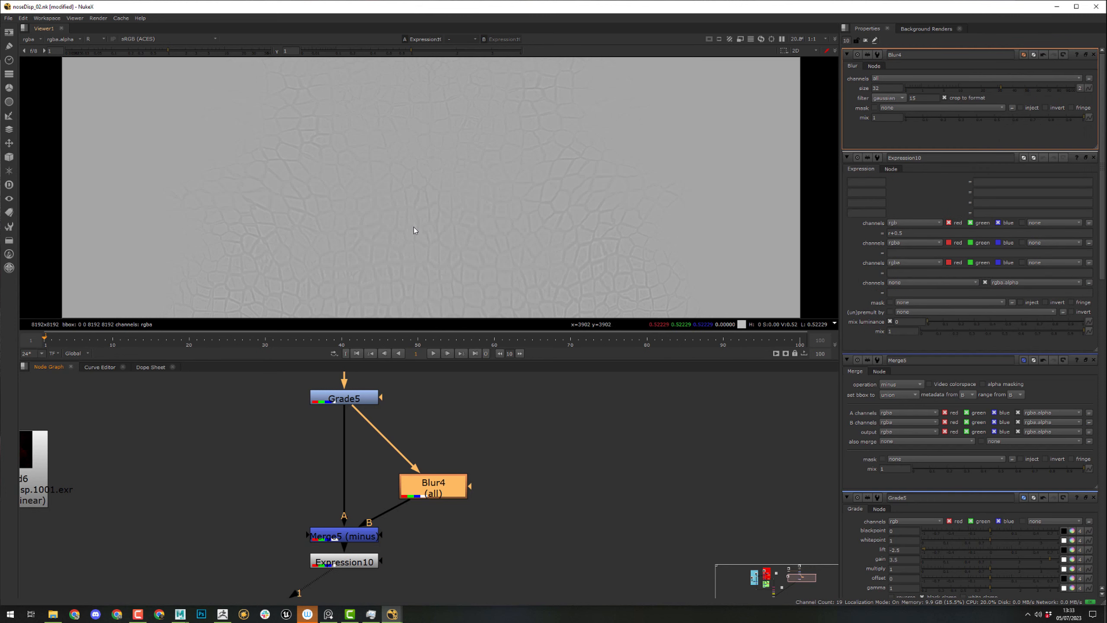
scroll(418, 218, up, 2)
scroll(519, 183, up, 1)
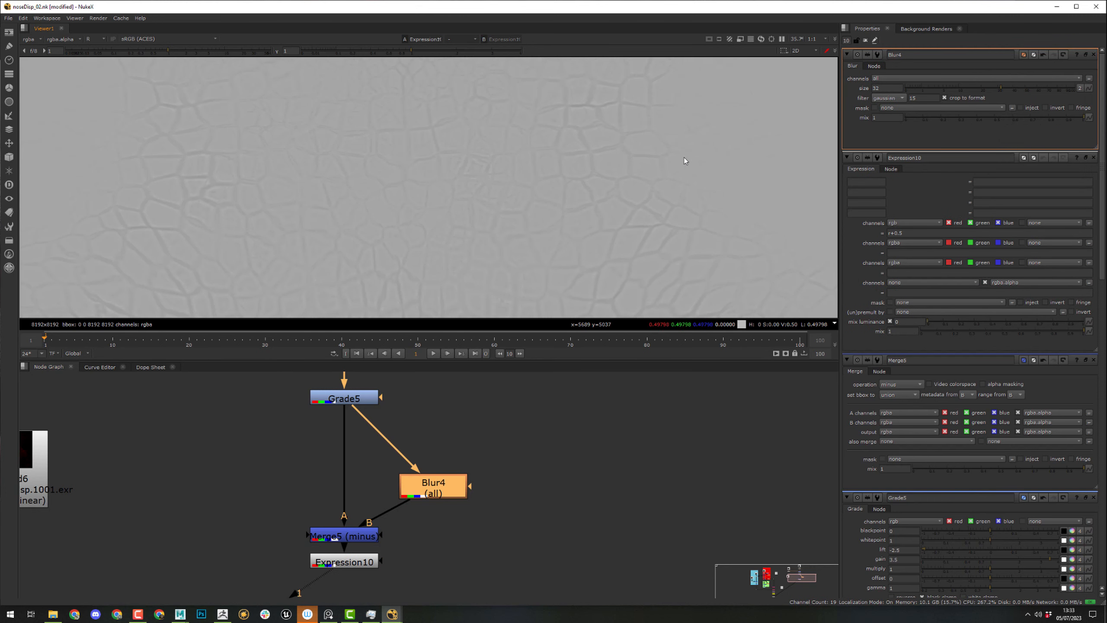
drag(1001, 86, 960, 86)
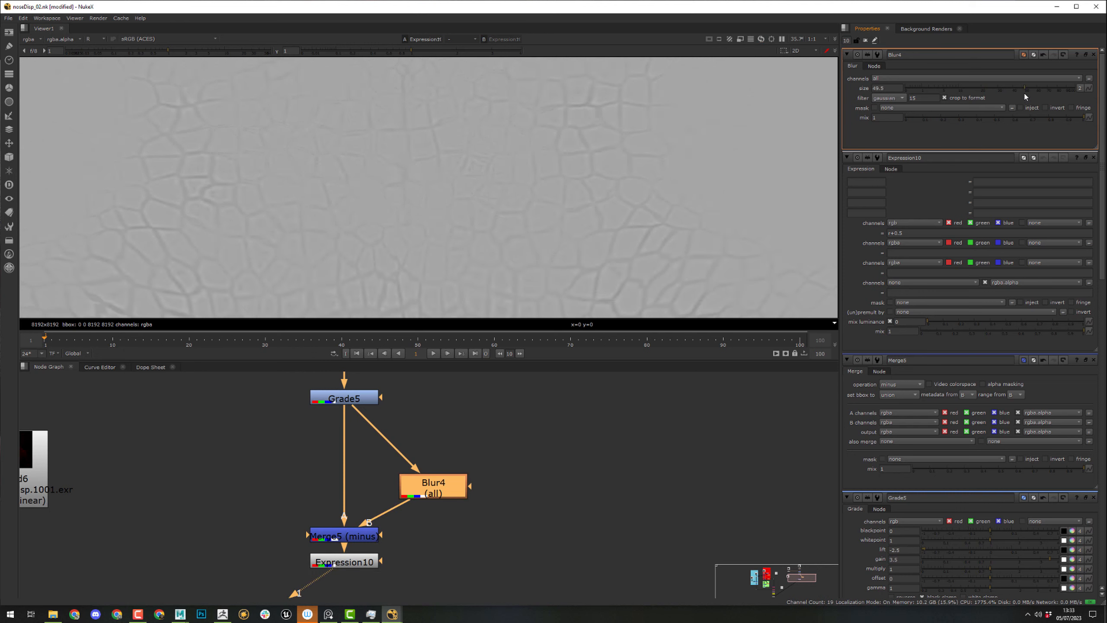
drag(996, 90, 1016, 99)
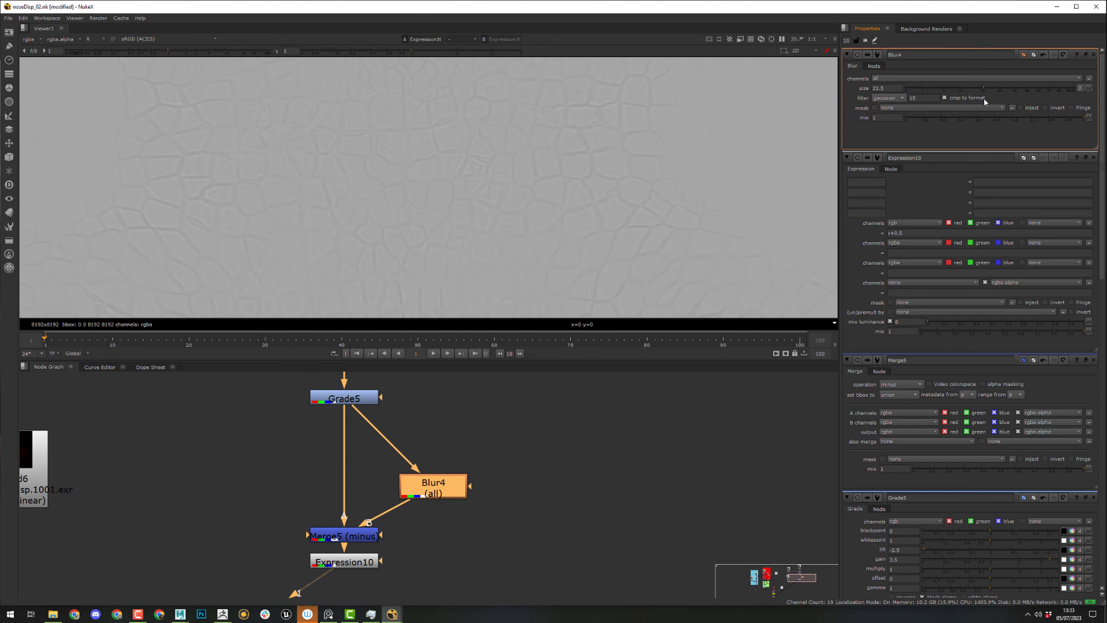
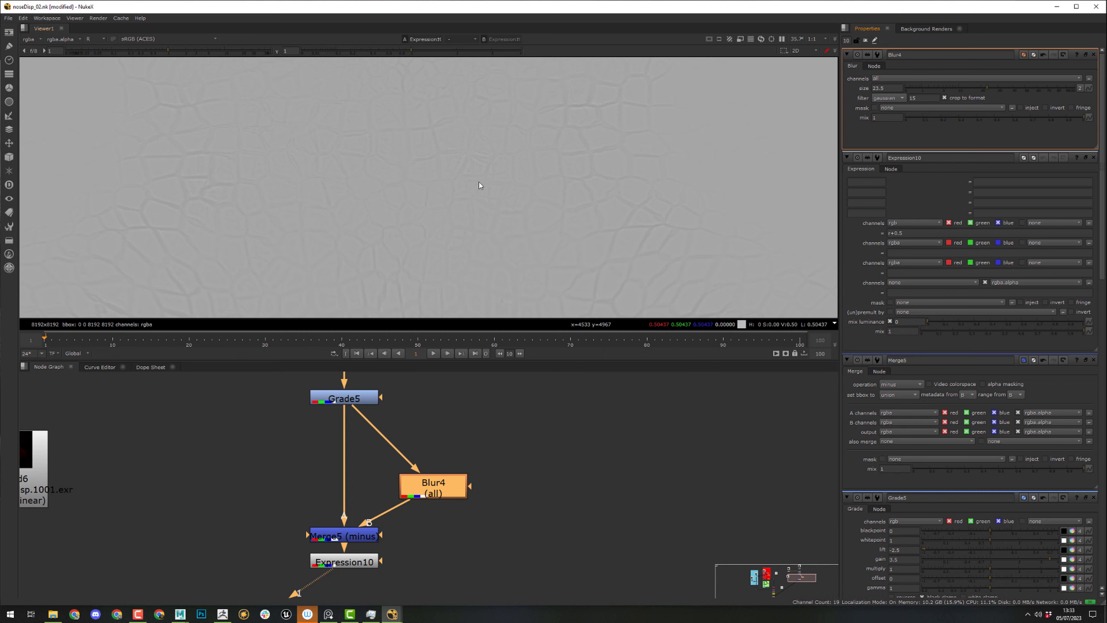
- Add a copy of Grade5 after Expression10 and space it out below that node
middle_drag(500, 525, 548, 443)
middle_drag(481, 476, 496, 582)
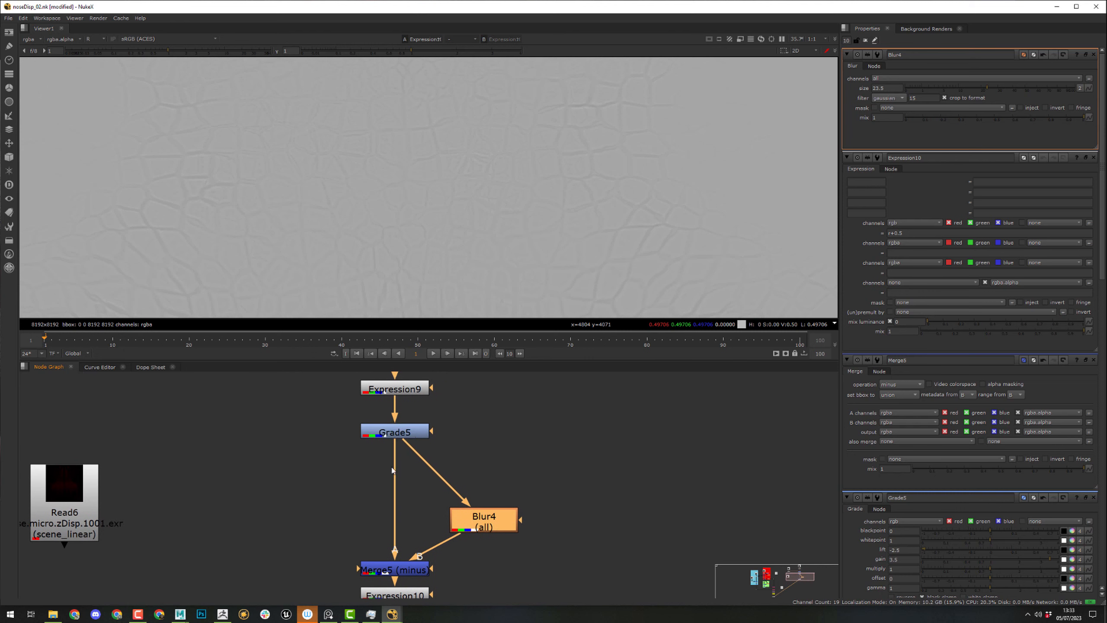
click(412, 437)
middle_drag(539, 524, 532, 440)
click(390, 512)
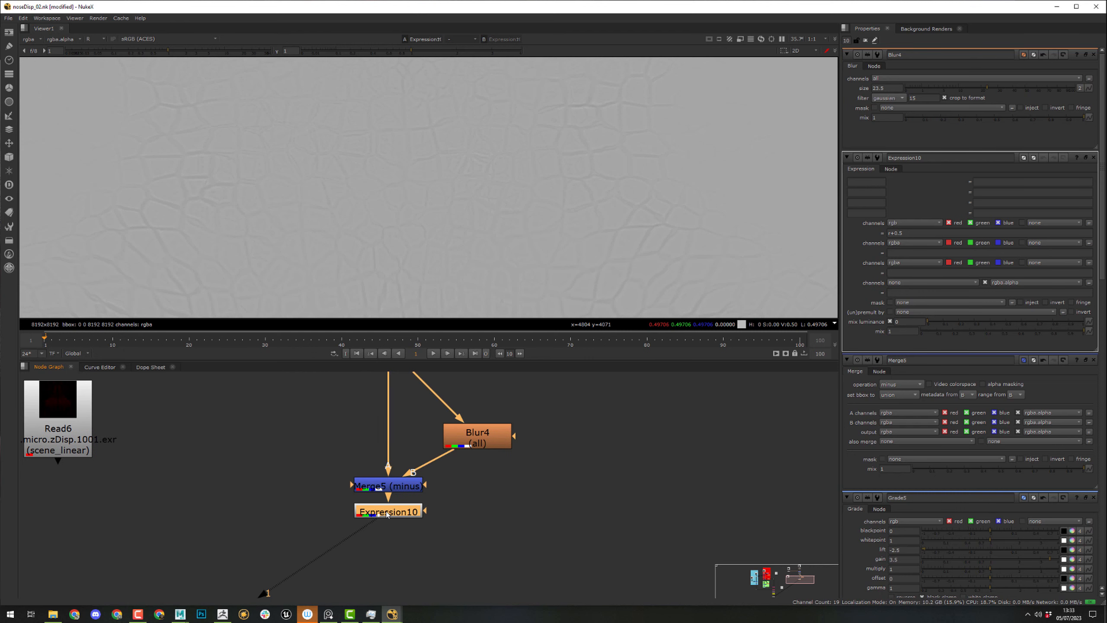
key(g)
drag(397, 525, 395, 560)
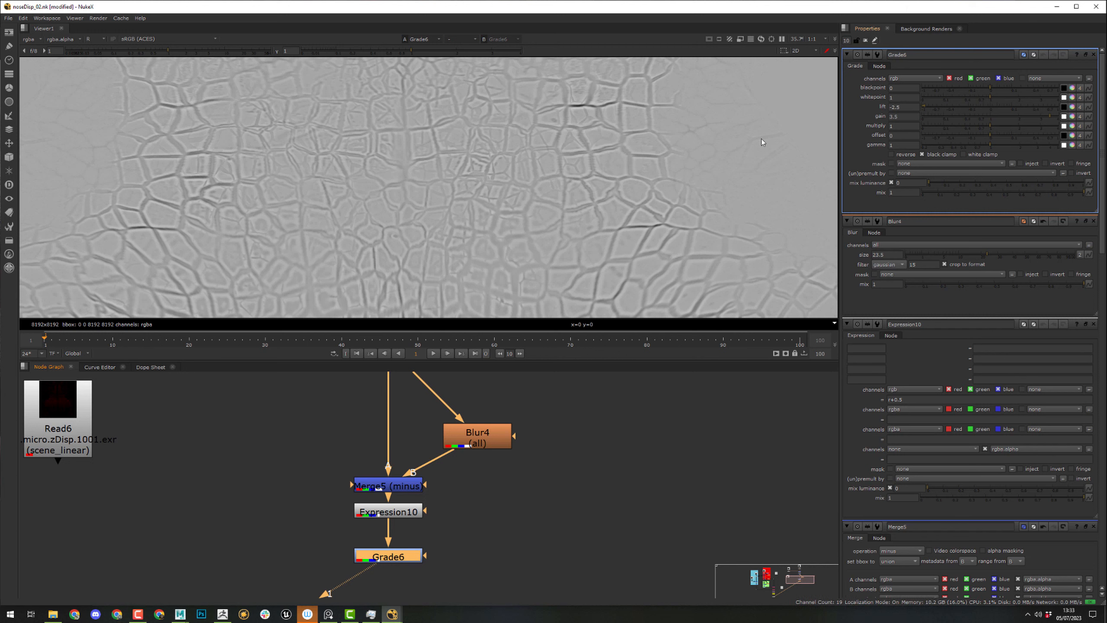
- Set the Grade6 node's lift to -2 and gain to 3, and check the result on the whole map
click(896, 107)
text(0)
key(BackSpace)
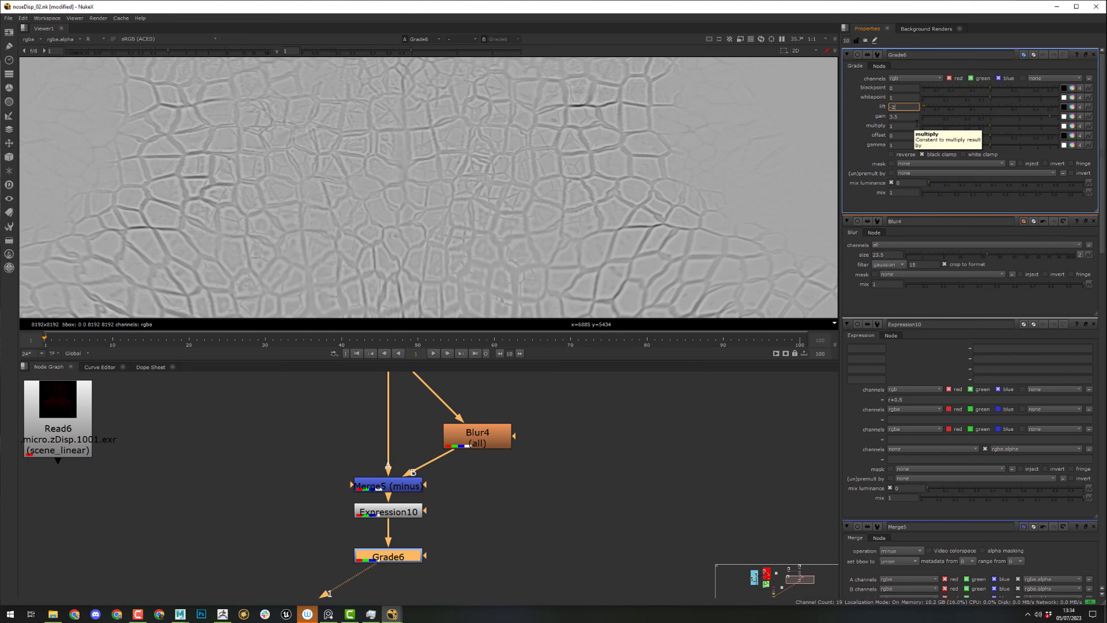
key(Tab)
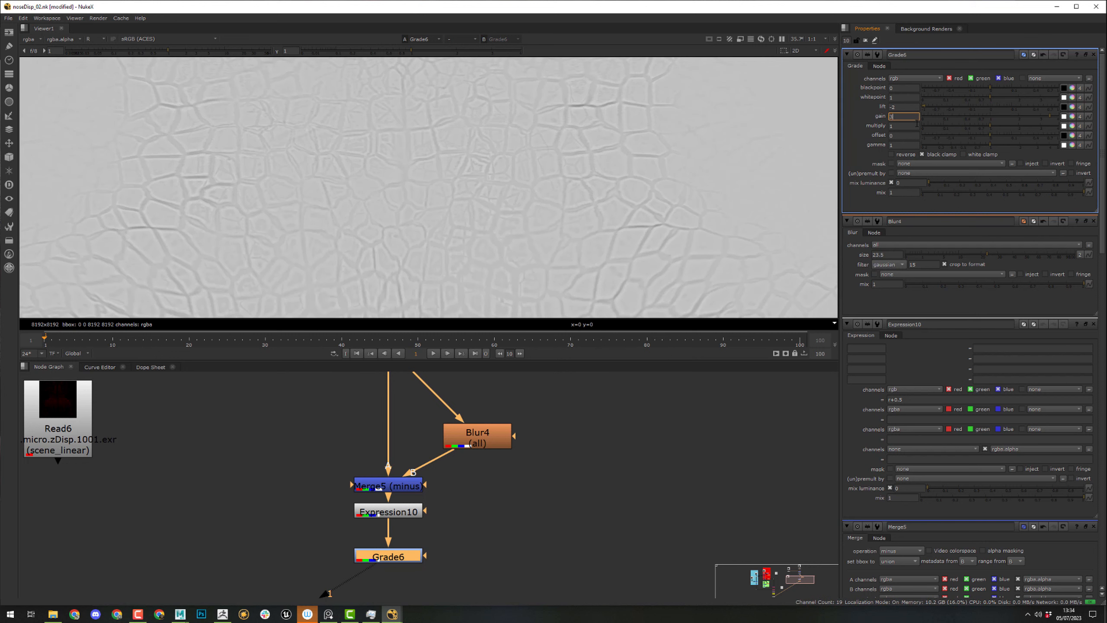
text(3)
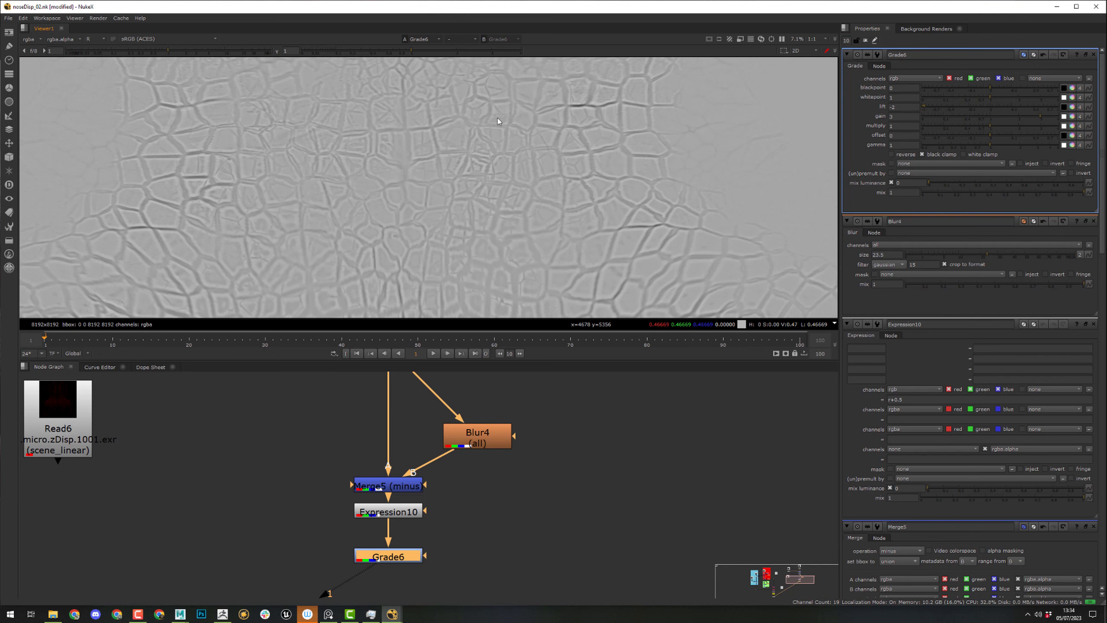
scroll(460, 135, down, 5)
middle_drag(436, 192, 441, 148)
middle_drag(509, 517, 503, 513)
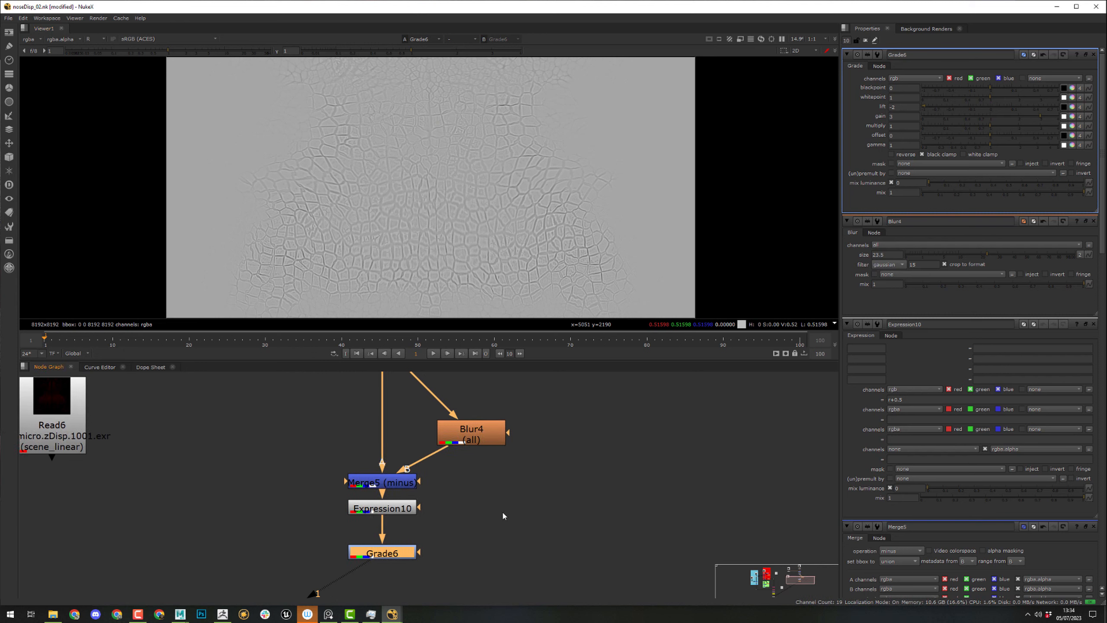
- Set the Blur4 size to 18 to isolate finer skin detail
middle_drag(512, 462, 509, 550)
click(476, 523)
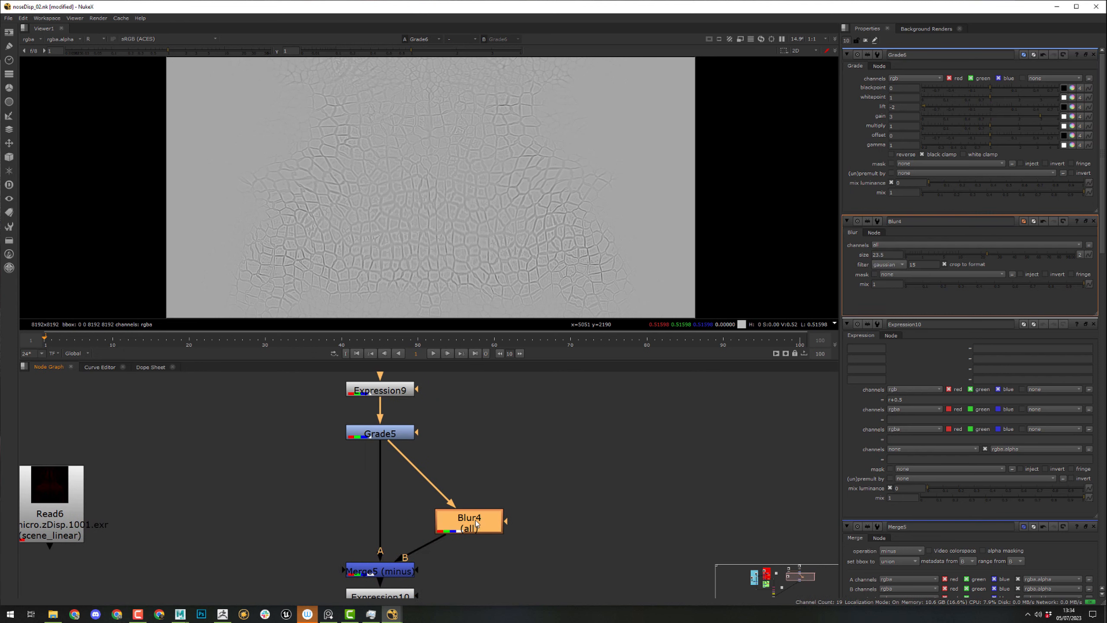
mouse_move(986, 93)
mouse_down()
mouse_move(975, 90)
mouse_move(1038, 103)
mouse_move(977, 102)
mouse_up()
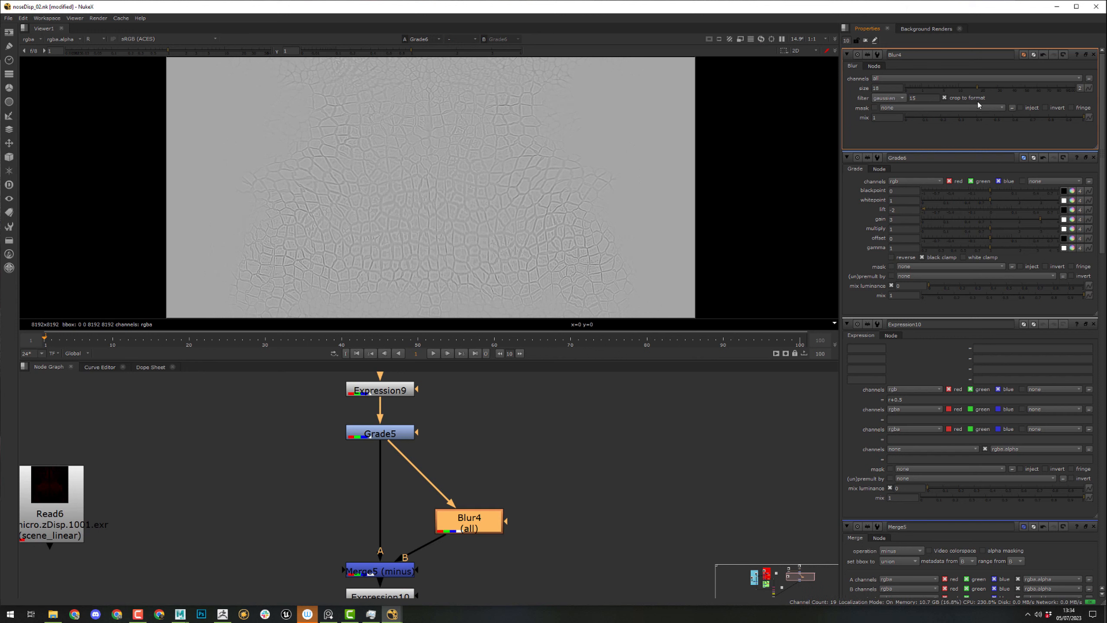
scroll(544, 449, down, 3)
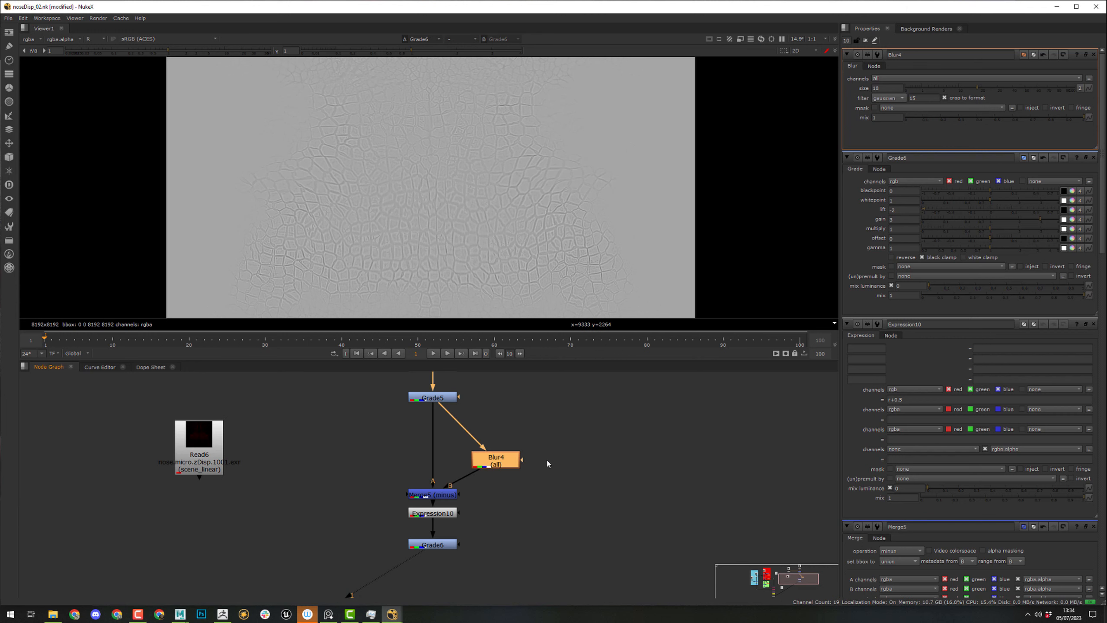
middle_drag(512, 525, 488, 531)
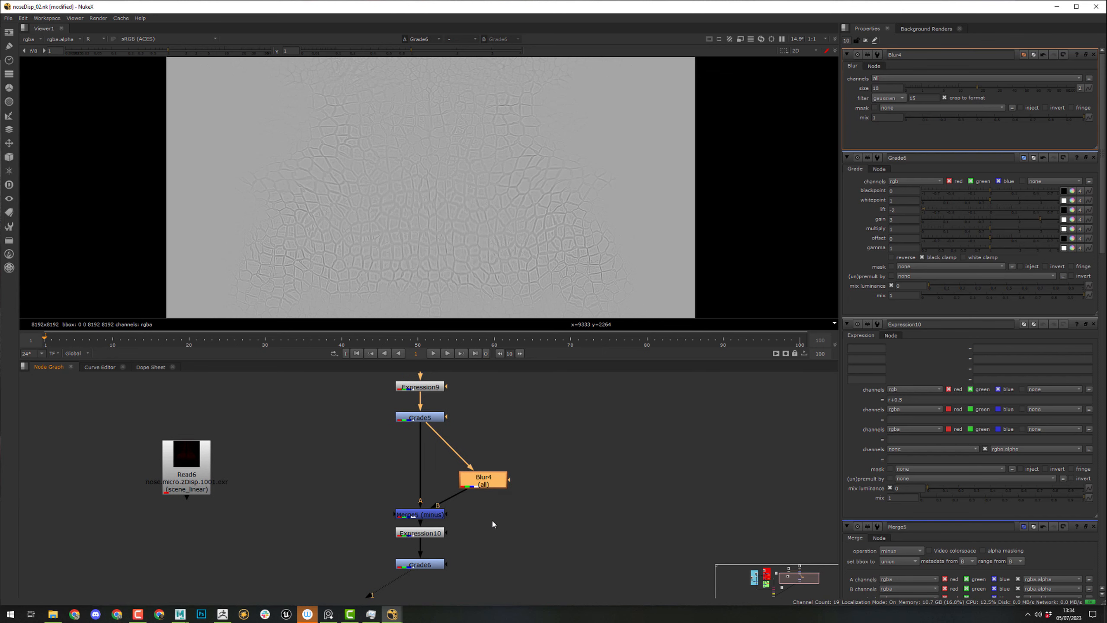
middle_drag(306, 504, 419, 514)
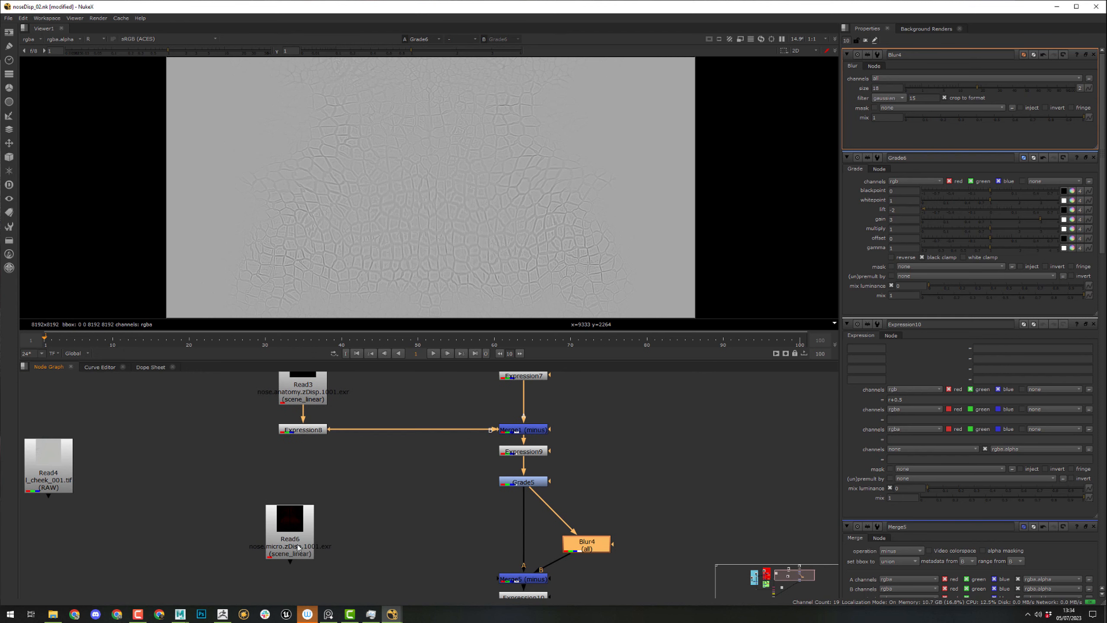
- Paste copies of Expression8 and its connected minus merge, placing them below the Read6 micro displacement node
middle_drag(339, 481, 314, 509)
click(570, 484)
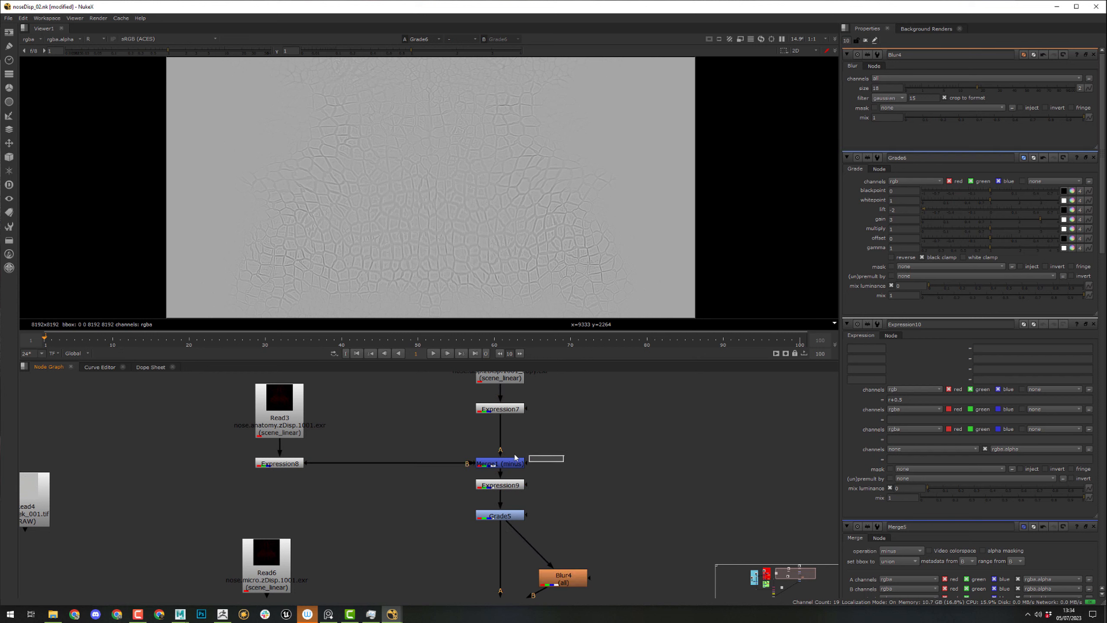
drag(551, 470, 441, 452)
drag(221, 465, 224, 465)
middle_drag(352, 513, 402, 416)
key(ctrl+v)
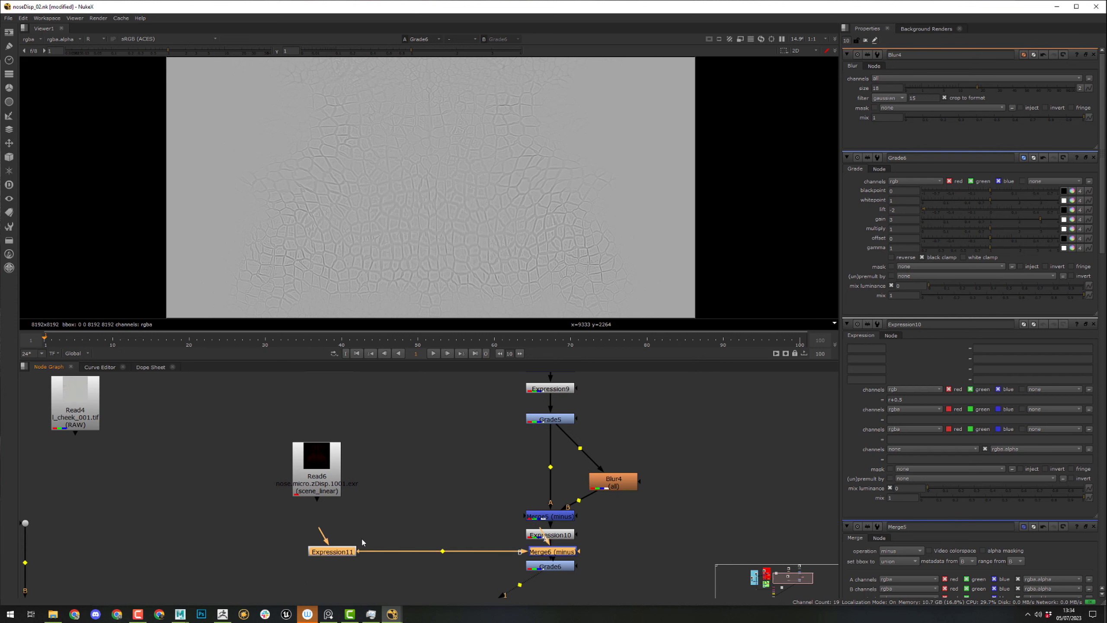
drag(559, 555, 414, 543)
middle_drag(394, 531, 426, 563)
- Connect Expression11's input to the Read6 micro displacement EXR and line the node up beneath it
drag(354, 564, 348, 506)
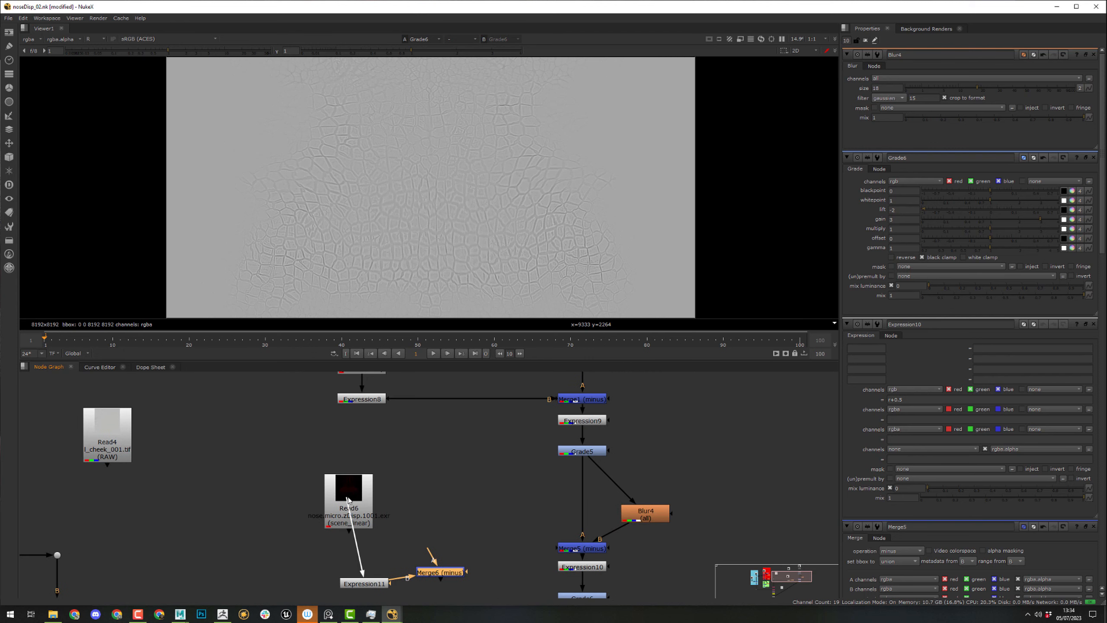
drag(369, 586, 352, 575)
click(318, 580)
click(332, 573)
- Rearrange Read6 and Expression11, connect Merge6's free input to Expression8, and swap the merge's A and B inputs
drag(335, 523, 443, 480)
drag(348, 574, 452, 530)
drag(443, 574, 362, 399)
key(shift+x)
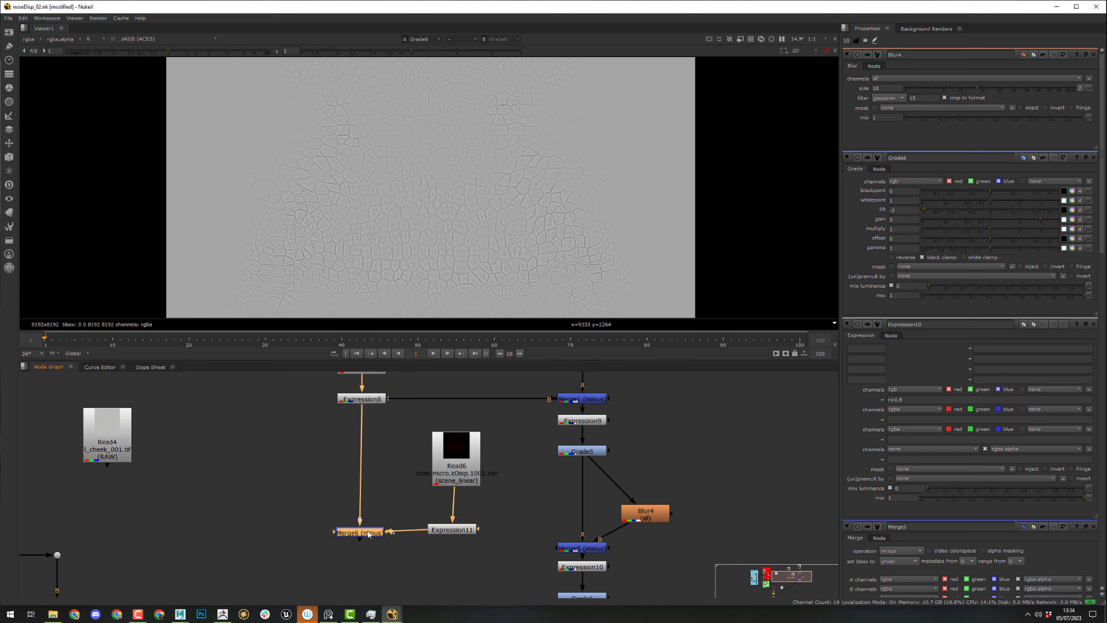
- View the Merge6 output with the viewer gain raised to 64 and inspect the micro difference up close
key(1)
double_click(368, 532)
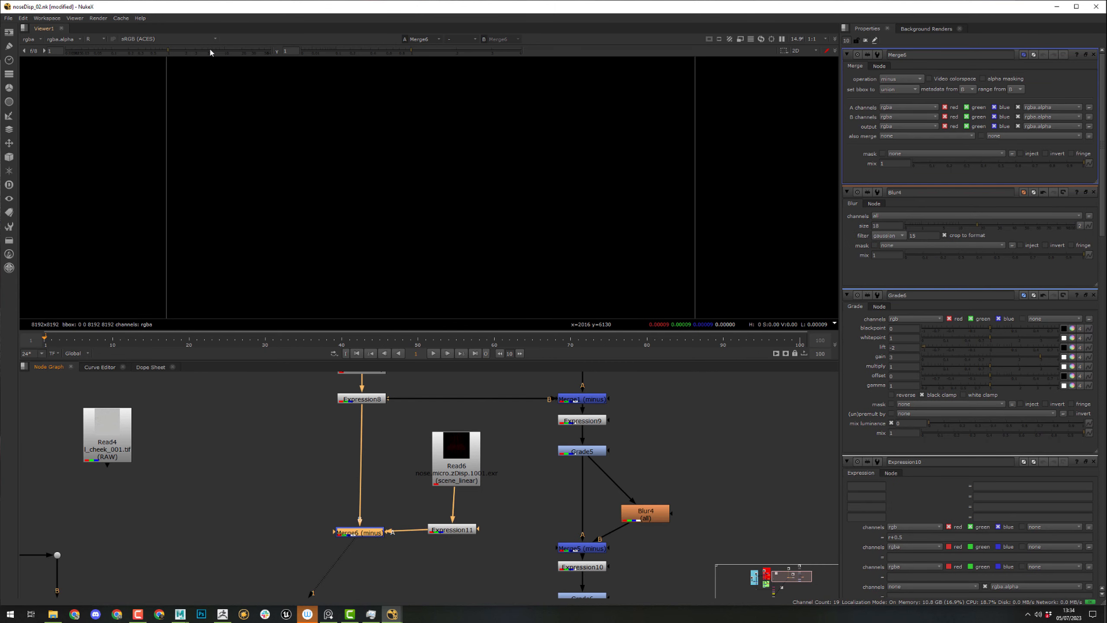
click(252, 55)
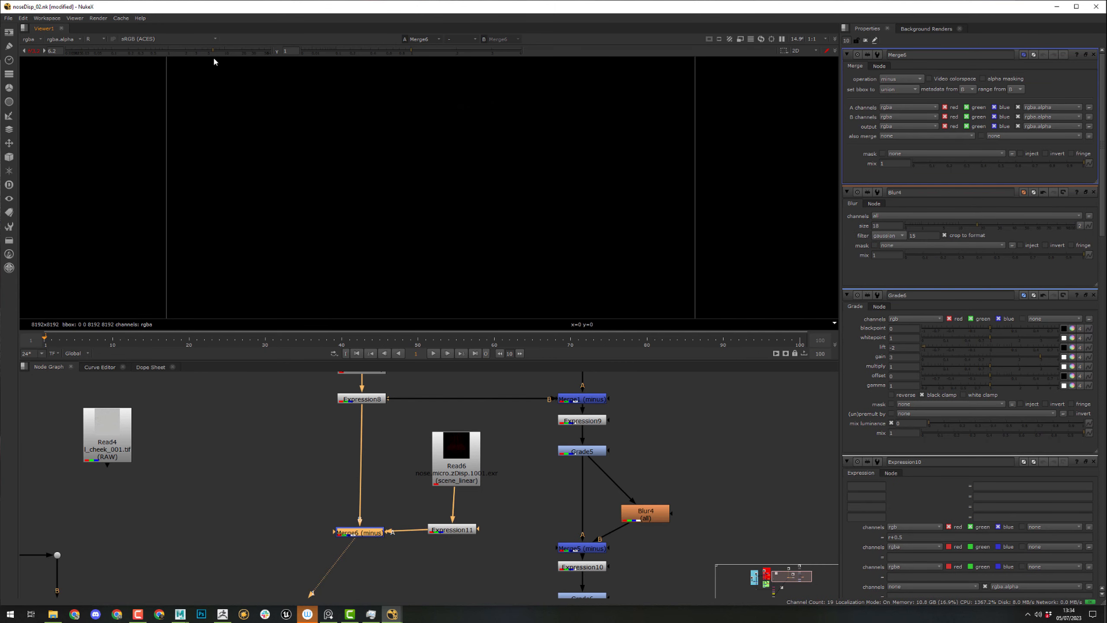
scroll(429, 148, up, 3)
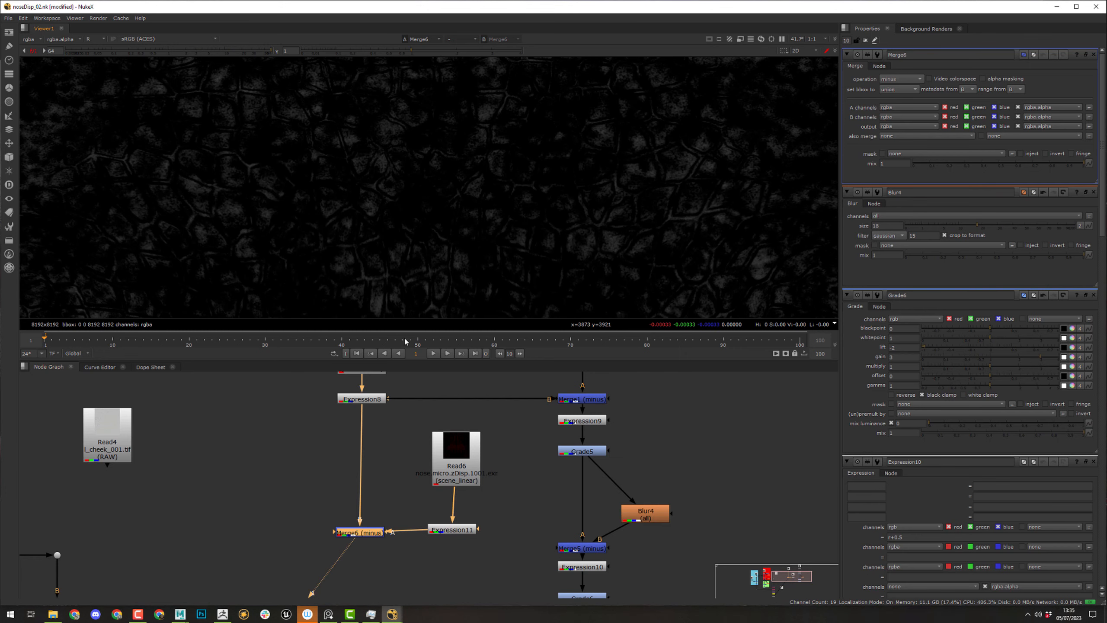
scroll(392, 200, up, 1)
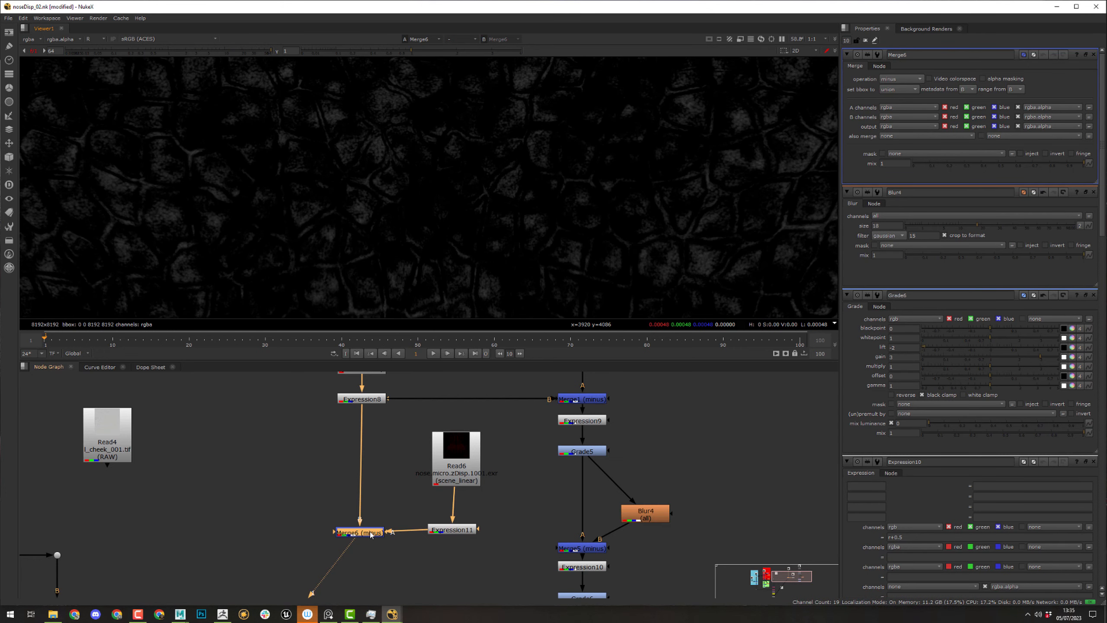
- Add a copy of the r+0.5 expression below Merge6 and view it with the viewer gain reset to 1
middle_drag(419, 462, 396, 415)
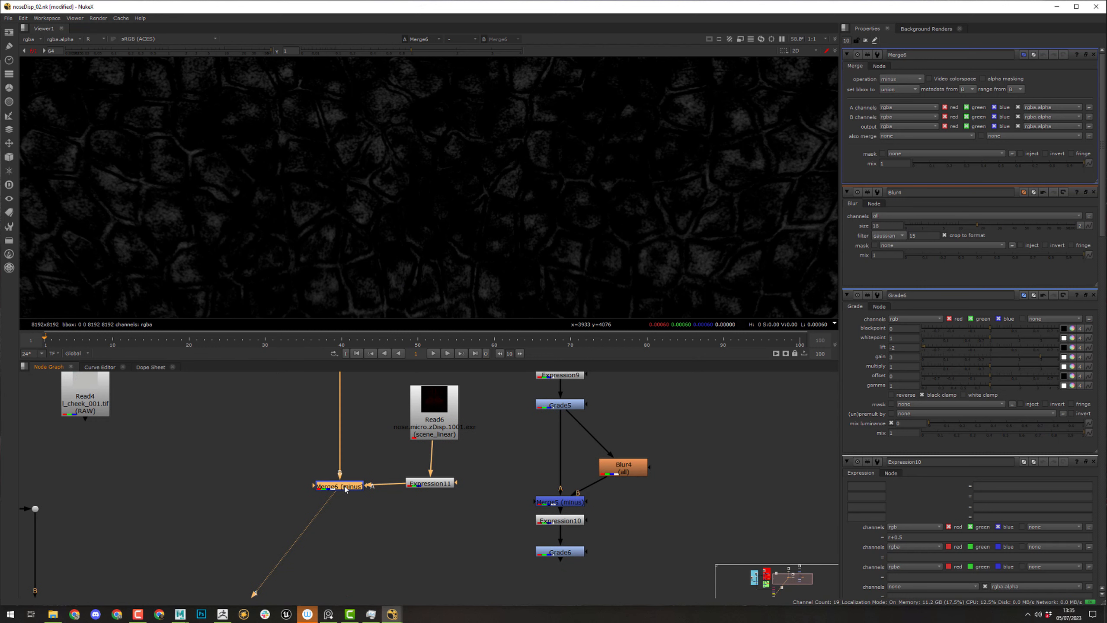
drag(442, 486, 446, 483)
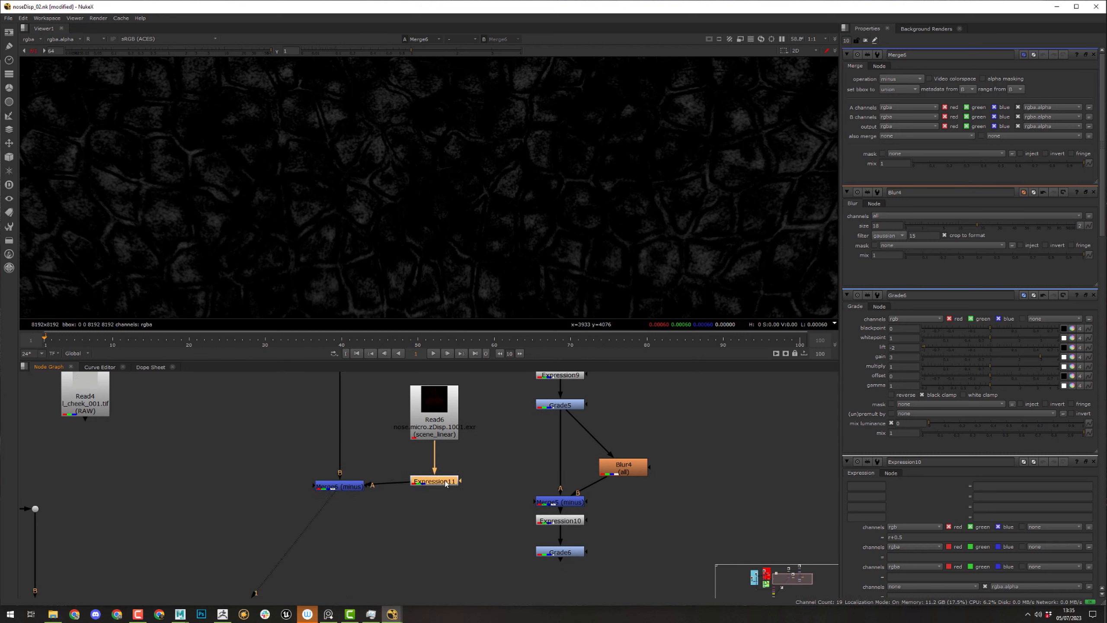
click(349, 506)
drag(380, 518, 349, 519)
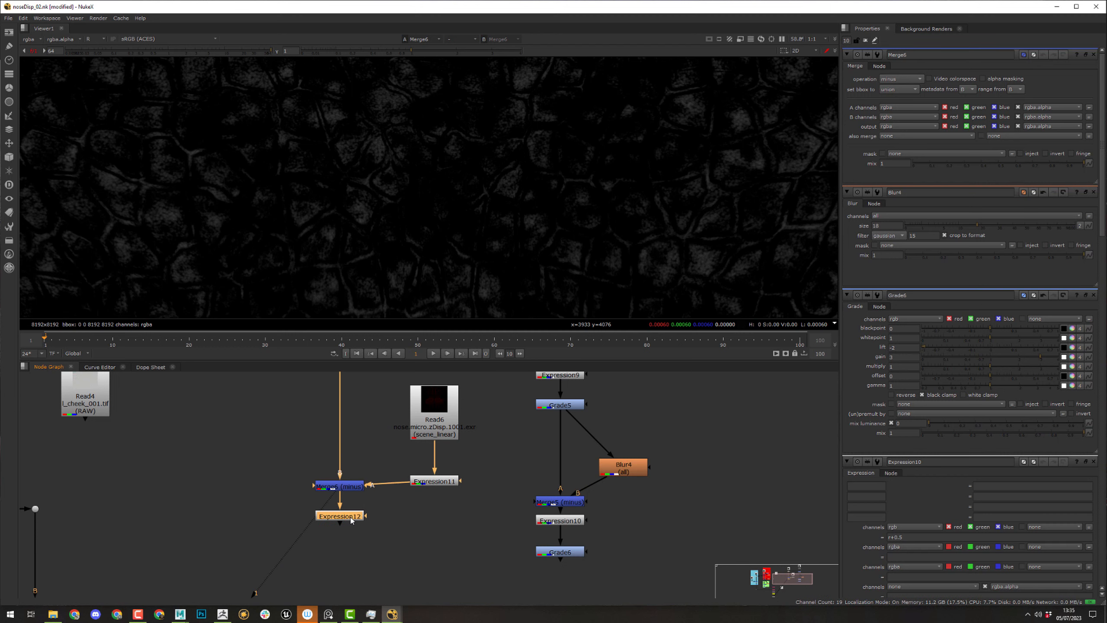
key(1)
click(32, 52)
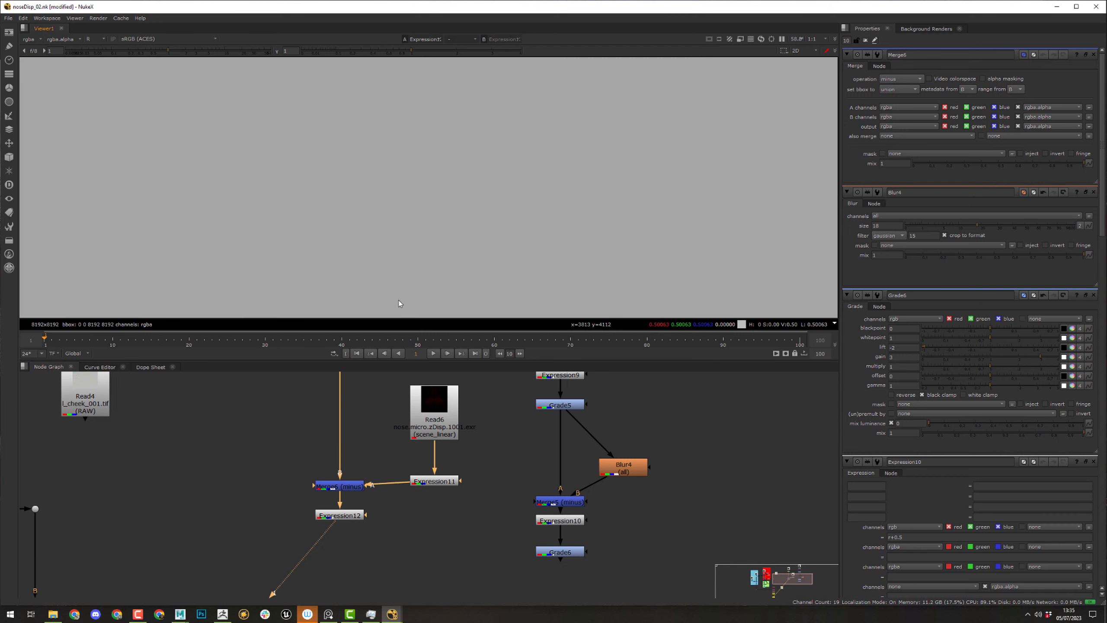
- Add a copy of Grade6 after Expression12 and align it below that node
click(575, 554)
click(340, 515)
key(g)
drag(326, 532, 344, 547)
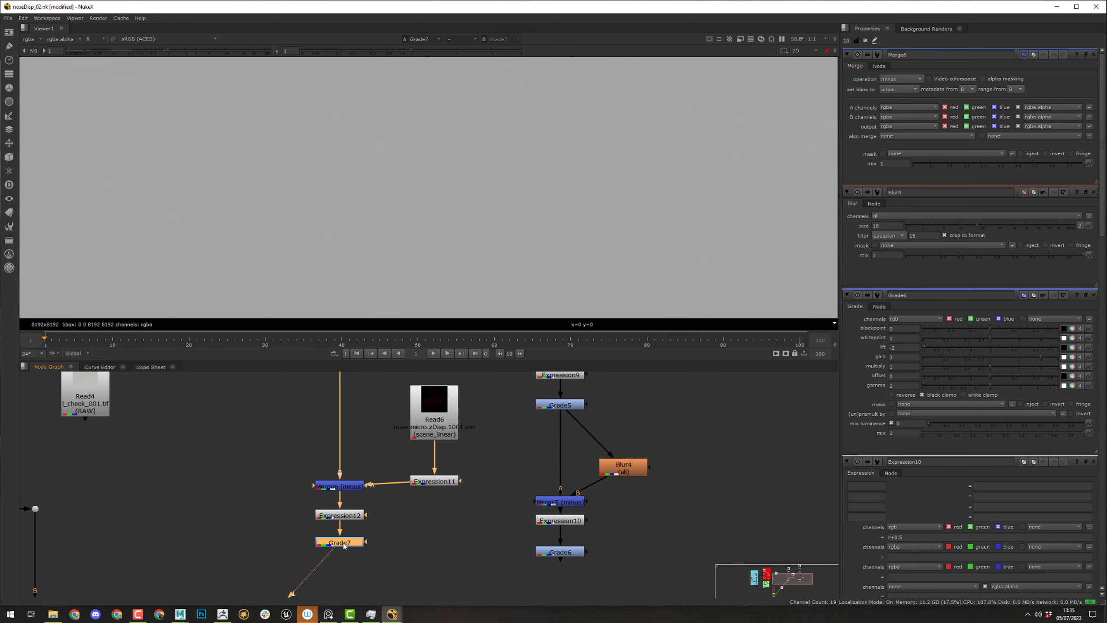
- Set the Grade7 node's lift to -20 and gain to 30
double_click(340, 541)
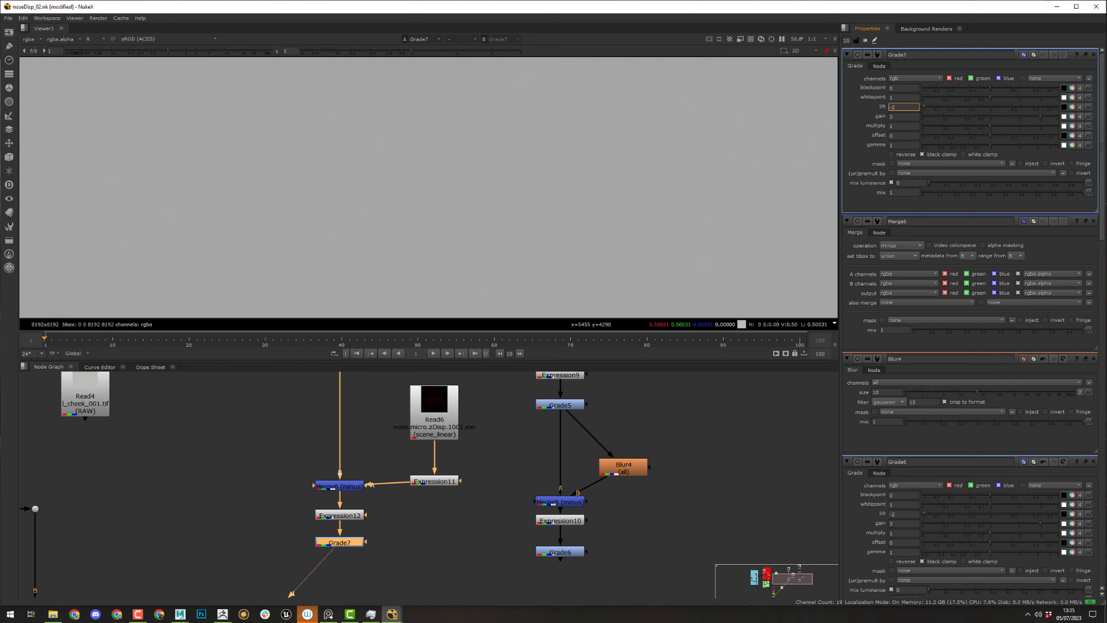
text(0)
key(Tab)
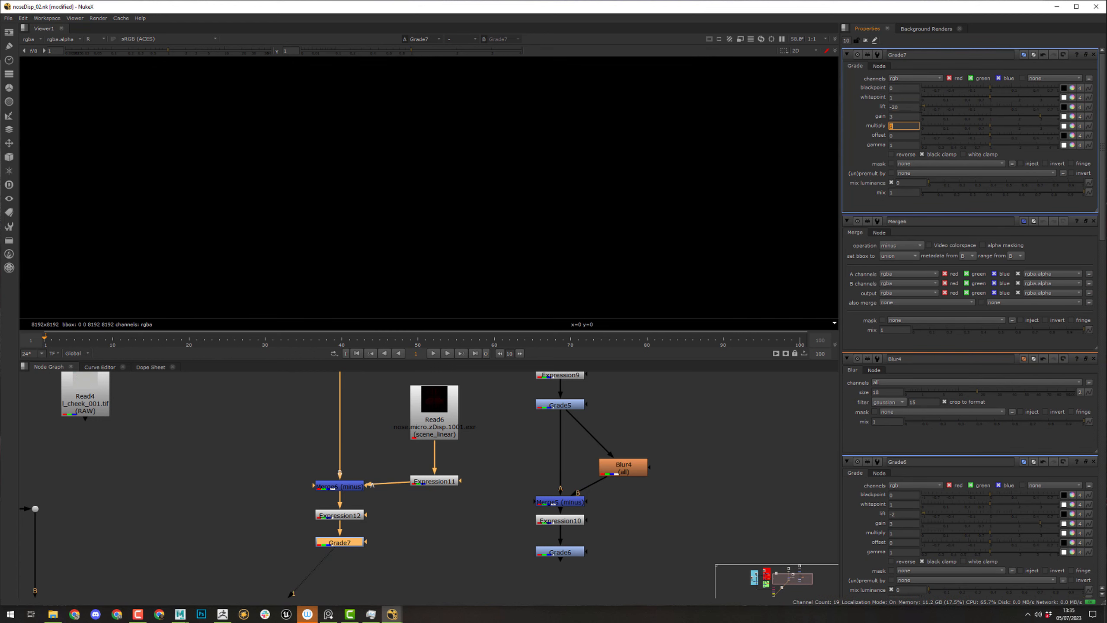
click(898, 117)
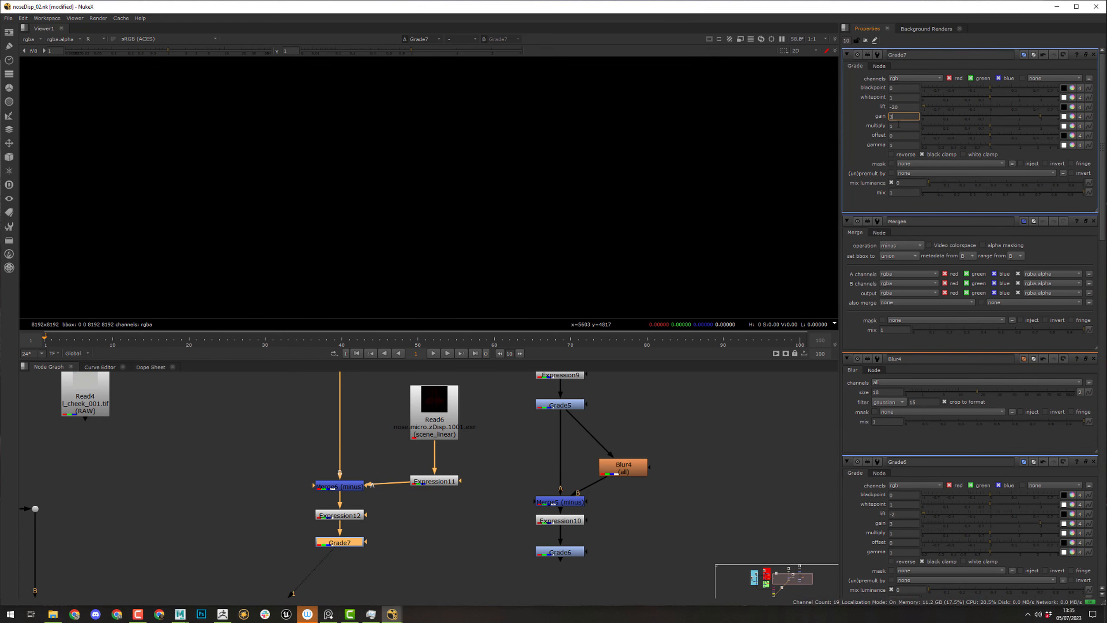
text(0)
key(Return)
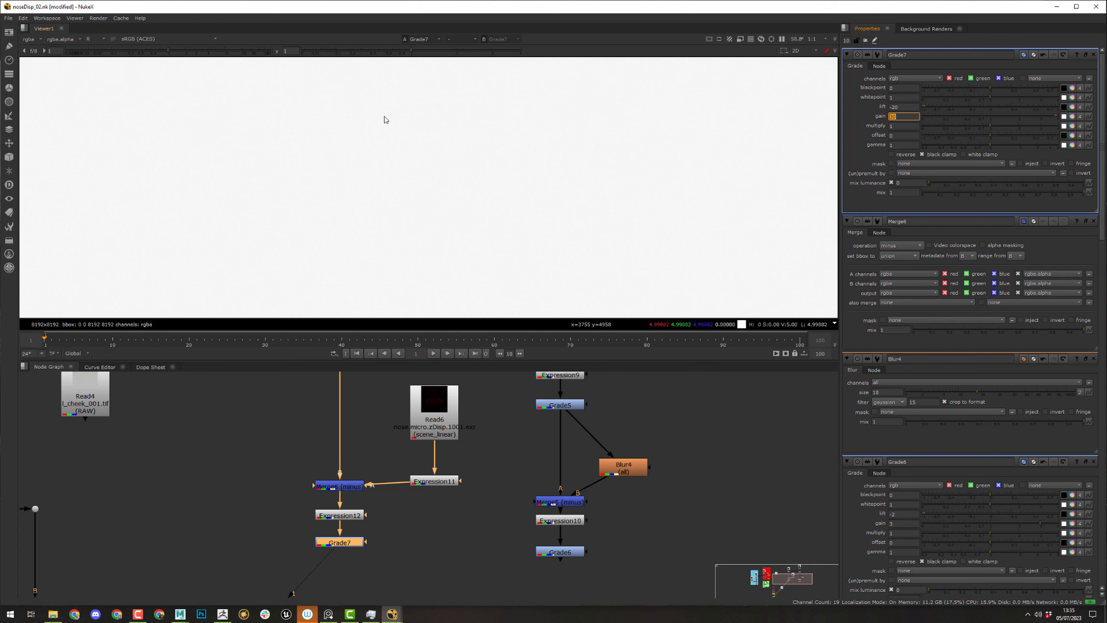
- Set the Grade7 node's gain to 21 to match its -20 lift, with the viewer displaying RGB
middle_drag(412, 515, 402, 523)
click(338, 497)
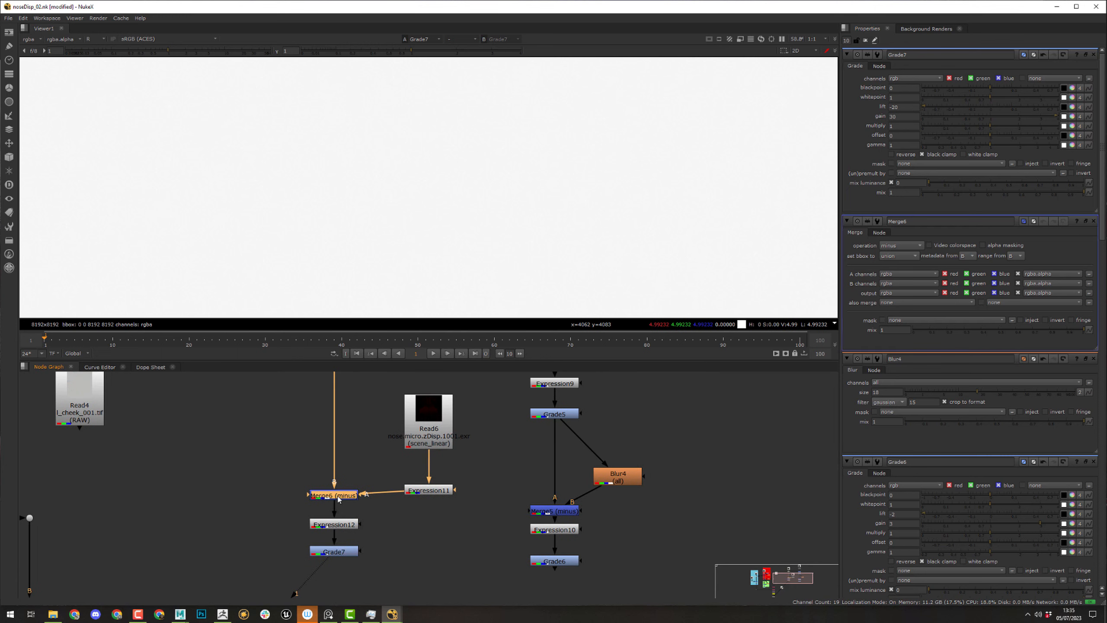
key(r)
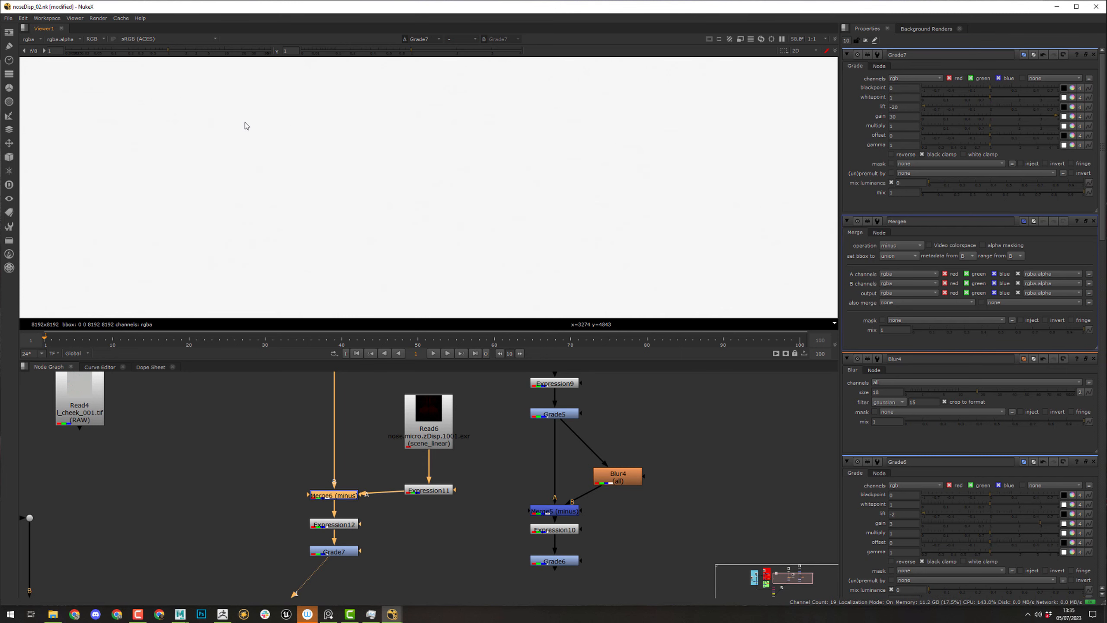
middle_drag(336, 555, 328, 508)
click(328, 509)
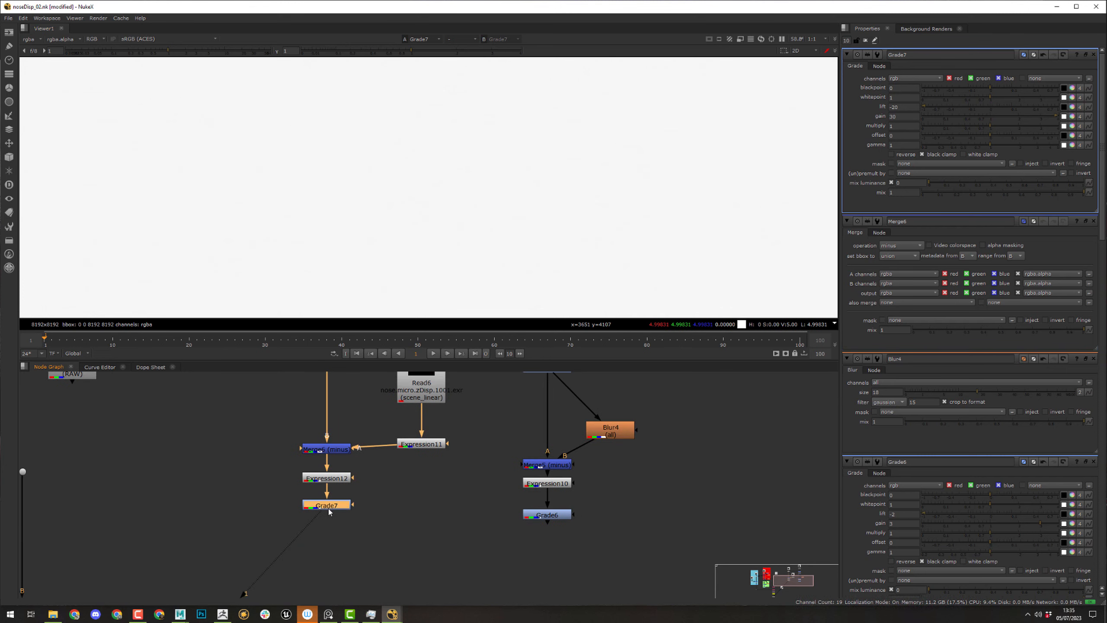
double_click(905, 109)
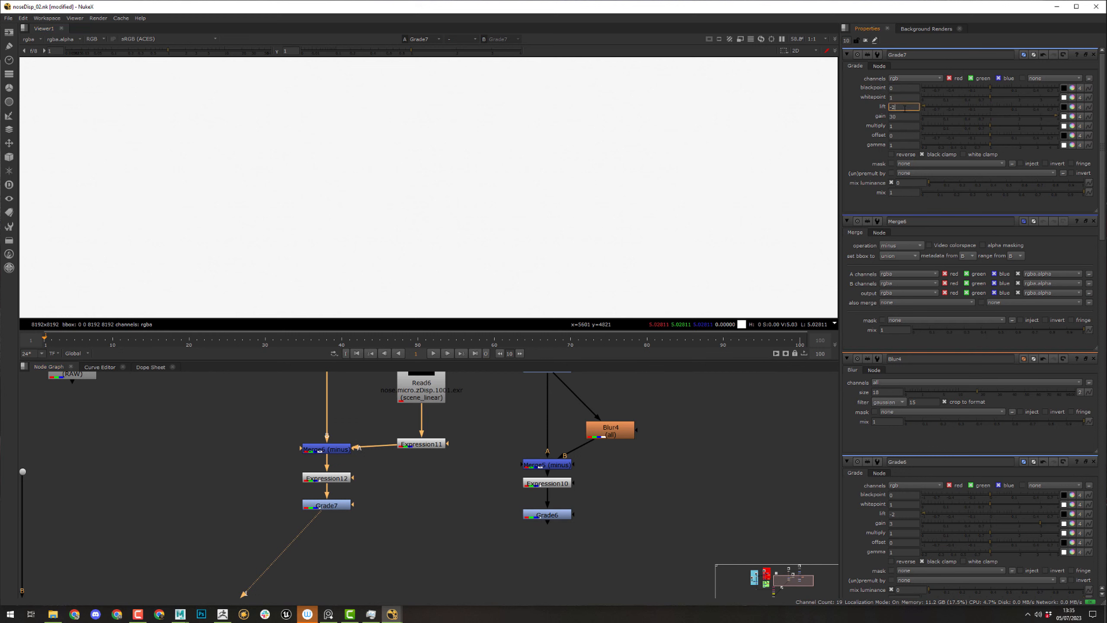
key(Tab)
text(2)
key(Return)
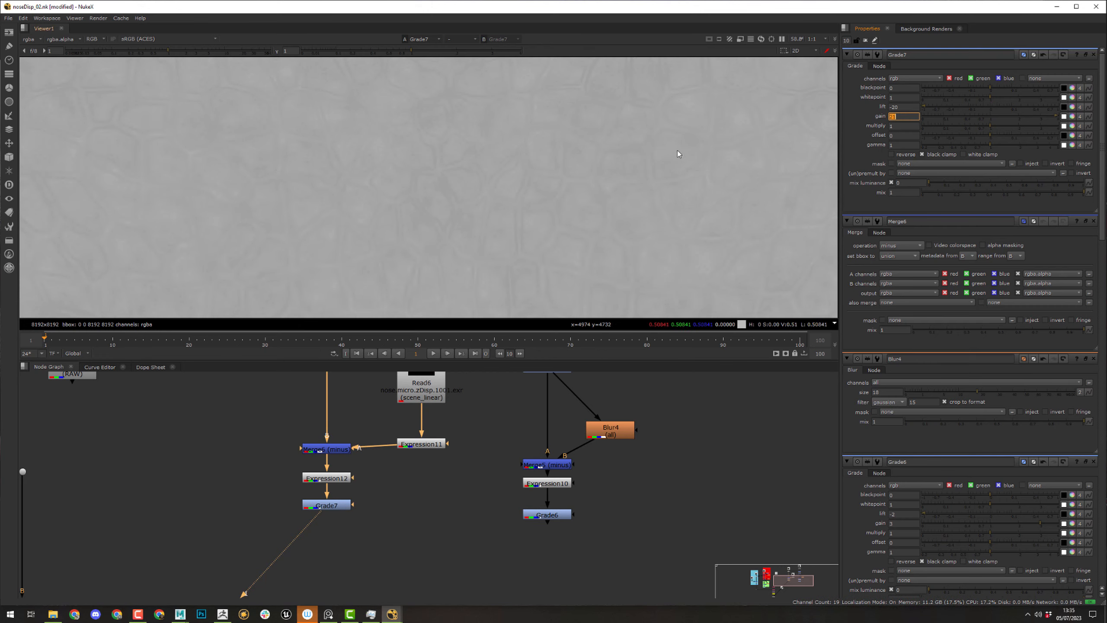
- Inspect the Grade7 micro detail up close, then fit the whole map in the viewer
middle_drag(368, 233, 383, 250)
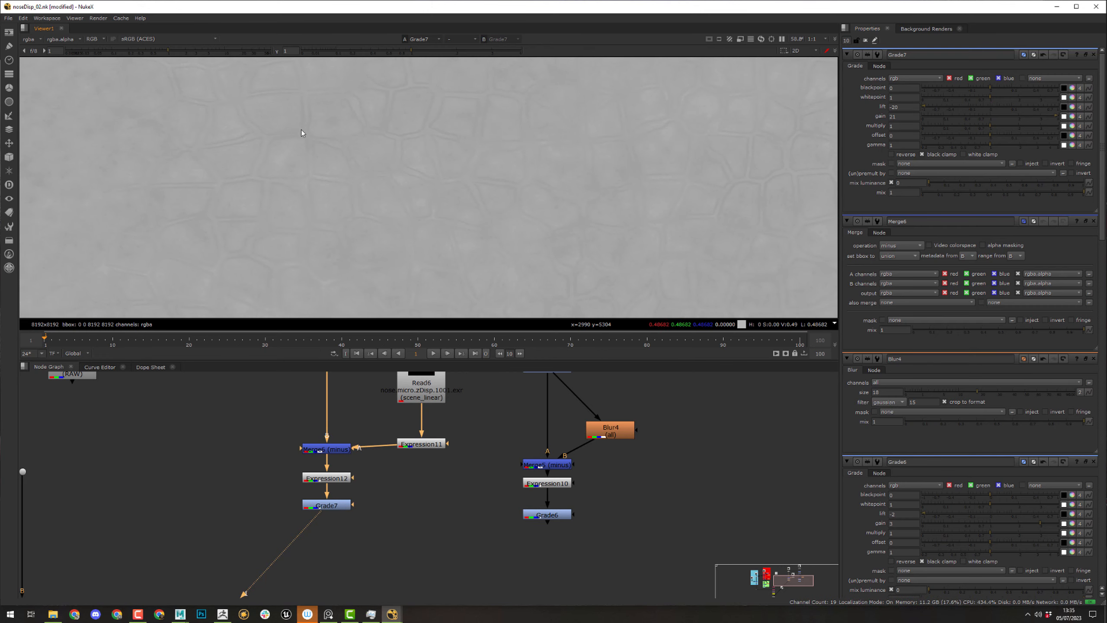
scroll(291, 155, up, 4)
scroll(322, 247, down, 3)
click(327, 505)
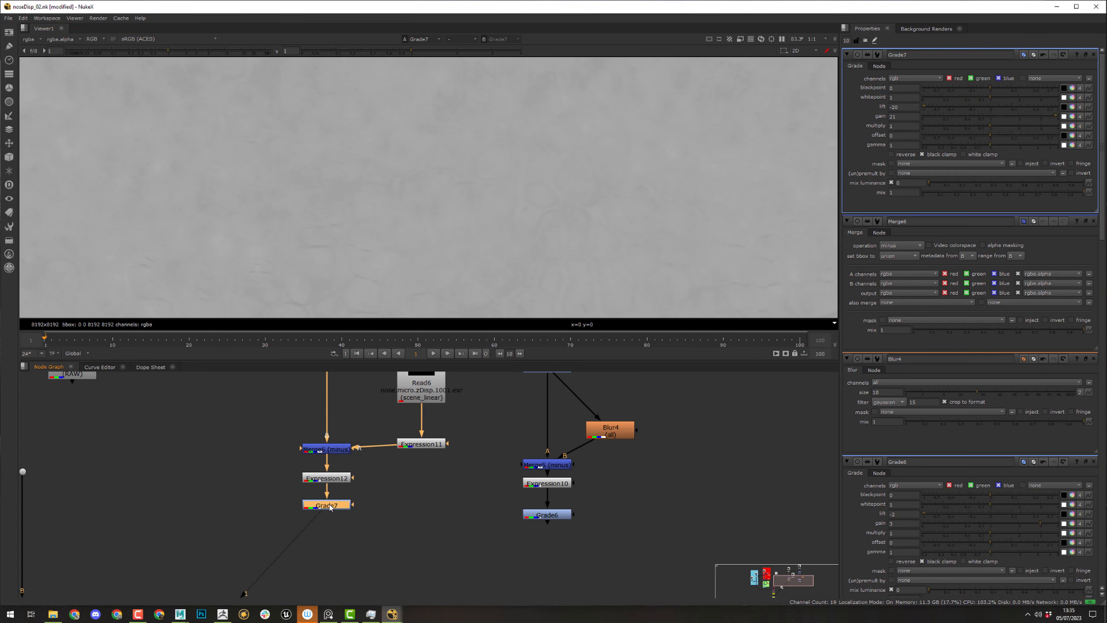
key(f)
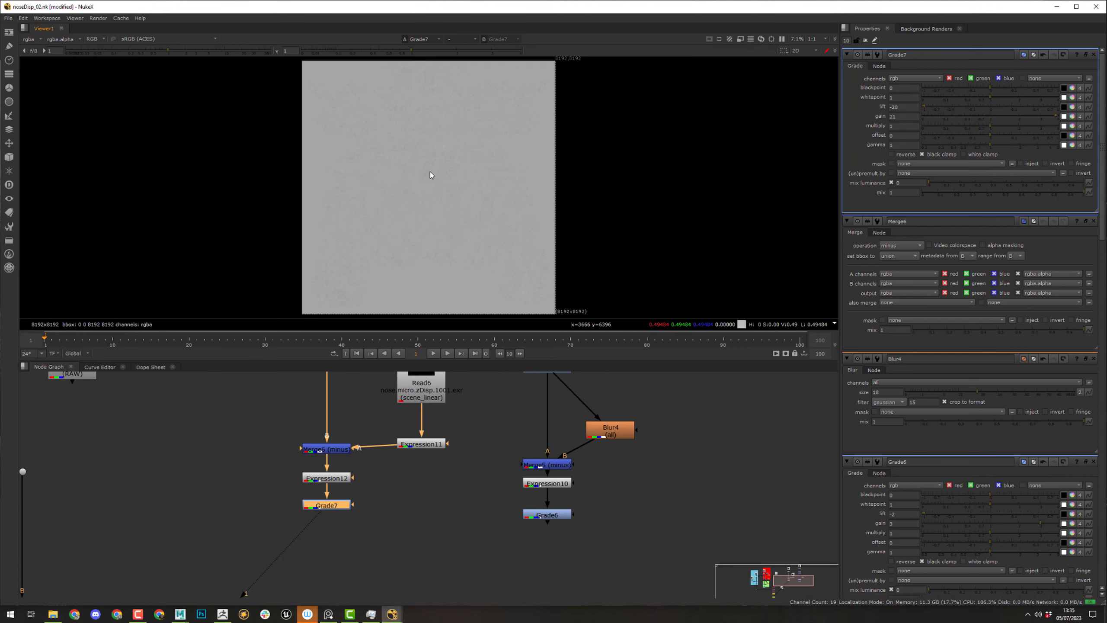
- View the Grade5 and Grade6 outputs in turn to compare the anatomy difference with the high-frequency bump detail
middle_drag(442, 474, 414, 544)
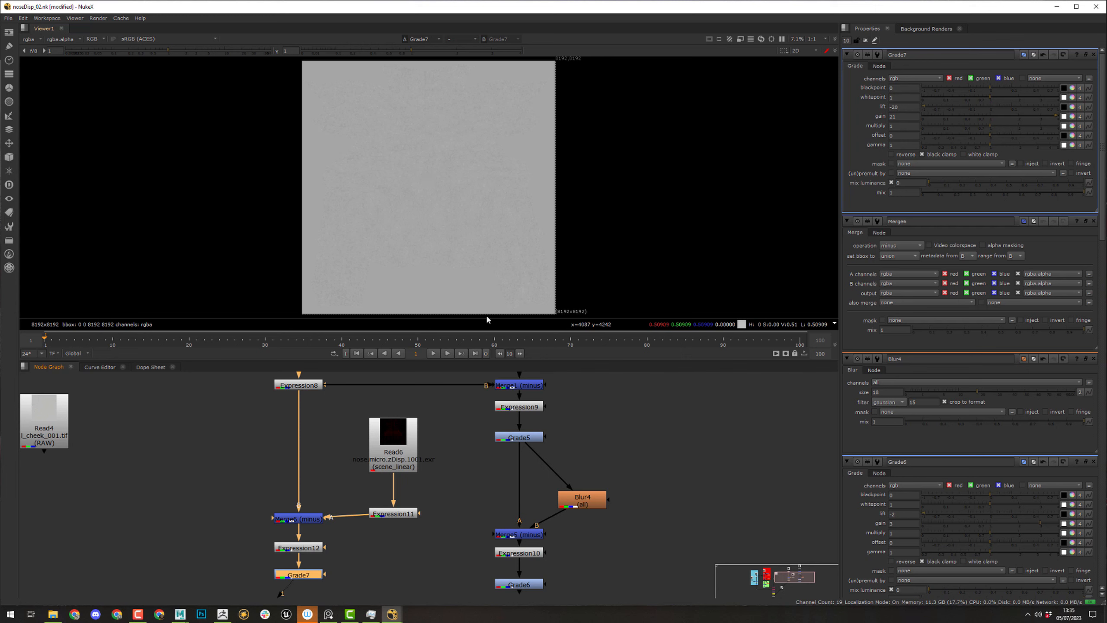
middle_drag(566, 557, 549, 542)
click(520, 425)
key(1)
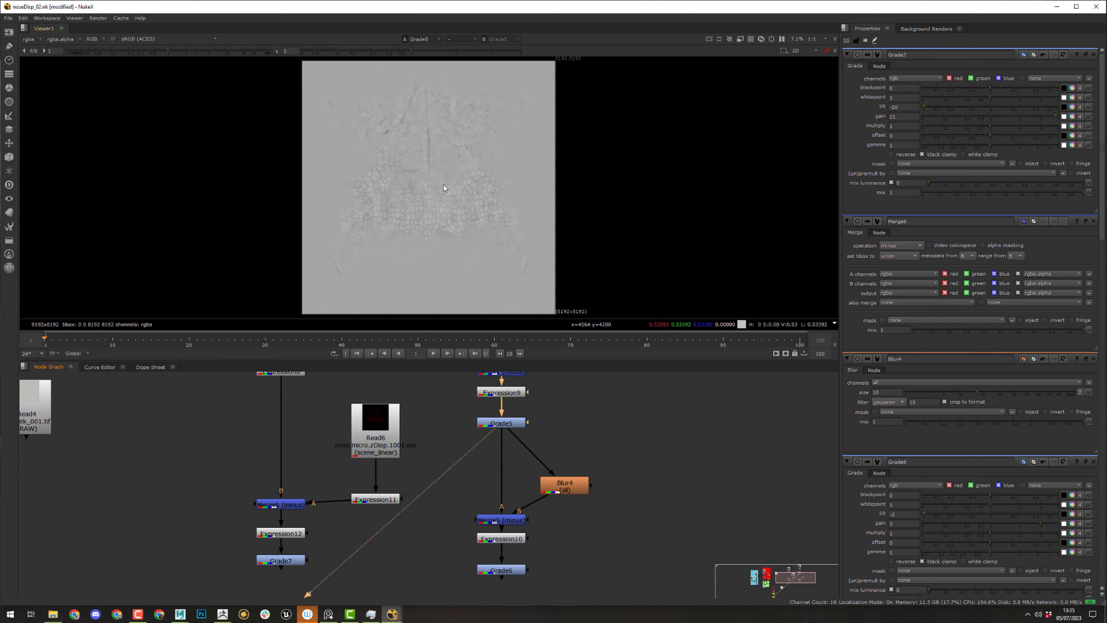
middle_drag(505, 570, 481, 502)
click(482, 502)
key(1)
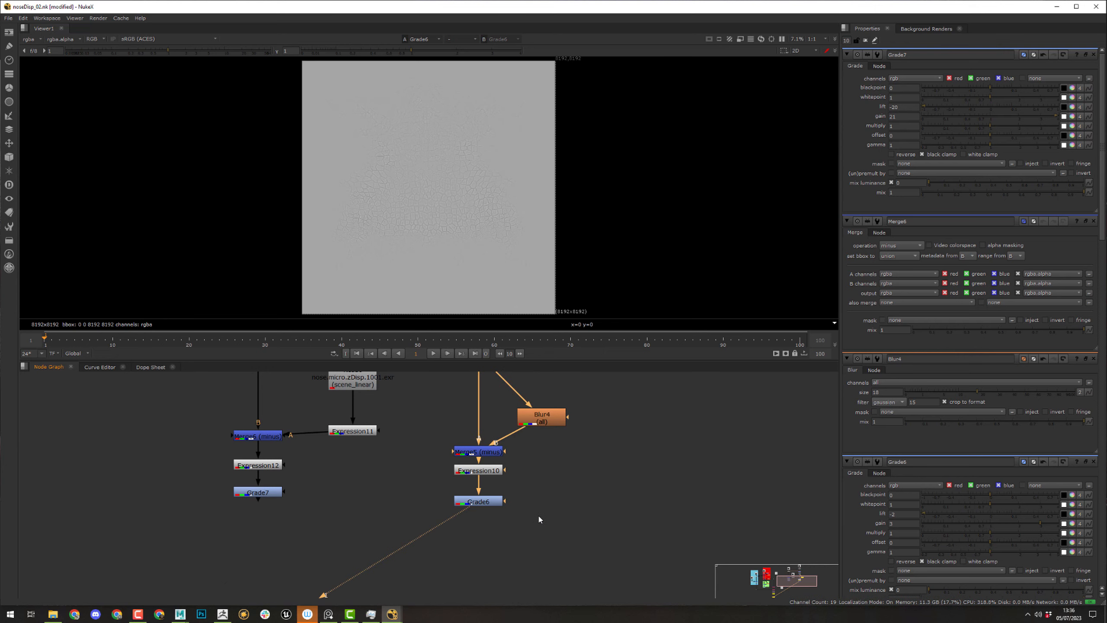
scroll(434, 206, up, 2)
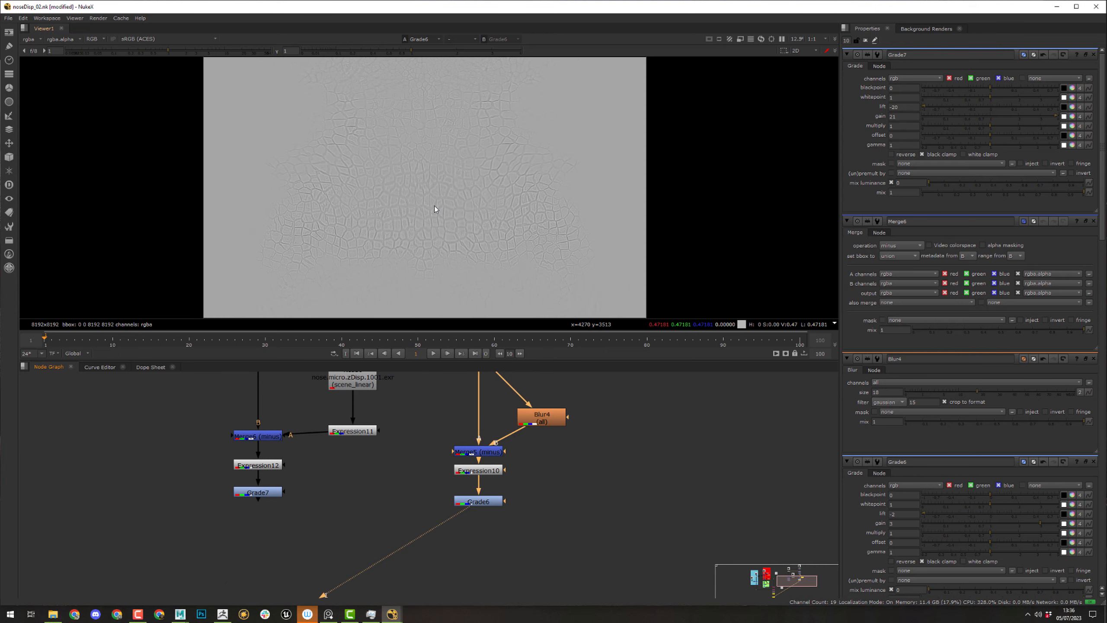
scroll(340, 393, down, 3)
- View the Read4 cheek texture and examine its red, green and blue channels one by one
middle_drag(327, 397, 304, 462)
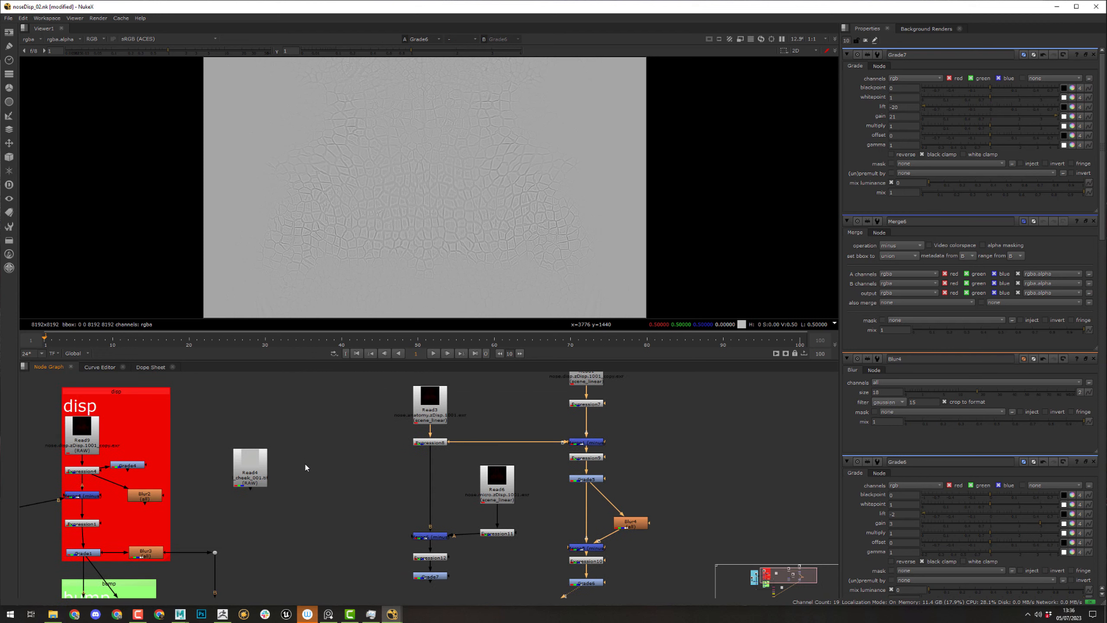
drag(262, 473, 299, 470)
key(1)
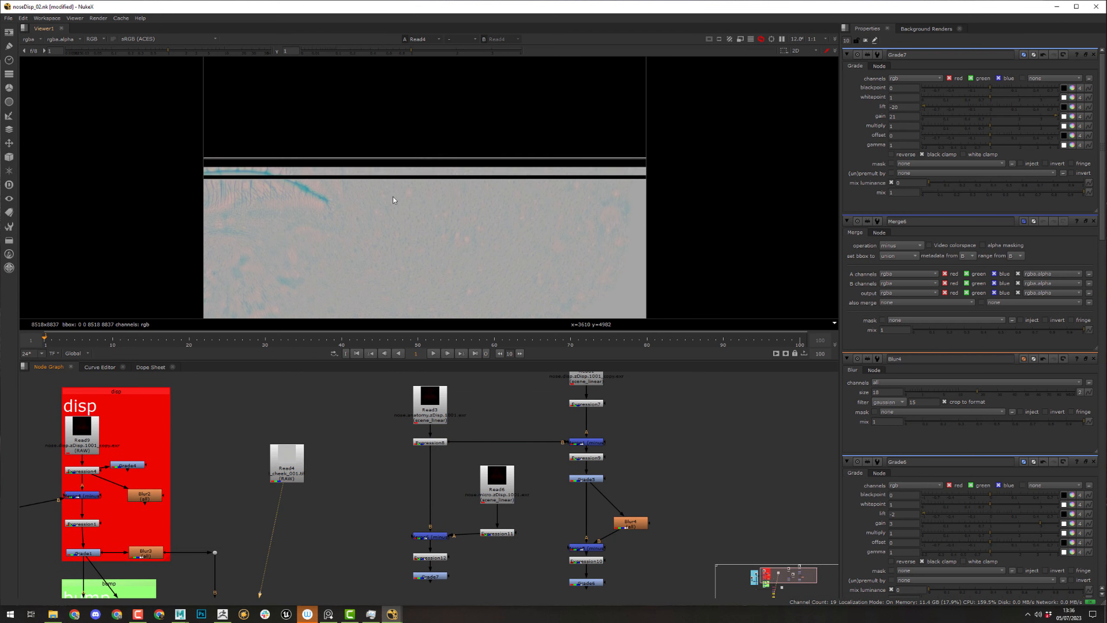
key(r)
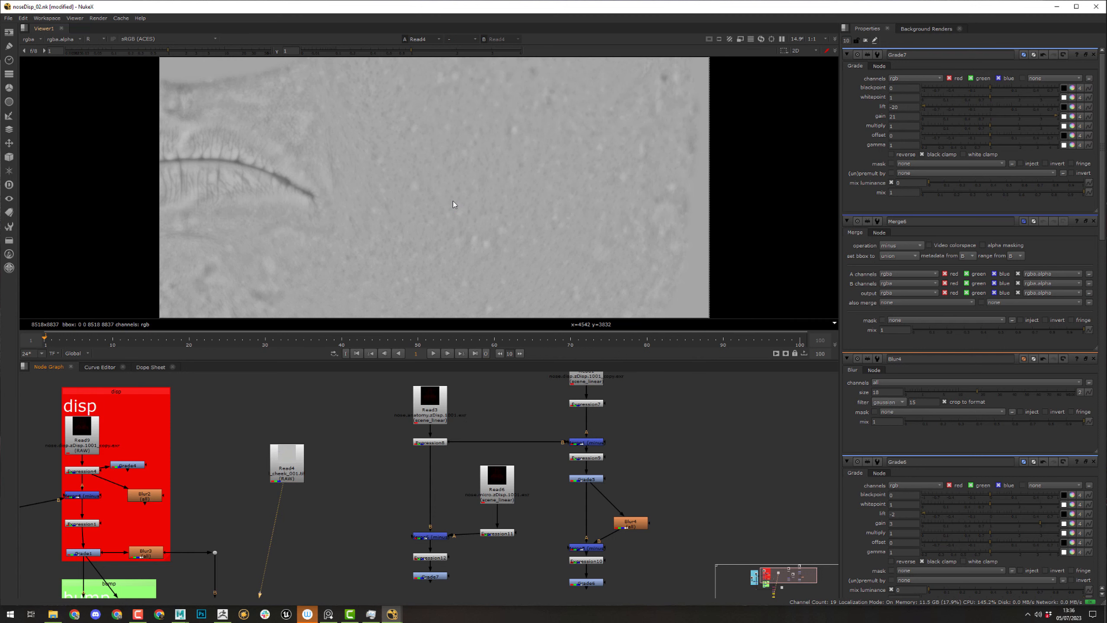
key(g)
key(b)
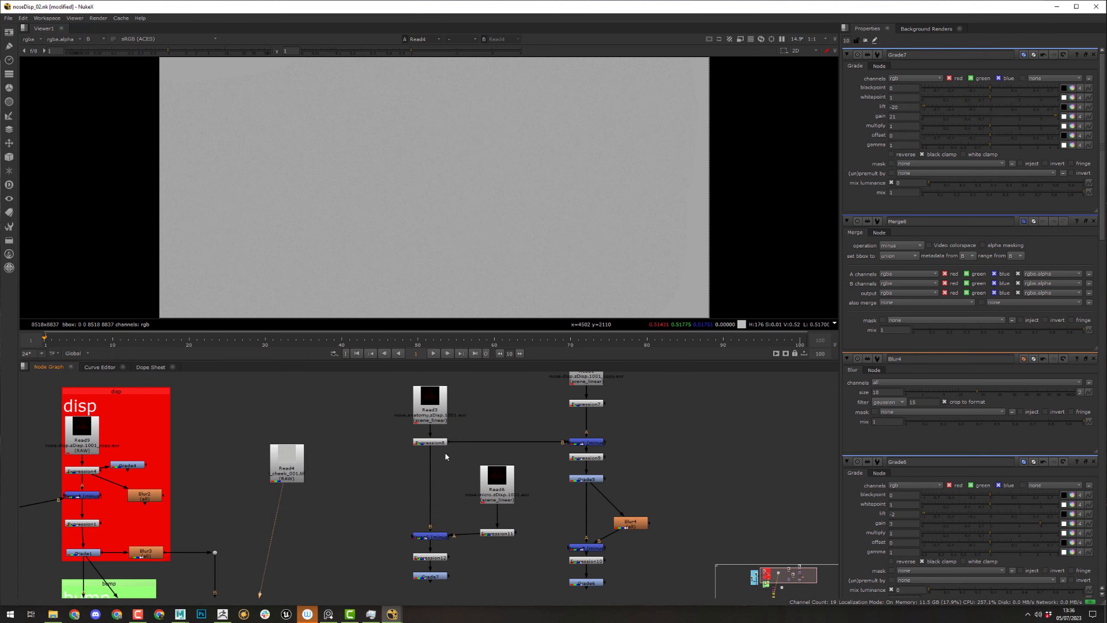
- Bring the lower ends of the graded branches into view and open the project settings
mouse_move(407, 478)
middle_down()
mouse_move(271, 464)
mouse_move(397, 513)
mouse_move(387, 536)
mouse_move(366, 441)
mouse_move(422, 479)
middle_up()
middle_drag(414, 518, 445, 486)
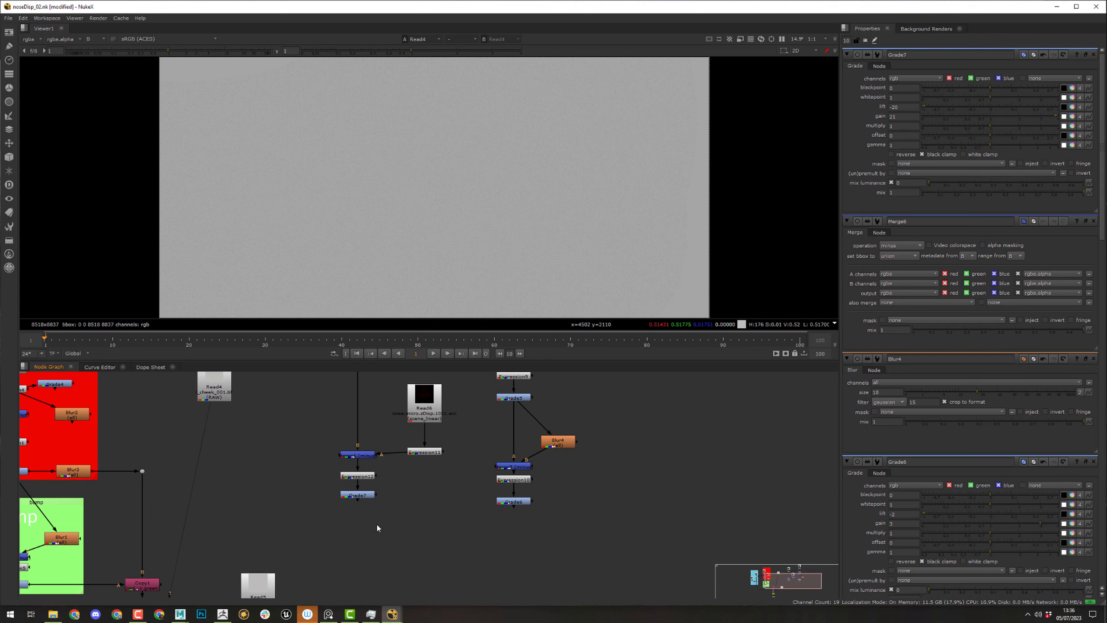
key(s)
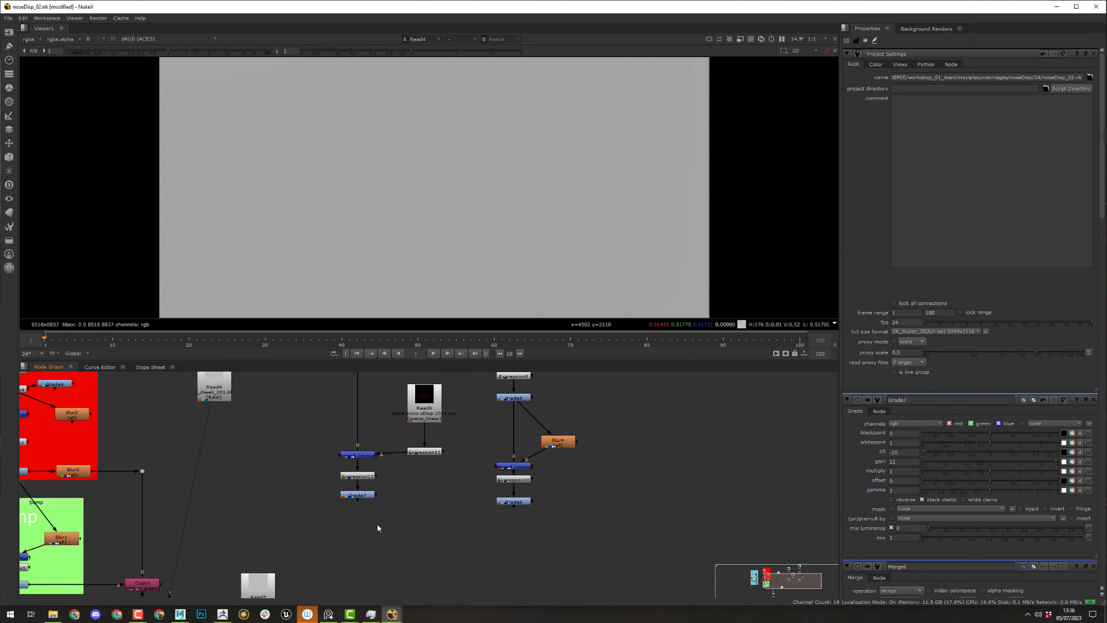
- Add a Shuffle node fed by Grade7 and place it in the open space below the graded branches
key(Tab)
text(s)
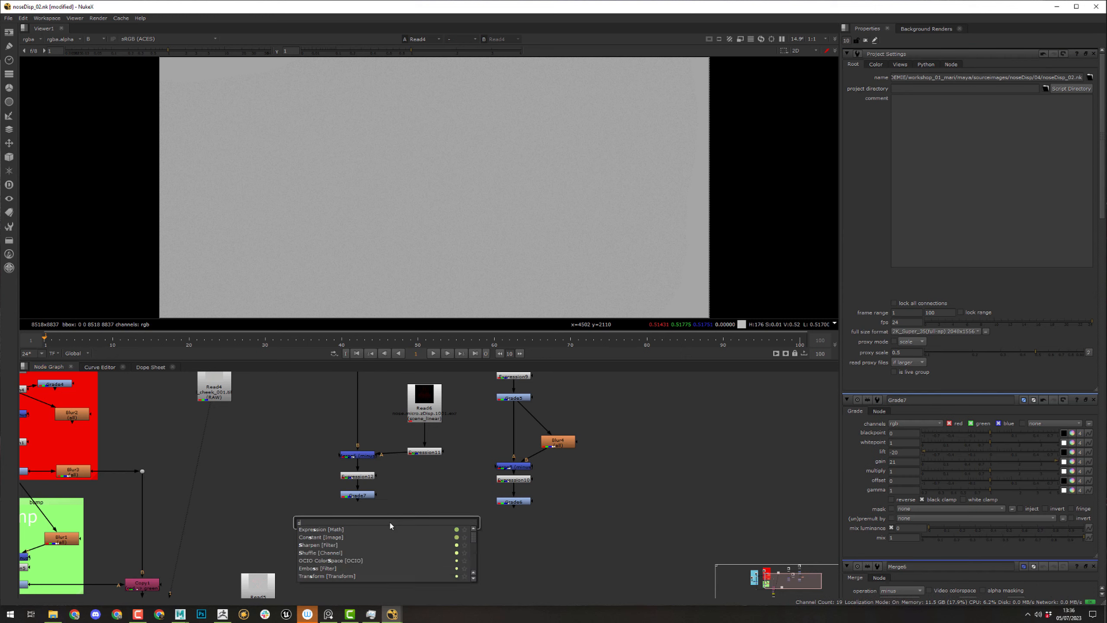
text(huffle [Channel)
key(Return)
drag(391, 526, 356, 498)
middle_drag(356, 498, 382, 431)
drag(378, 460, 503, 503)
click(360, 464)
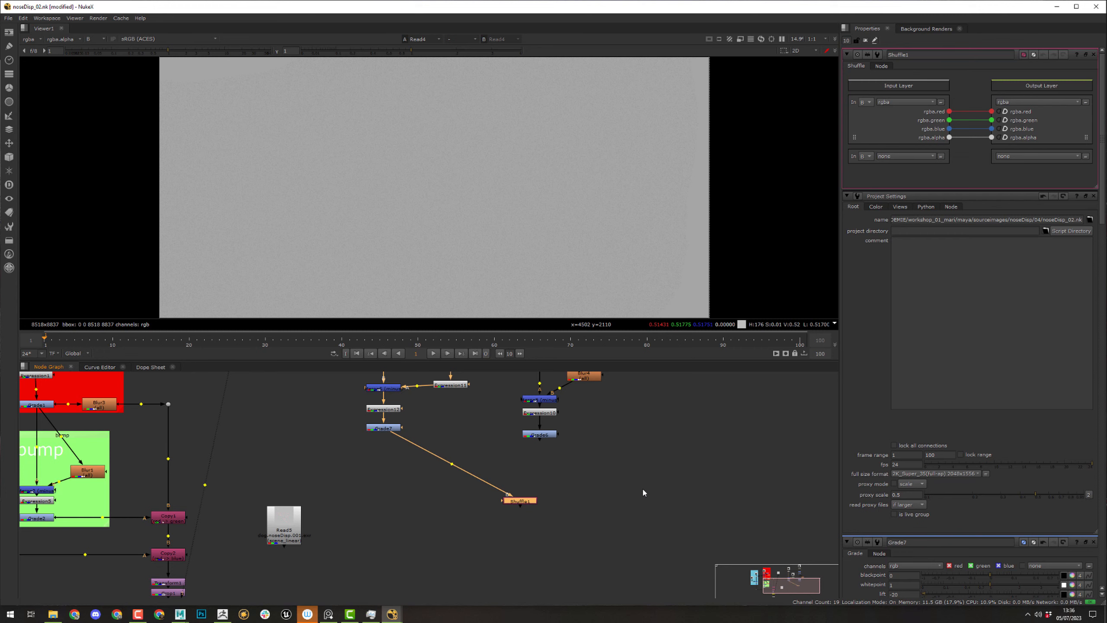
- Cut the Shuffle node, paste it beside Blur4 and feed it from Grade5
key(ctrl+x)
middle_drag(618, 429, 536, 549)
click(574, 457)
key(ctrl+v)
middle_drag(584, 465, 564, 511)
drag(576, 513, 478, 519)
drag(579, 524, 571, 564)
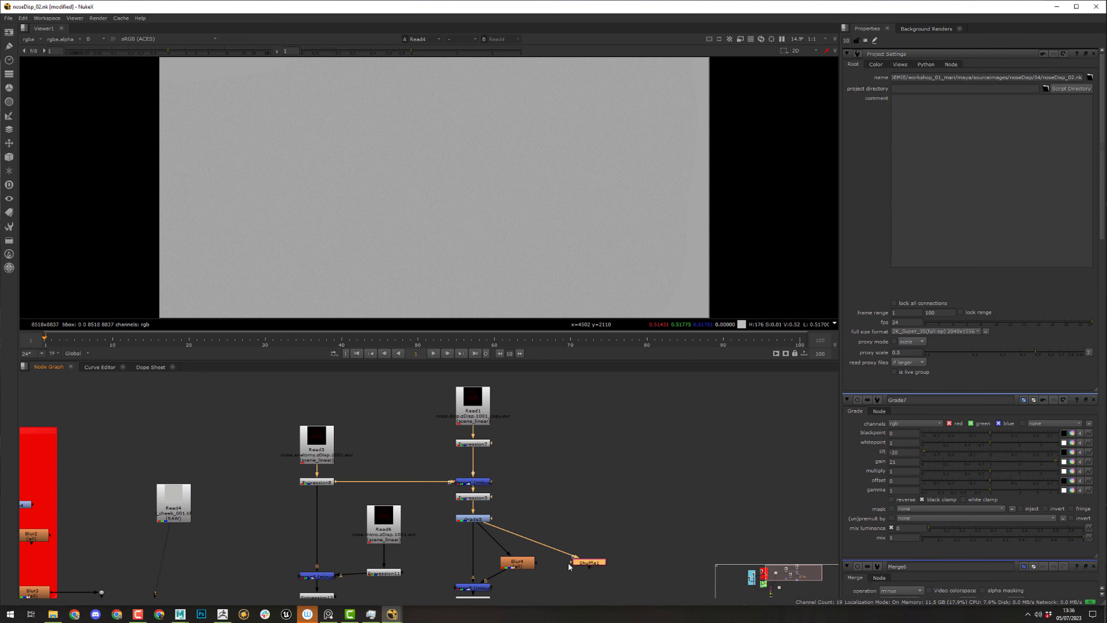
- Connect Shuffle1's A input to Grade6, route its Grade5 link through a corner dot, and line it up with Grade6
middle_drag(589, 578, 569, 505)
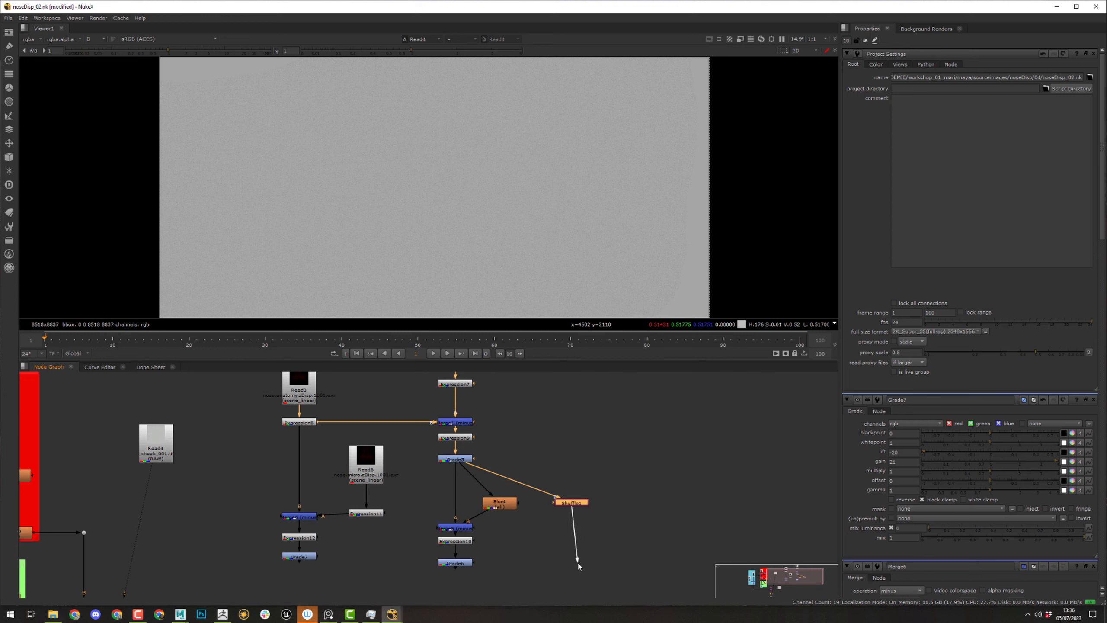
drag(579, 505, 455, 562)
drag(571, 548, 591, 548)
ctrl+drag(525, 505, 594, 461)
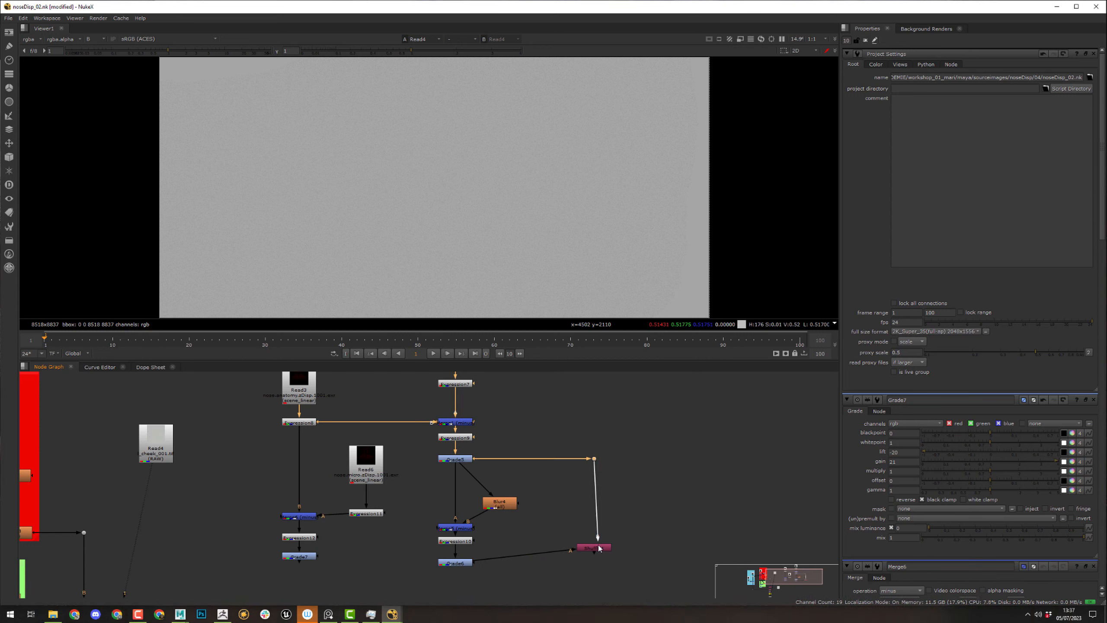
drag(596, 549, 597, 566)
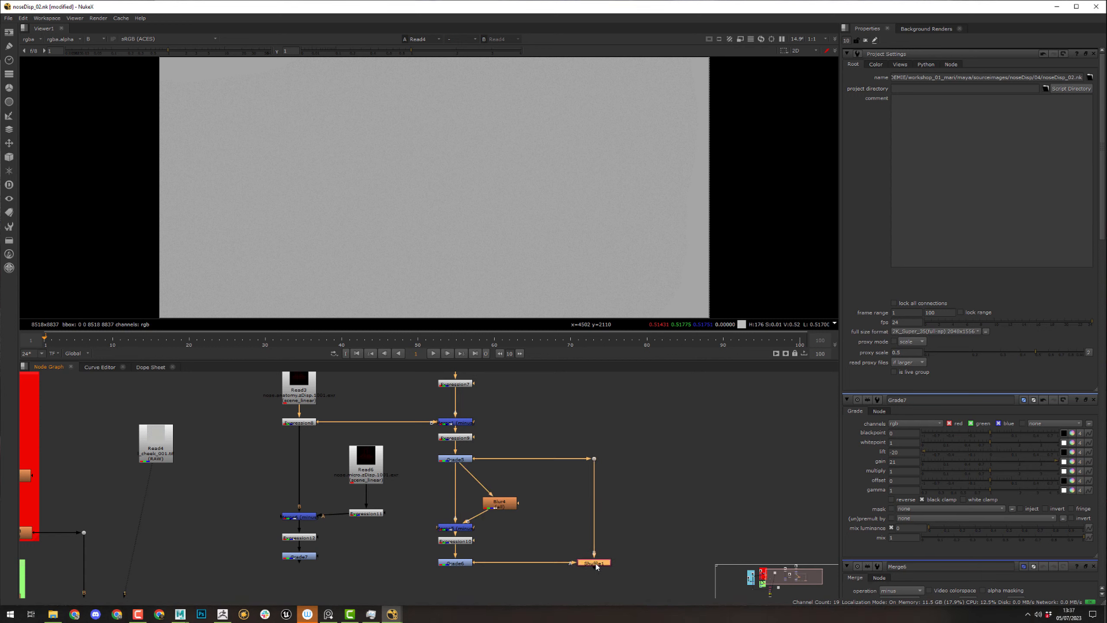
- Open Shuffle1's properties and set its second input layer and second output layer to rgb
double_click(596, 565)
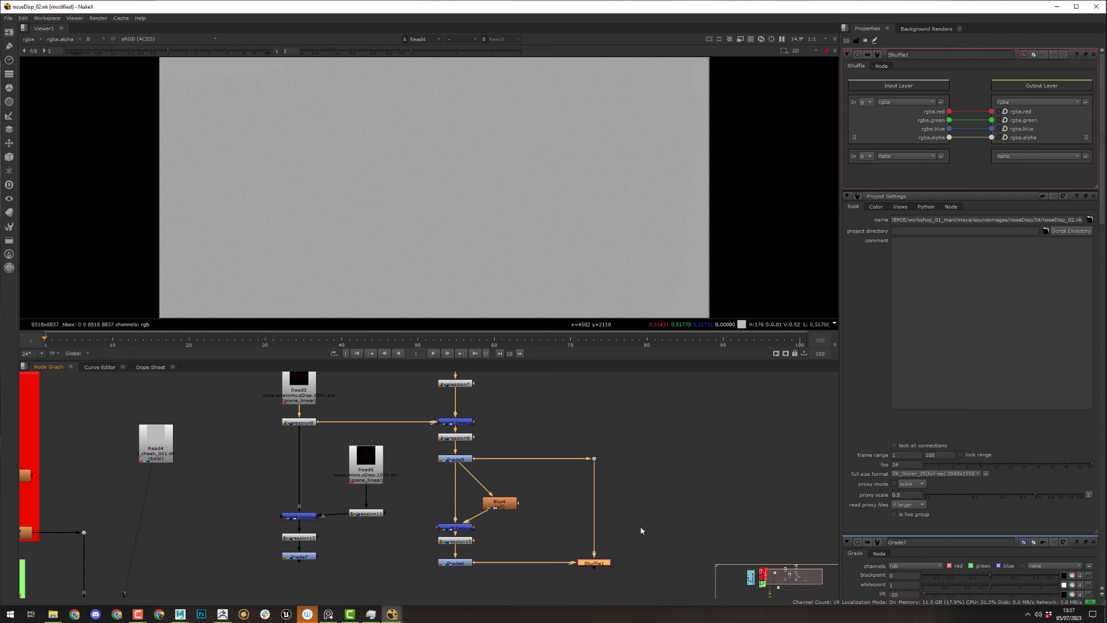
middle_drag(641, 530, 640, 484)
click(918, 154)
click(915, 173)
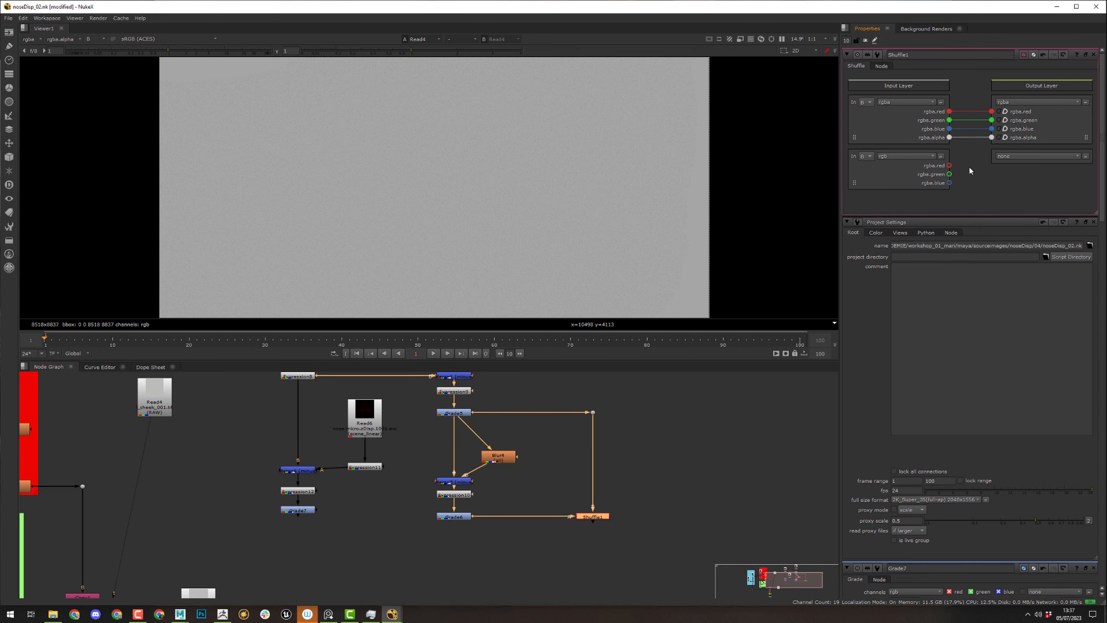
click(1018, 155)
click(1023, 175)
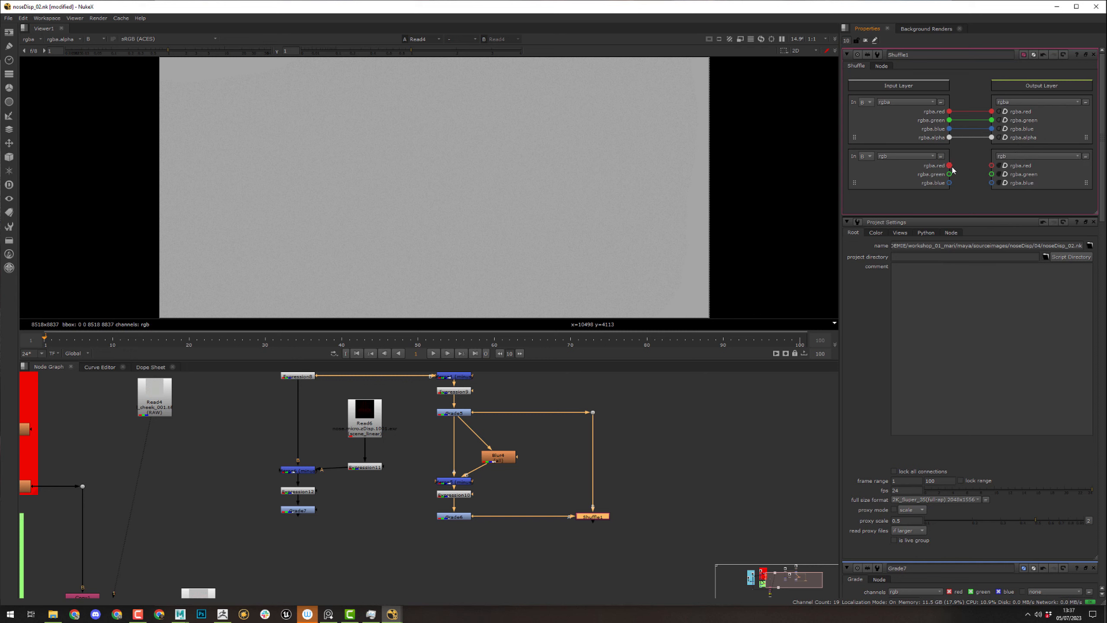
- Source Shuffle1's second layer from input A, route its red channel into the green output, and view the node
scroll(654, 501, up, 5)
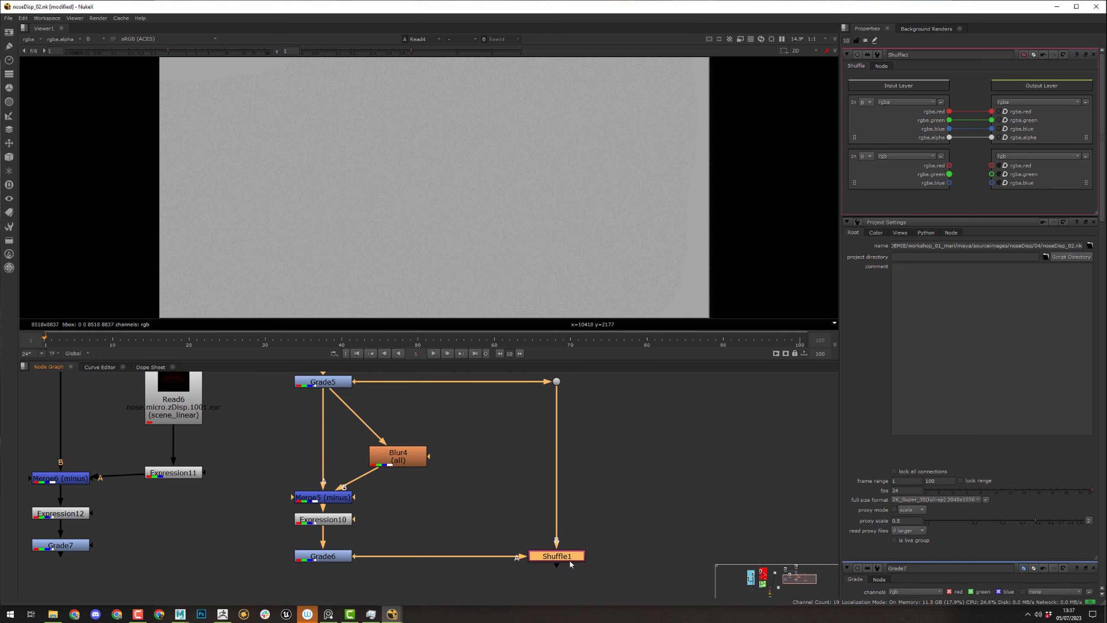
click(866, 156)
click(866, 166)
drag(950, 167, 990, 175)
key(1)
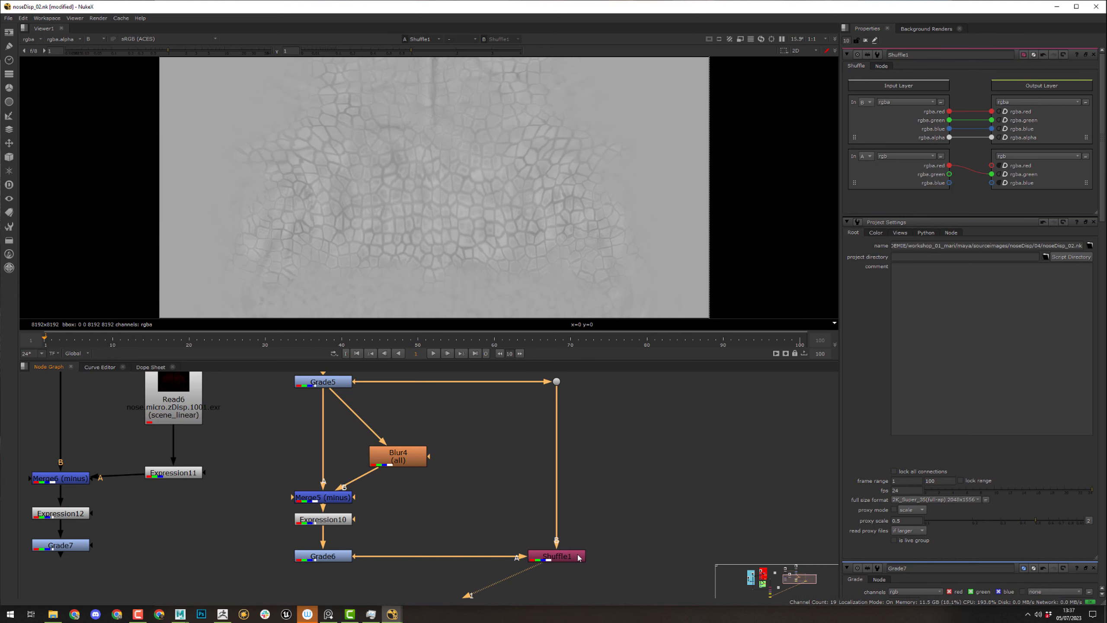
- Compare Shuffle1's red channel with the Grade6 output, then view Shuffle1's green channel
key(r)
middle_drag(575, 541, 535, 565)
middle_drag(382, 428, 322, 461)
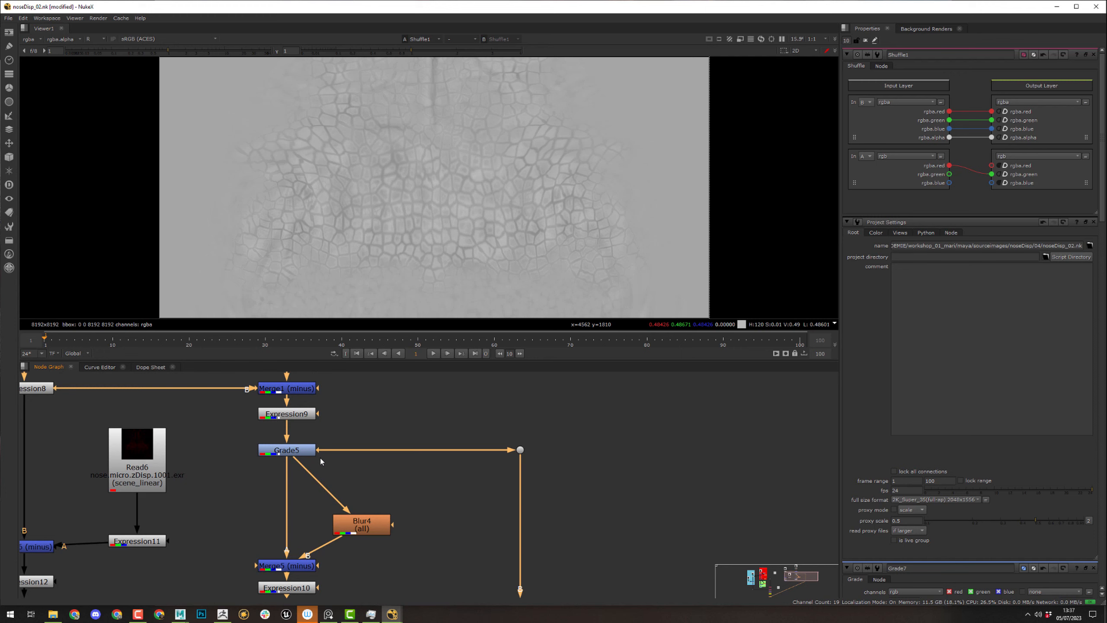
middle_drag(504, 500, 466, 435)
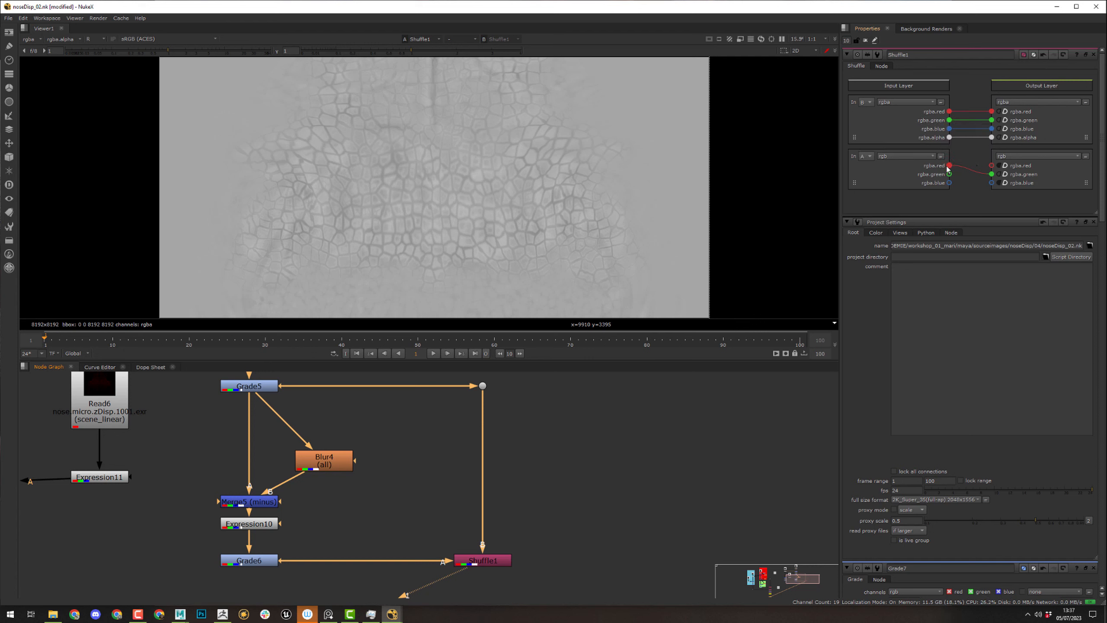
middle_drag(479, 481, 574, 428)
click(364, 509)
key(1)
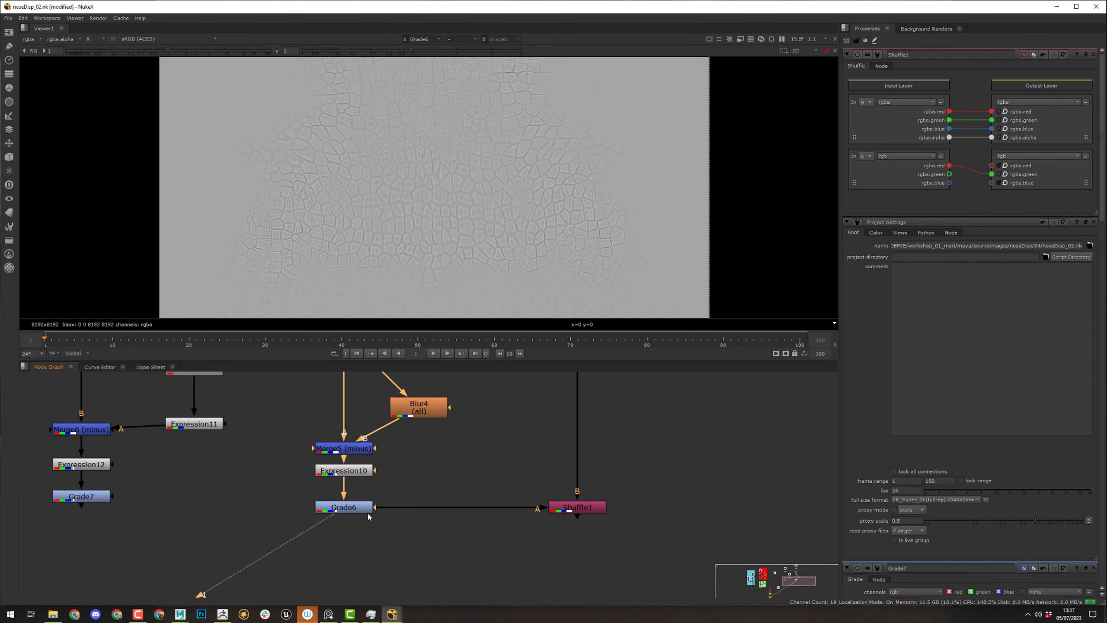
click(576, 508)
key(1)
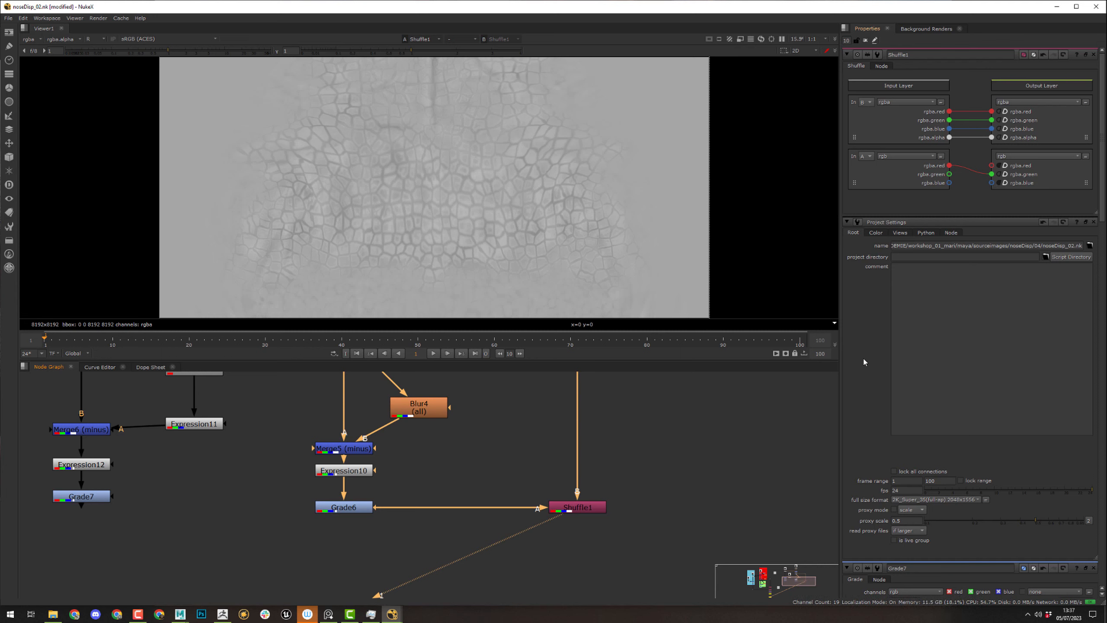
middle_drag(665, 478, 626, 440)
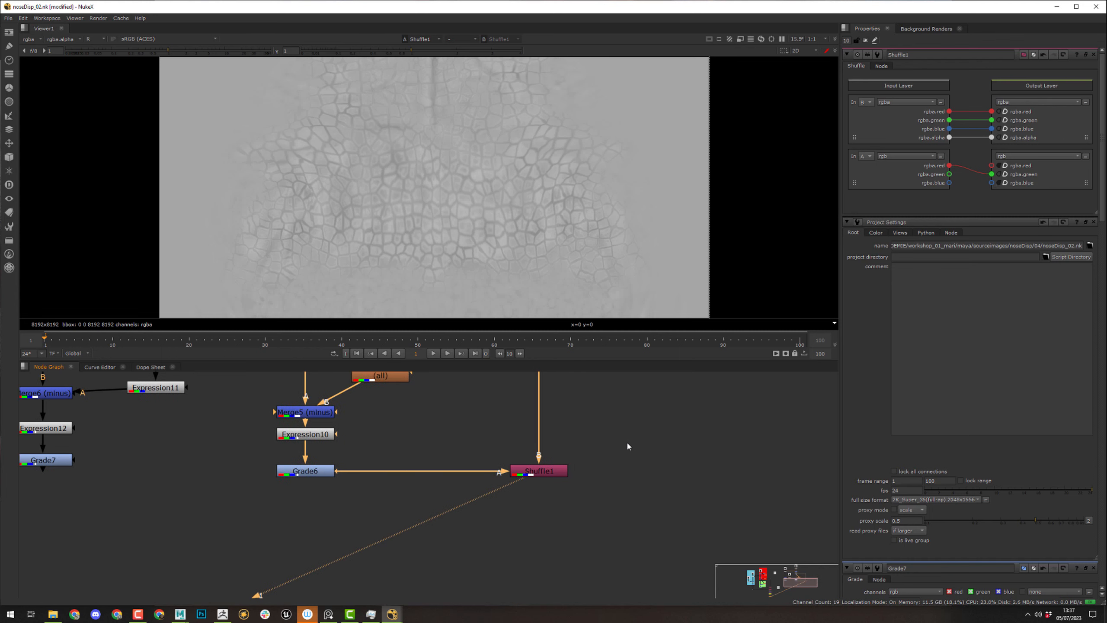
scroll(619, 445, down, 2)
key(g)
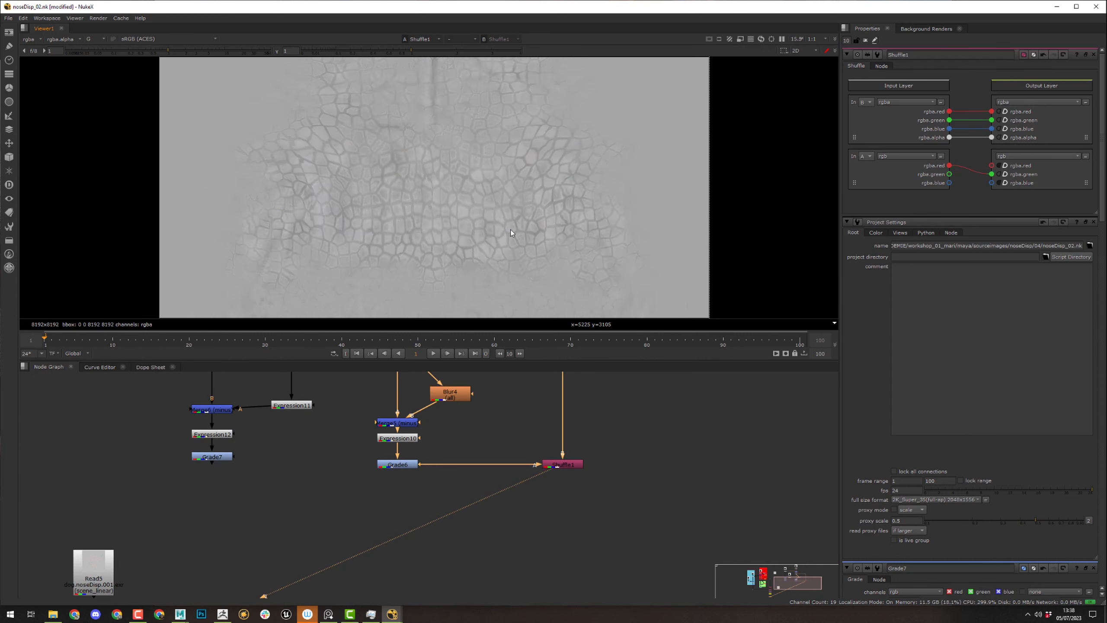
- Duplicate Shuffle1 below itself, feed the copy from Shuffle1 and Grade7, and square off the Grade7 link with a dot
click(564, 464)
key(ctrl+c)
ctrl+click(572, 494)
key(ctrl+v)
drag(570, 501, 562, 465)
drag(560, 522, 206, 463)
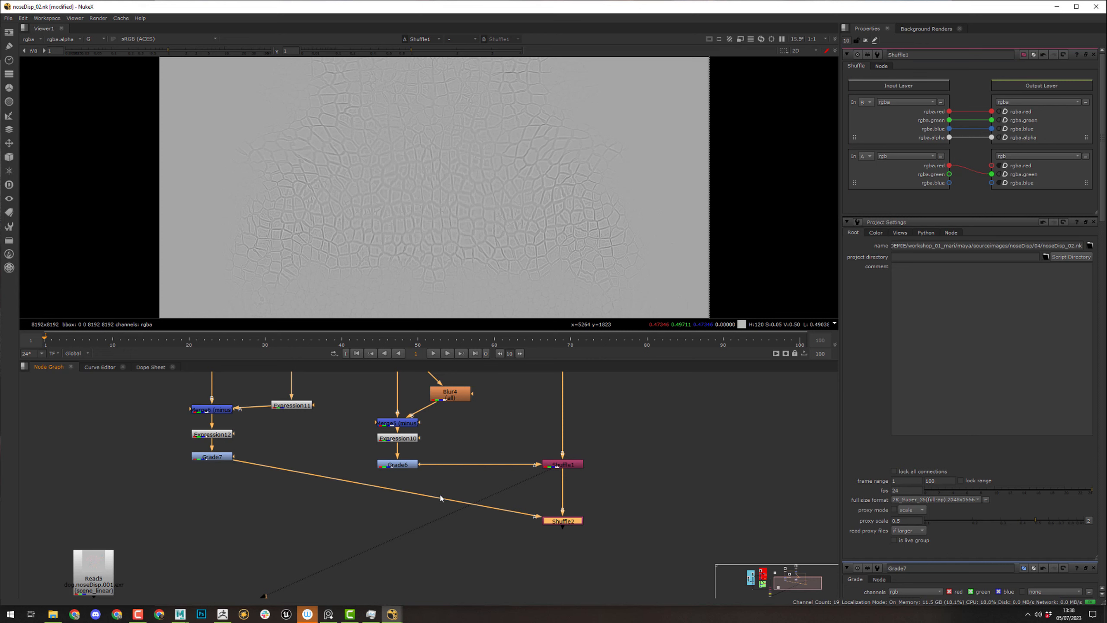
ctrl+click(387, 488)
drag(386, 492, 210, 521)
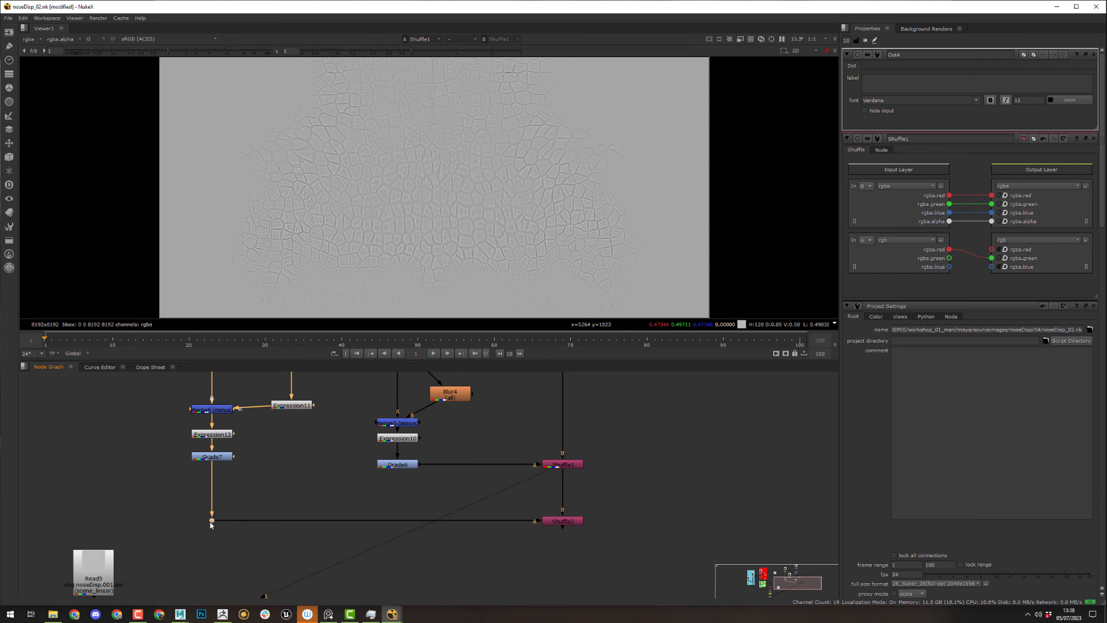
- View Shuffle2 and route input A's red channel into the blue output
double_click(566, 521)
key(1)
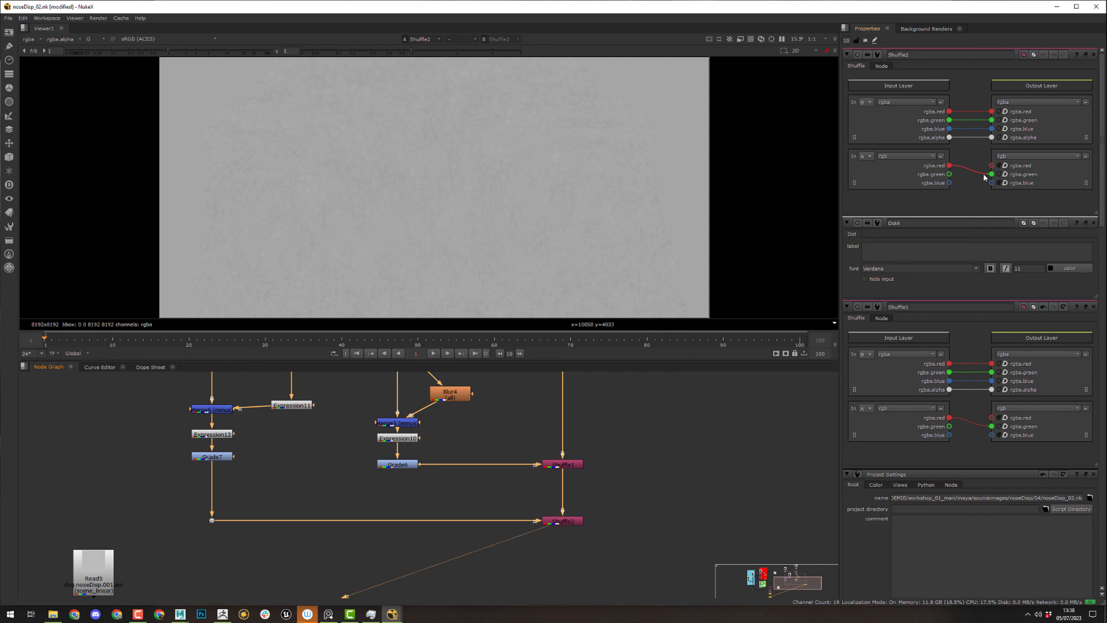
drag(986, 177, 984, 187)
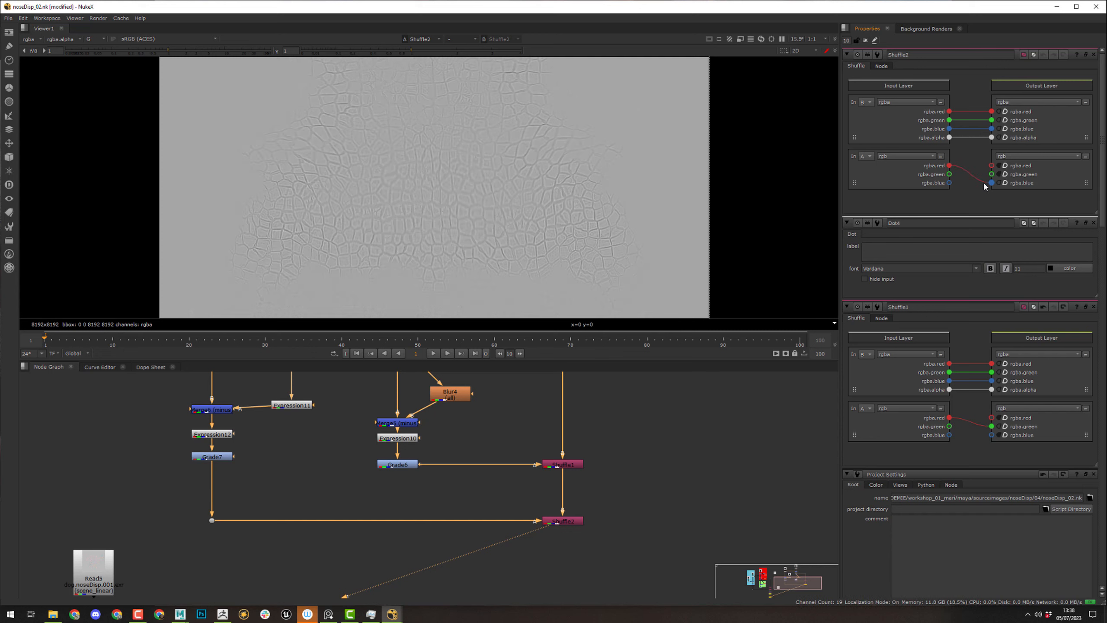
- Check Shuffle2's blue channel, then view the combined RGB map in full
click(562, 522)
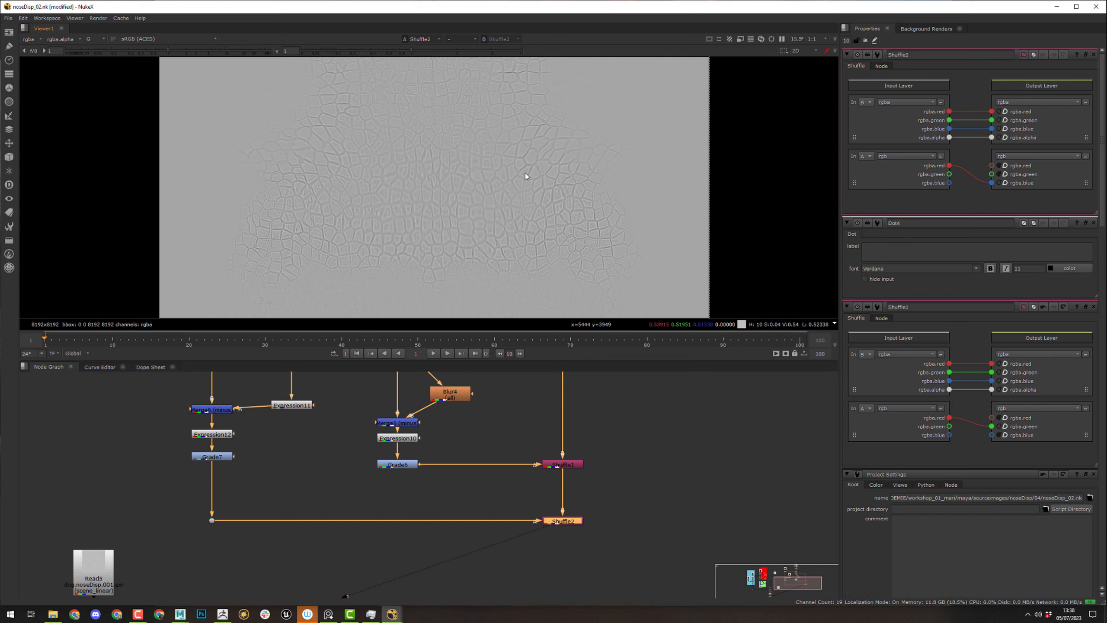
key(b)
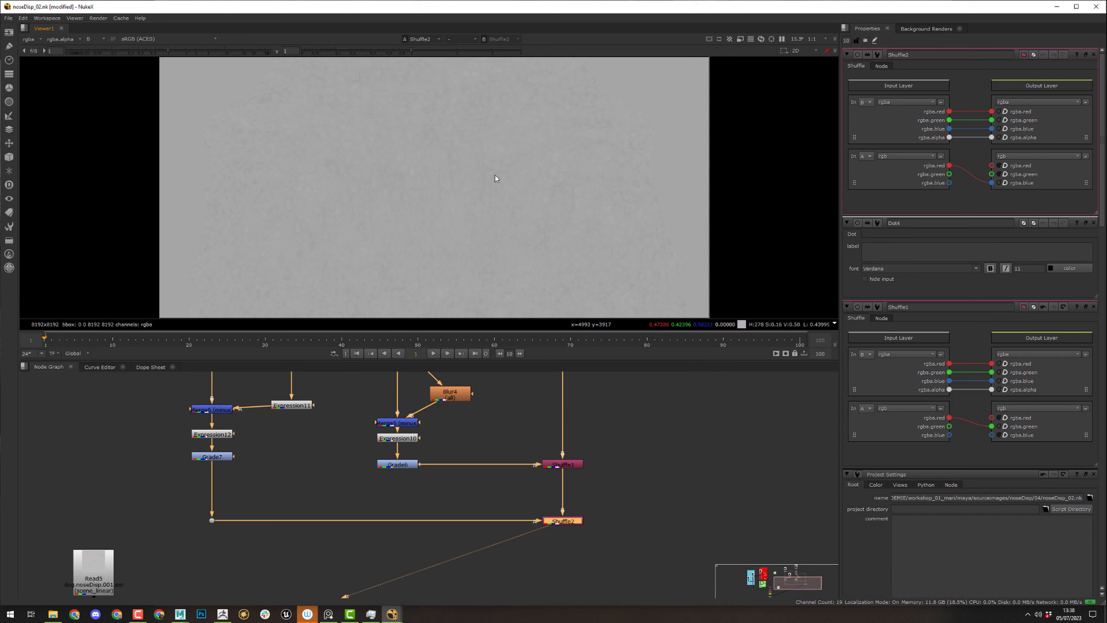
click(218, 458)
middle_drag(238, 472, 195, 498)
key(r)
key(r)
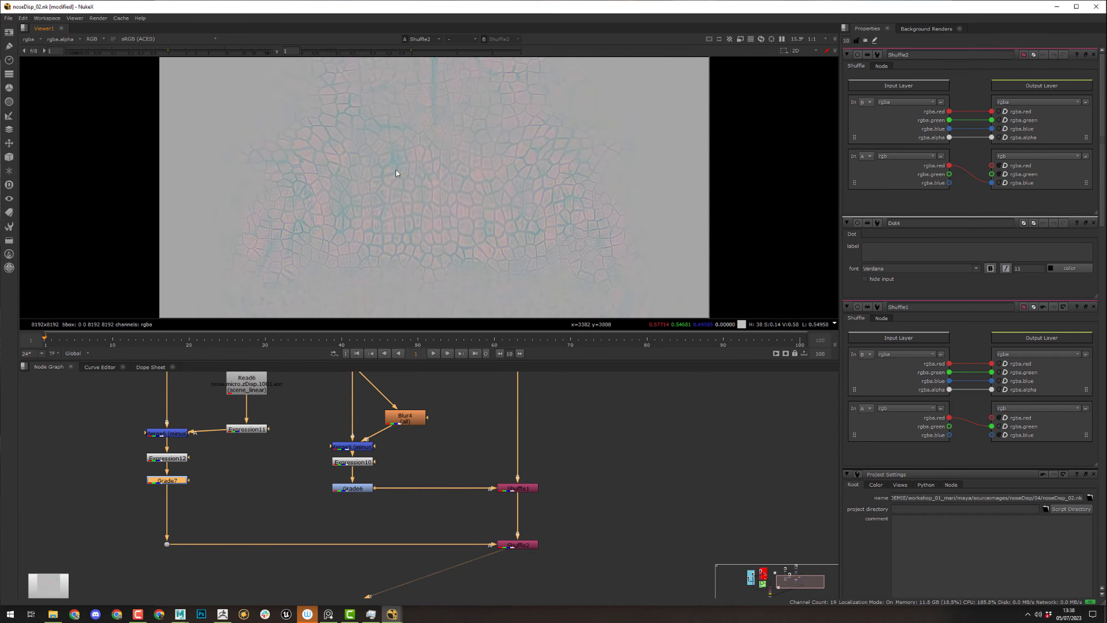
scroll(399, 163, down, 3)
middle_drag(450, 98, 464, 141)
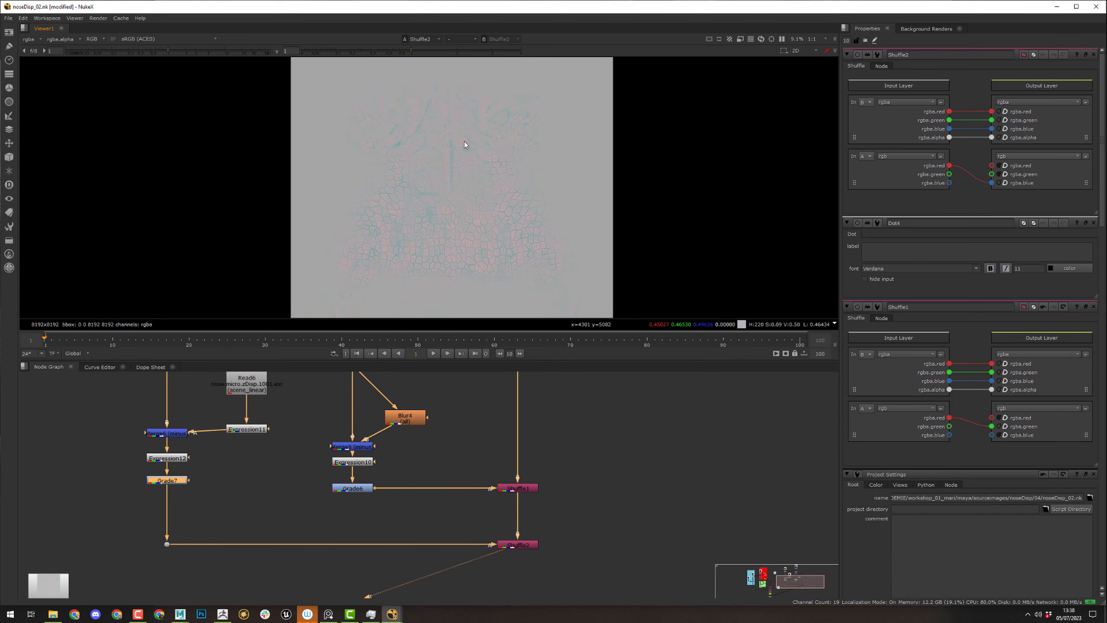
scroll(443, 172, down, 3)
- Add a Crop node after Shuffle2 and move it down to leave a gap between them
middle_drag(606, 522, 574, 491)
click(484, 510)
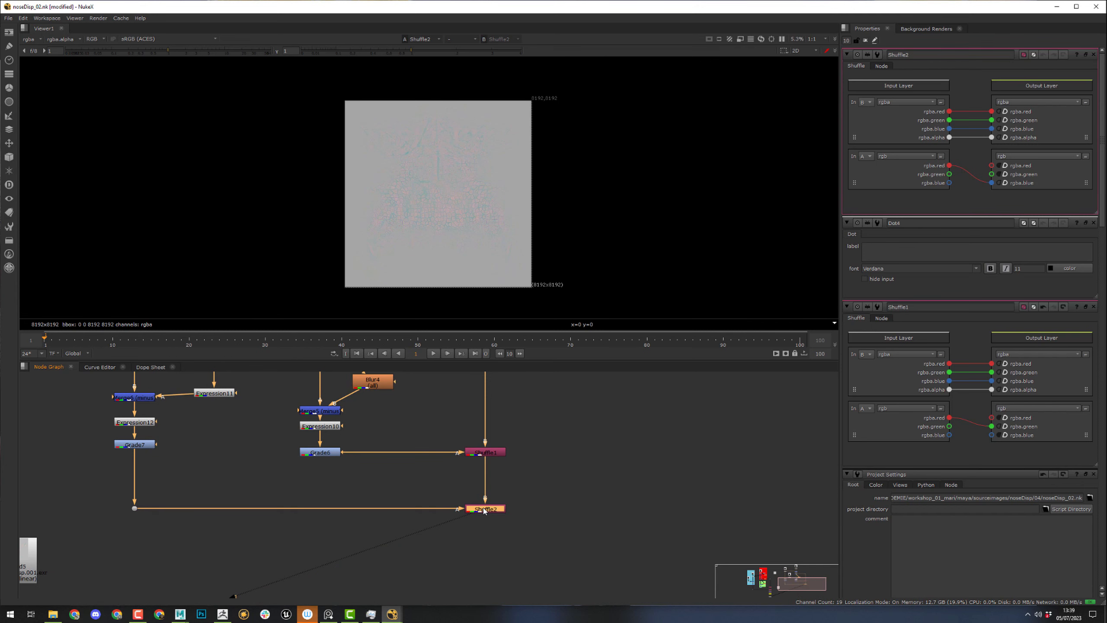
key(Tab)
text(d)
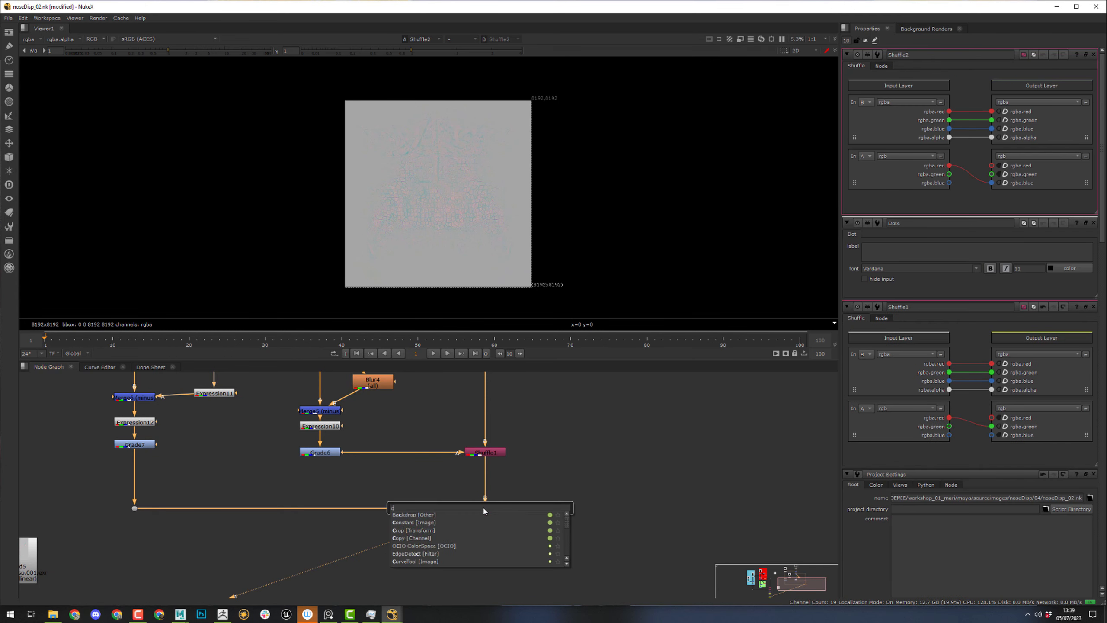
text(r)
key(Return)
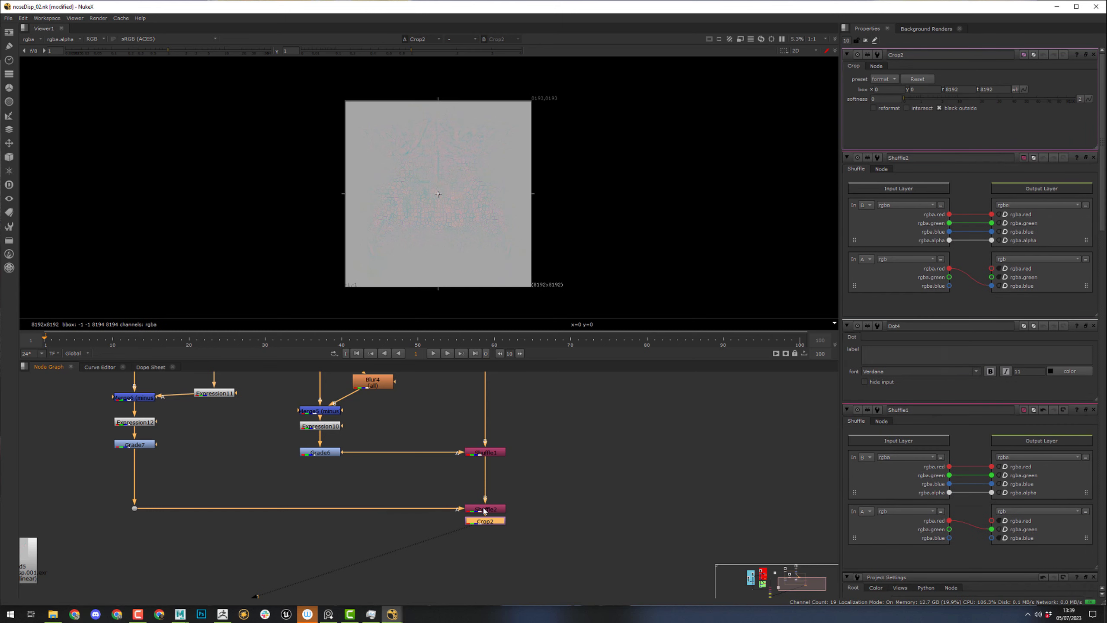
drag(491, 522, 494, 558)
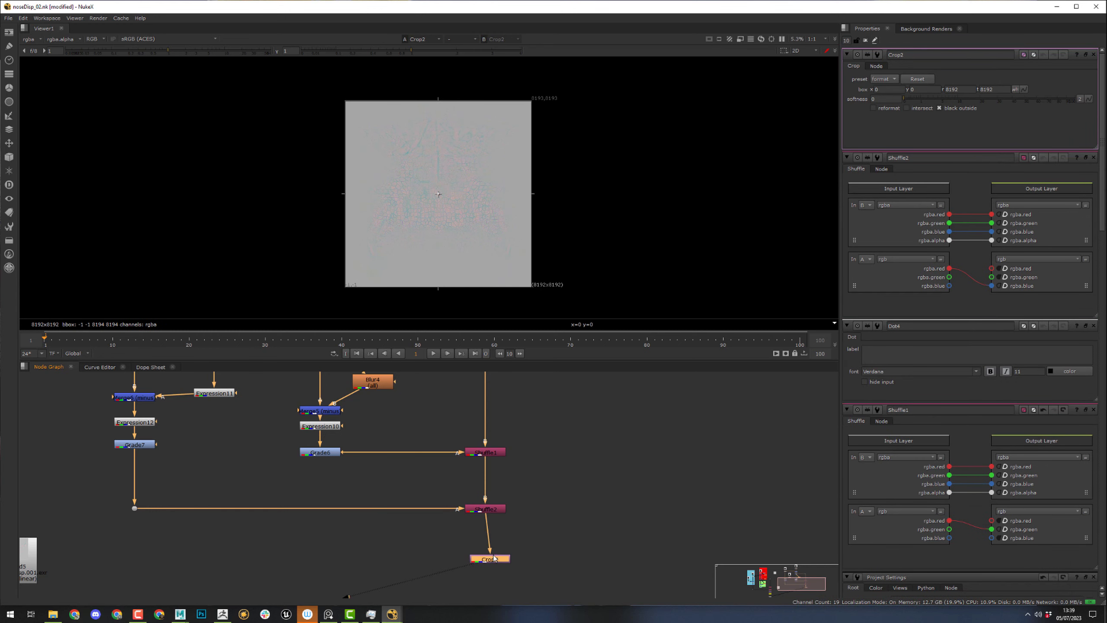
- Insert a Transform node between Shuffle2 and the Crop node and set its rotation to 180
click(485, 509)
key(t)
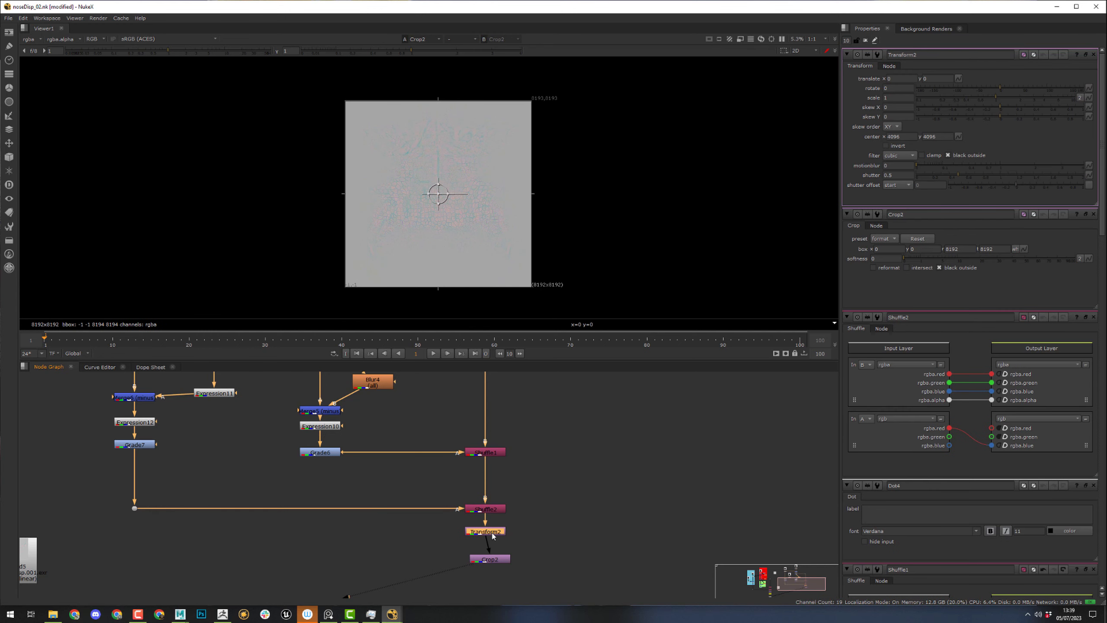
scroll(449, 181, up, 3)
drag(445, 214, 296, 211)
click(891, 88)
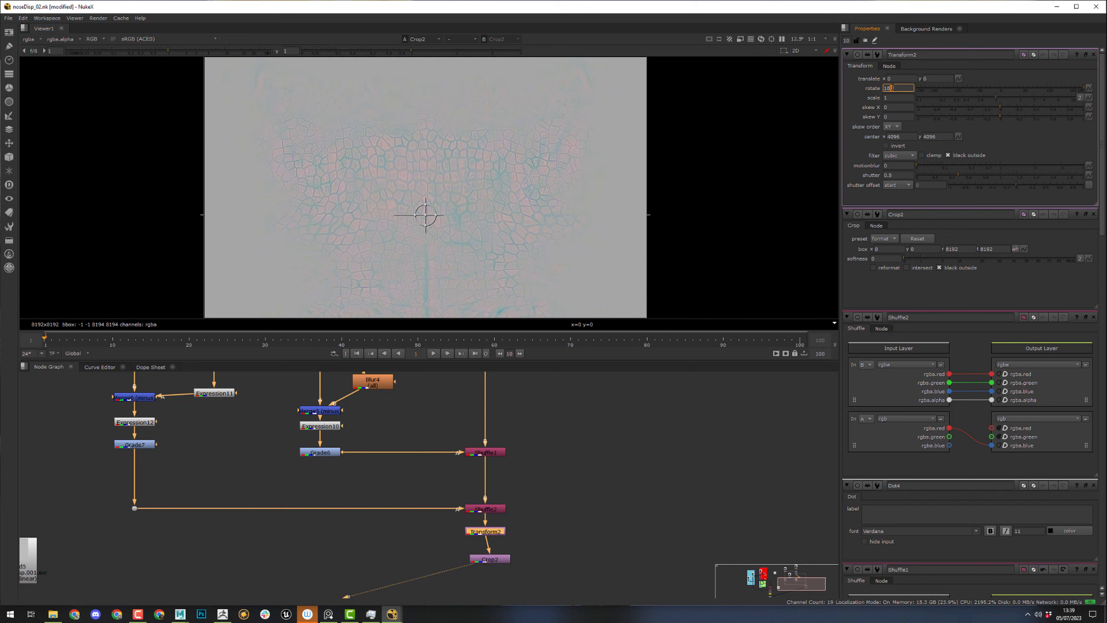
scroll(580, 163, down, 3)
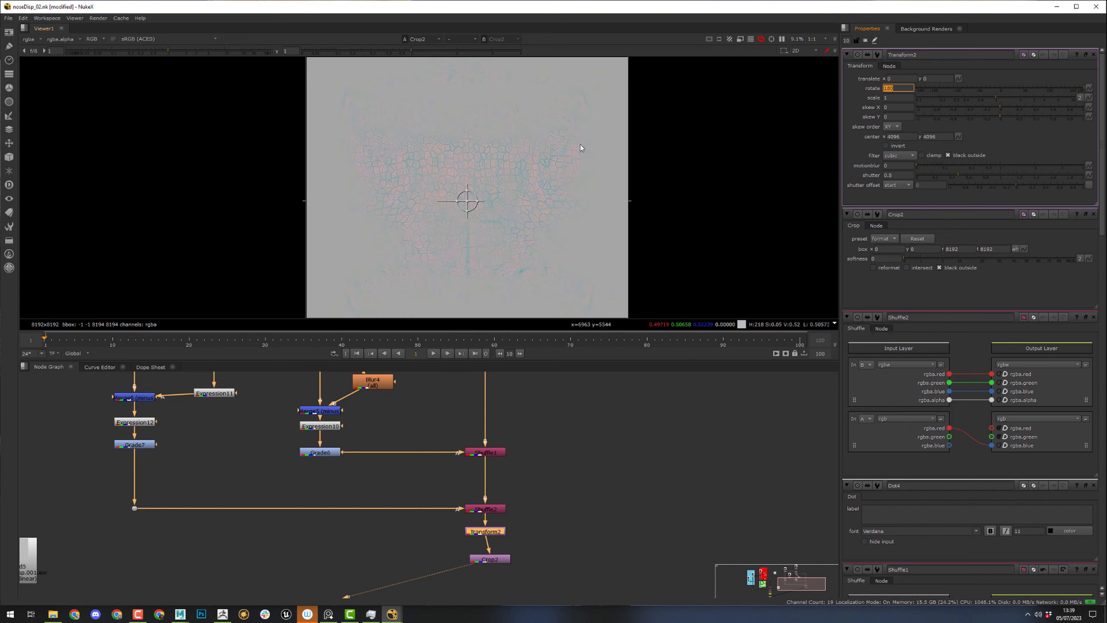
- Align the Crop node directly beneath the Transform and inspect the rotated map
middle_drag(526, 213, 433, 134)
drag(499, 560, 494, 562)
middle_drag(447, 167, 417, 240)
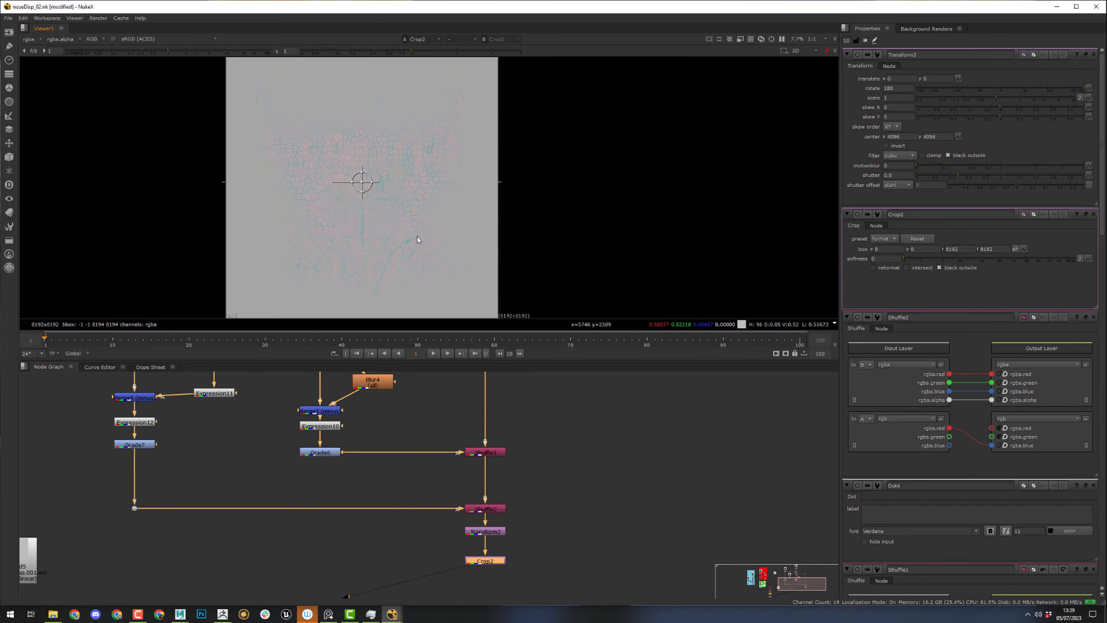
scroll(379, 178, up, 1)
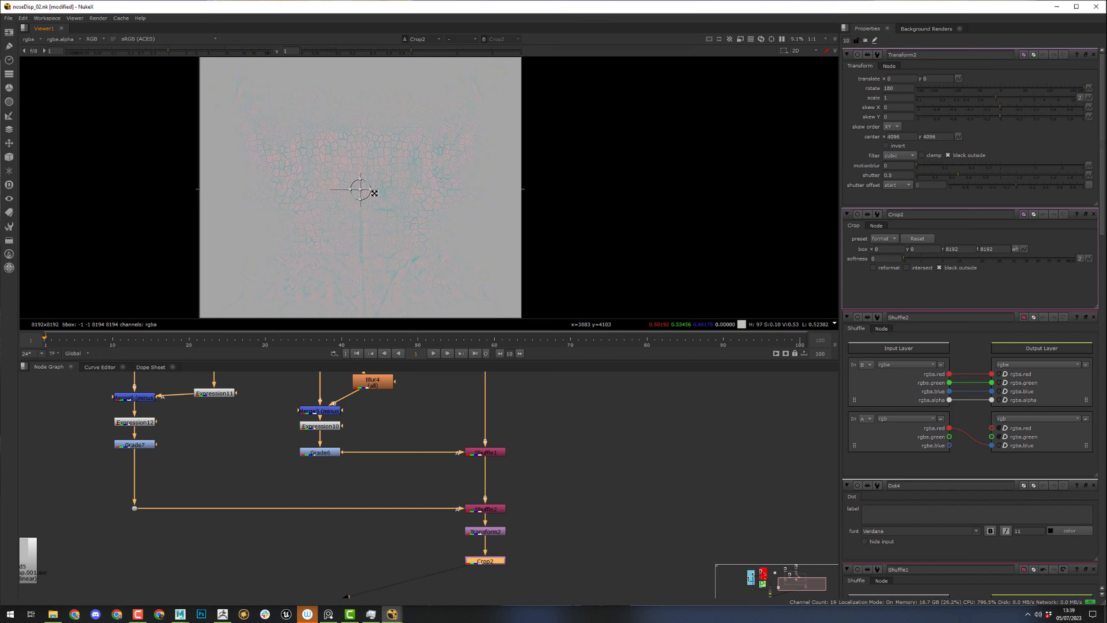
middle_drag(391, 177, 342, 127)
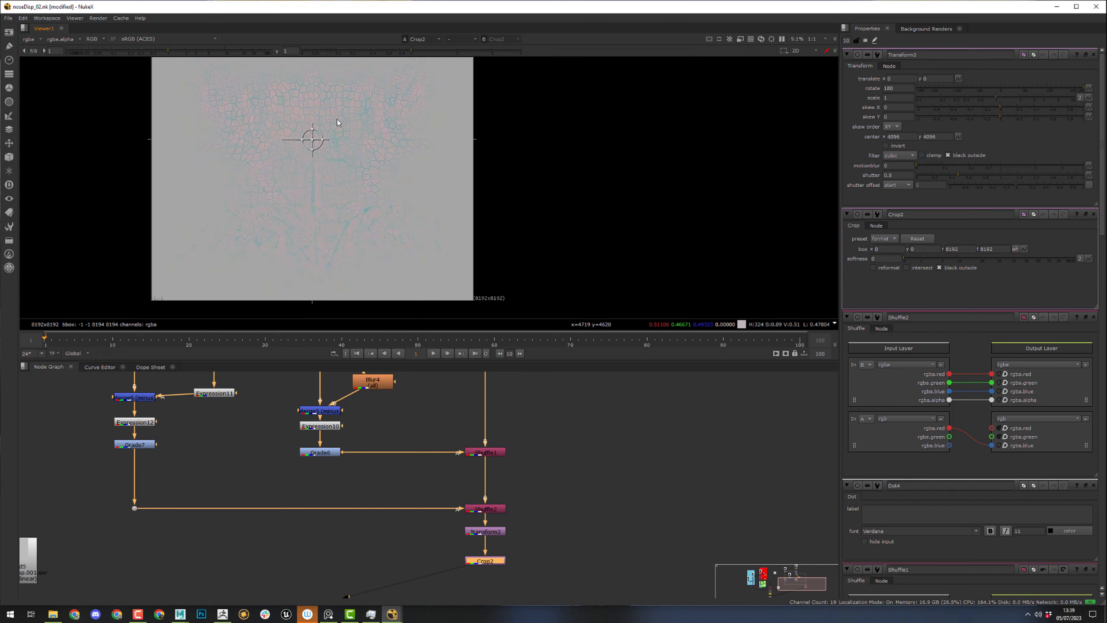
- Open the Crop node's properties and lower the crop's top edge to 7220 pixels
double_click(490, 561)
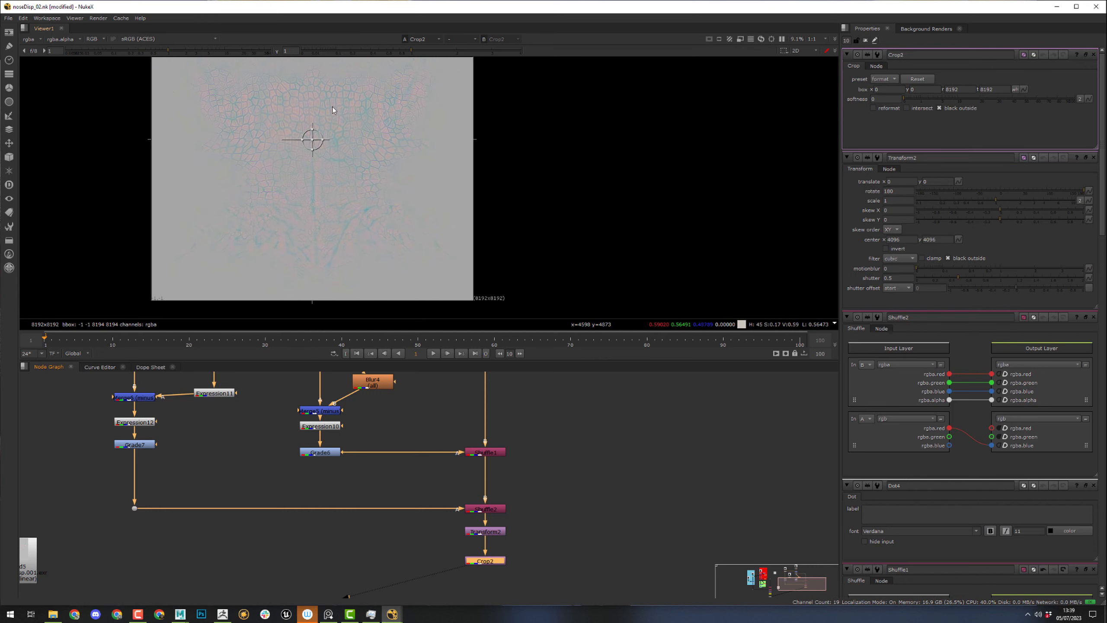
middle_drag(332, 106, 345, 239)
drag(324, 108, 332, 157)
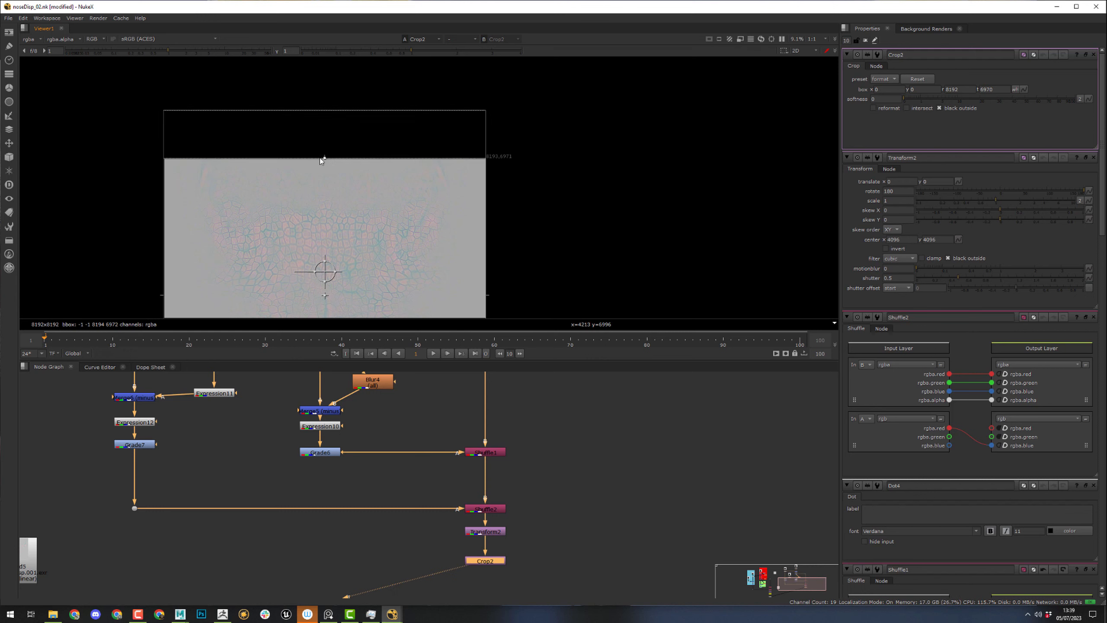
drag(325, 157, 324, 148)
middle_drag(418, 209, 377, 76)
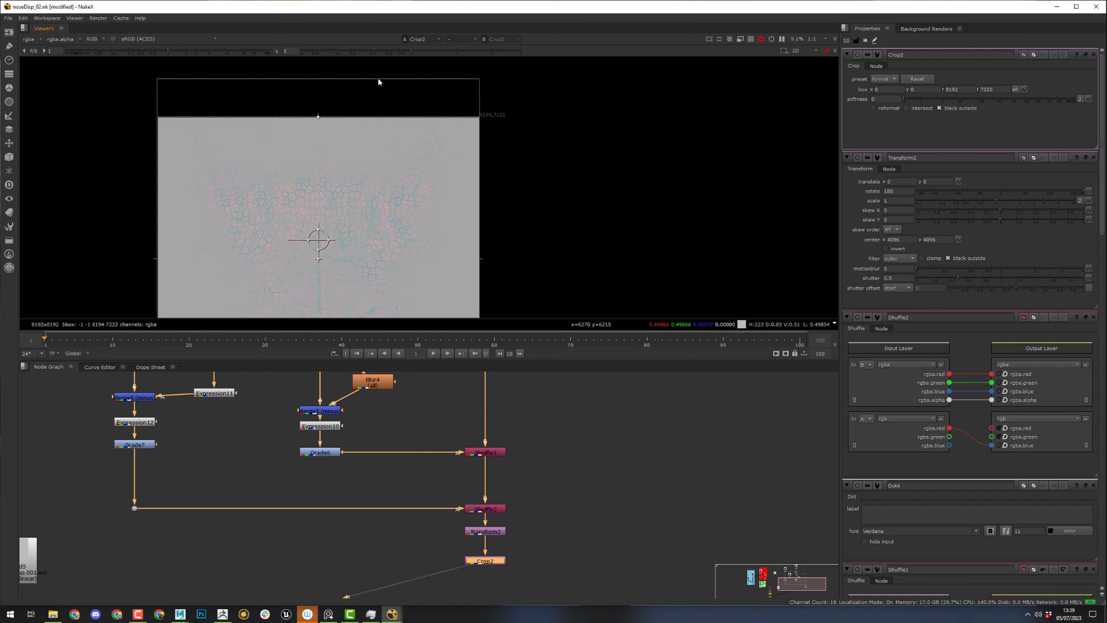
- Trim the sides of the crop box, setting its right edge to 7950 and its left edge to 400
drag(445, 157, 437, 157)
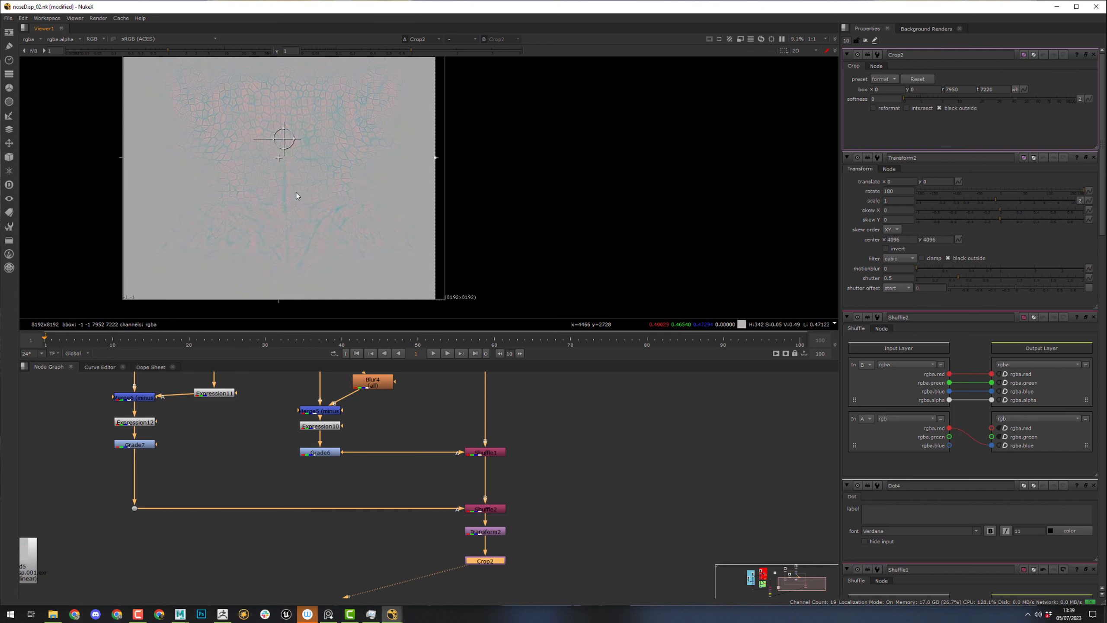
middle_drag(199, 173, 280, 205)
drag(195, 185, 212, 193)
middle_drag(313, 210, 304, 133)
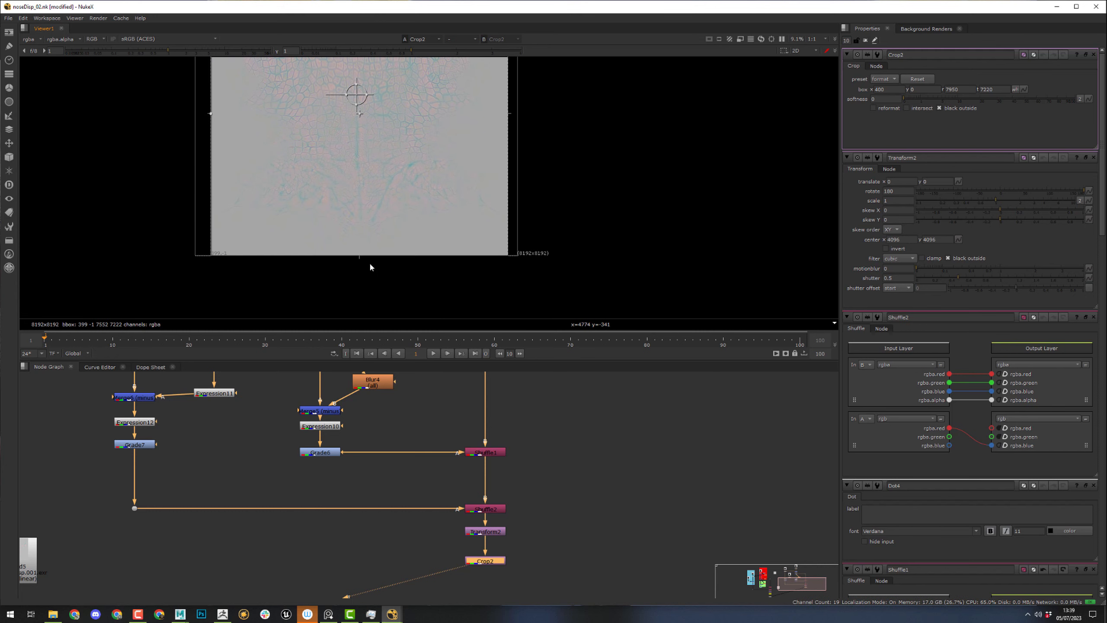
- Check the cropped map, turn off black outside and enable reformat on the Crop node
middle_drag(328, 204, 335, 298)
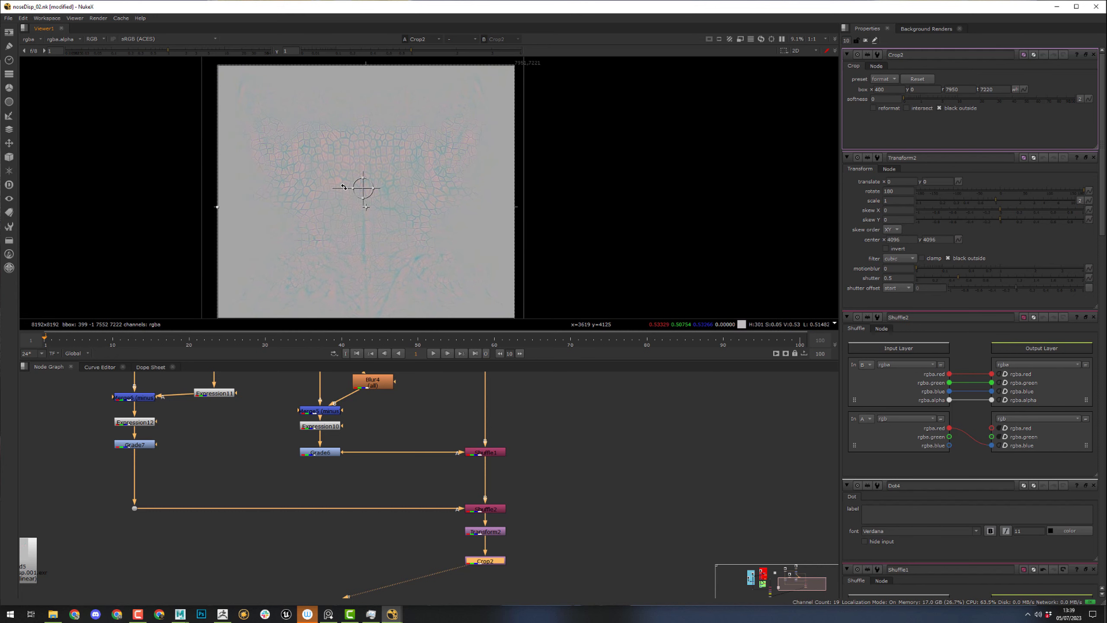
middle_drag(553, 222, 499, 163)
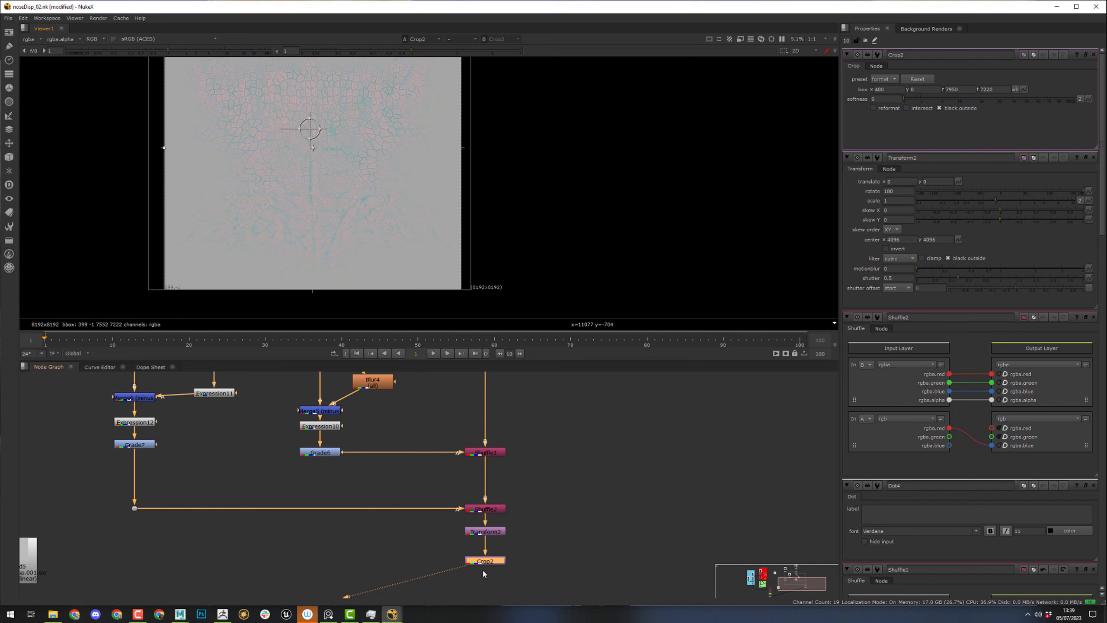
click(939, 108)
click(873, 108)
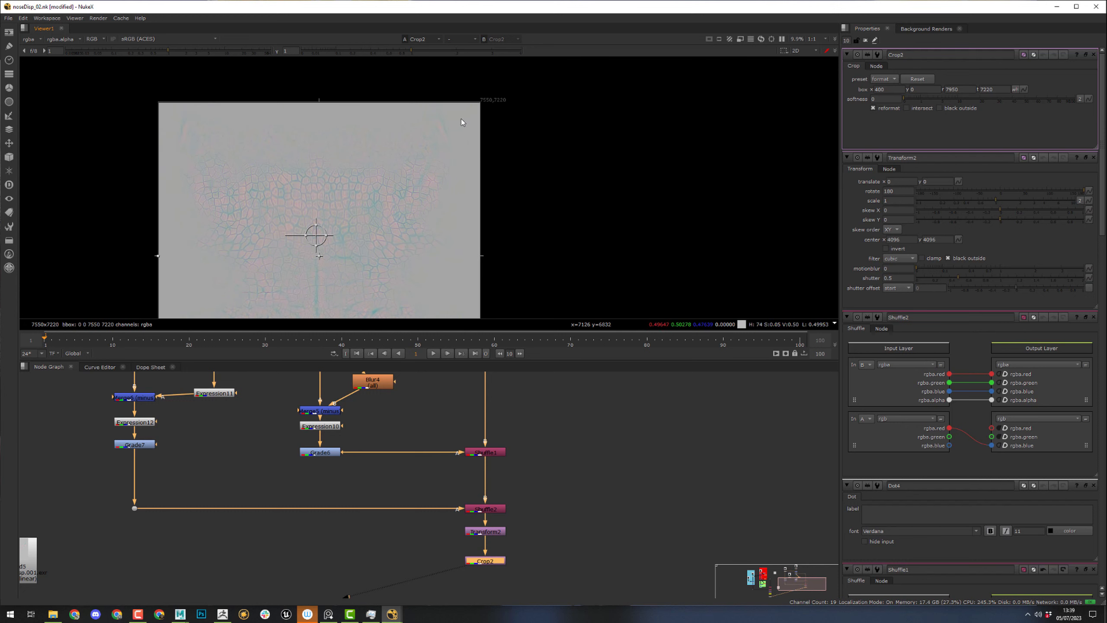
- Add a Write node after the Crop node and move it slightly down
middle_drag(500, 564, 459, 448)
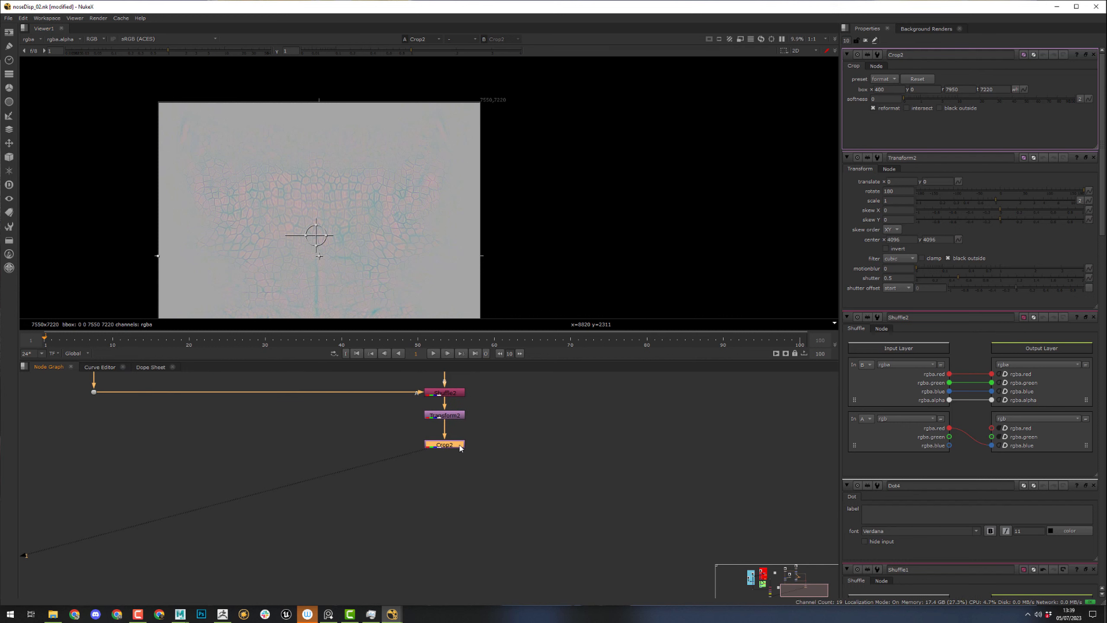
key(w)
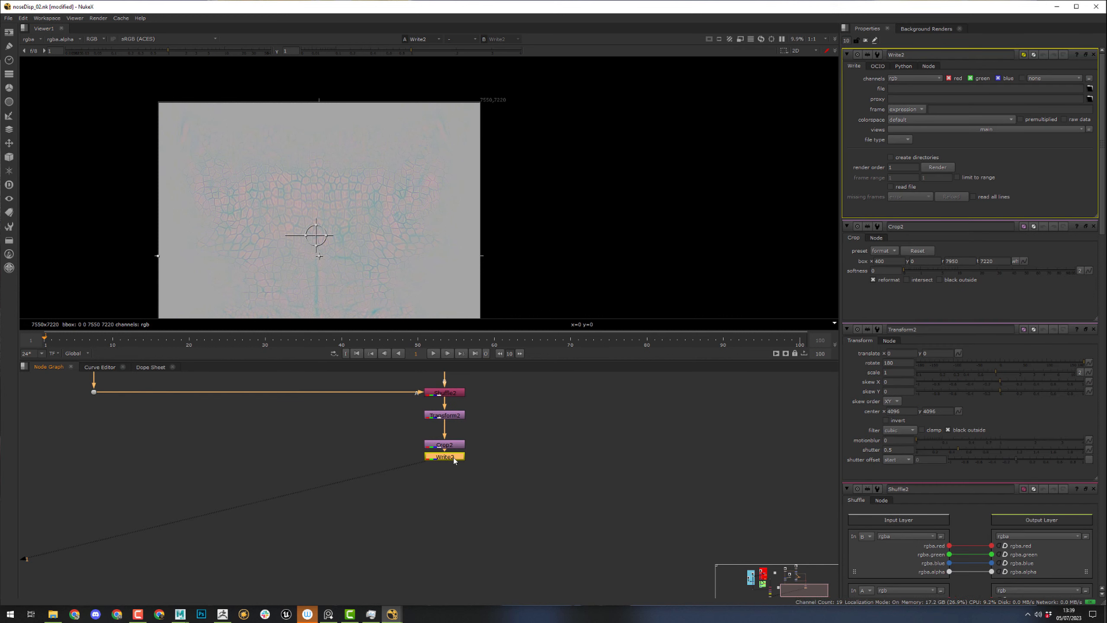
drag(454, 461, 453, 474)
- Switch to File Explorer and copy the path of the noseDisp\04 folder
key(alt+Tab)
click(789, 176)
key(ctrl+c)
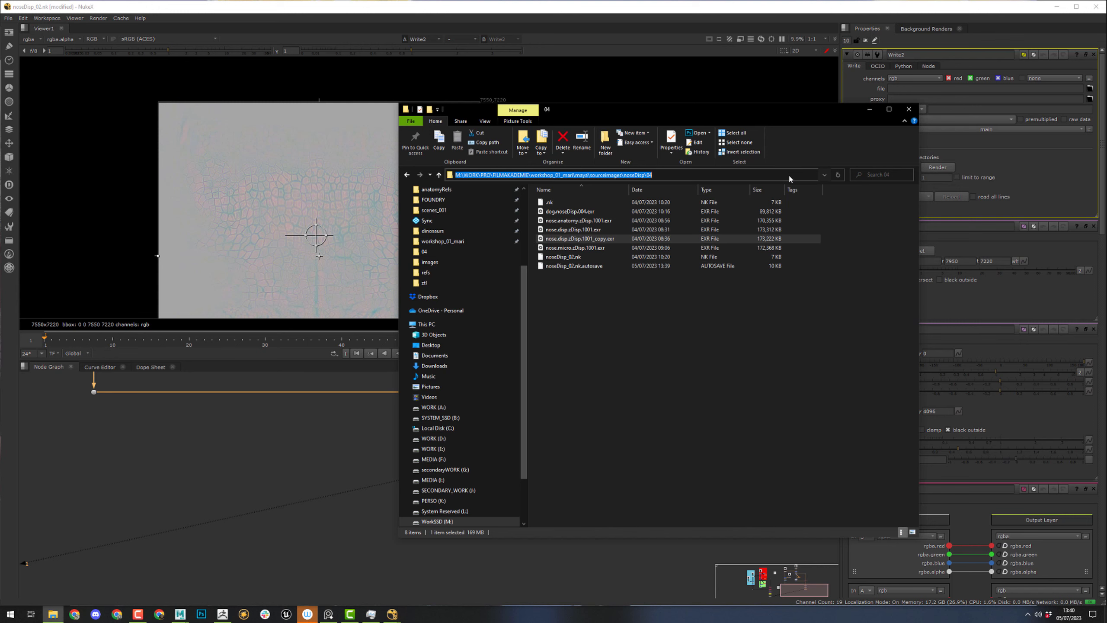
- Return to NukeX and set the Write node's output file to nose.DispXYZ.01.exr in the copied noseDisp/04 folder
click(940, 2)
click(923, 89)
key(ctrl+v)
text(/nose.D)
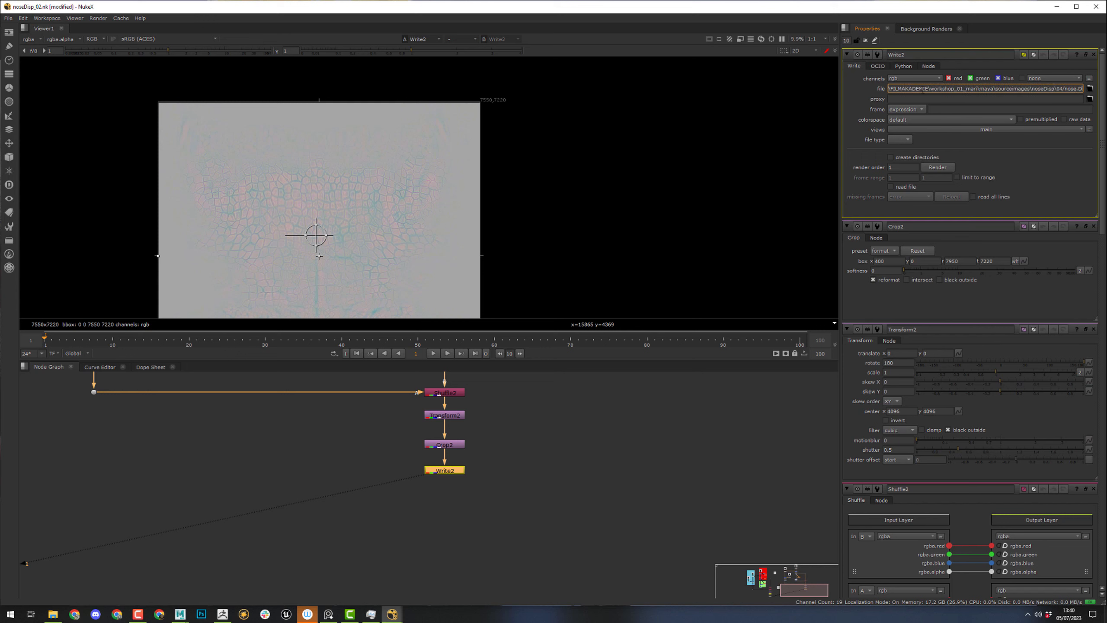
text(ispXYZ.01.exr)
key(Return)
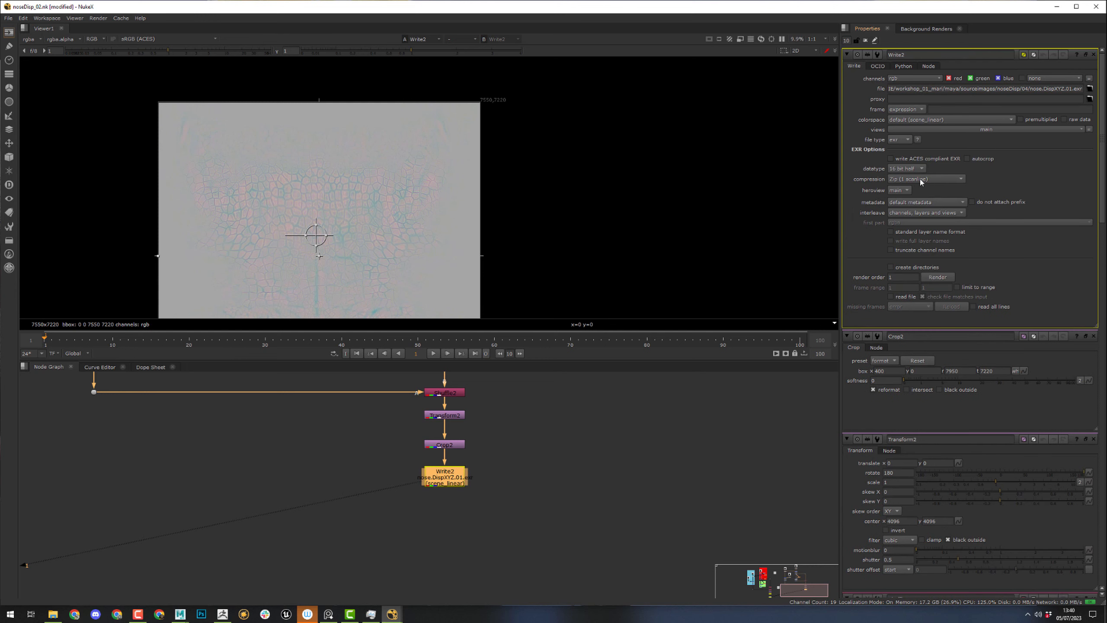
- Enable raw data on the Write node with the 16 bit half datatype, and render frame range 1-1
click(1074, 120)
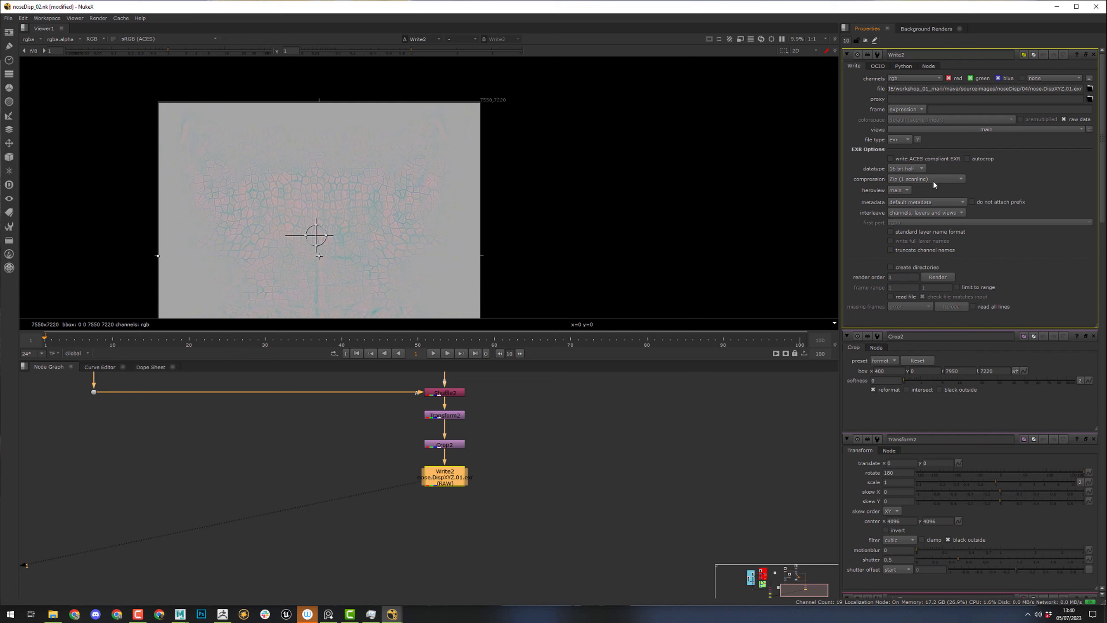
click(909, 168)
click(911, 175)
click(913, 169)
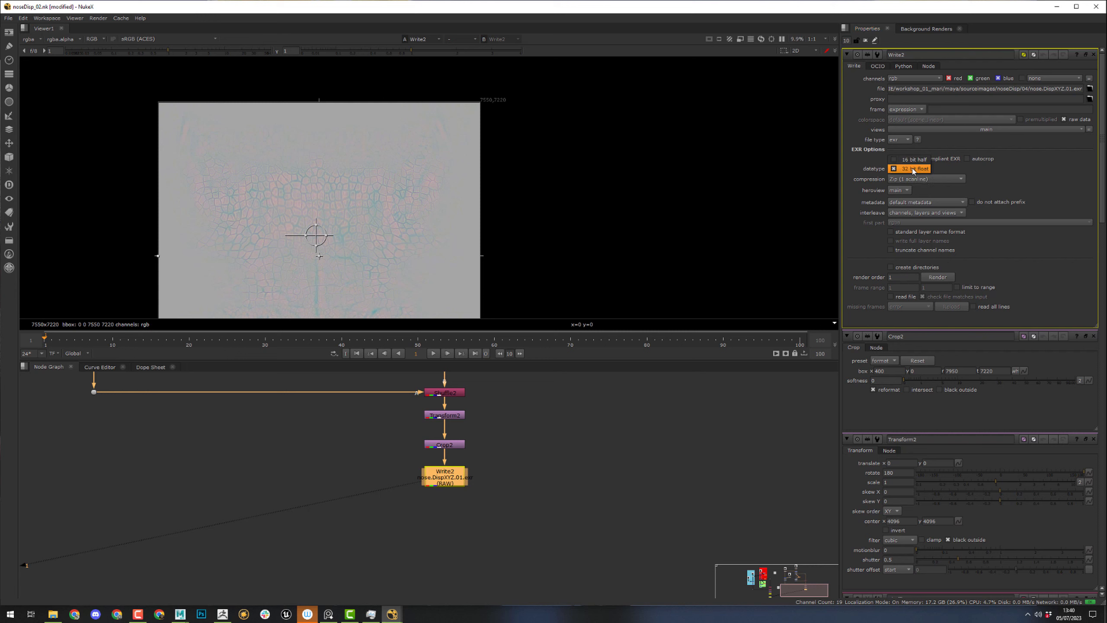
click(916, 159)
click(938, 277)
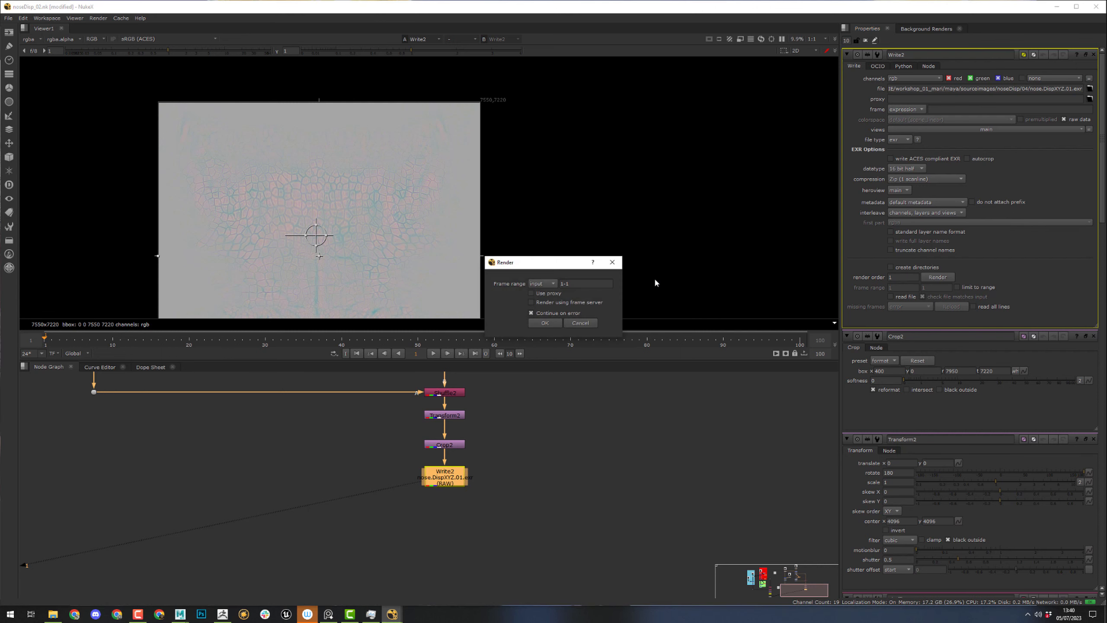
click(546, 323)
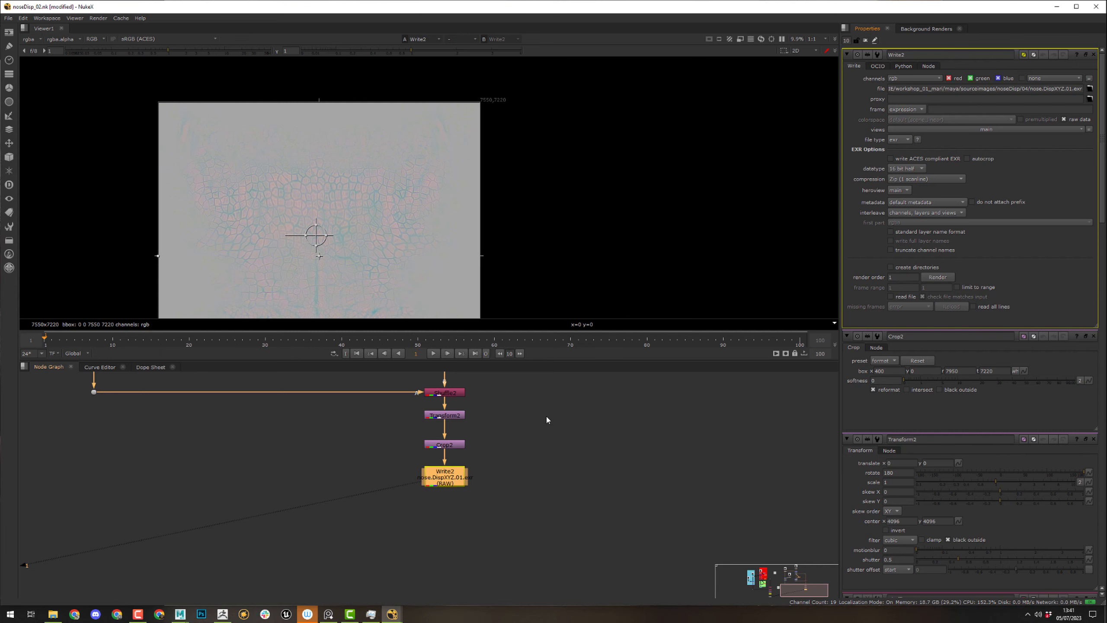
- Review the node tree and show the Read4 node's map in the viewer
middle_drag(540, 408, 540, 507)
middle_drag(355, 415, 369, 531)
middle_drag(325, 463, 344, 489)
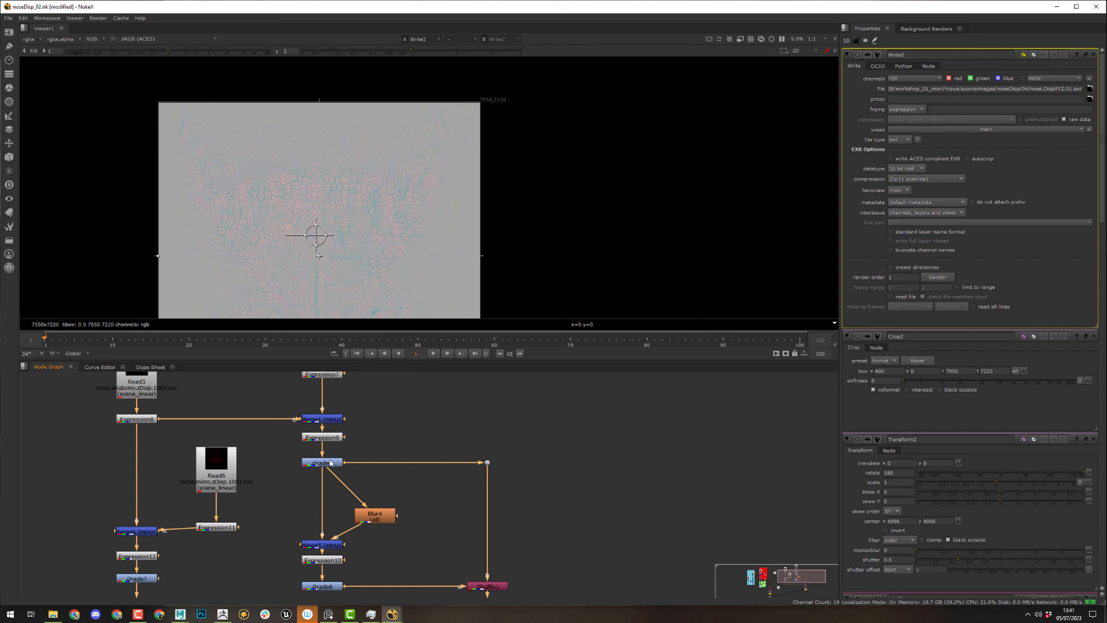
middle_drag(400, 422, 339, 299)
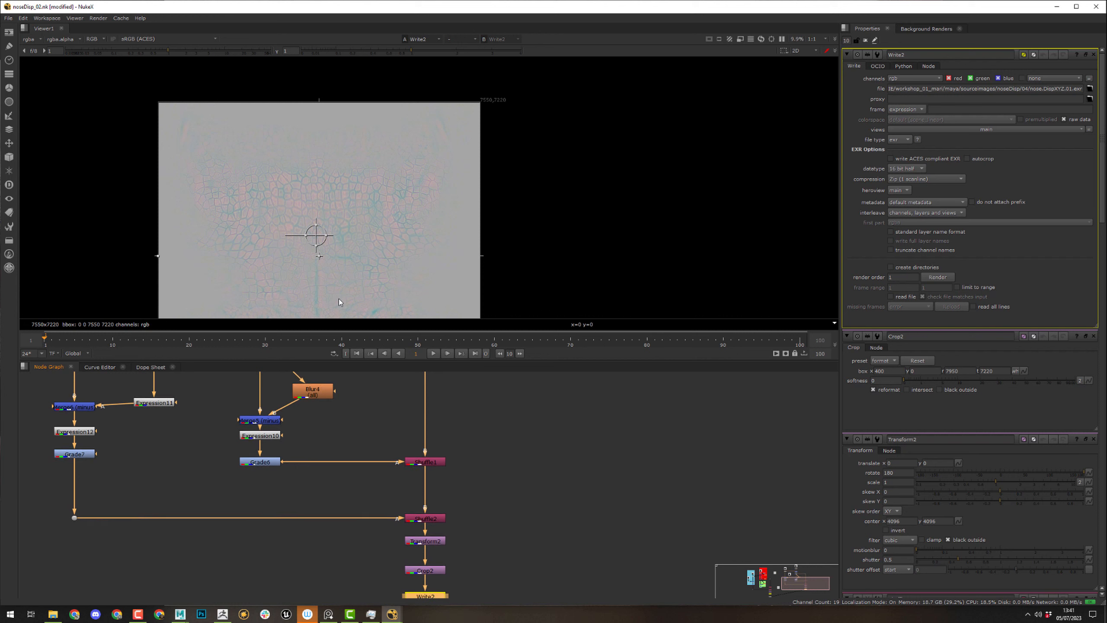
scroll(388, 398, down, 3)
middle_drag(375, 384, 461, 368)
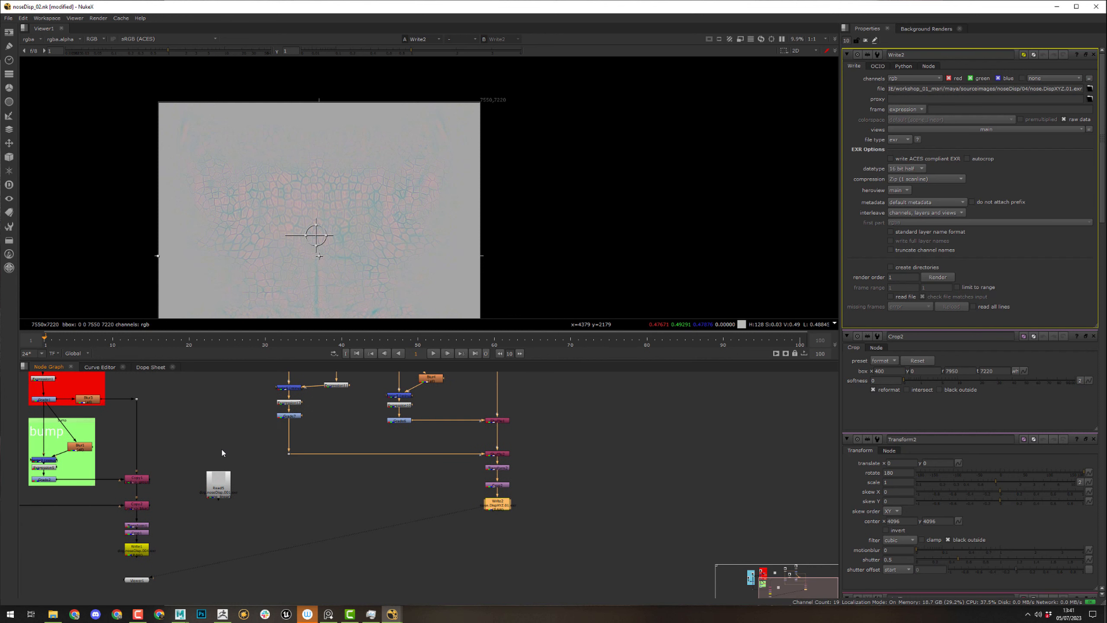
middle_drag(211, 410, 272, 484)
click(249, 410)
key(1)
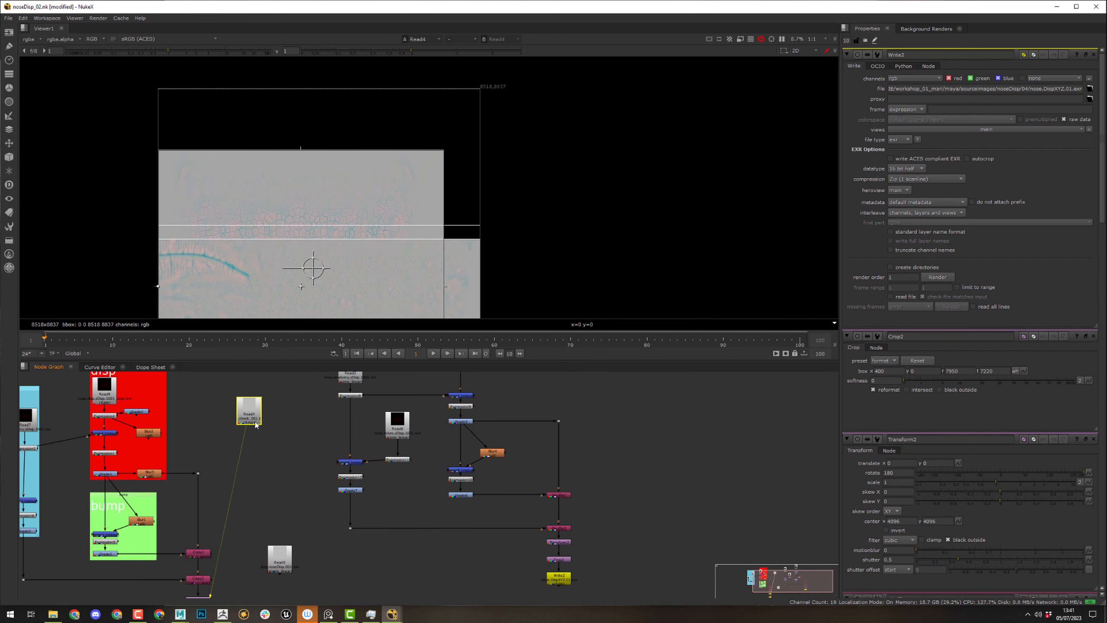
middle_drag(404, 189, 395, 80)
- Limit the number of open node property panels to 1
double_click(846, 40)
text(1)
key(Return)
- Examine the whole Read4 map and return to the finished Write branch of the node tree
scroll(479, 150, down, 2)
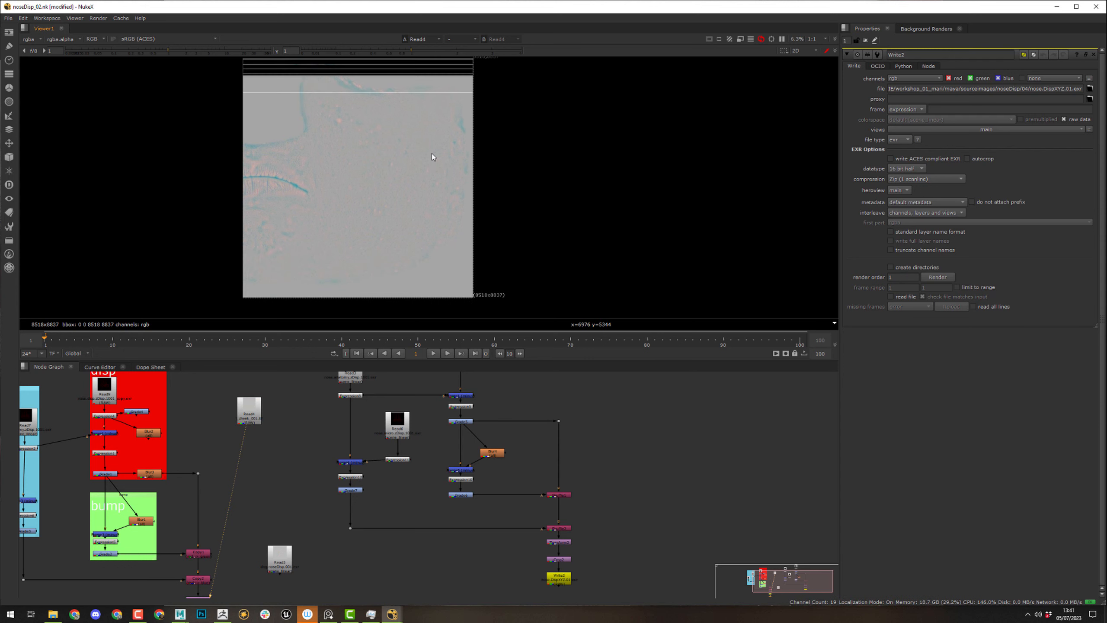
middle_drag(526, 156, 488, 160)
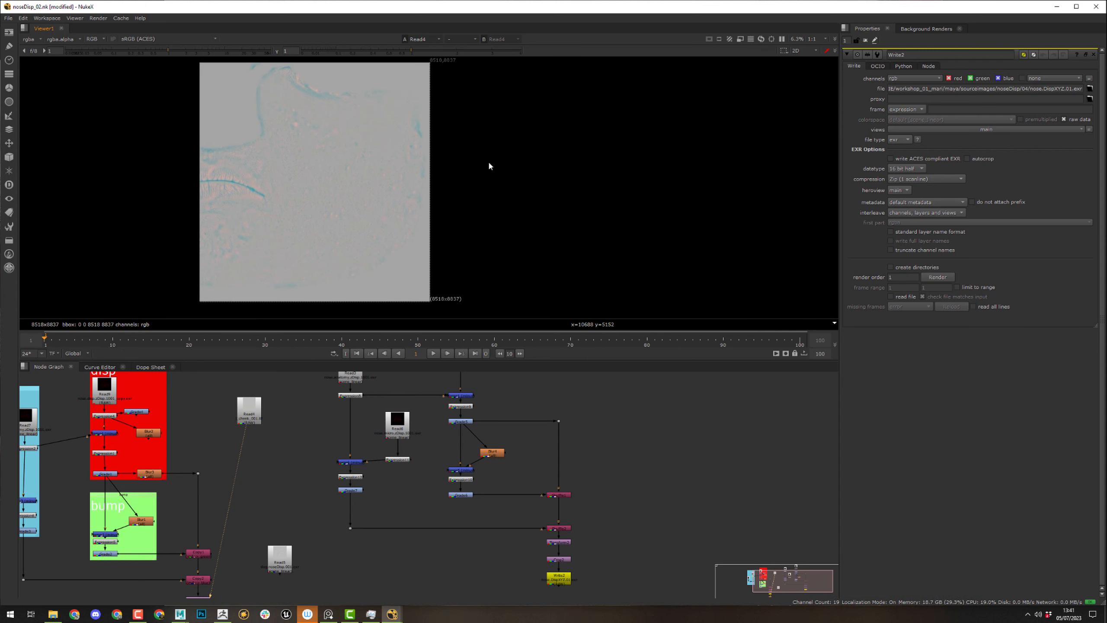
middle_drag(623, 432, 570, 403)
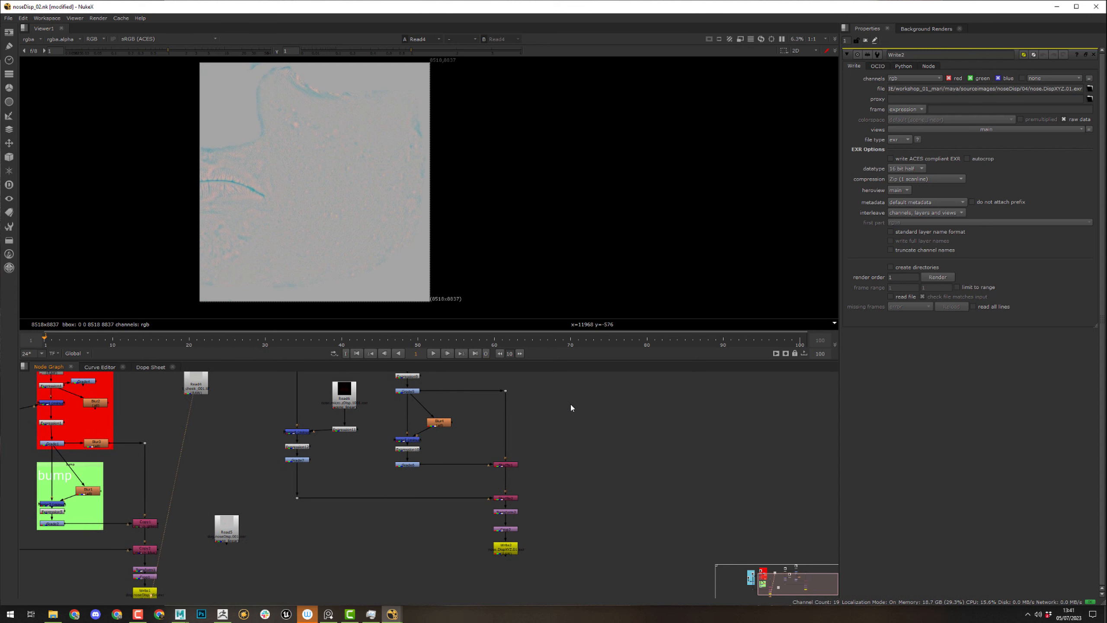